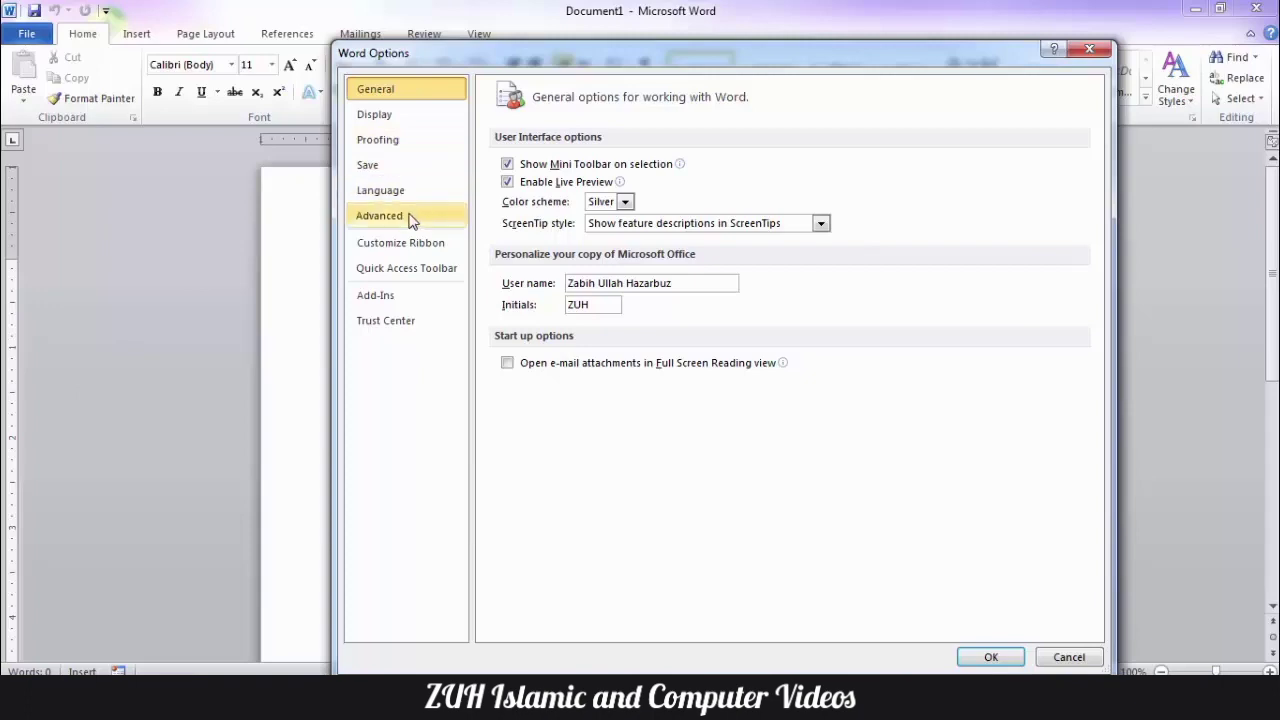
# Examine the document content display settings in the advanced Word options, then accept the dialog unchanged.
pyautogui.click(410, 216)
pyautogui.moveTo(649, 60); pyautogui.dragTo(533, 66)
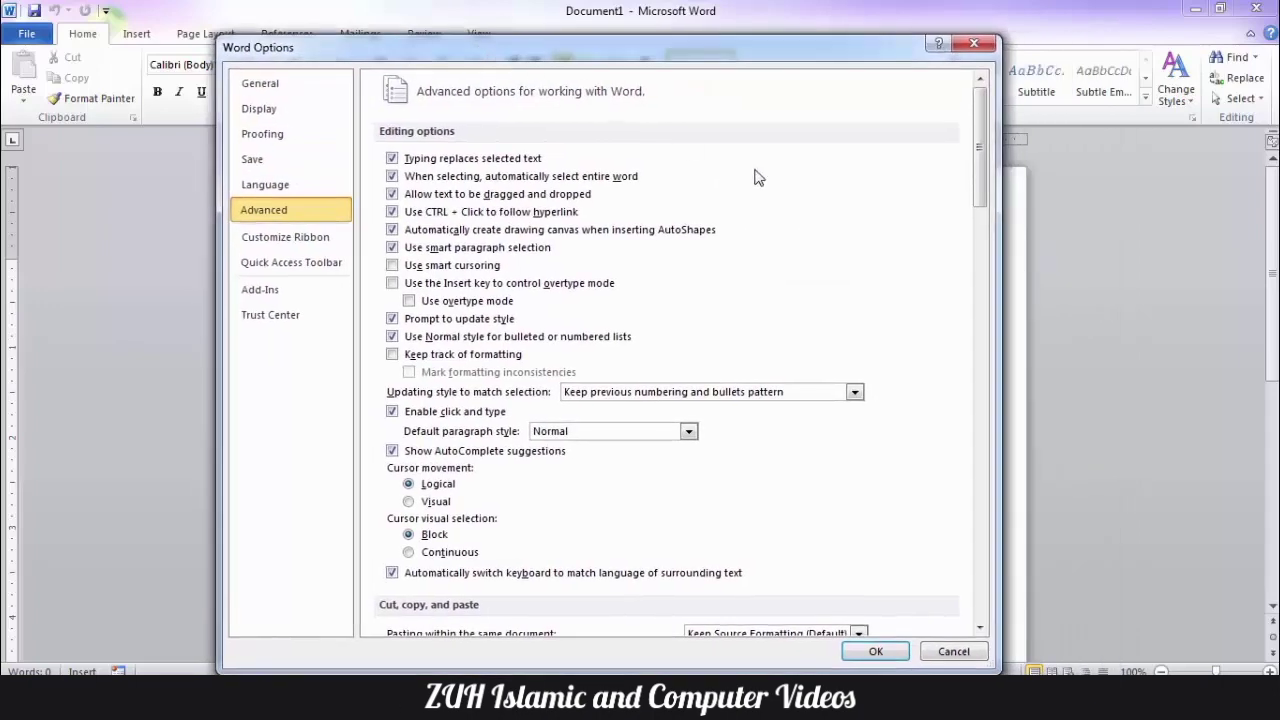
pyautogui.scroll(-10, 757, 177)
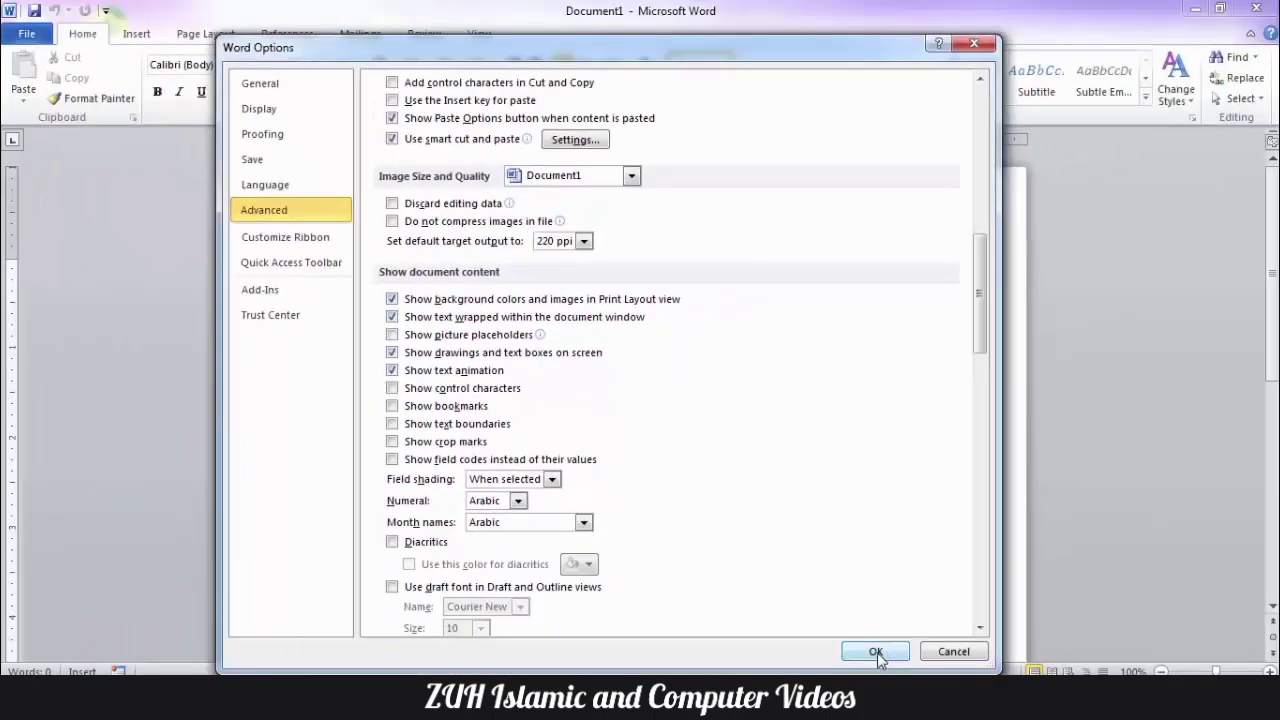
pyautogui.click(877, 652)
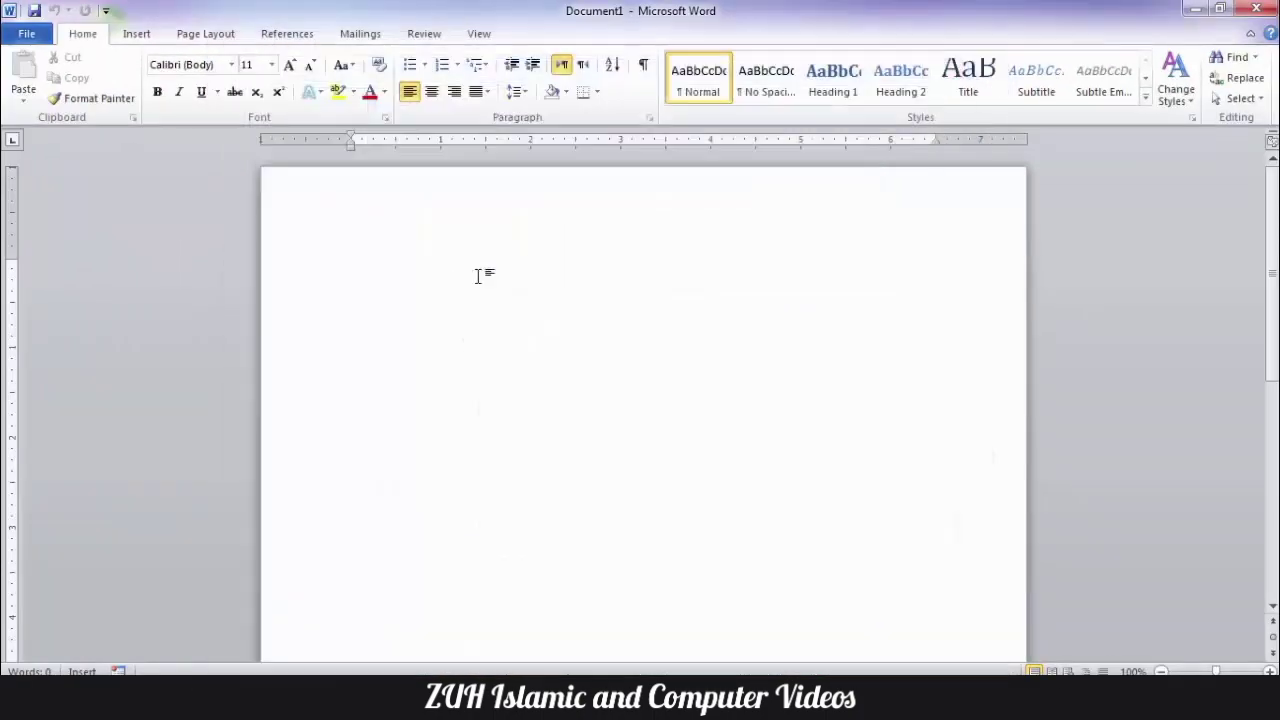
# Set the page background to the darkest shade of the red theme color.
pyautogui.click(208, 32)
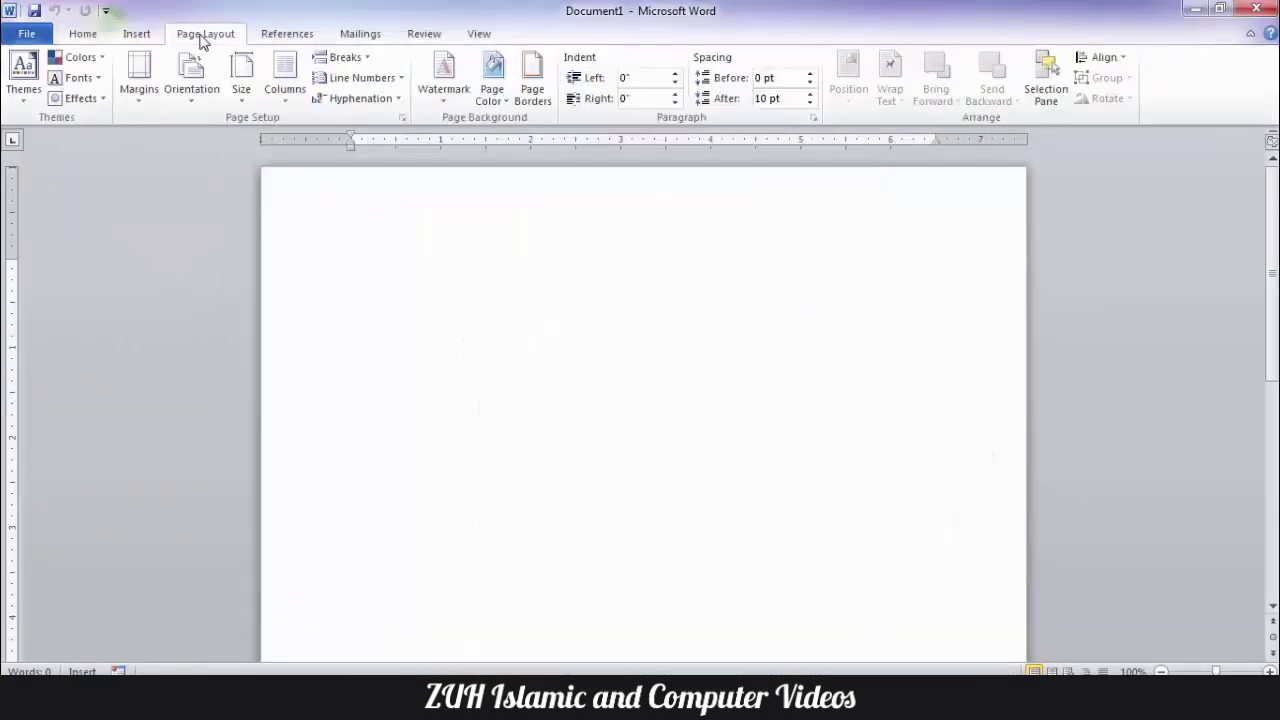
pyautogui.click(492, 88)
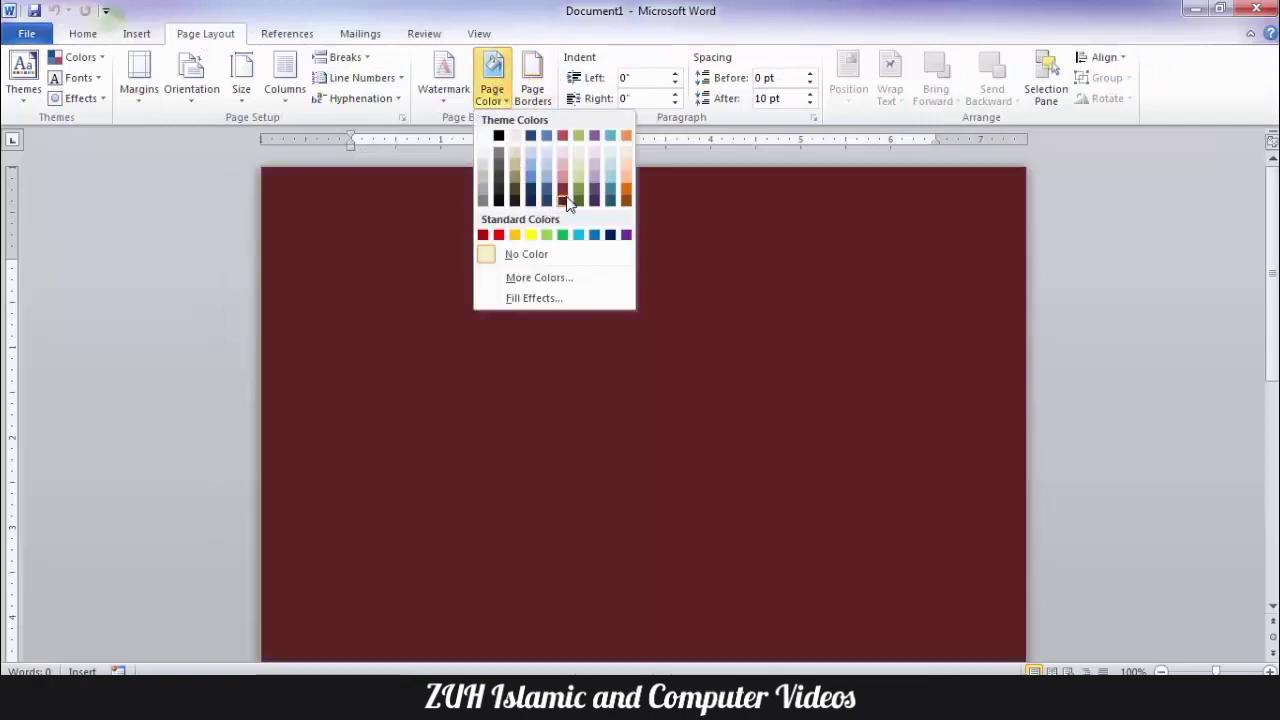
pyautogui.click(564, 199)
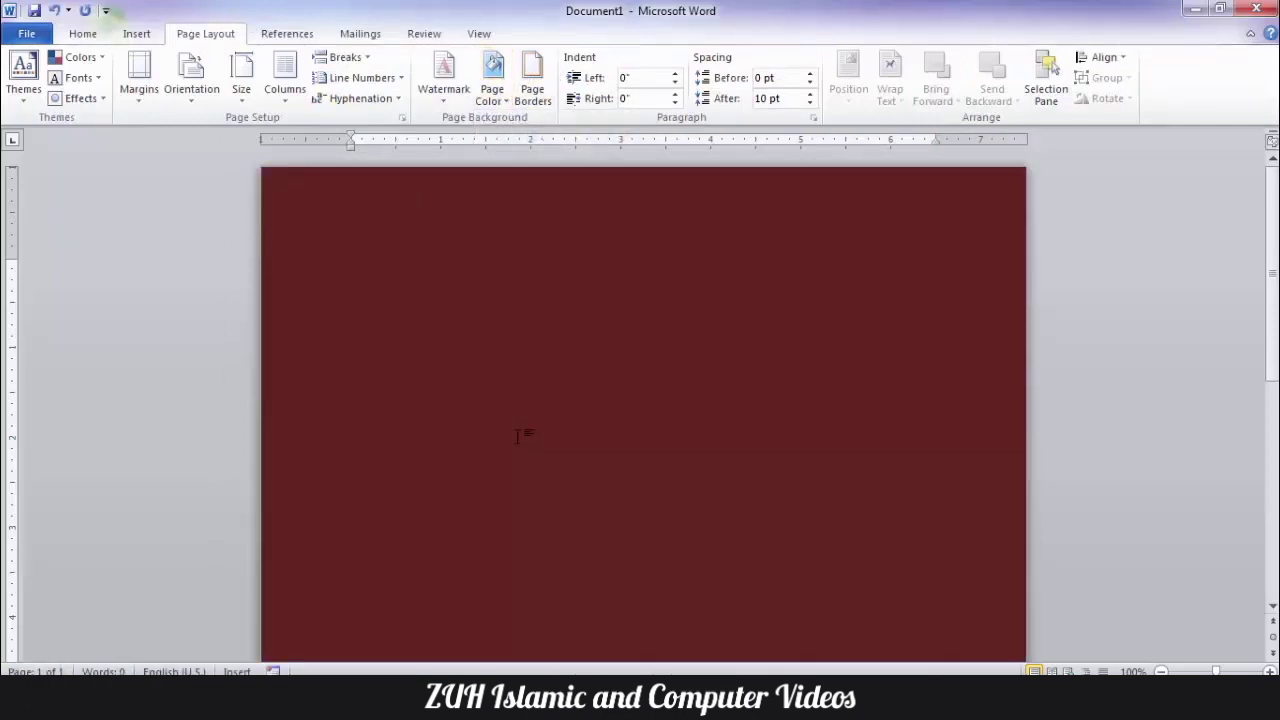
# Check the print preview, then try out the display setting for printing background colors and images, leaving it disabled.
pyautogui.hotkey('ctrl', 'p')
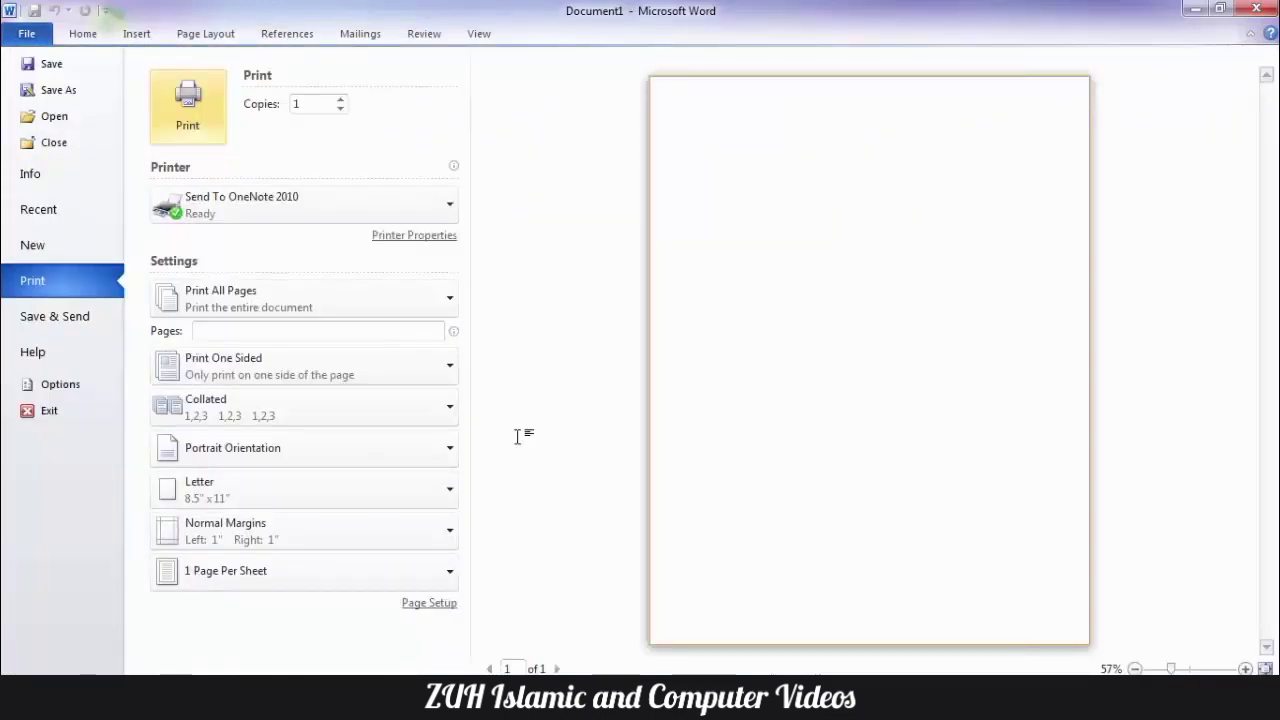
pyautogui.click(62, 383)
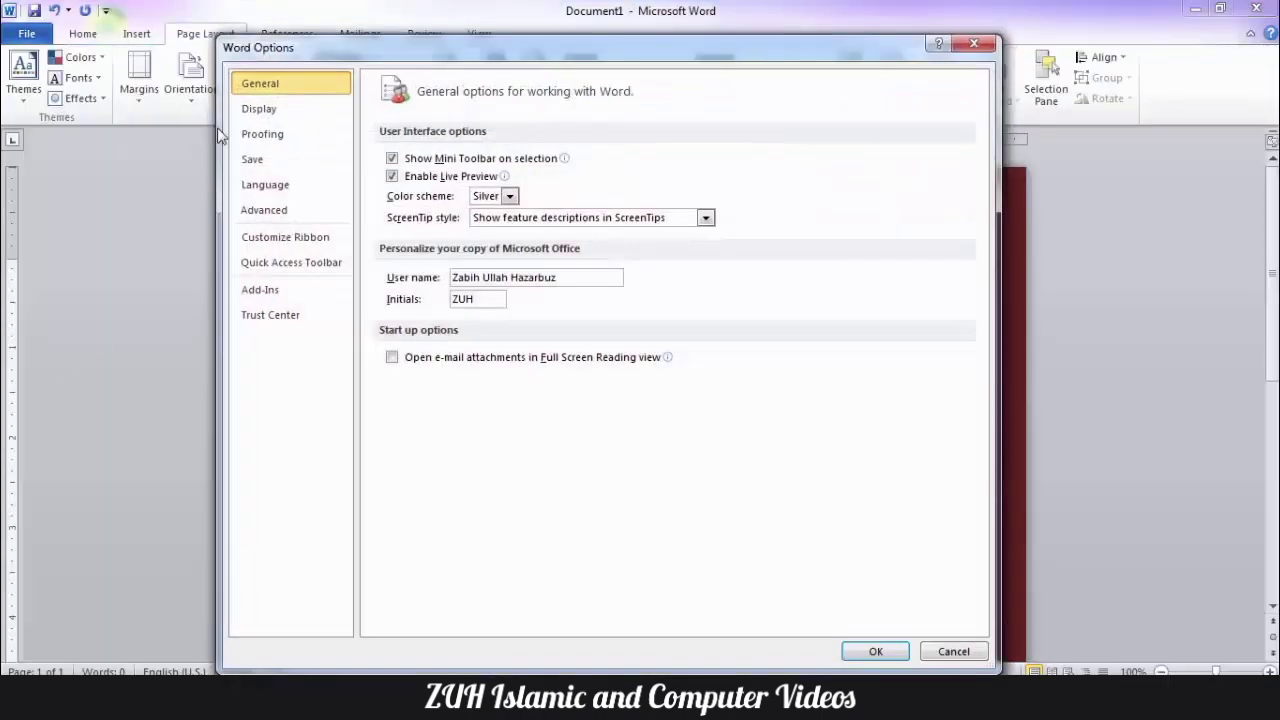
pyautogui.click(282, 111)
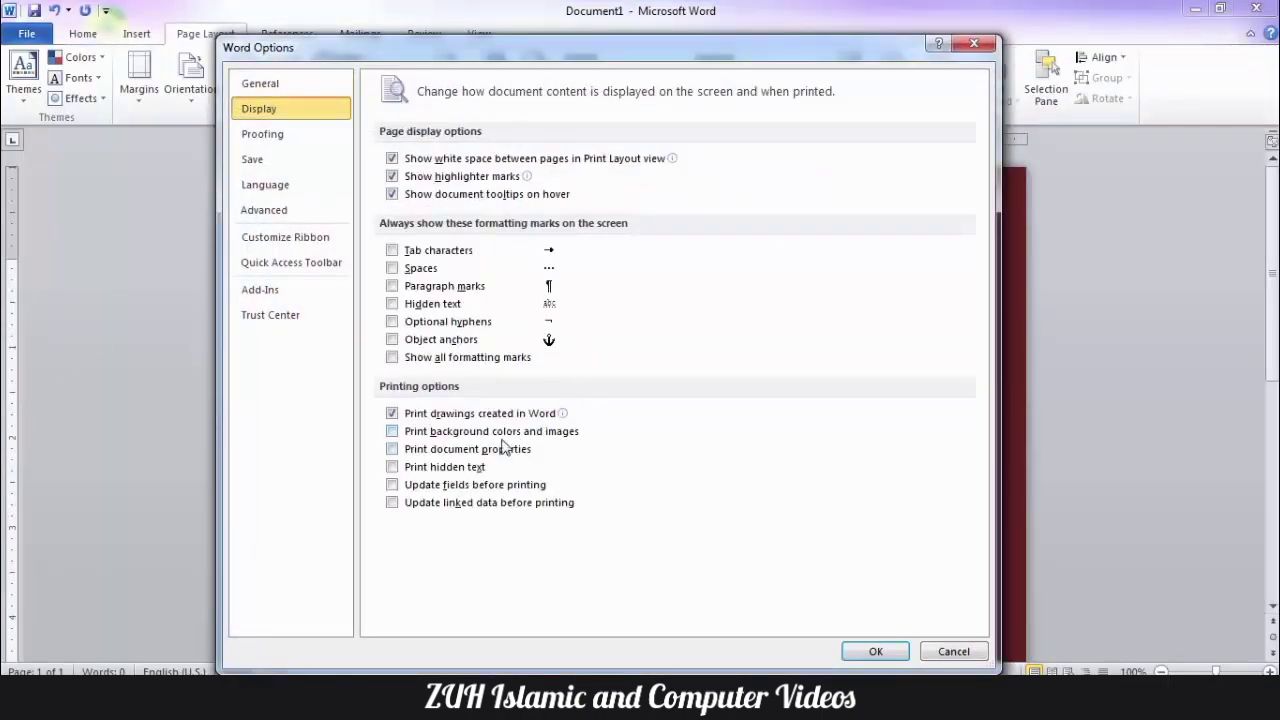
pyautogui.click(451, 438)
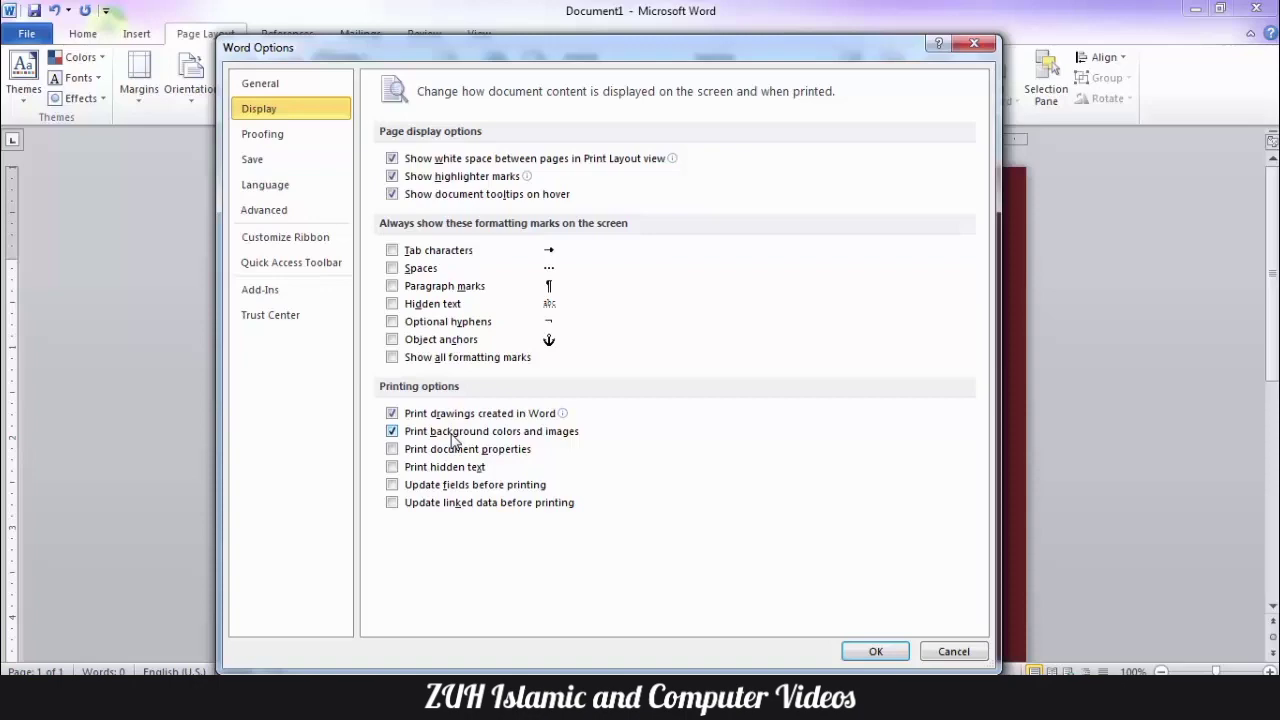
pyautogui.click(497, 439)
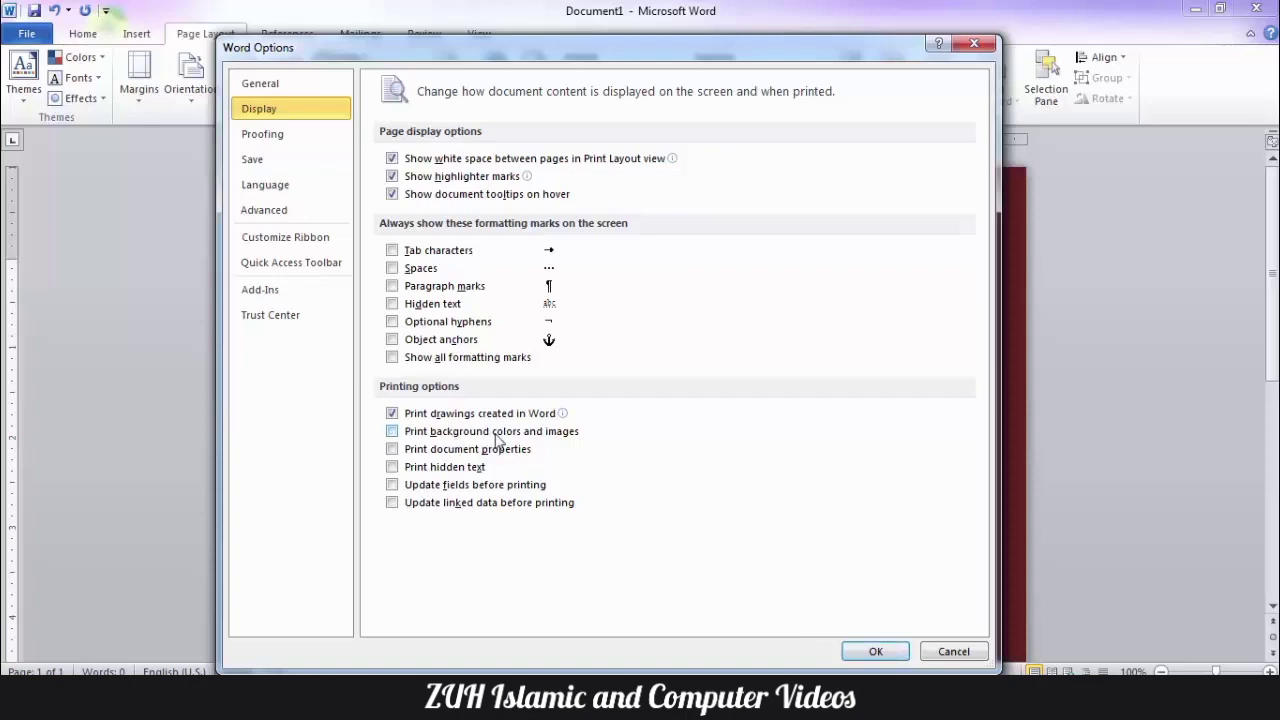
pyautogui.click(848, 652)
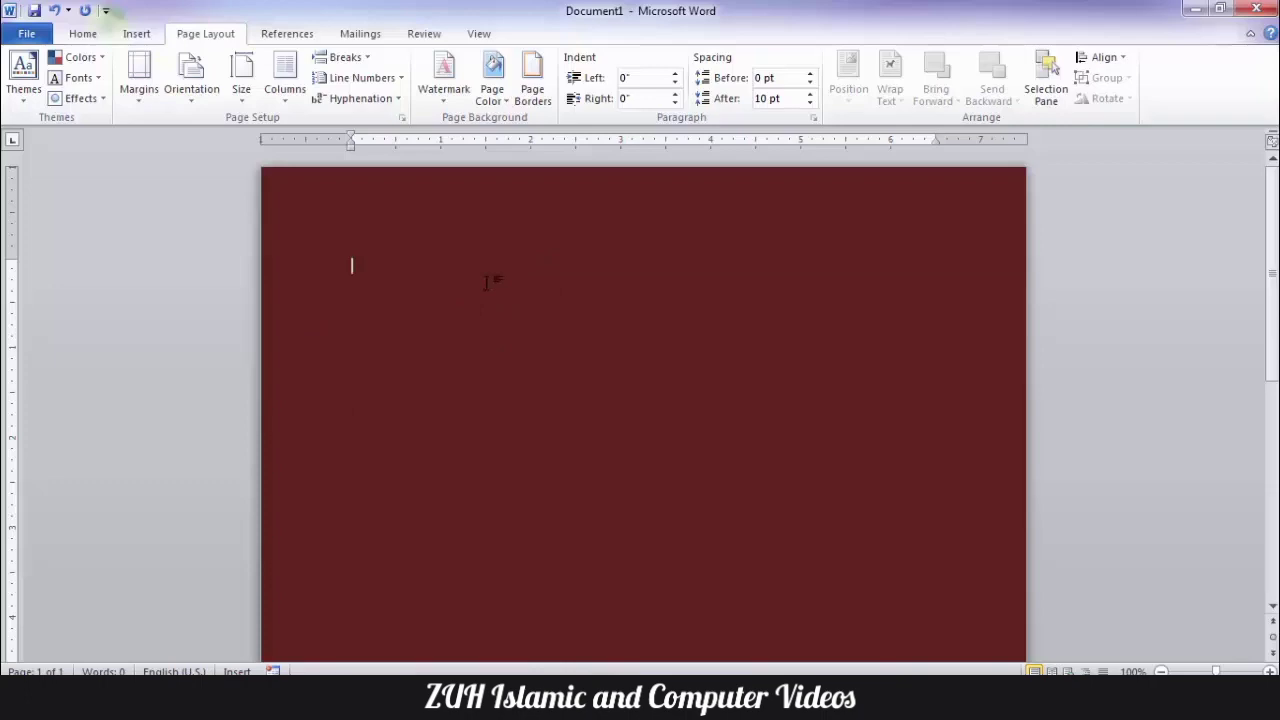
# Disable showing background colors and images in Print Layout view in the advanced options.
pyautogui.hotkey('alt', 't')
pyautogui.press('o')
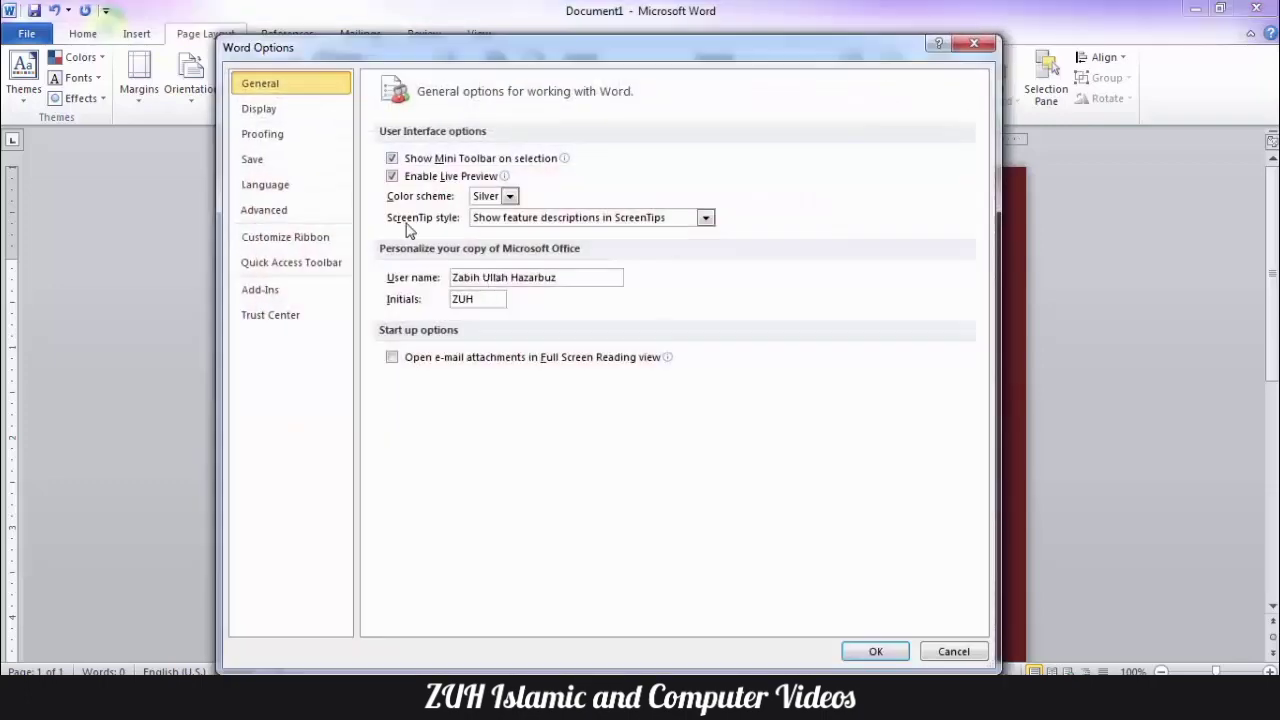
pyautogui.click(295, 212)
pyautogui.scroll(-15, 808, 314)
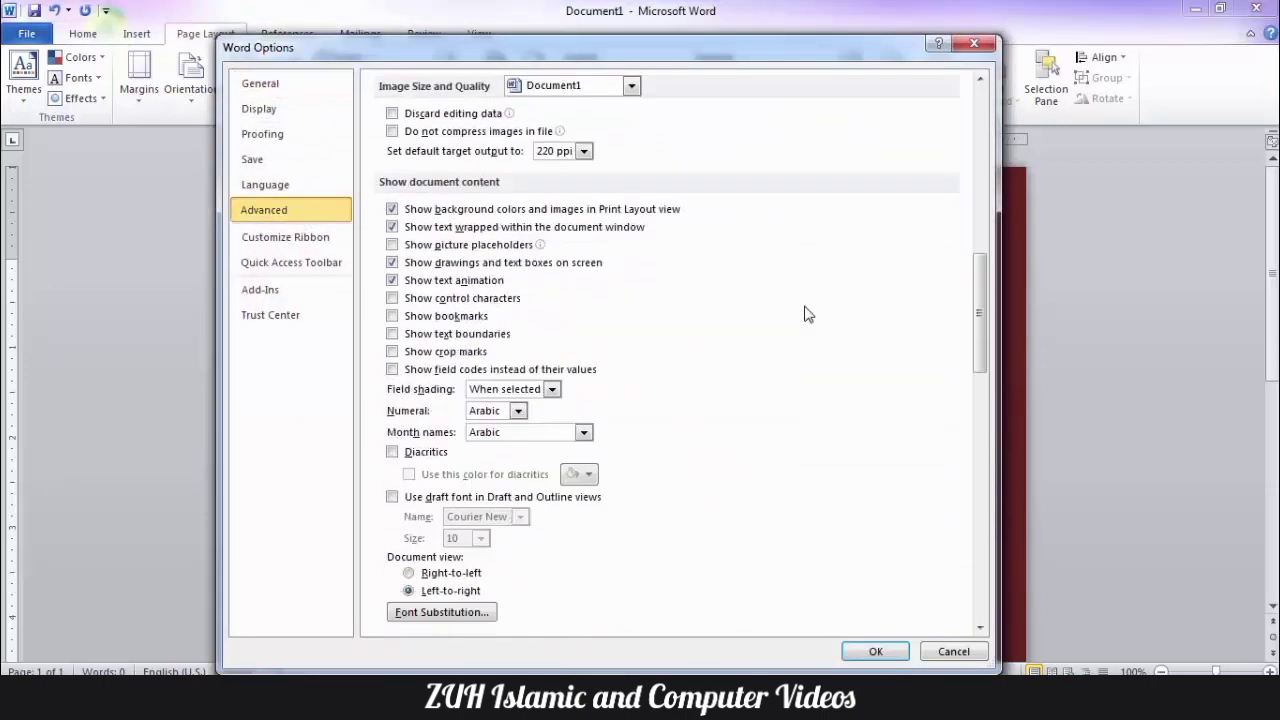
pyautogui.click(512, 211)
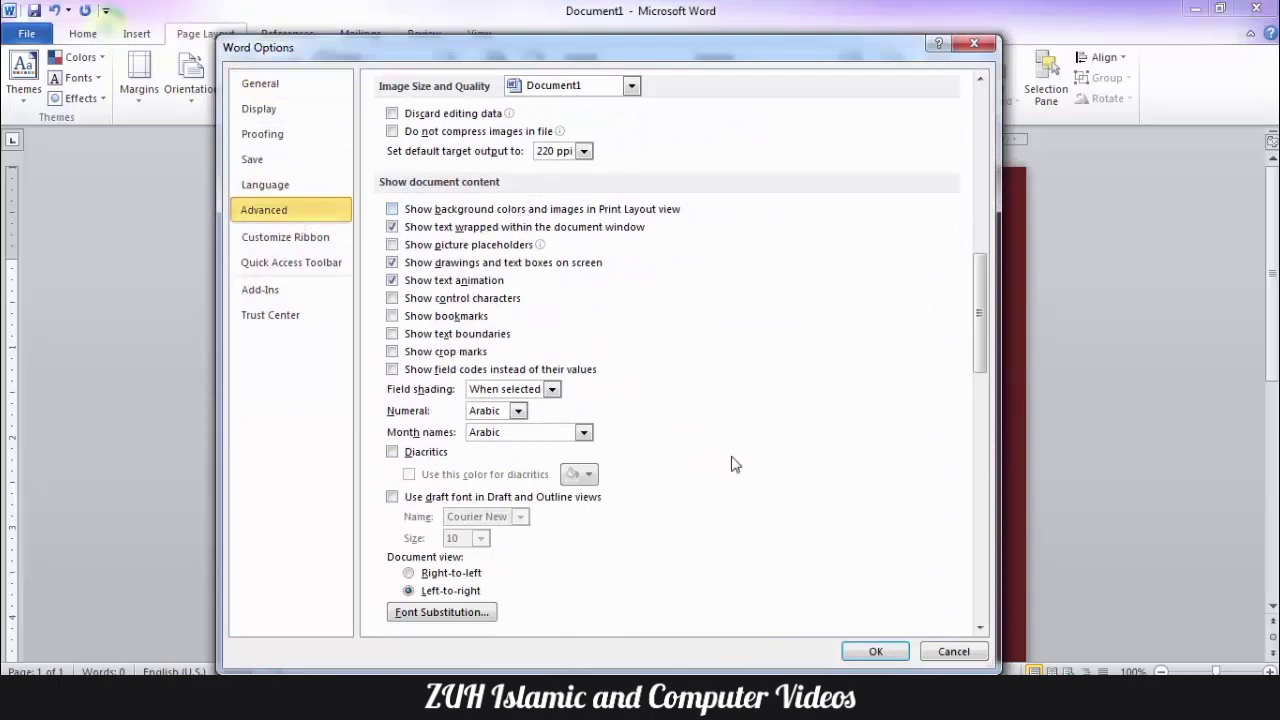
pyautogui.click(875, 651)
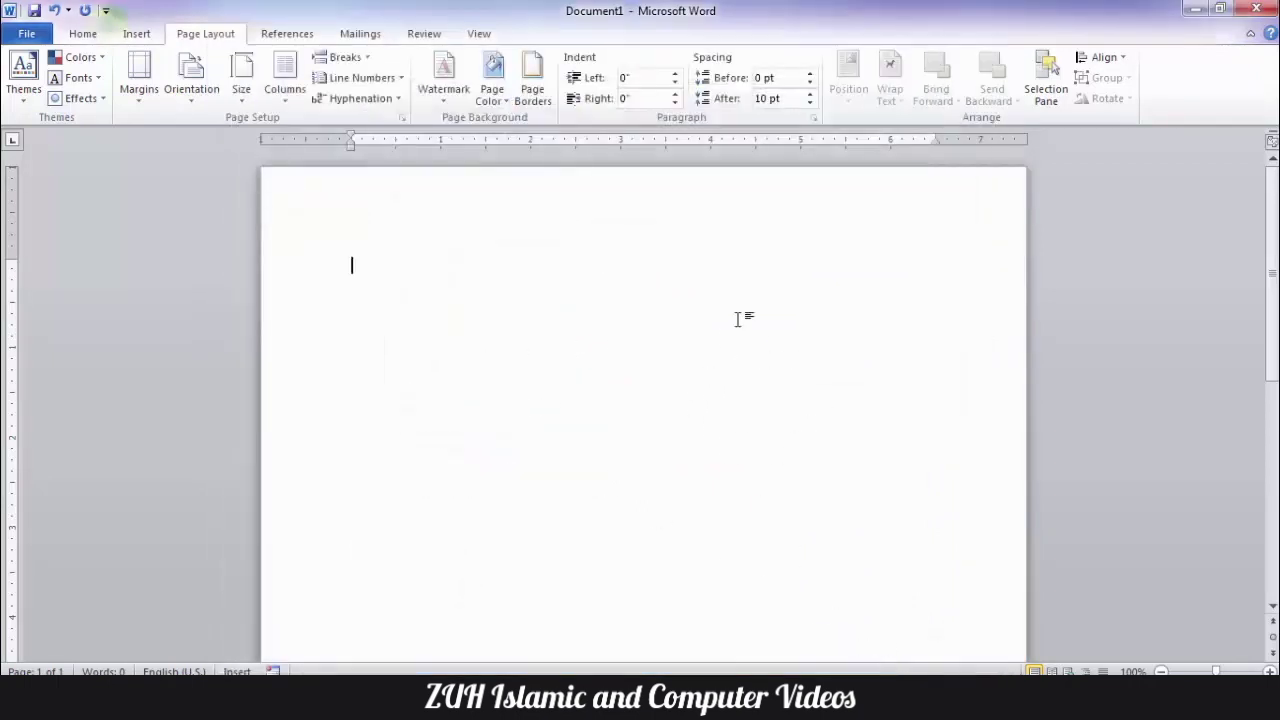
# Reapply the darkest red theme color to the page and check the background display setting in the advanced options.
pyautogui.click(500, 82)
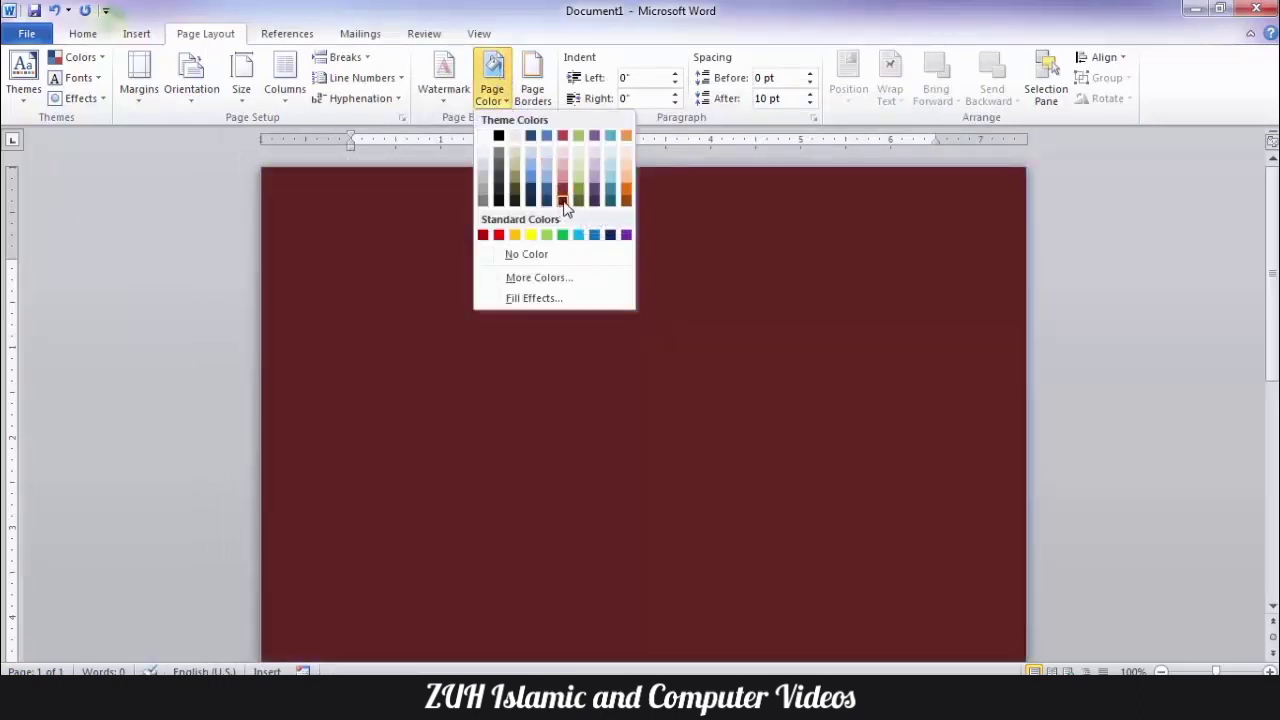
pyautogui.click(563, 201)
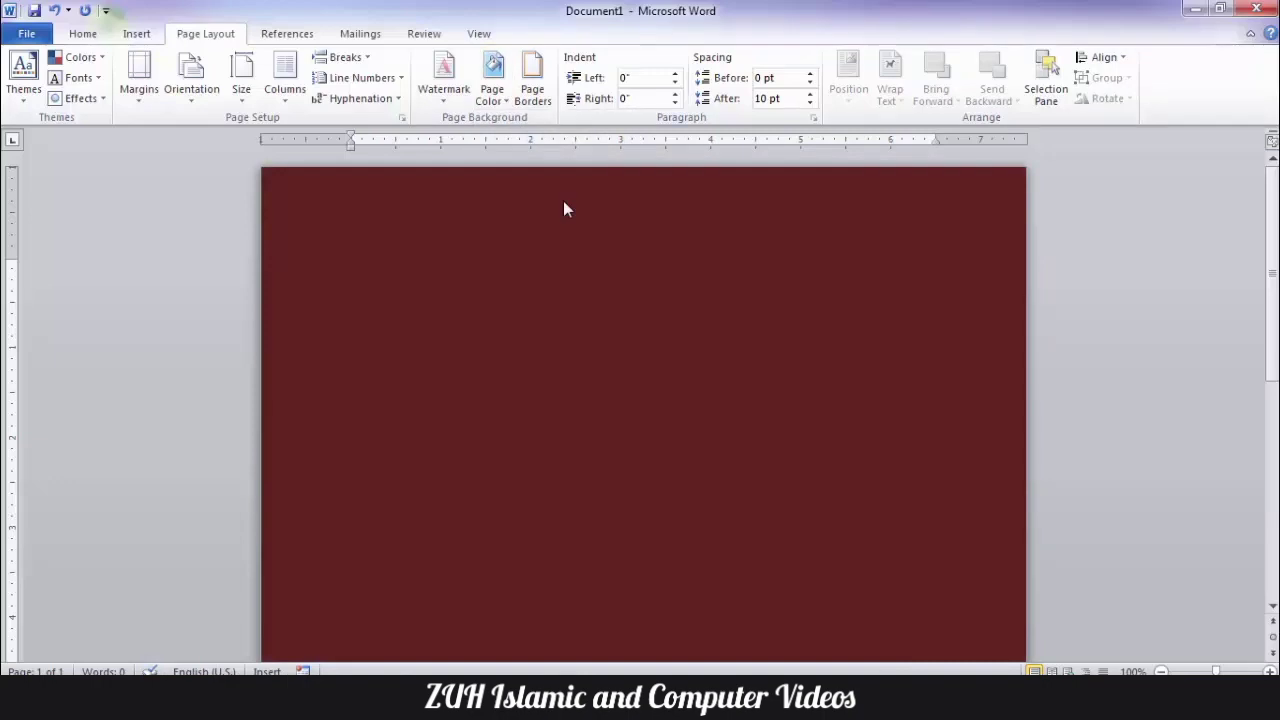
pyautogui.hotkey('alt', 't')
pyautogui.press('o')
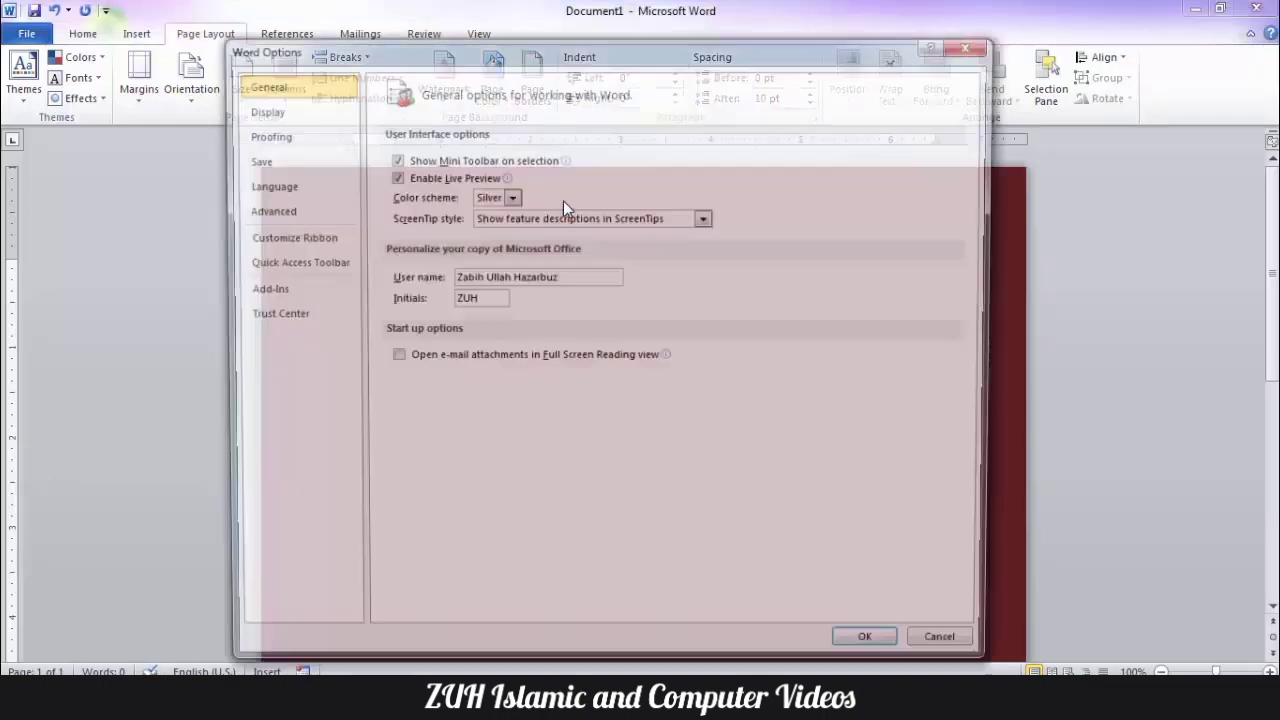
pyautogui.click(345, 209)
pyautogui.scroll(-20, 758, 332)
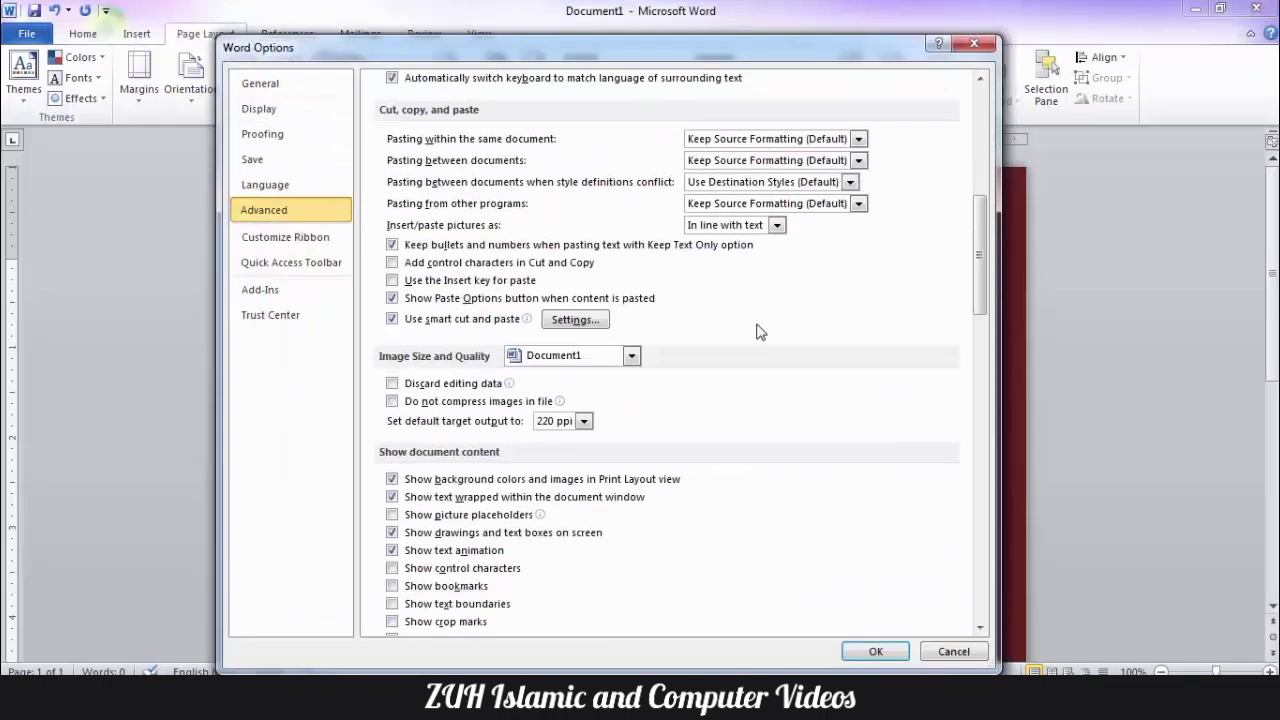
pyautogui.scroll(2, 758, 332)
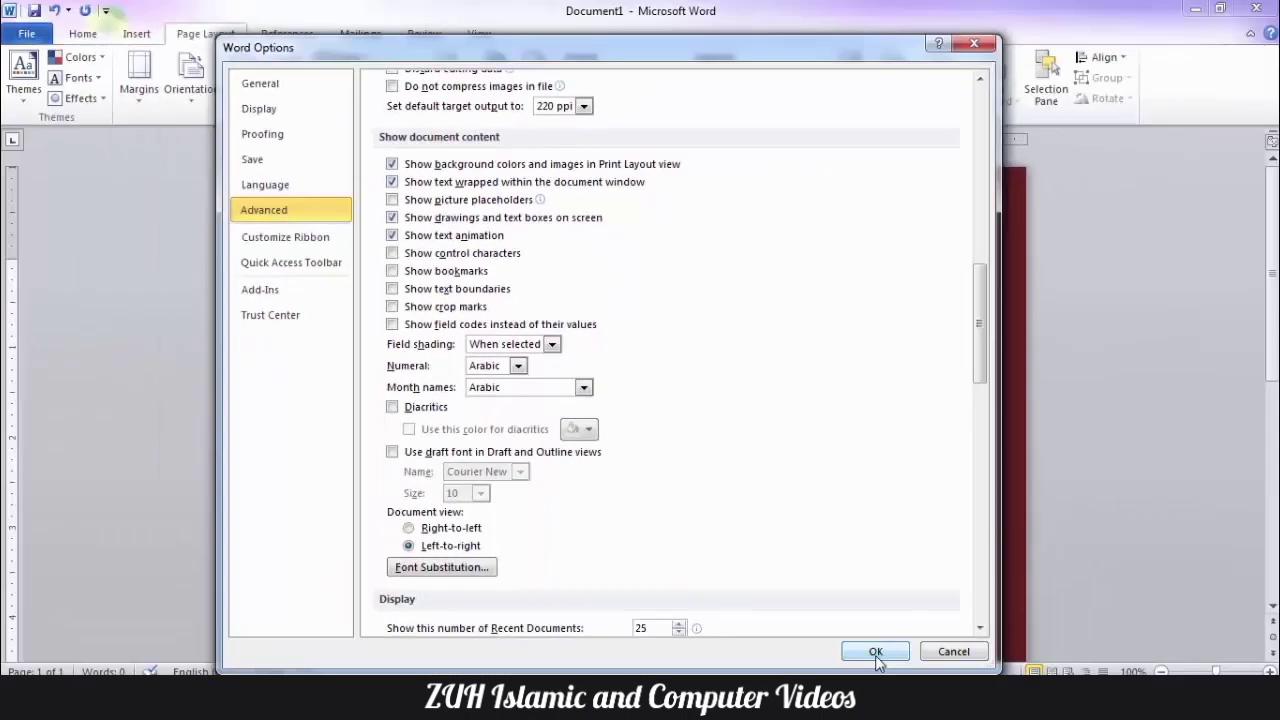
pyautogui.click(876, 651)
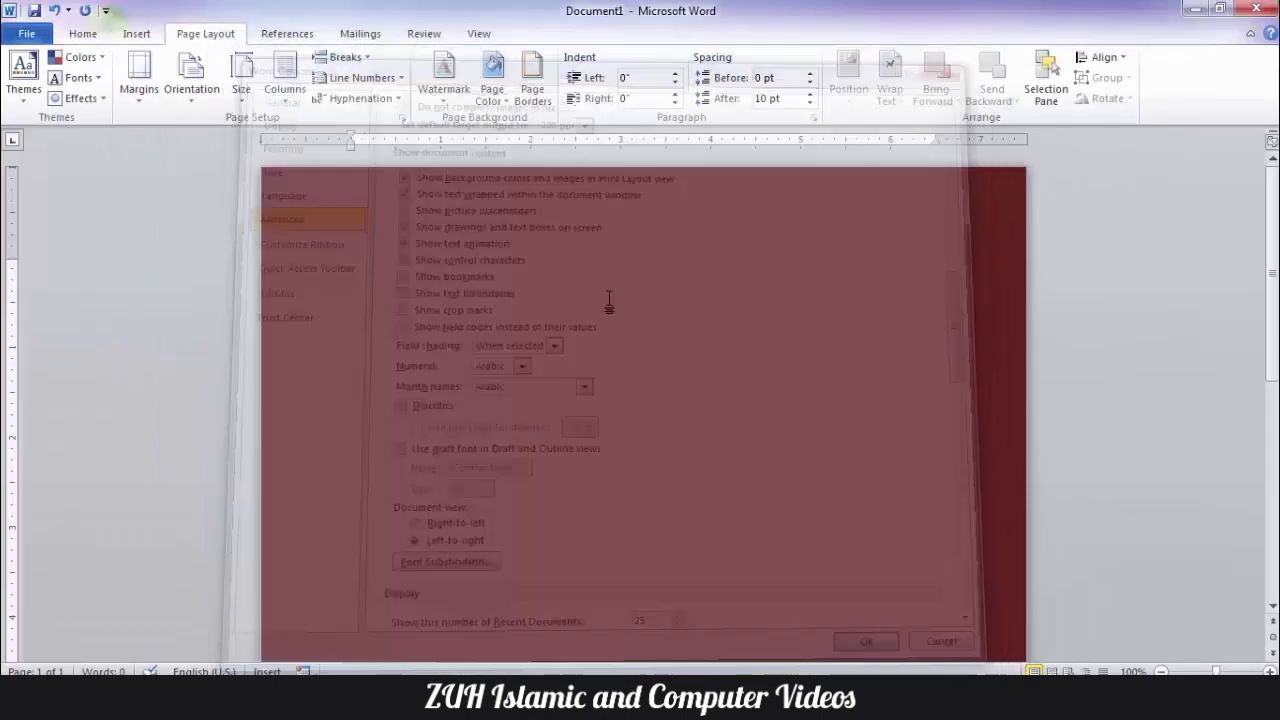
# Switch the document to Draft view and enter a long paragraph of random filler text.
pyautogui.click(479, 33)
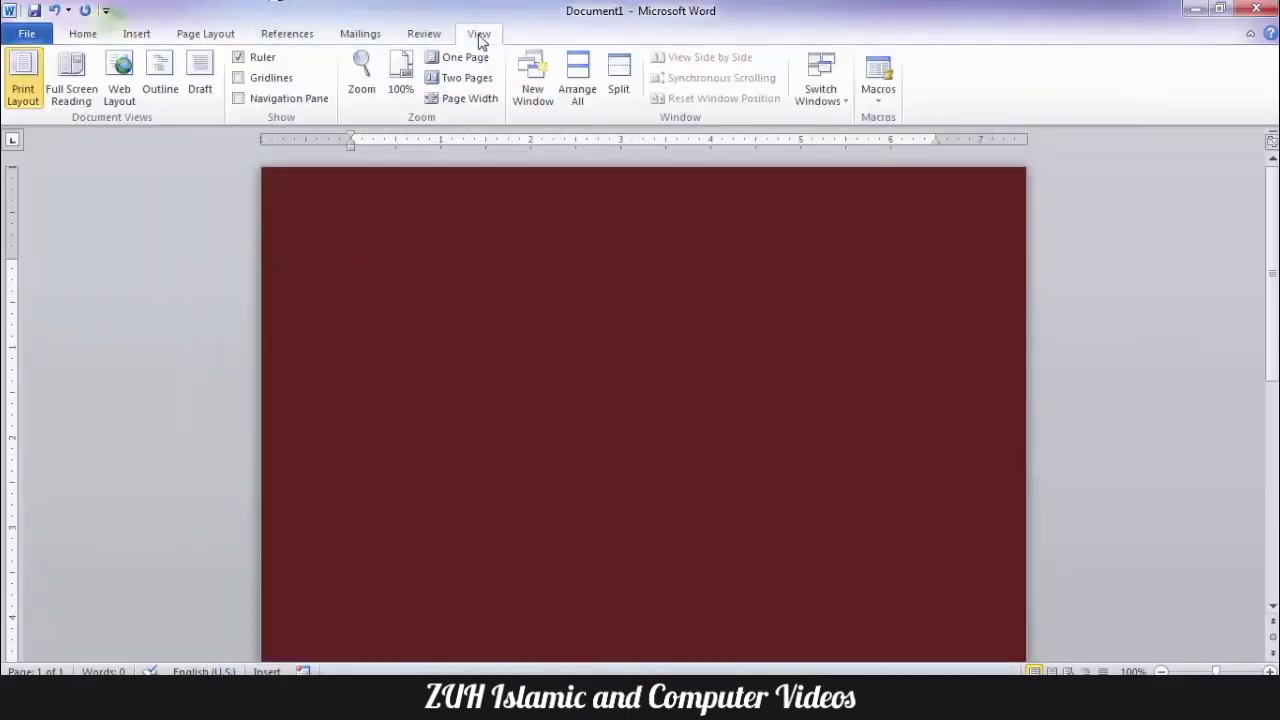
pyautogui.click(199, 88)
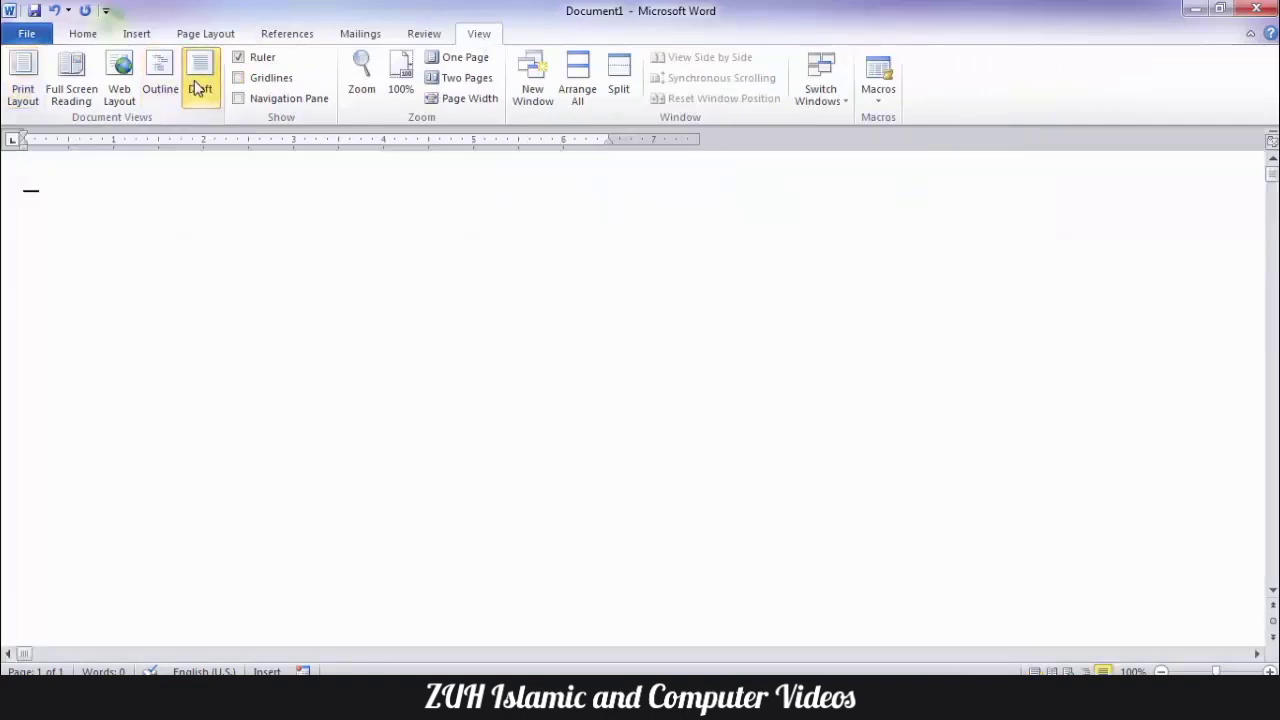
pyautogui.write('Lsdkjf;lafj fj')
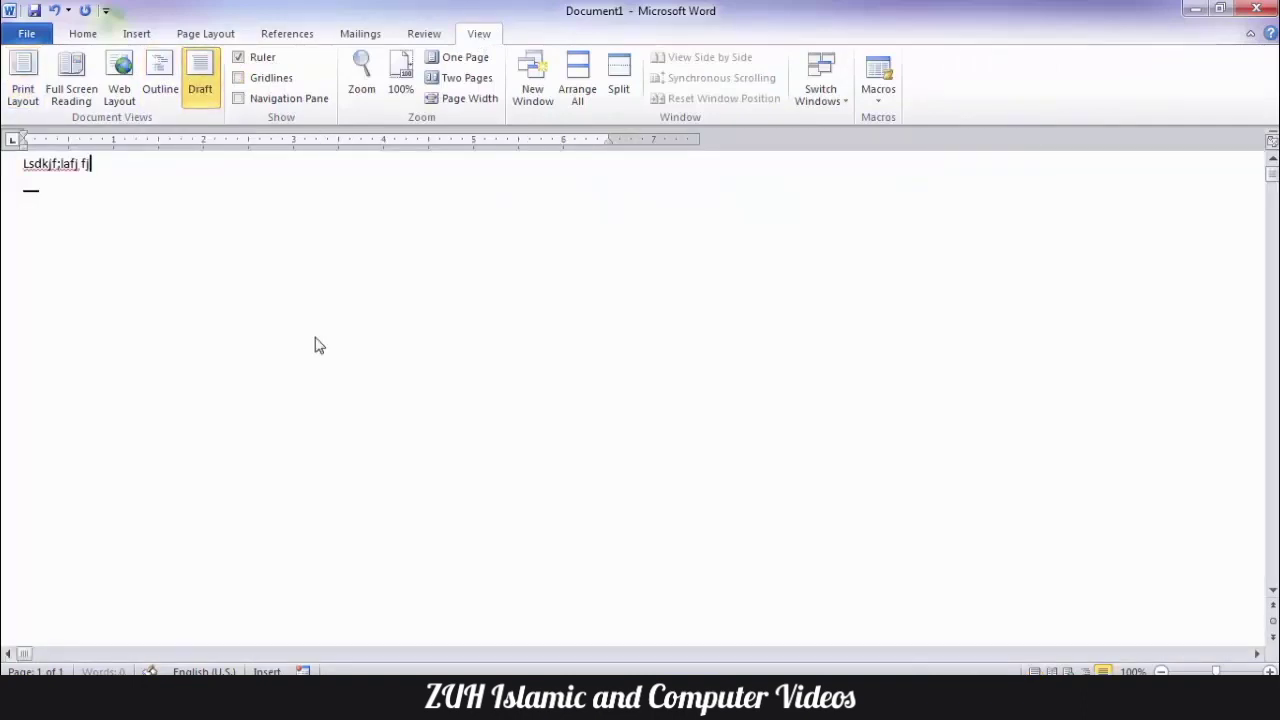
pyautogui.write('a;lfj lfkja;sfjk afkljasfjkasfkljasfkljasdlfk')
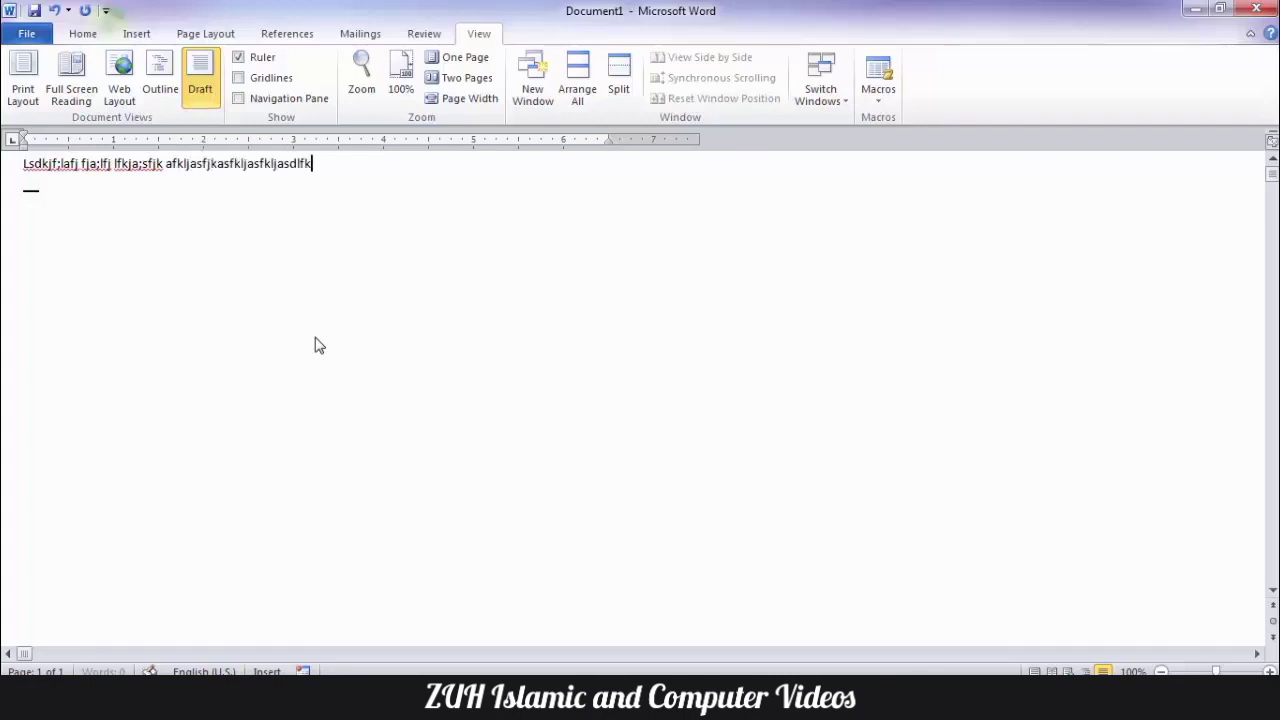
pyautogui.write('jsdlfkjaslfkjas;fkjs;lfkjas fkljsalkfj sldfkjsljsdkdlfjsdksjdfkljsd flkjsdlfkjs lfkjs;lfjsldfj sldfjkfk sdlfjkfk fjk;fj slfjlfjlasfjl;fj lsfj;lfjlasdjfl;asdfjlsdfjsldfjaslfjs;ldfj;lsdjffj afjsla fjsdlfj slfjksdlf slfjslkfjsklfjsklfjl;sfjlksfjlskdfjsklfj')
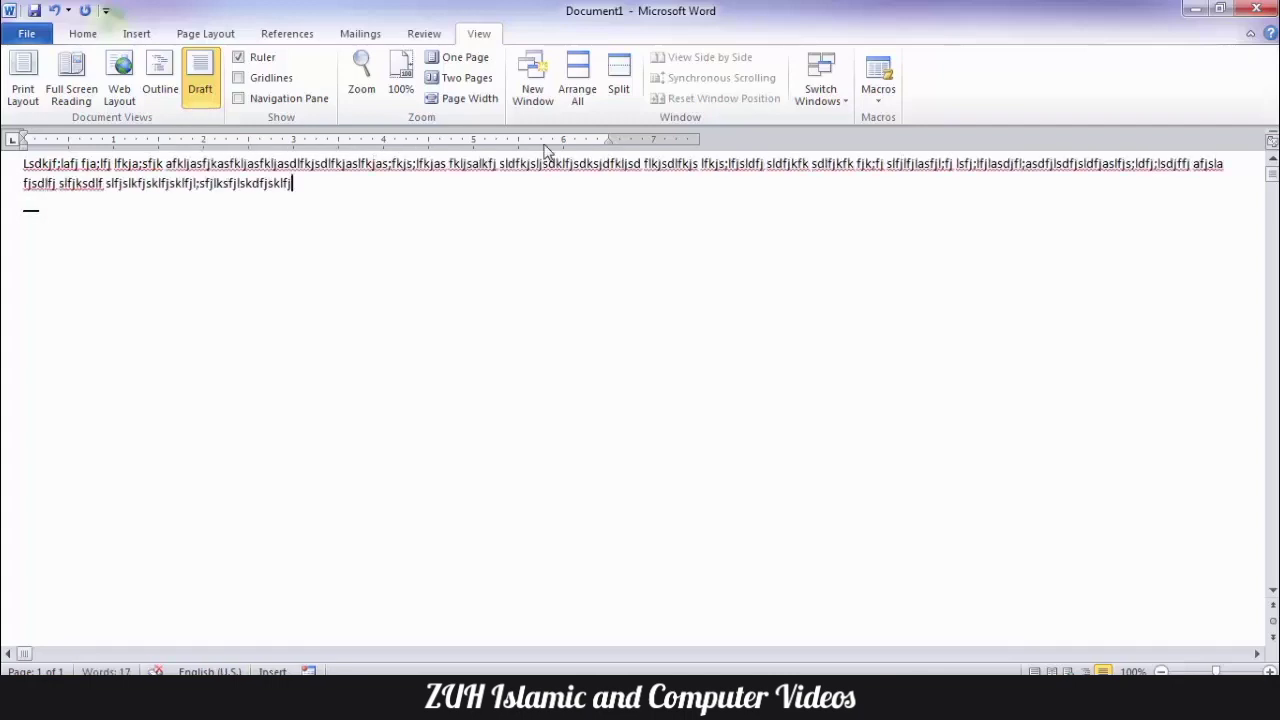
# Disable showing text wrapped within the document window in the advanced options and add more filler text to the paragraph.
pyautogui.hotkey('alt', 't')
pyautogui.press('o')
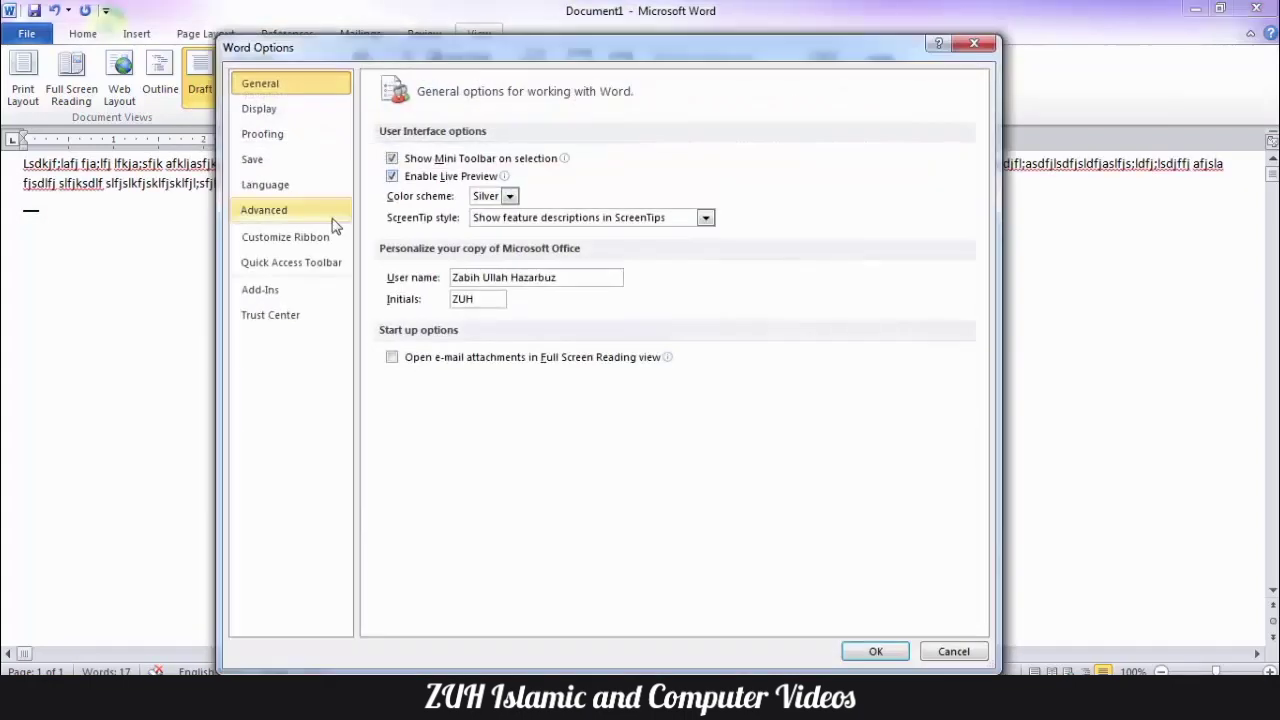
pyautogui.click(305, 212)
pyautogui.scroll(-10, 803, 257)
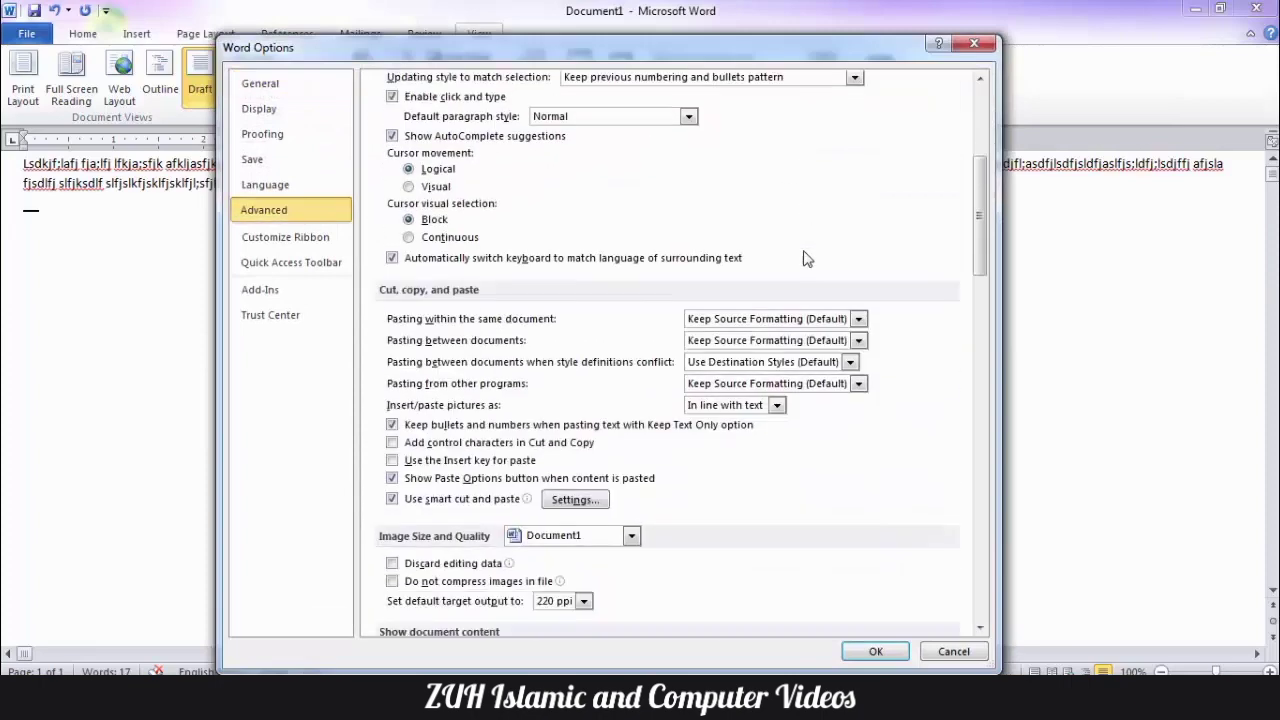
pyautogui.click(490, 362)
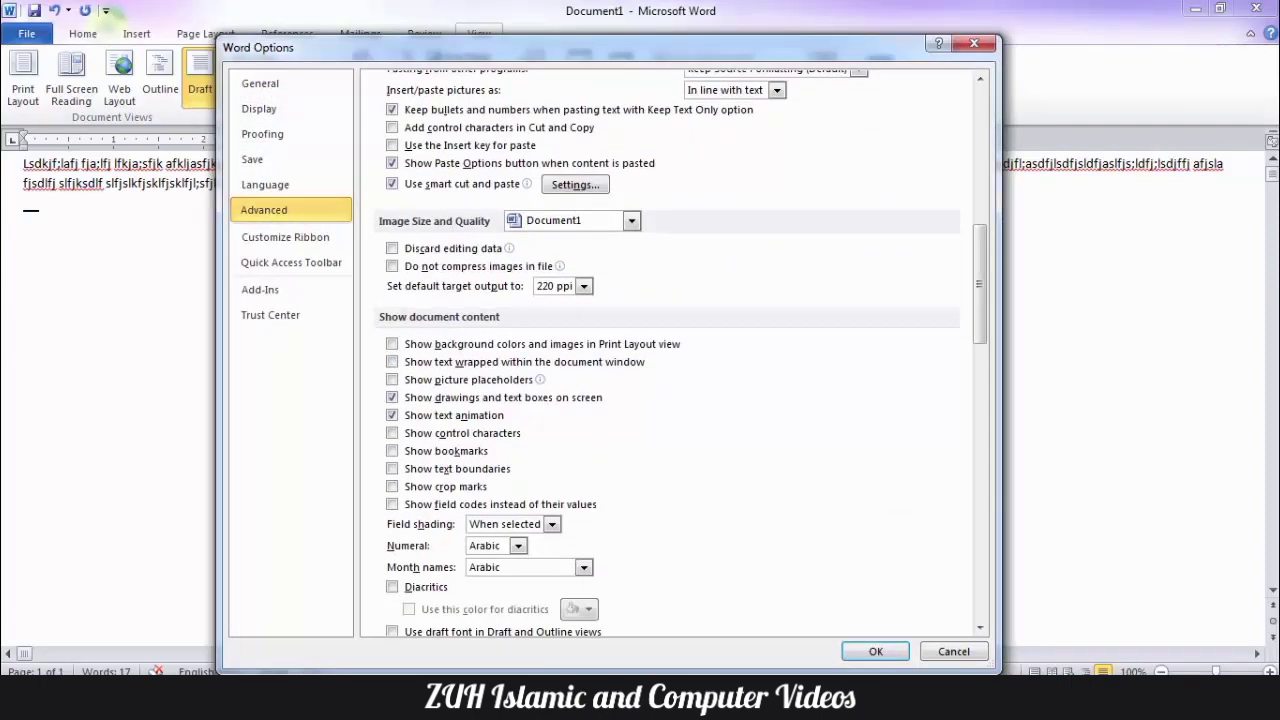
pyautogui.click(876, 652)
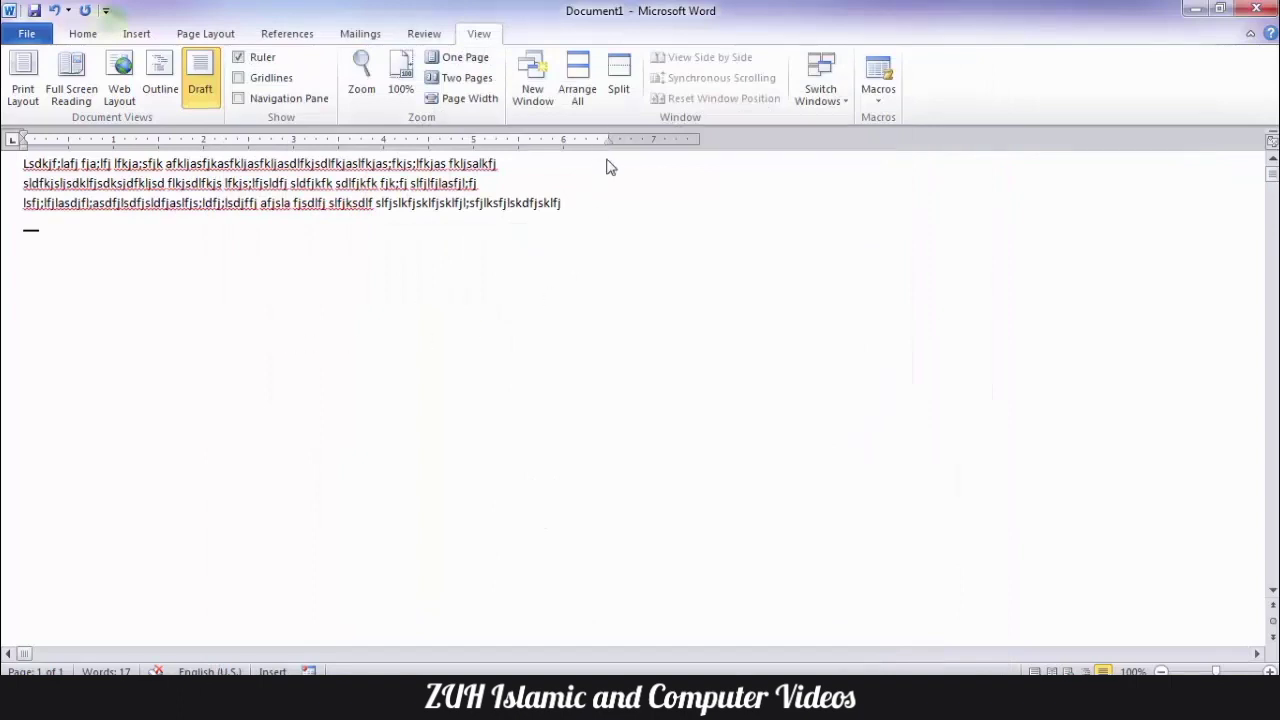
pyautogui.write('sdlfkjsdlfj sdfkj')
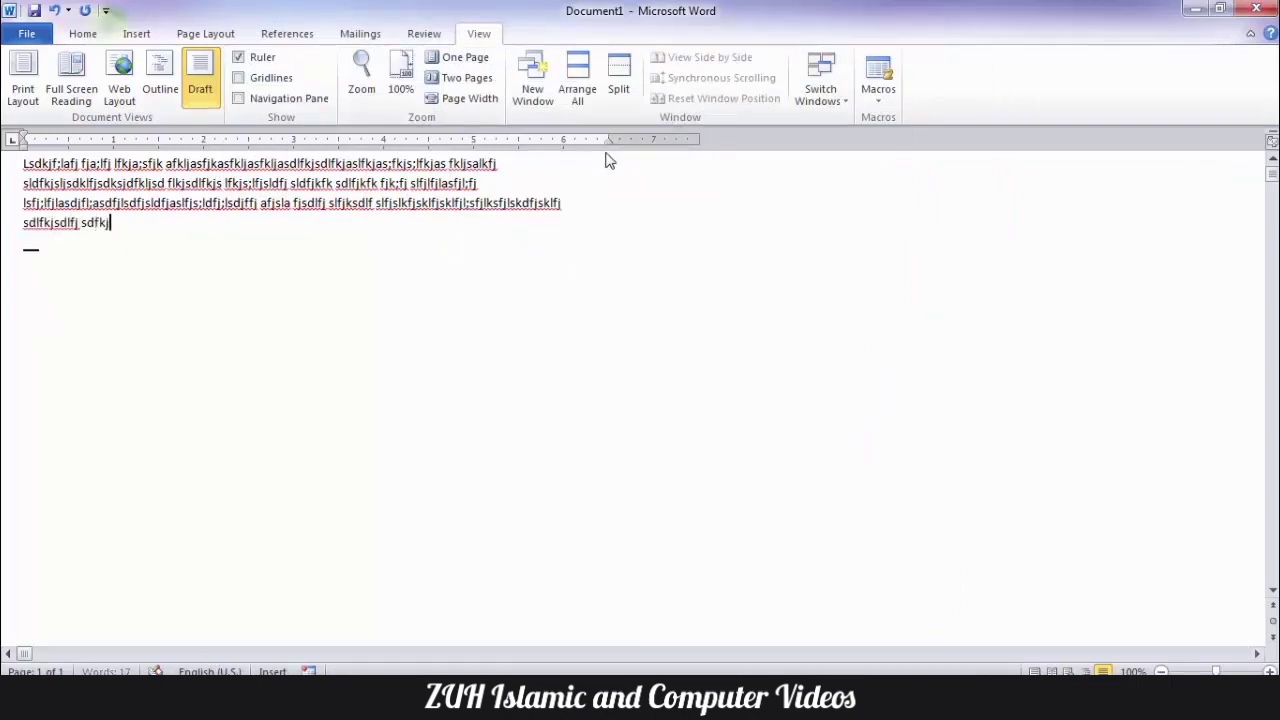
pyautogui.write('sldfkjsfkjfkf')
# Turn the display of picture placeholders on and back off in the advanced options.
pyautogui.hotkey('alt', 't')
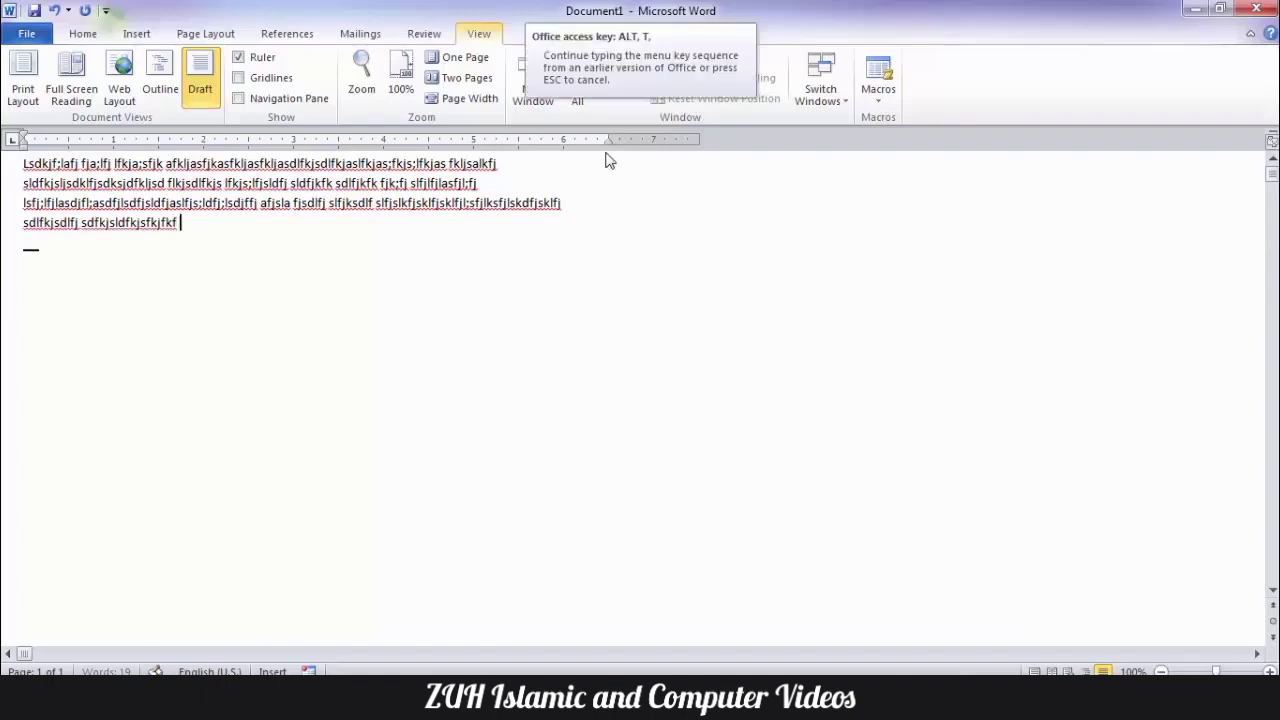
pyautogui.press('o')
pyautogui.click(348, 209)
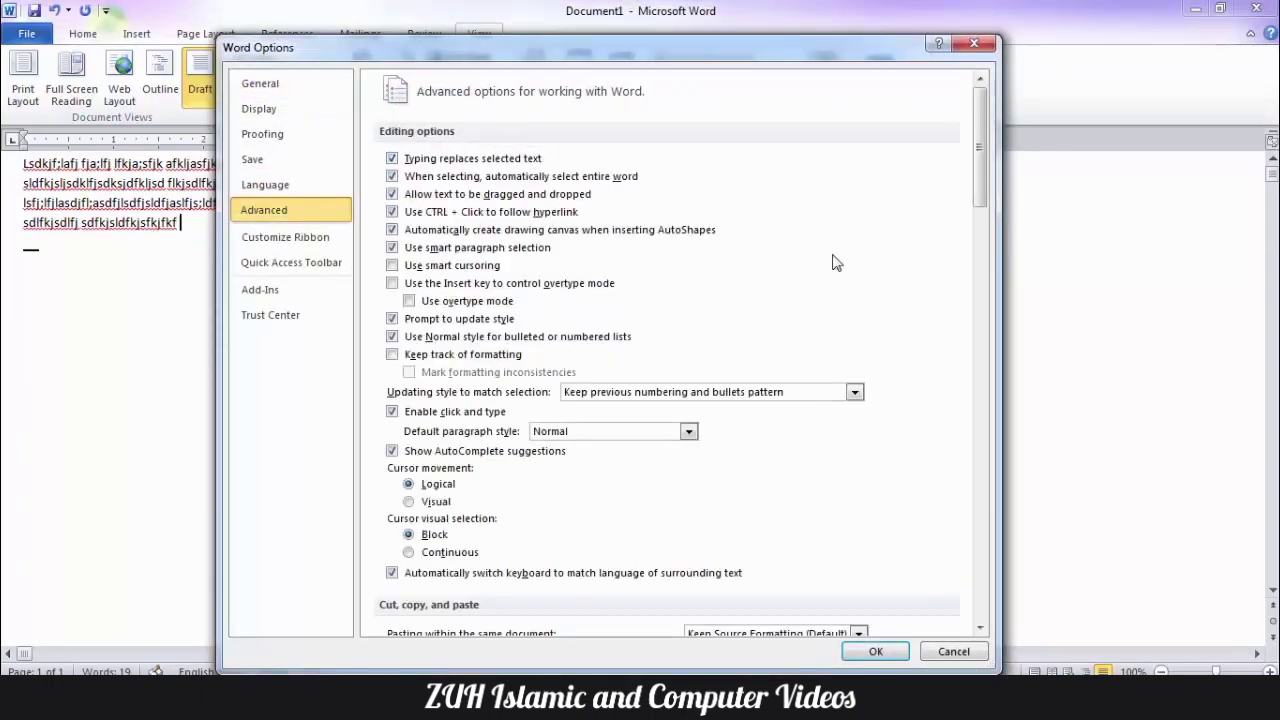
pyautogui.scroll(-10, 836, 262)
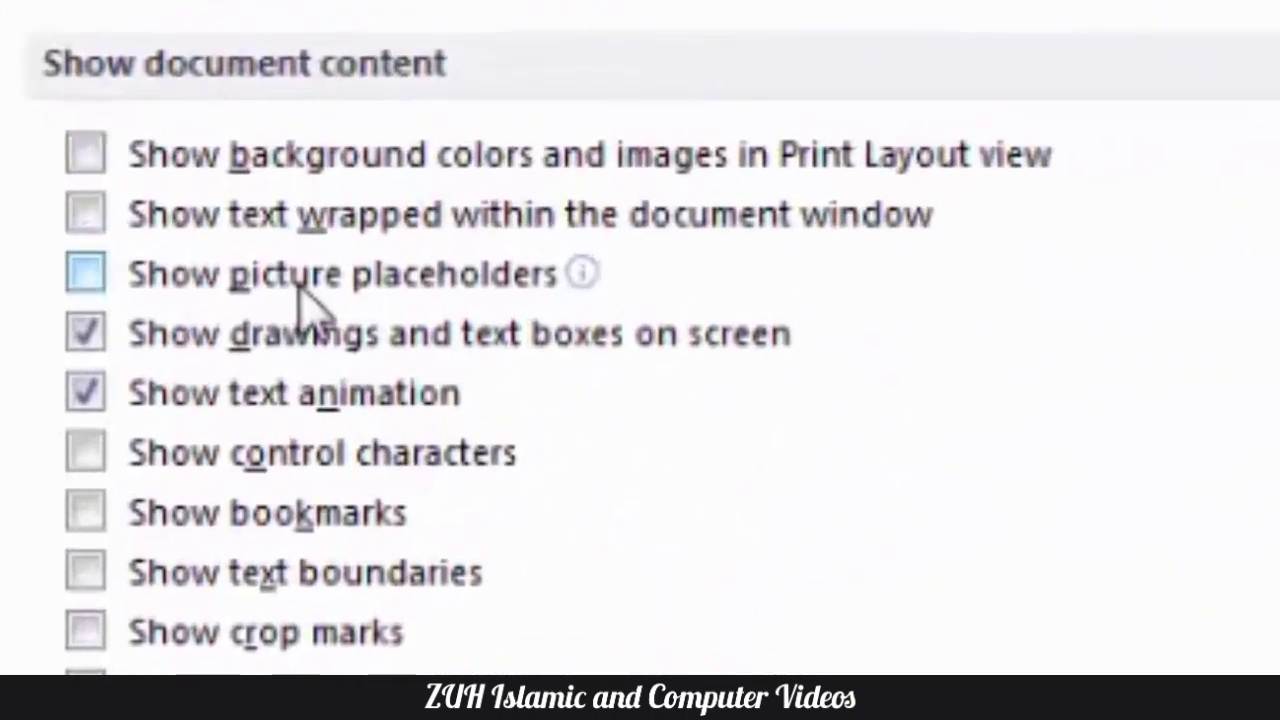
pyautogui.click(456, 428)
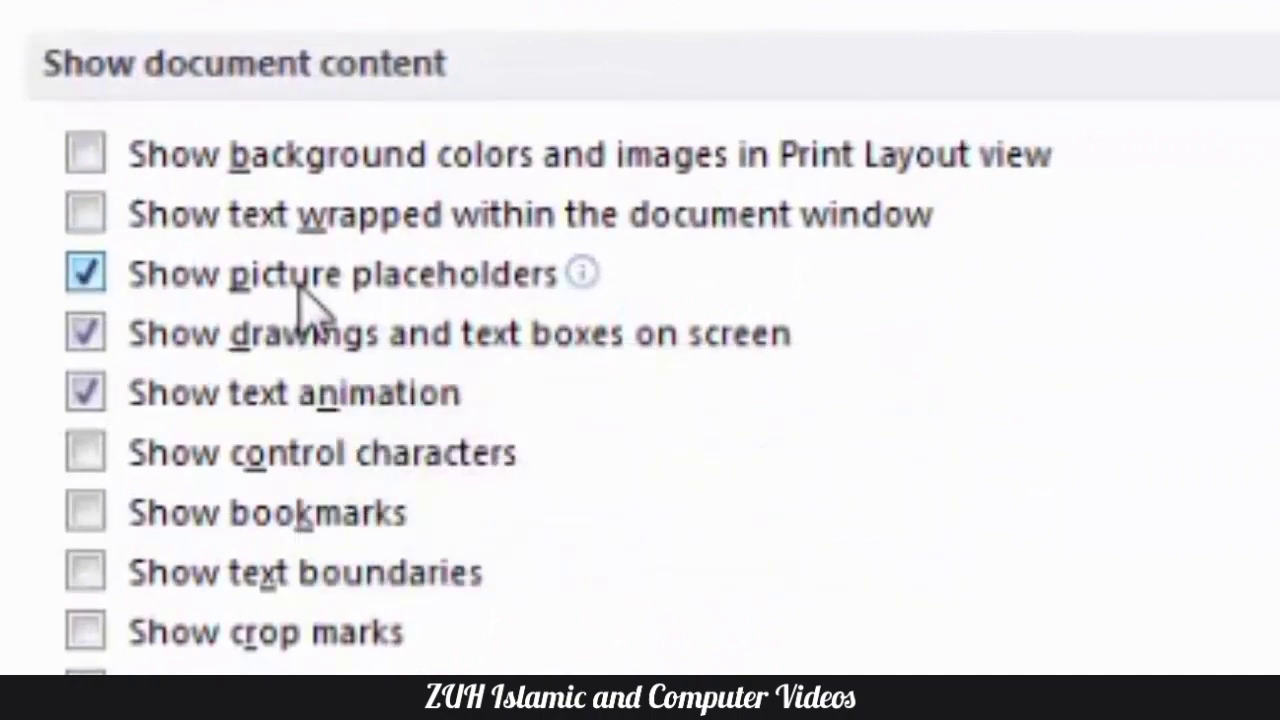
pyautogui.click(300, 287)
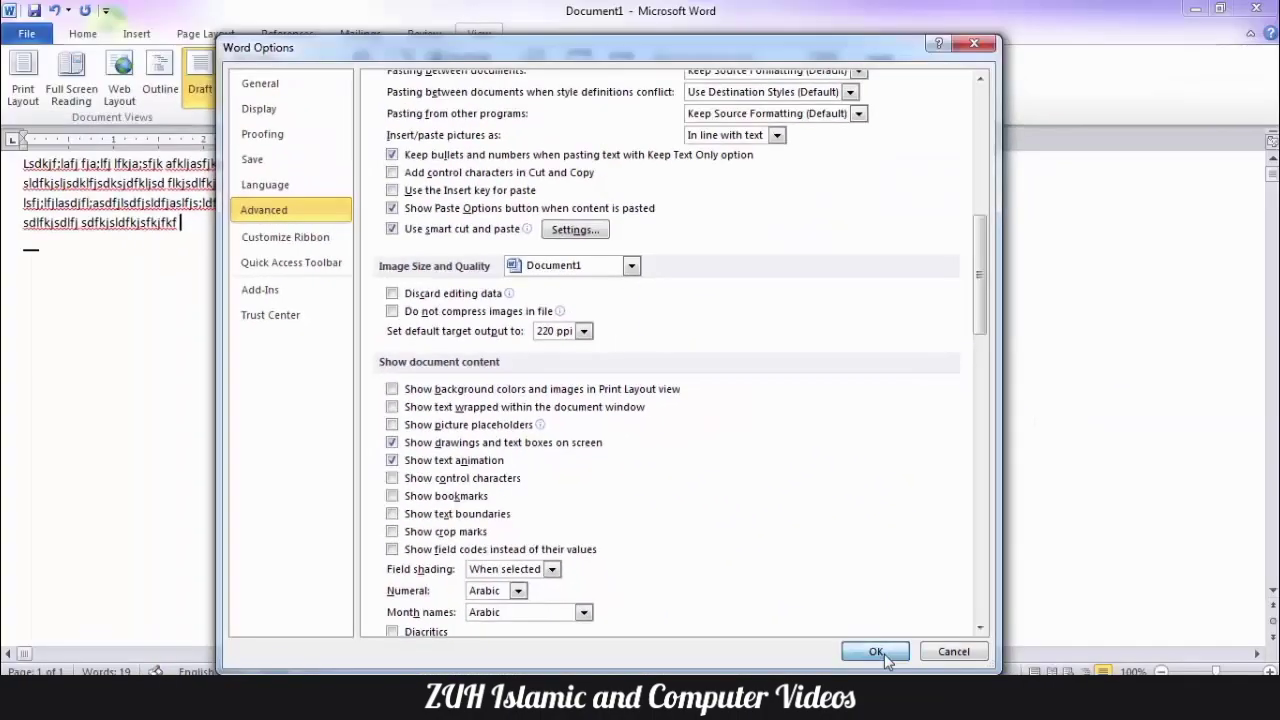
pyautogui.click(884, 652)
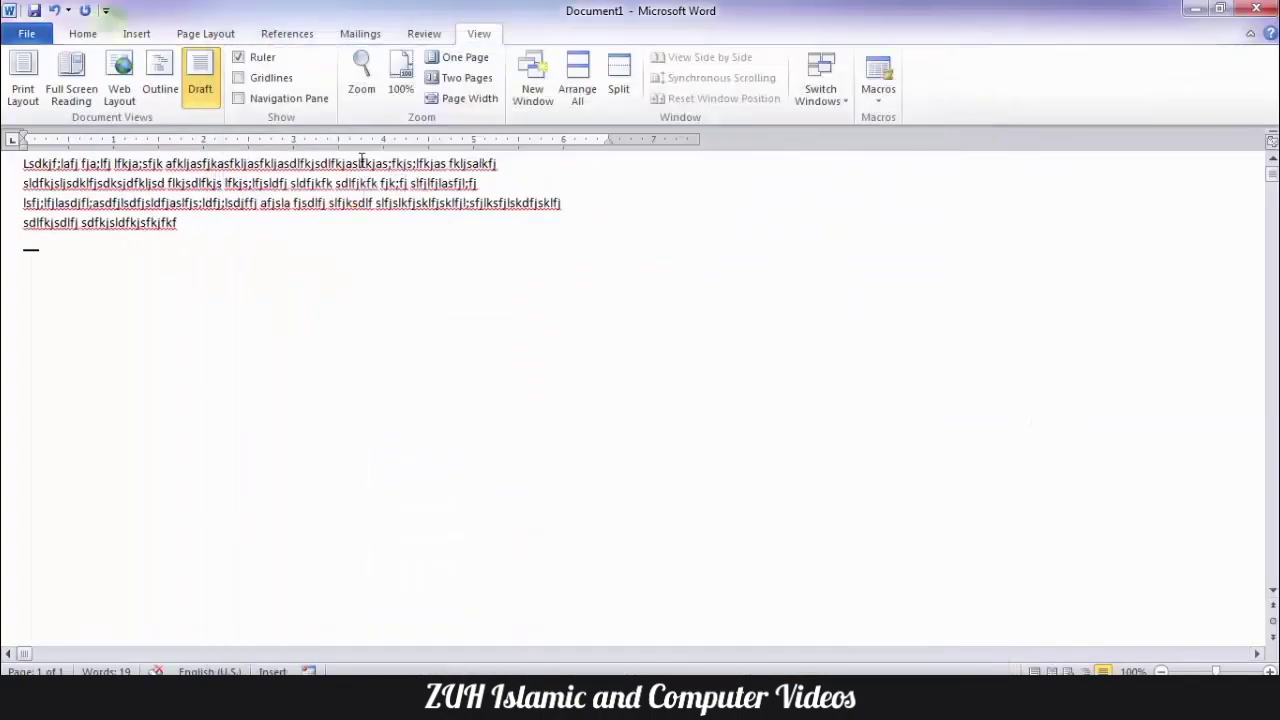
# Switch the document to Print Layout view and remove the page color.
pyautogui.click(22, 85)
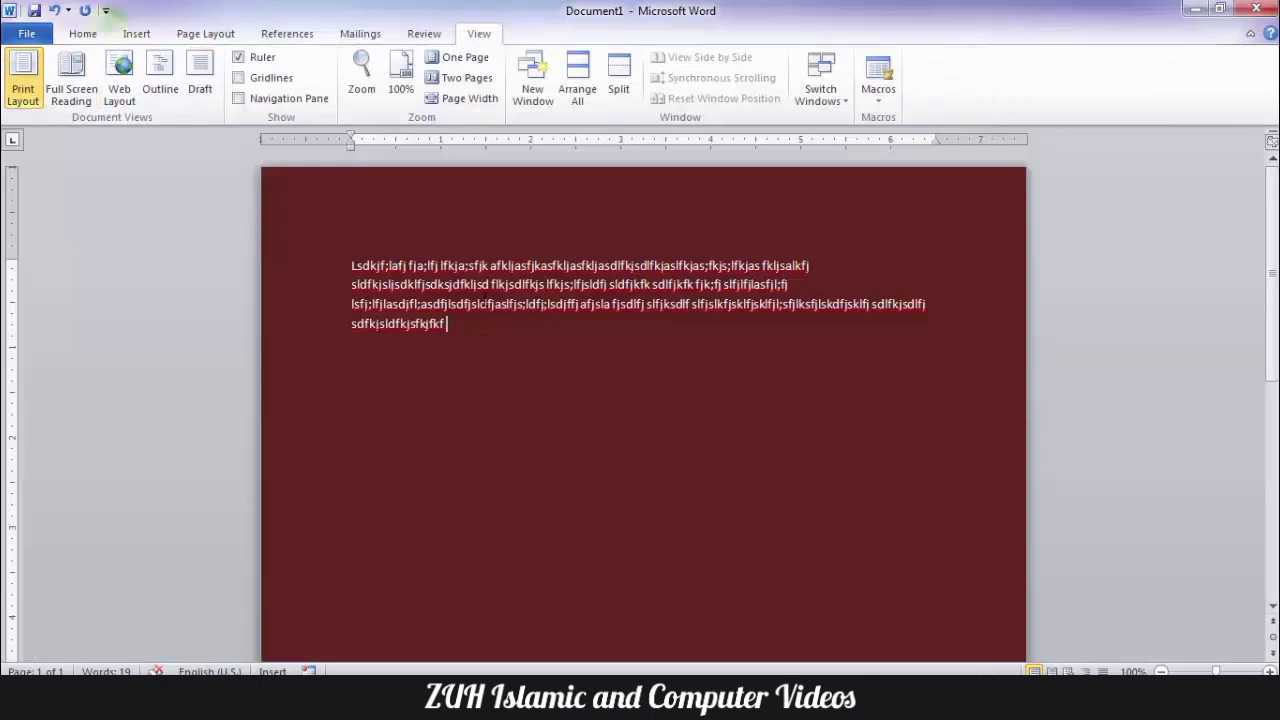
pyautogui.click(182, 33)
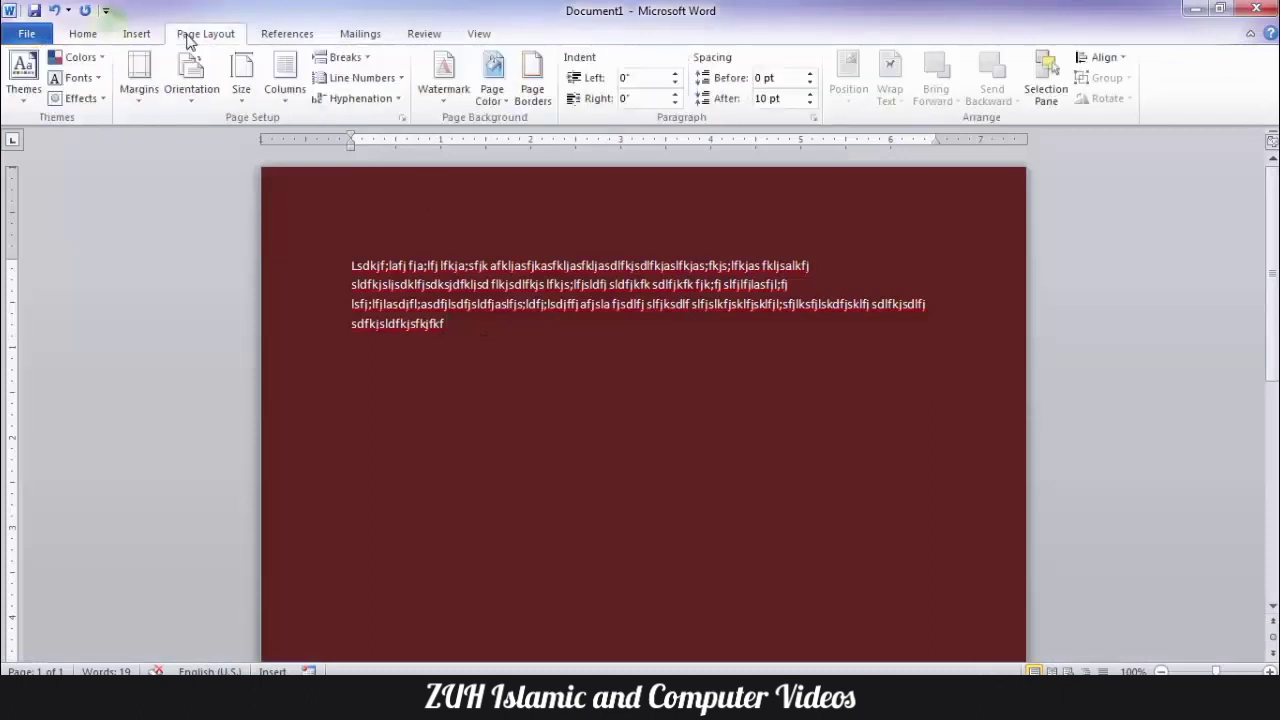
pyautogui.click(490, 95)
pyautogui.click(506, 254)
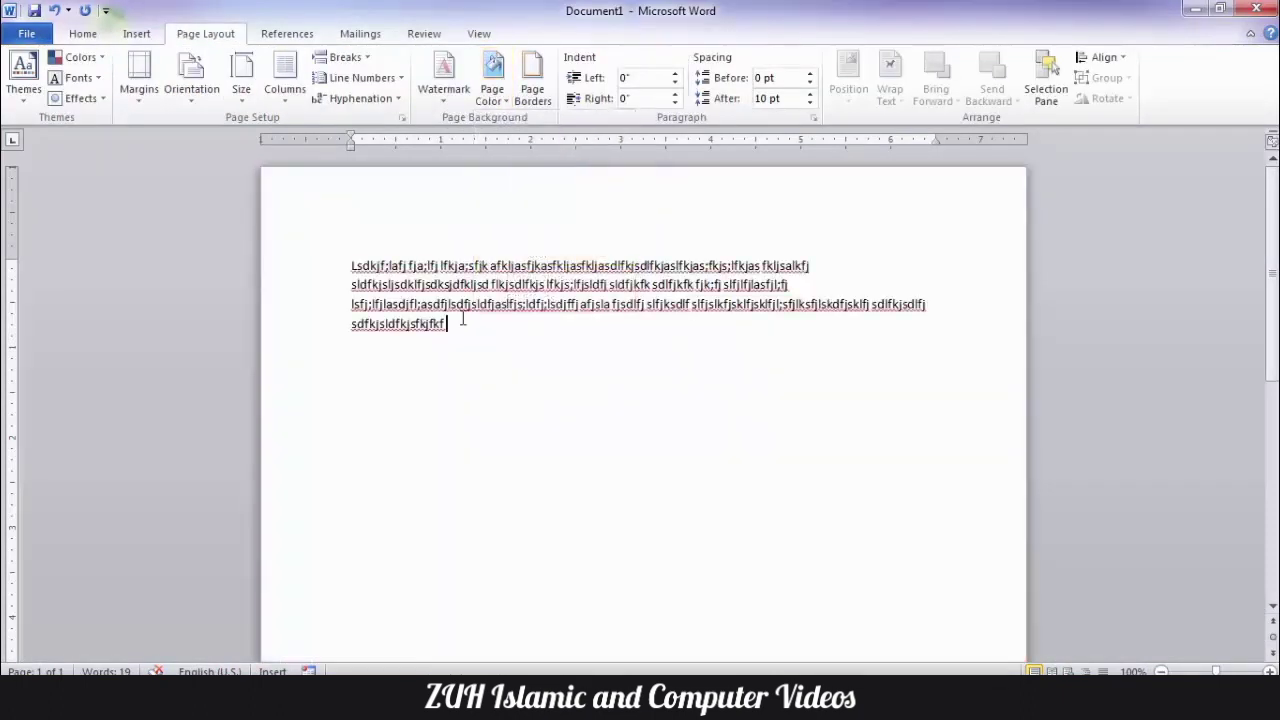
# Delete all the filler text and insert the Desert picture from the Sample Pictures folder.
pyautogui.hotkey('ctrl', 'a')
pyautogui.press('Delete')
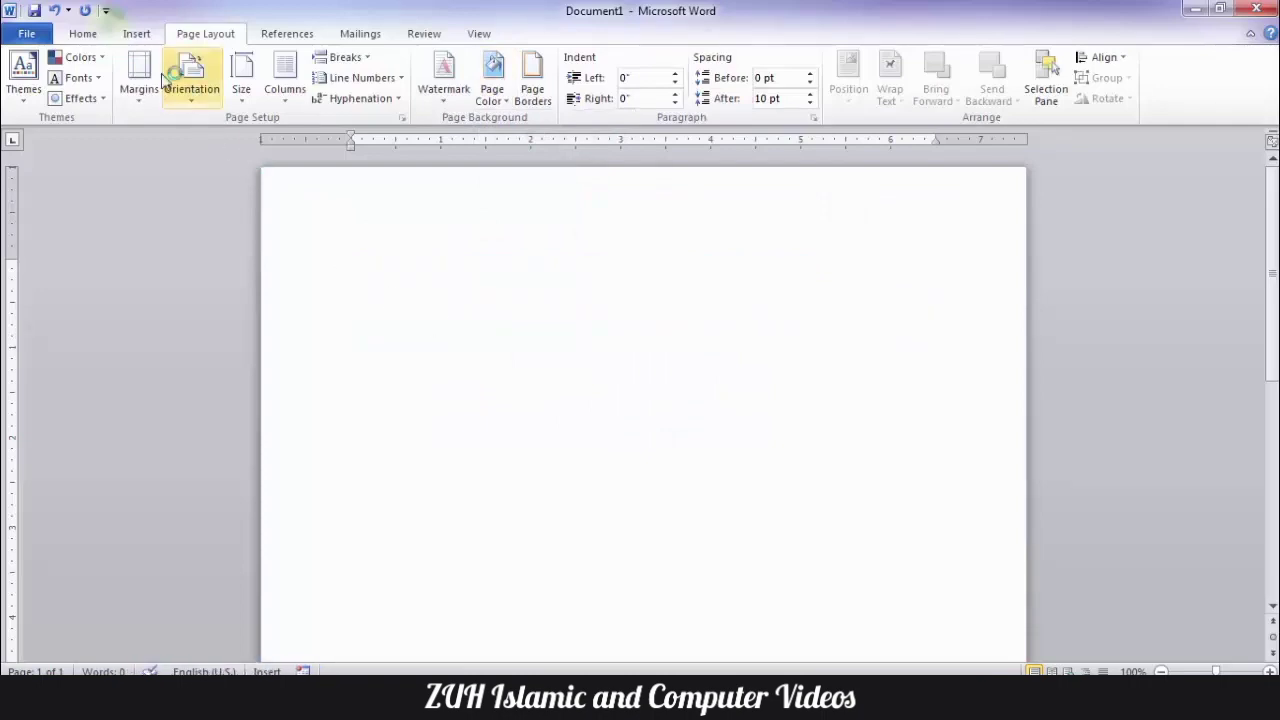
pyautogui.click(137, 34)
pyautogui.click(198, 95)
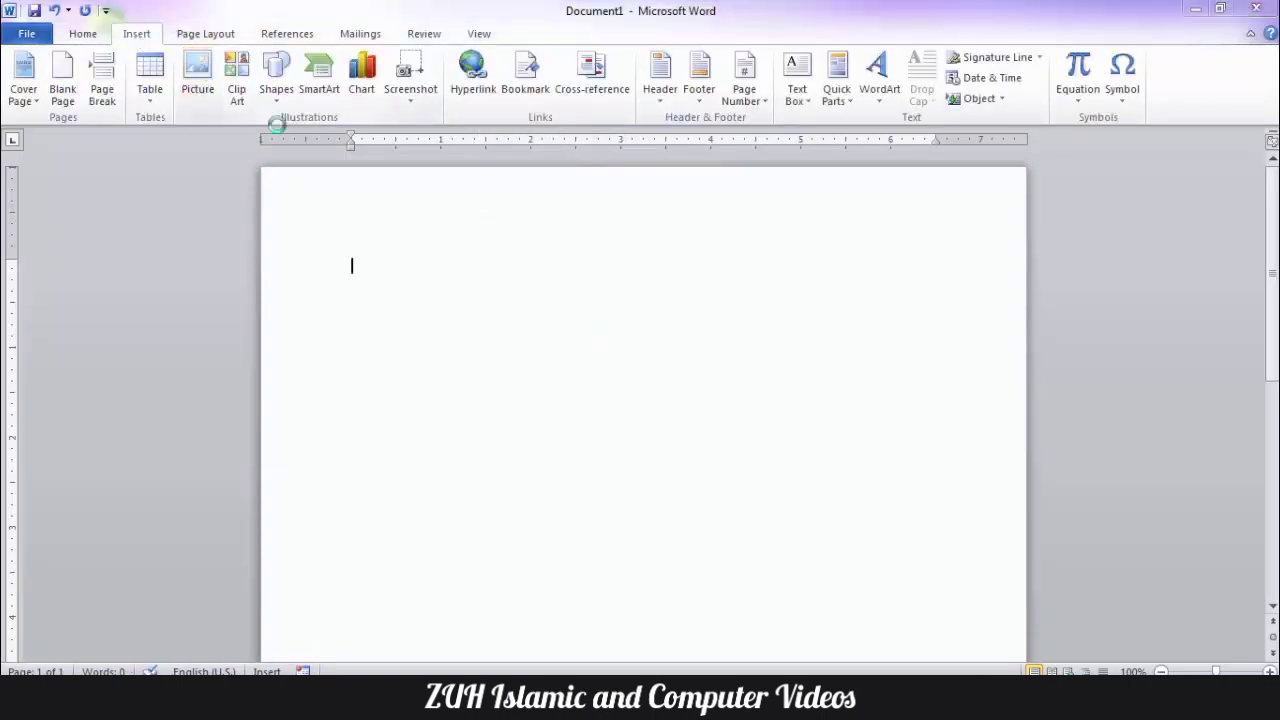
pyautogui.click(114, 308)
pyautogui.doubleClick(218, 195)
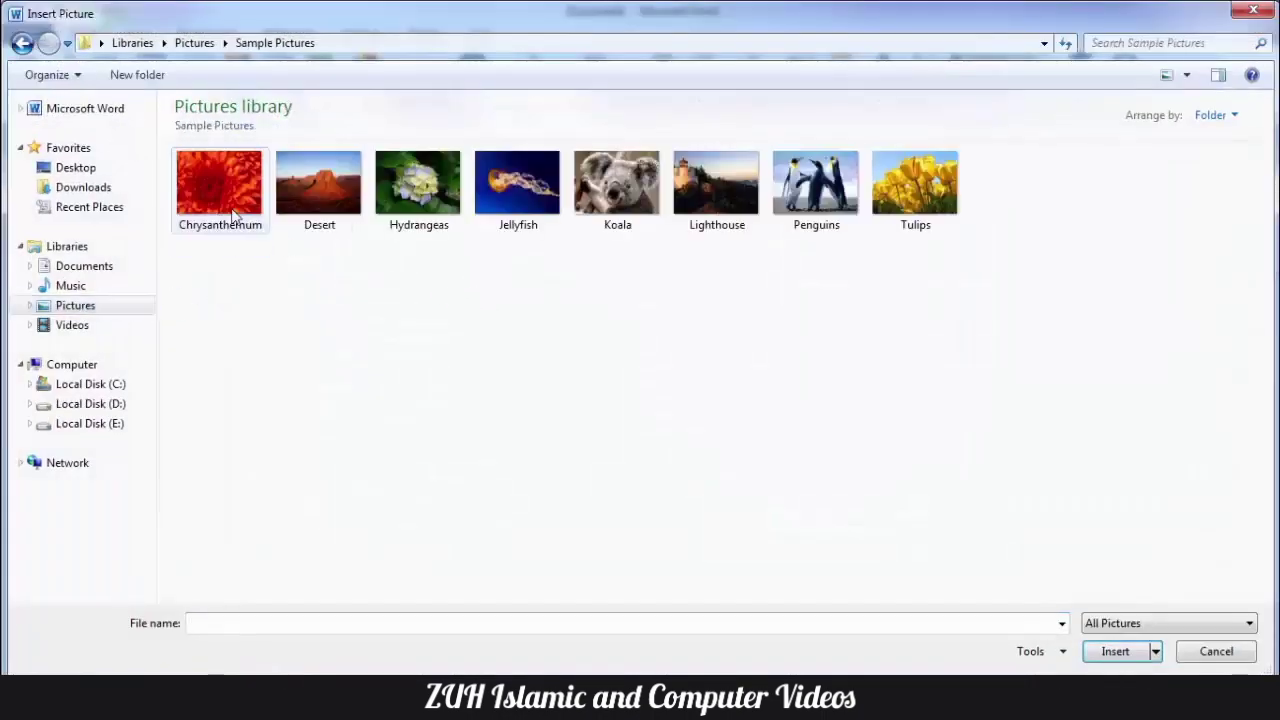
pyautogui.doubleClick(348, 199)
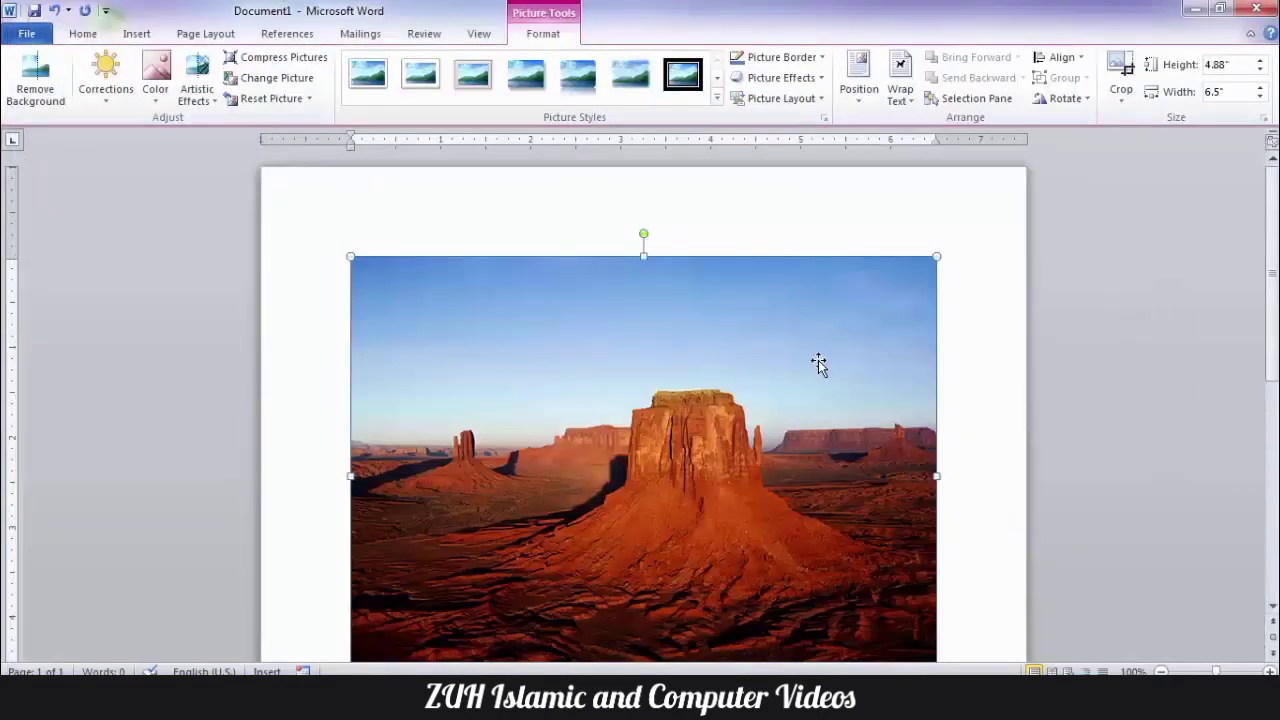
# Set the Desert picture's text wrapping to In Line with Text.
pyautogui.click(900, 88)
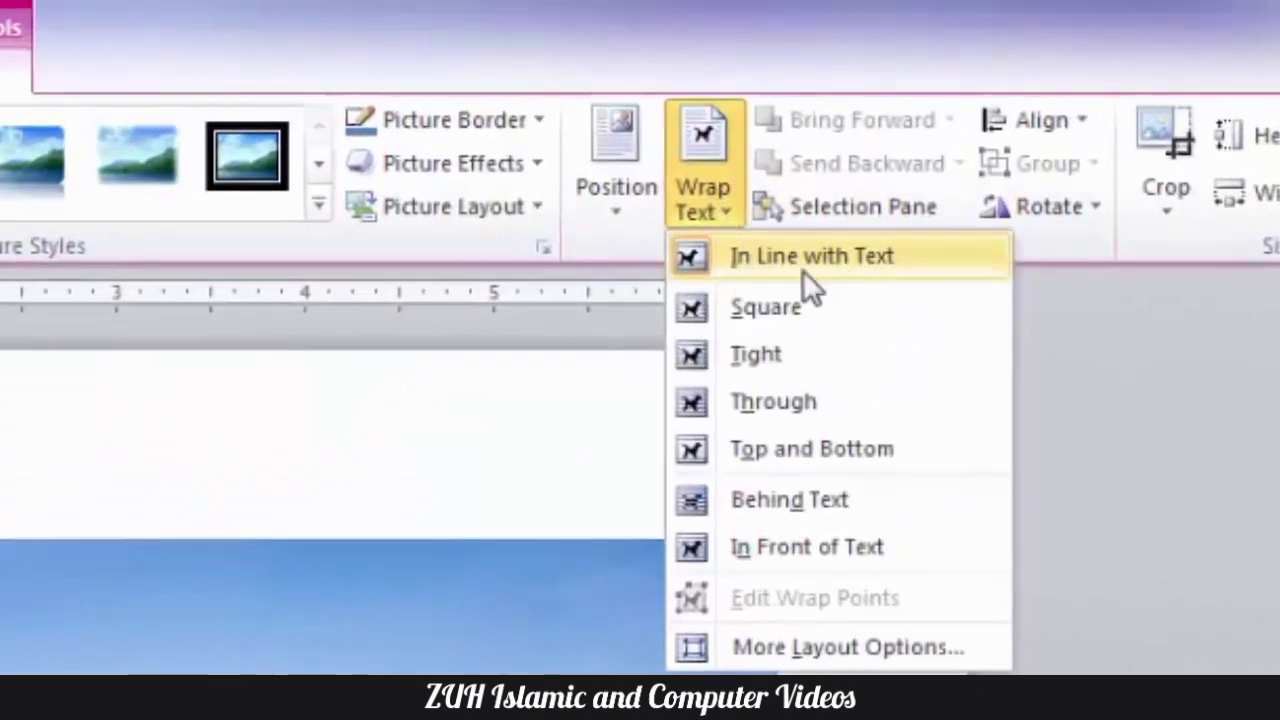
pyautogui.click(820, 262)
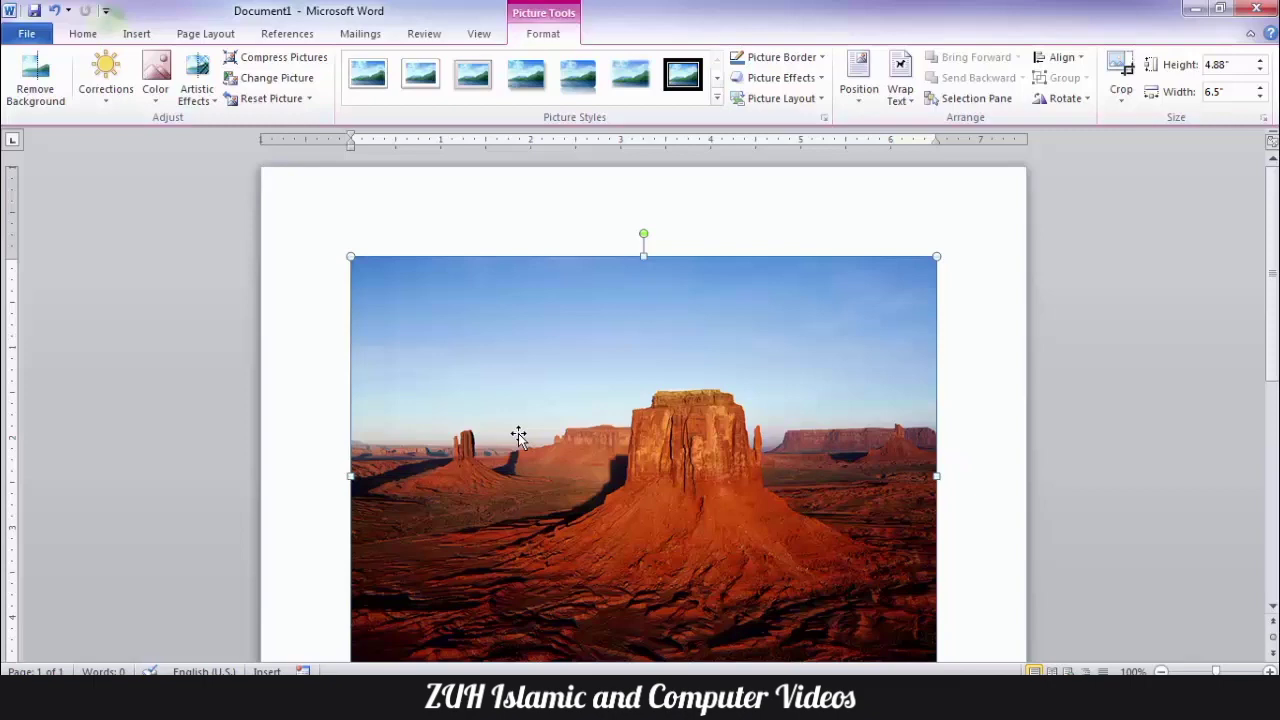
pyautogui.scroll(-9, 518, 435)
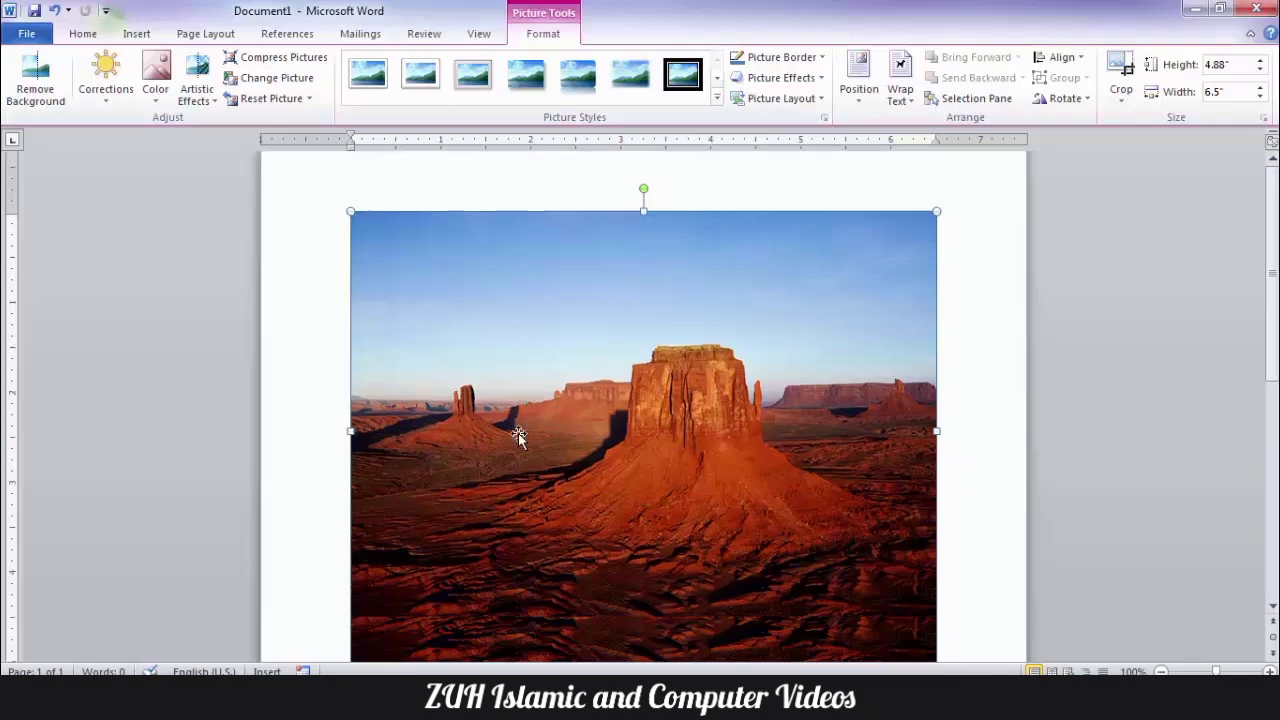
pyautogui.scroll(7, 518, 435)
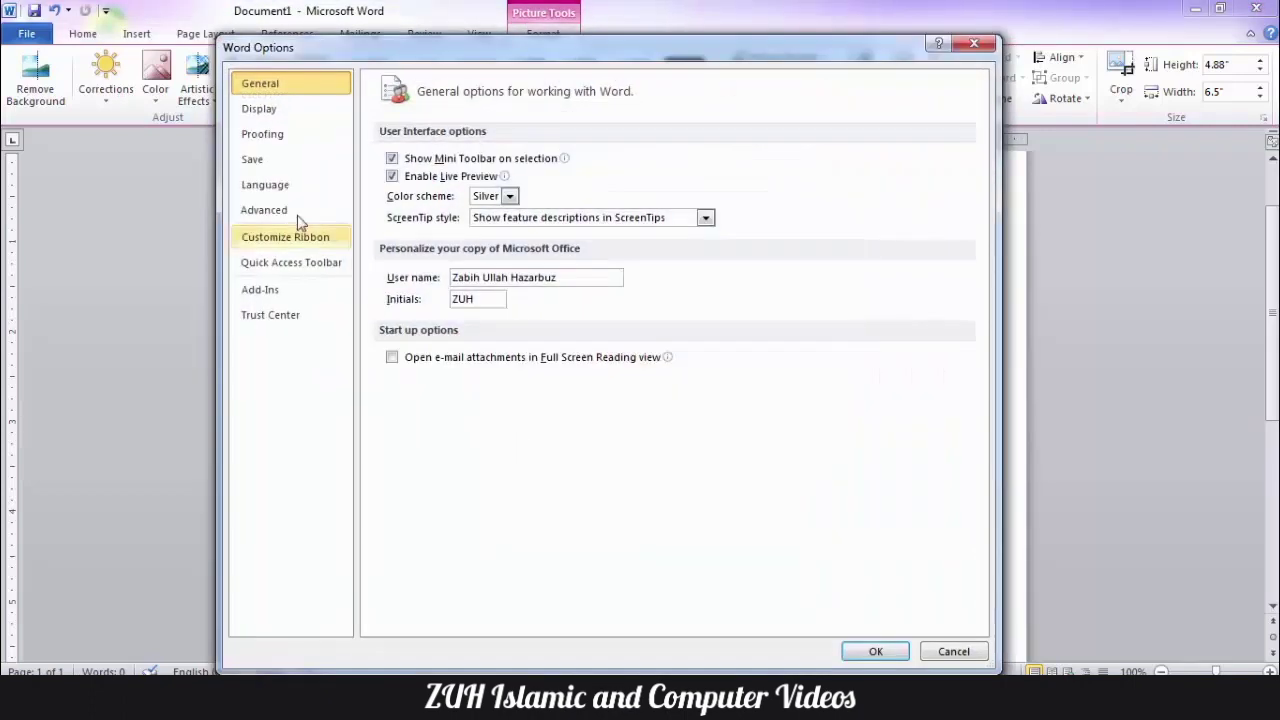
# Enable showing picture placeholders in the advanced options and check the text wrapping choices for the inserted picture.
pyautogui.click(284, 210)
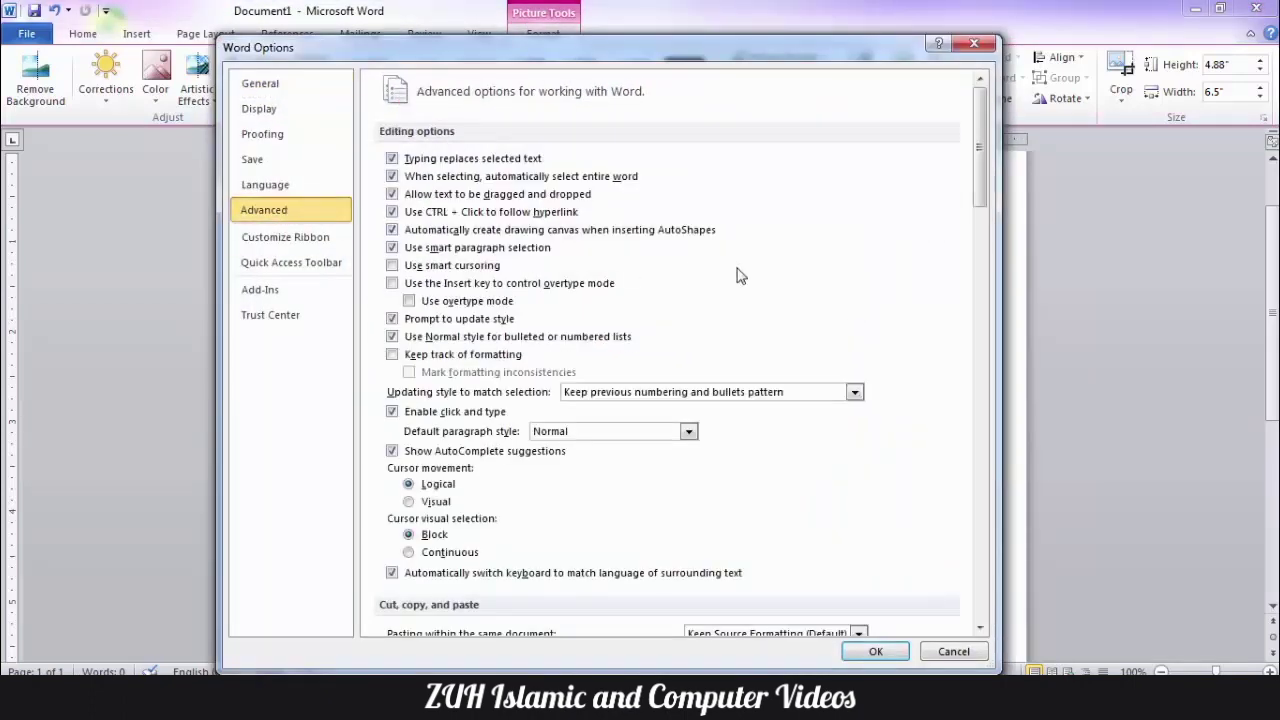
pyautogui.scroll(-20, 738, 276)
pyautogui.scroll(4, 738, 276)
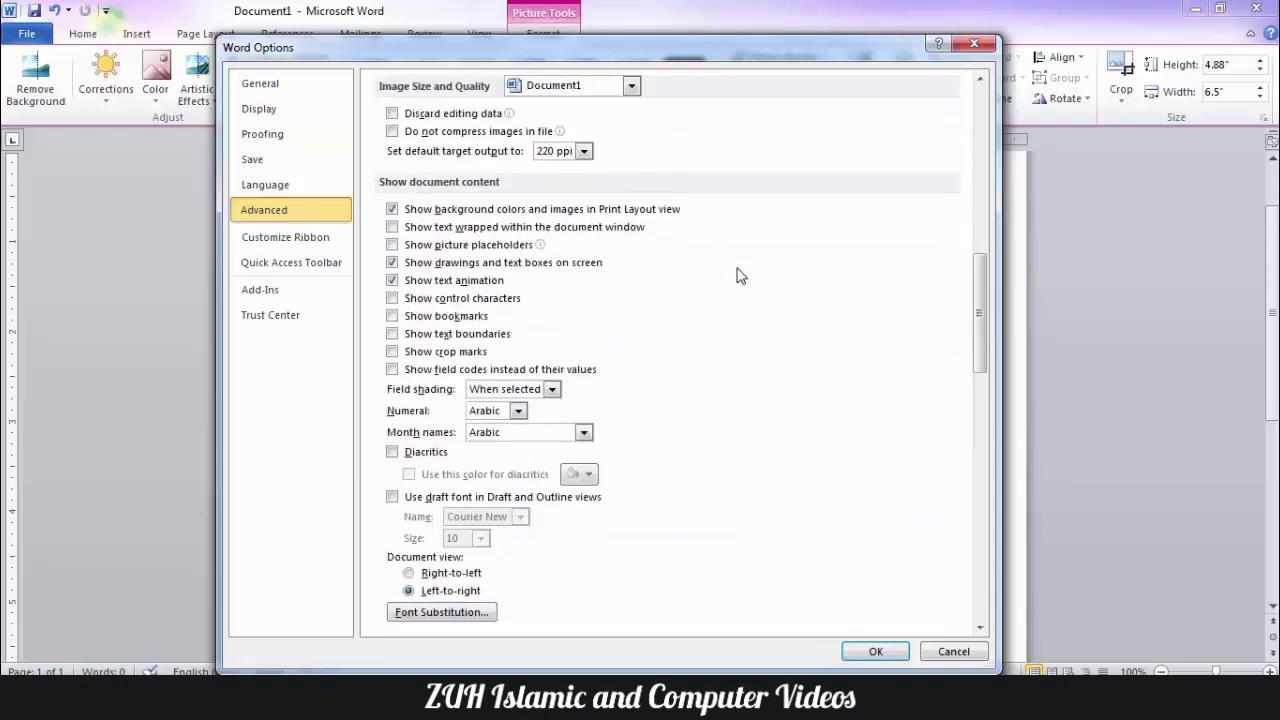
pyautogui.click(503, 245)
pyautogui.click(875, 651)
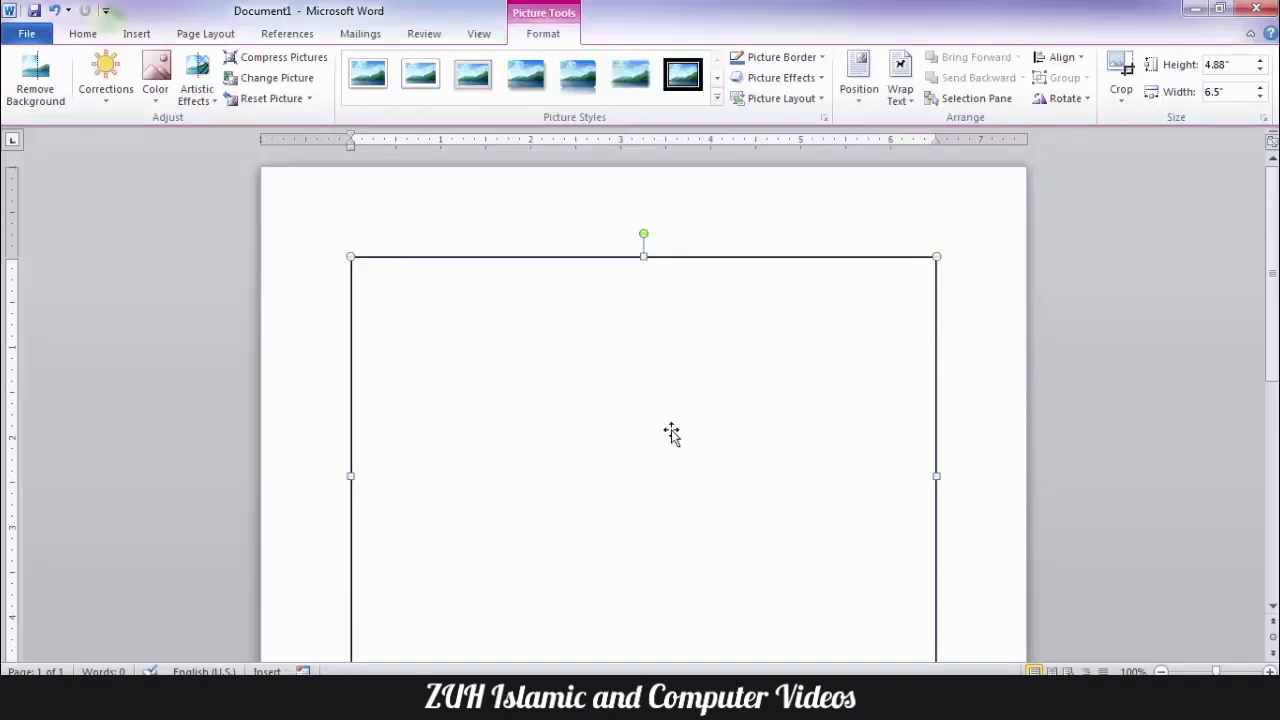
pyautogui.click(900, 95)
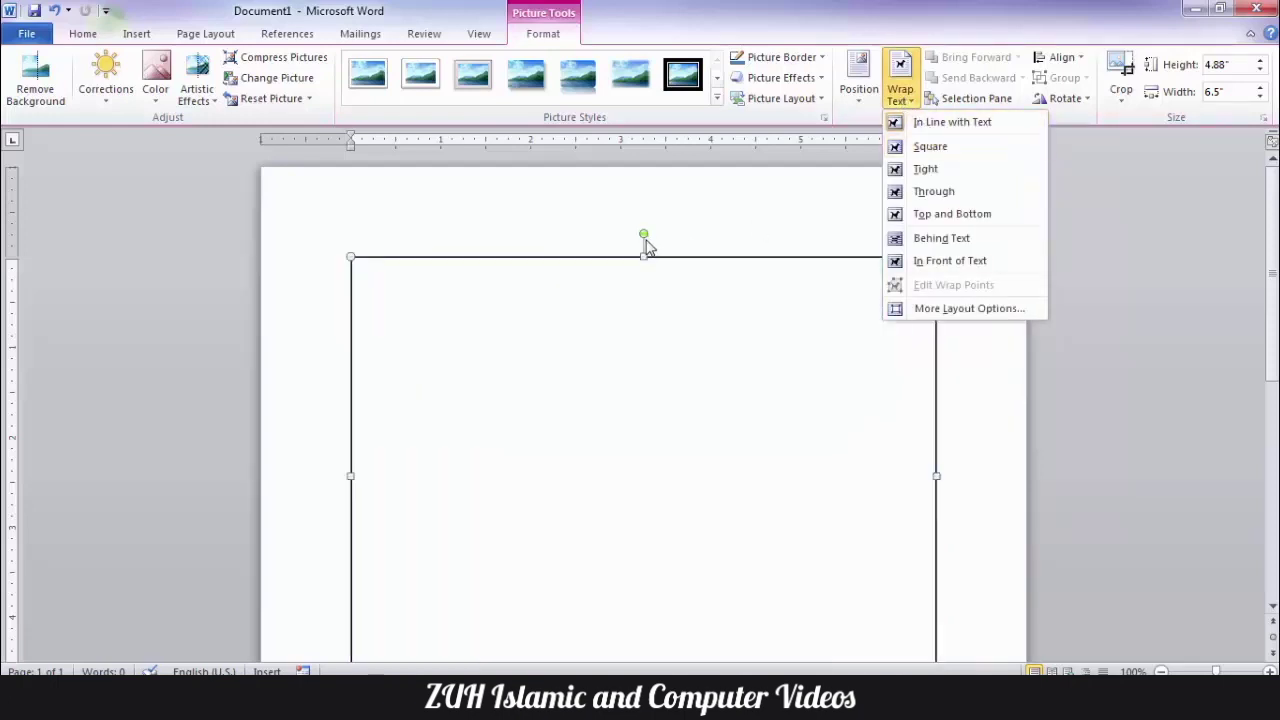
pyautogui.click(686, 227)
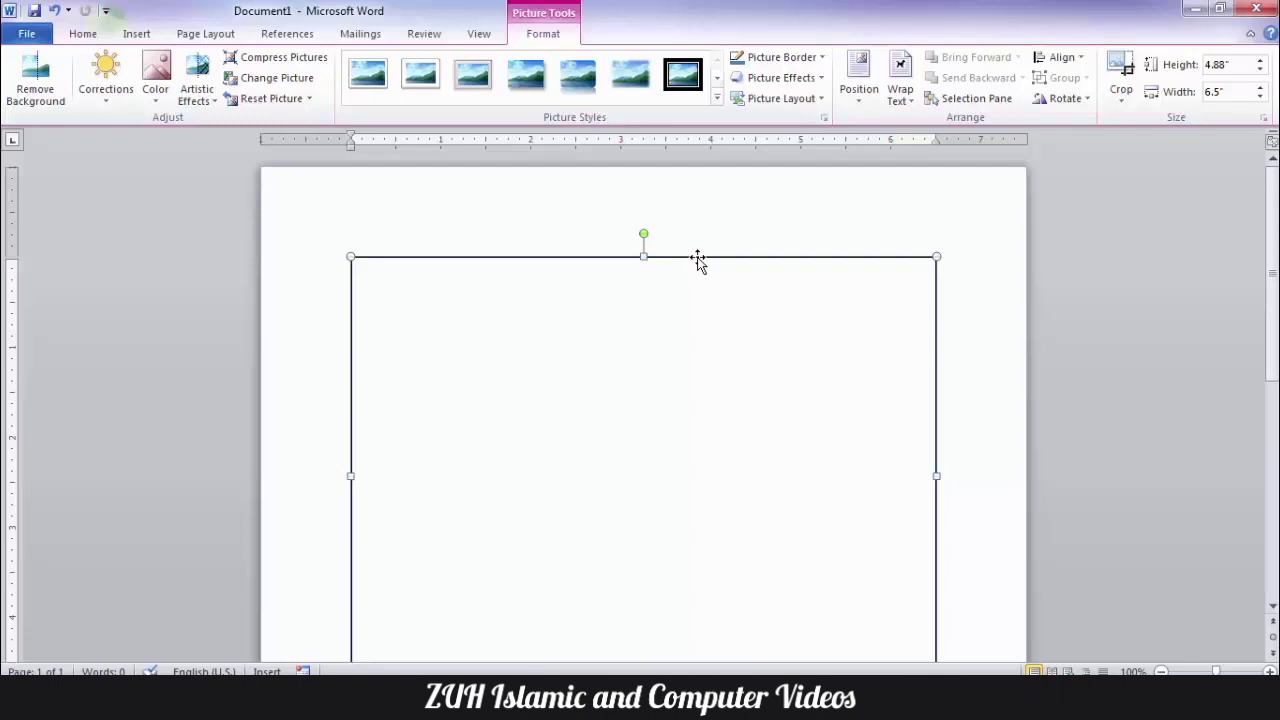
# Try to disable showing picture placeholders in the advanced options.
pyautogui.hotkey('alt', 't')
pyautogui.press('o')
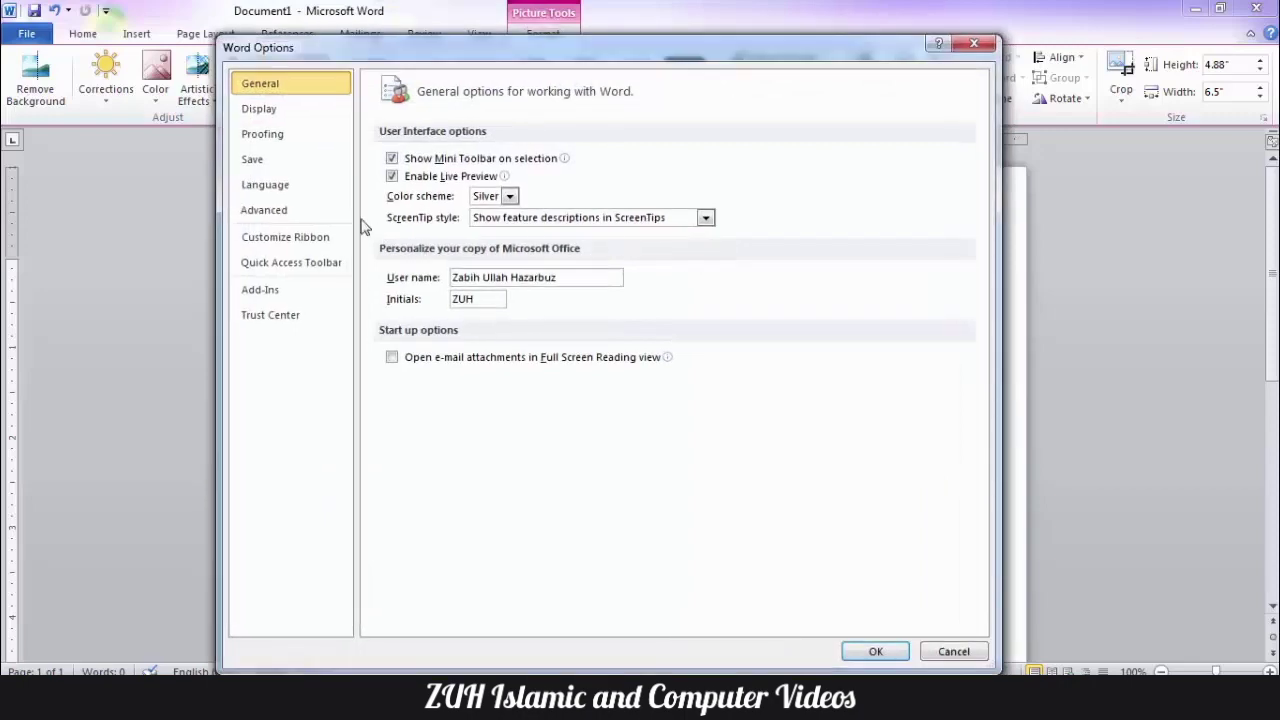
pyautogui.click(264, 210)
pyautogui.scroll(-10, 648, 287)
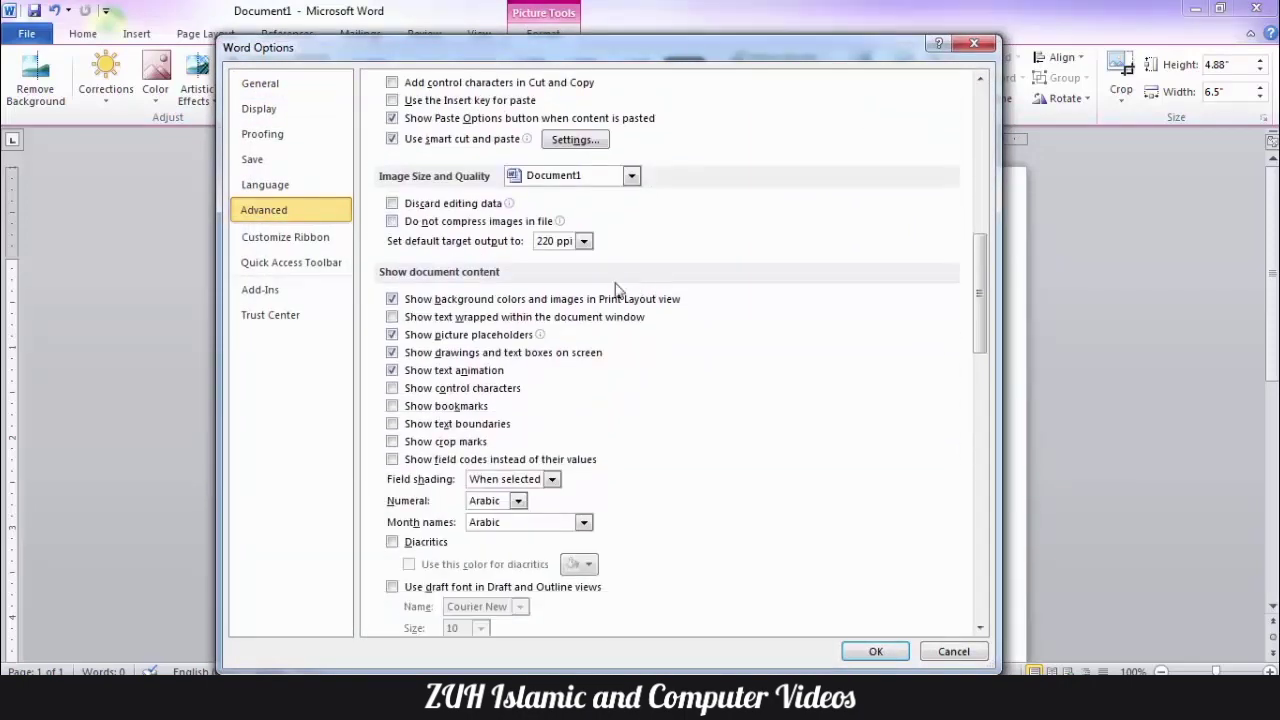
pyautogui.click(467, 337)
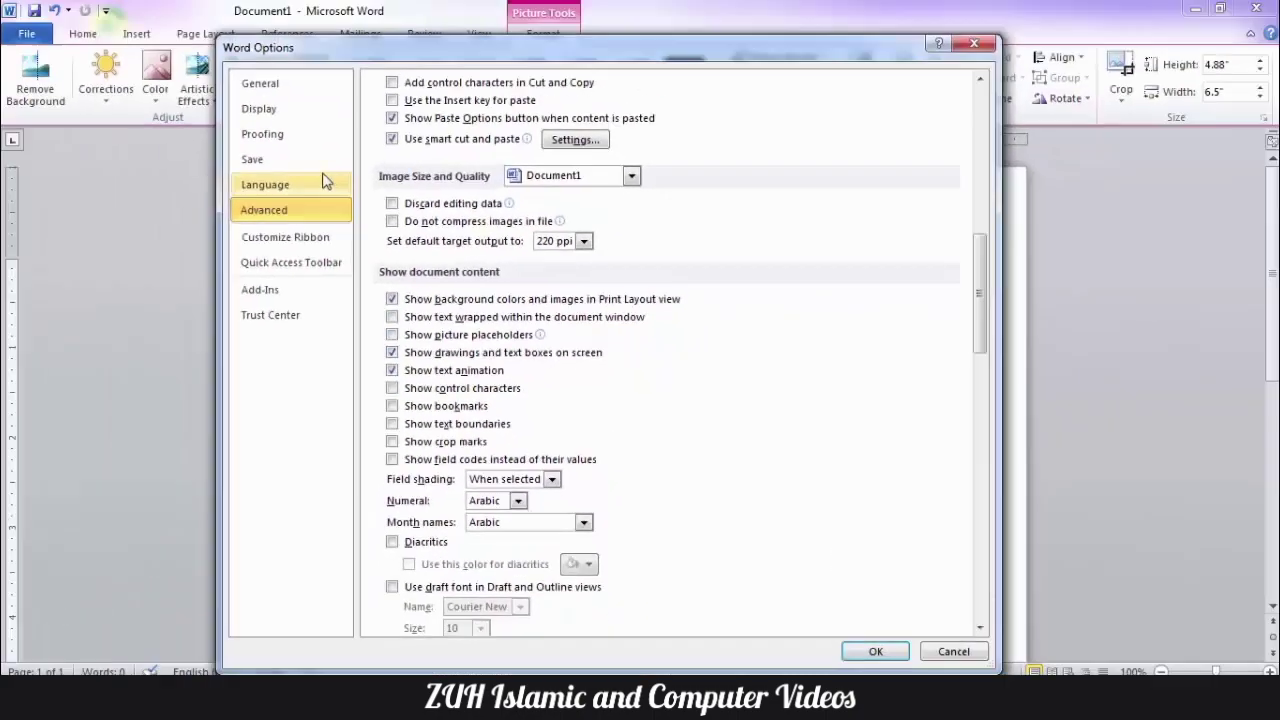
# Check the setting for printing drawings created in Word in the display options.
pyautogui.click(284, 112)
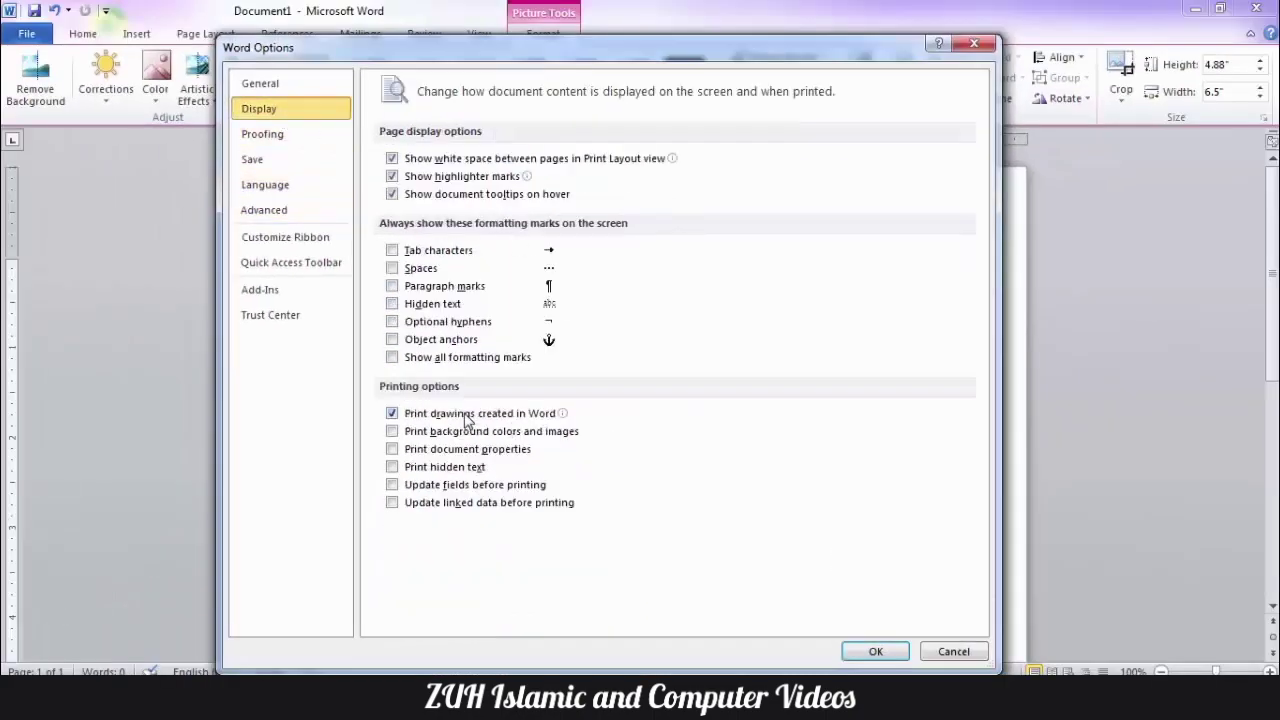
pyautogui.moveTo(466, 421)
pyautogui.click(266, 210)
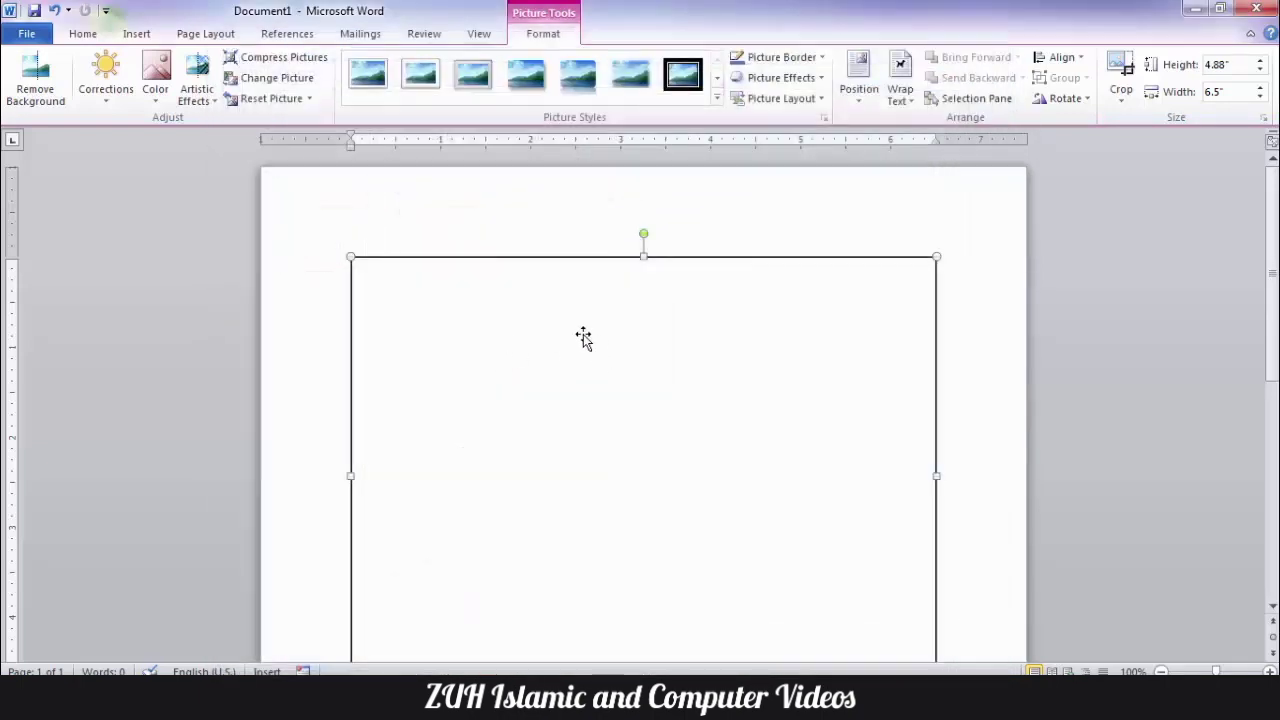
# Delete the inserted picture and draw a rectangle in the document.
pyautogui.press('Delete')
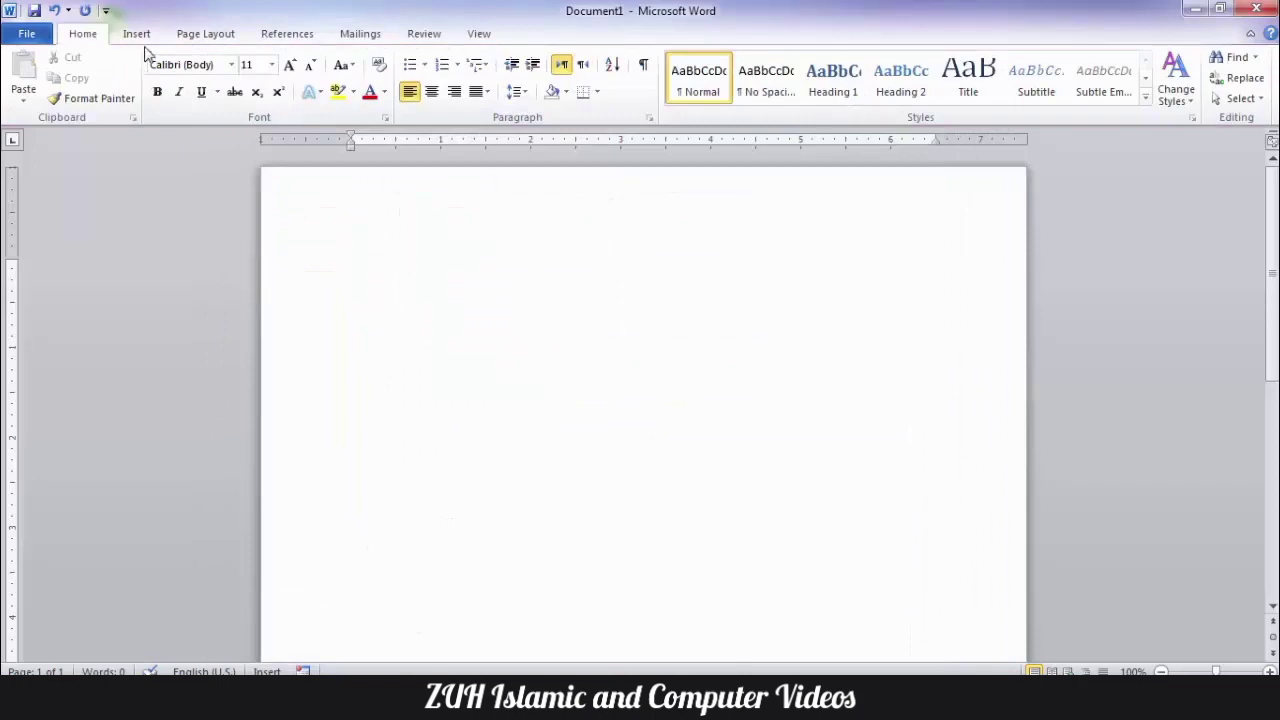
pyautogui.click(137, 34)
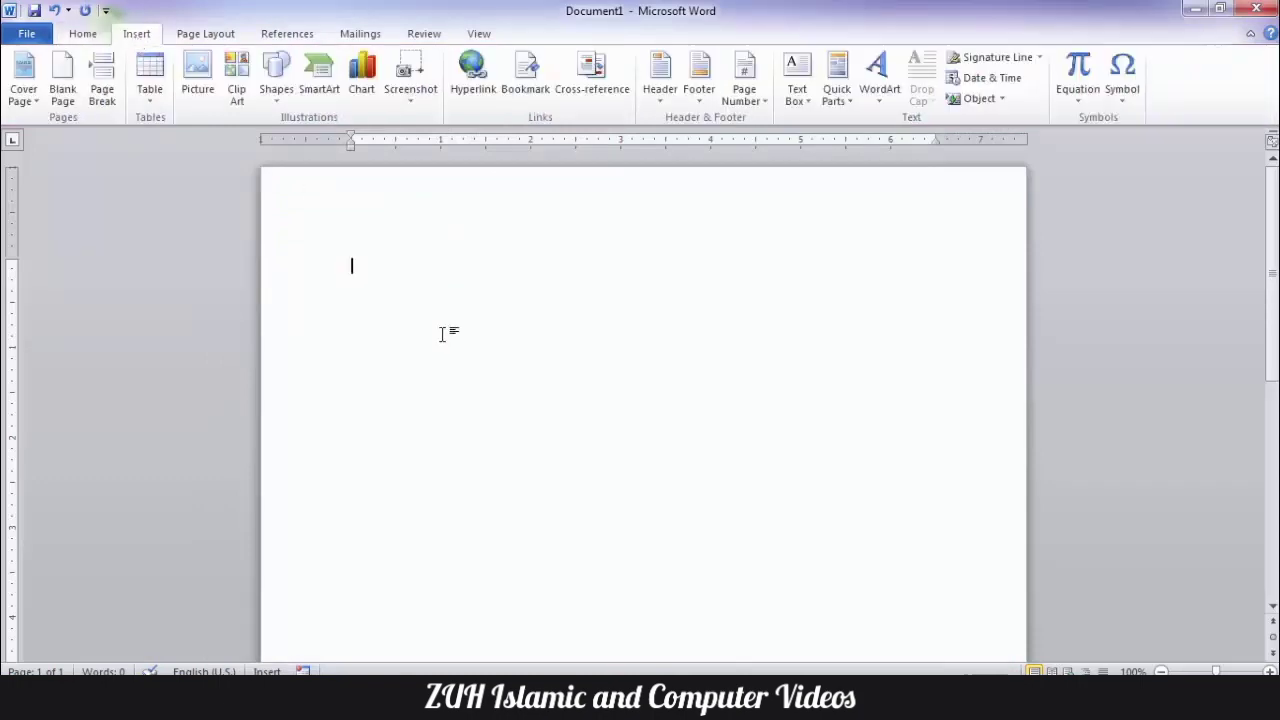
pyautogui.moveTo(391, 215); pyautogui.dragTo(576, 326)
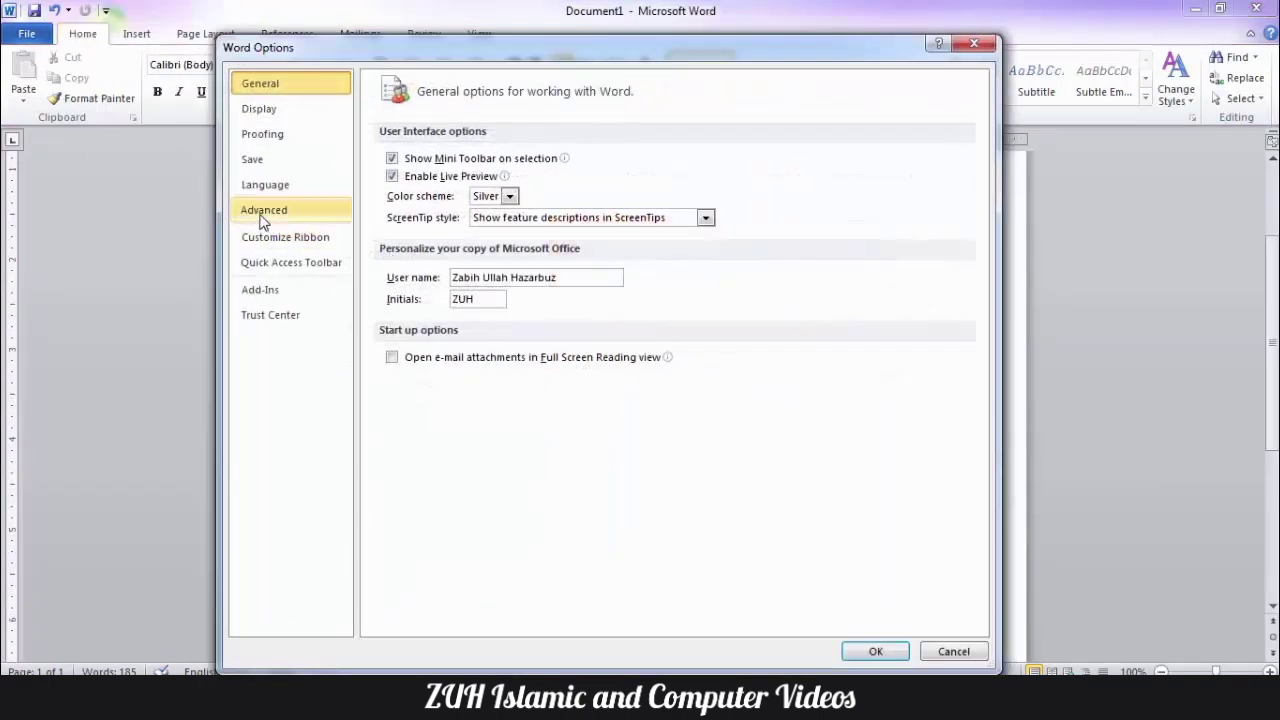
# Disable showing drawings and text boxes on screen in the advanced options.
pyautogui.click(262, 212)
pyautogui.scroll(-12, 637, 262)
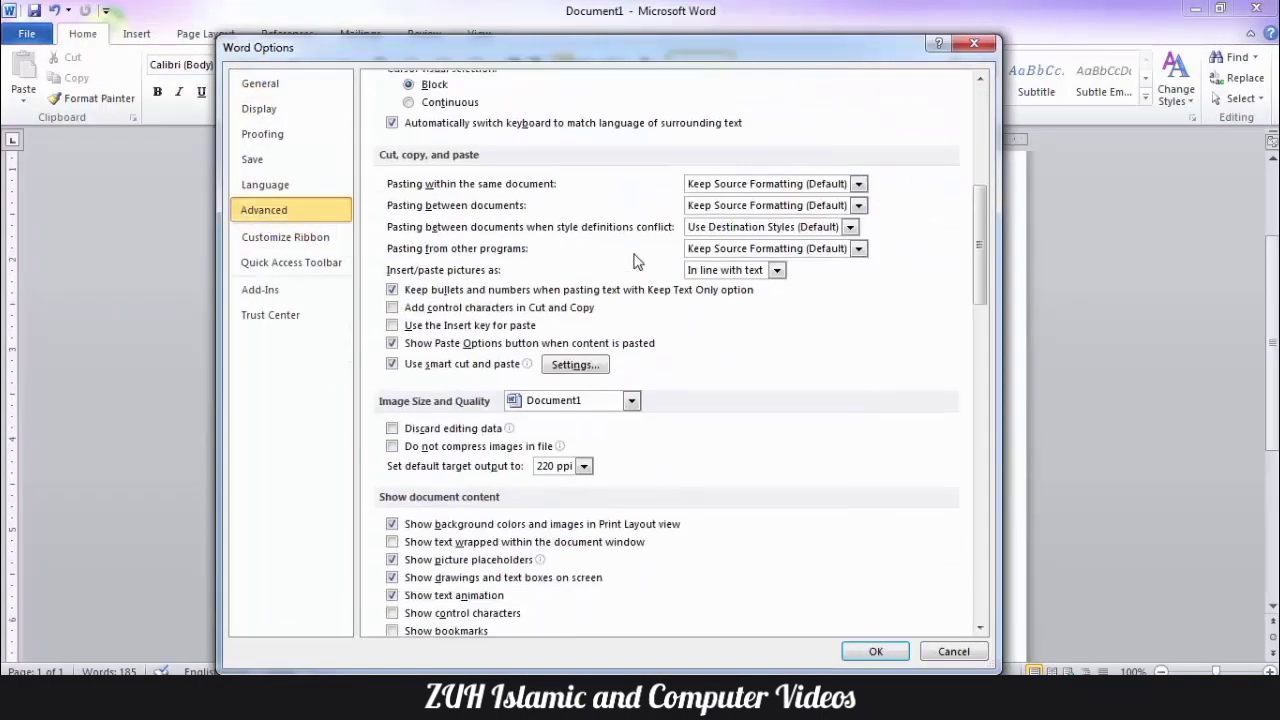
pyautogui.click(876, 651)
pyautogui.scroll(3, 585, 245)
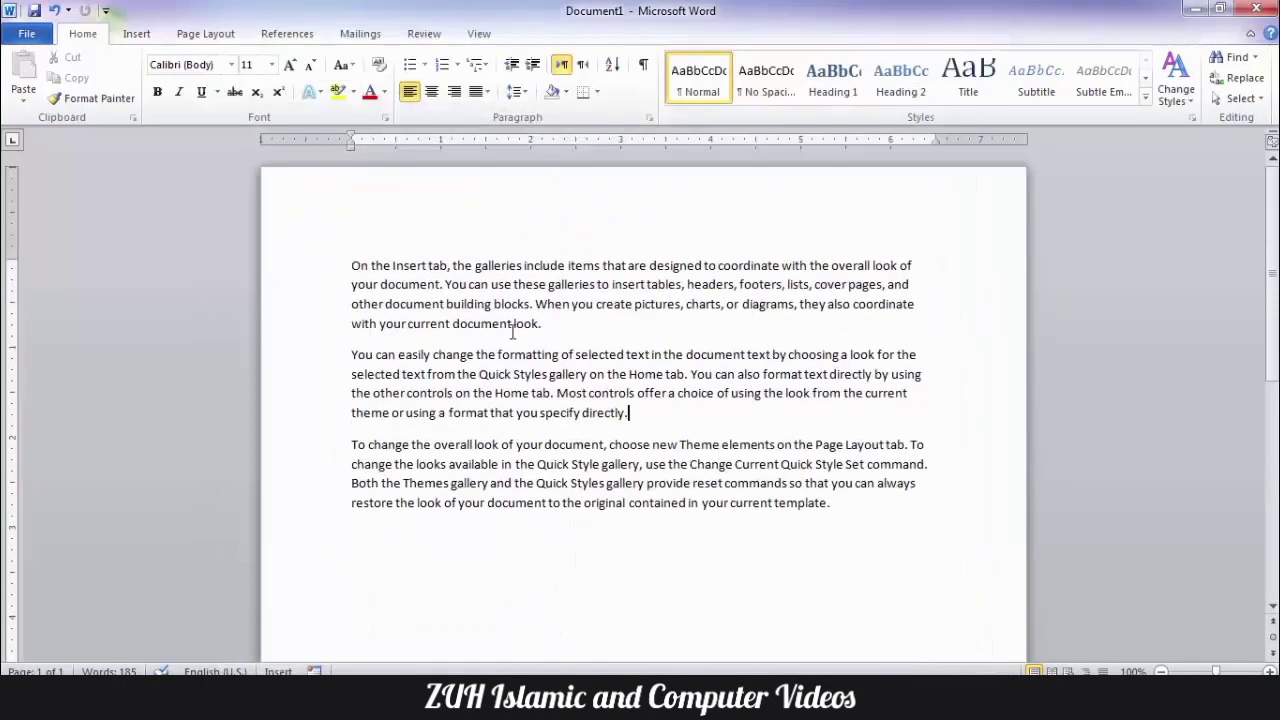
# Examine the document in the print preview and check the printing settings in the display options.
pyautogui.hotkey('ctrl', 'p')
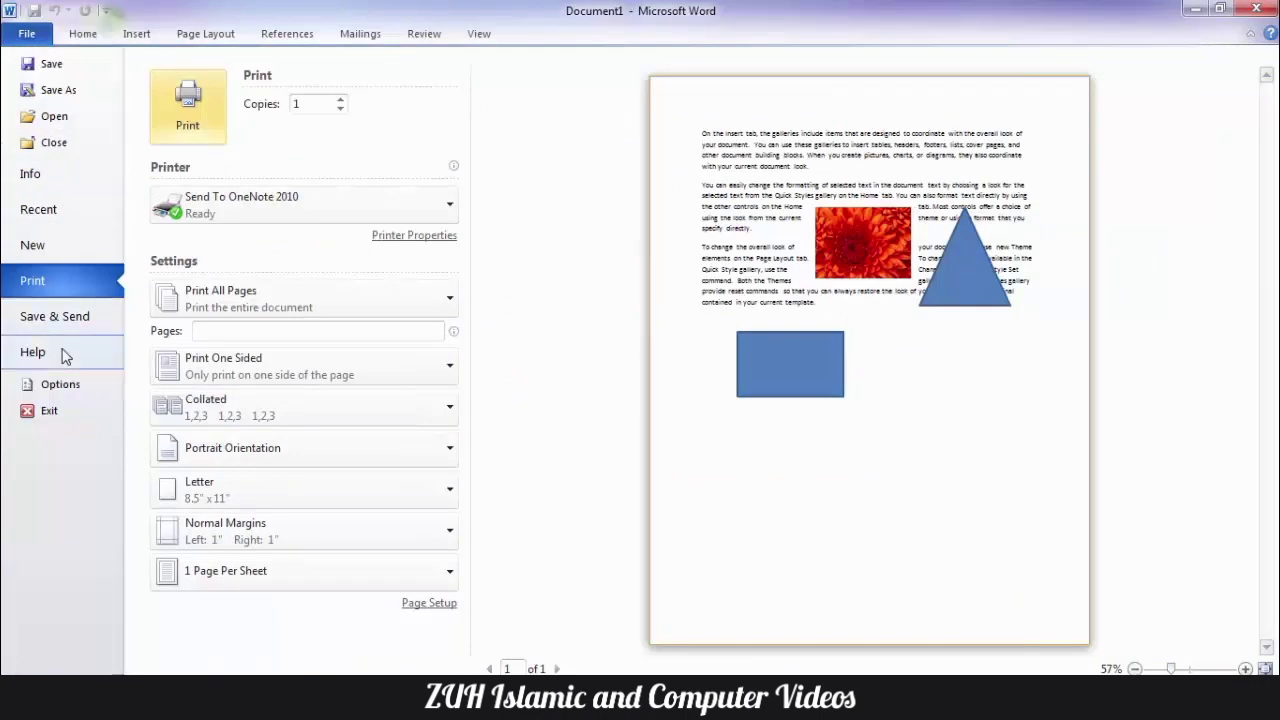
pyautogui.click(32, 384)
pyautogui.click(263, 110)
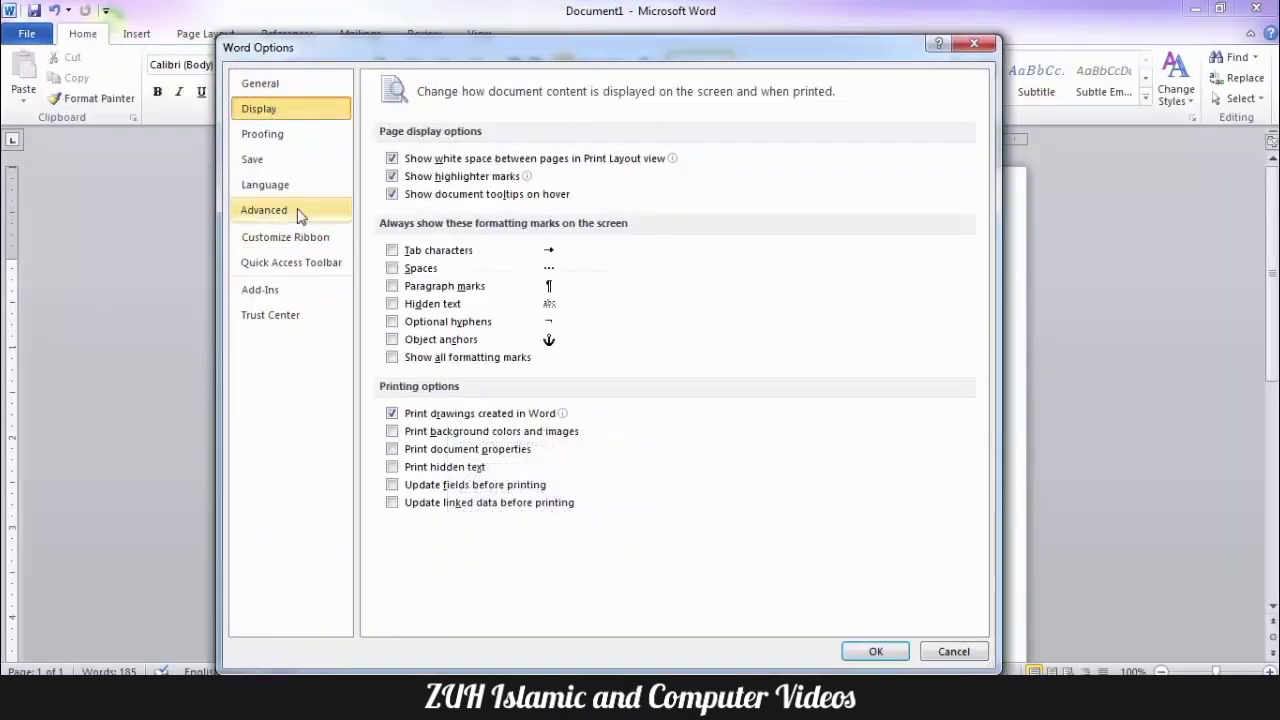
# Enable showing drawings and text boxes on screen in the advanced options and apply the change.
pyautogui.click(264, 210)
pyautogui.scroll(-10, 727, 272)
pyautogui.scroll(-5, 727, 272)
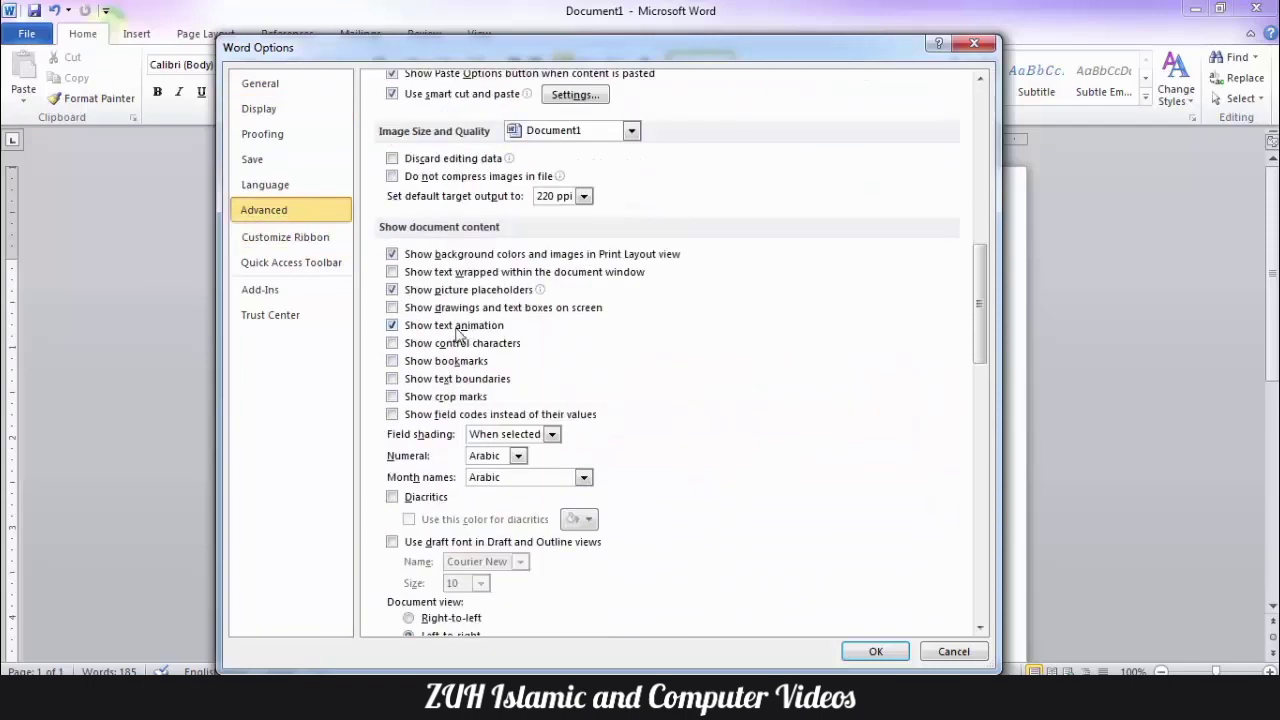
pyautogui.click(420, 310)
pyautogui.click(857, 648)
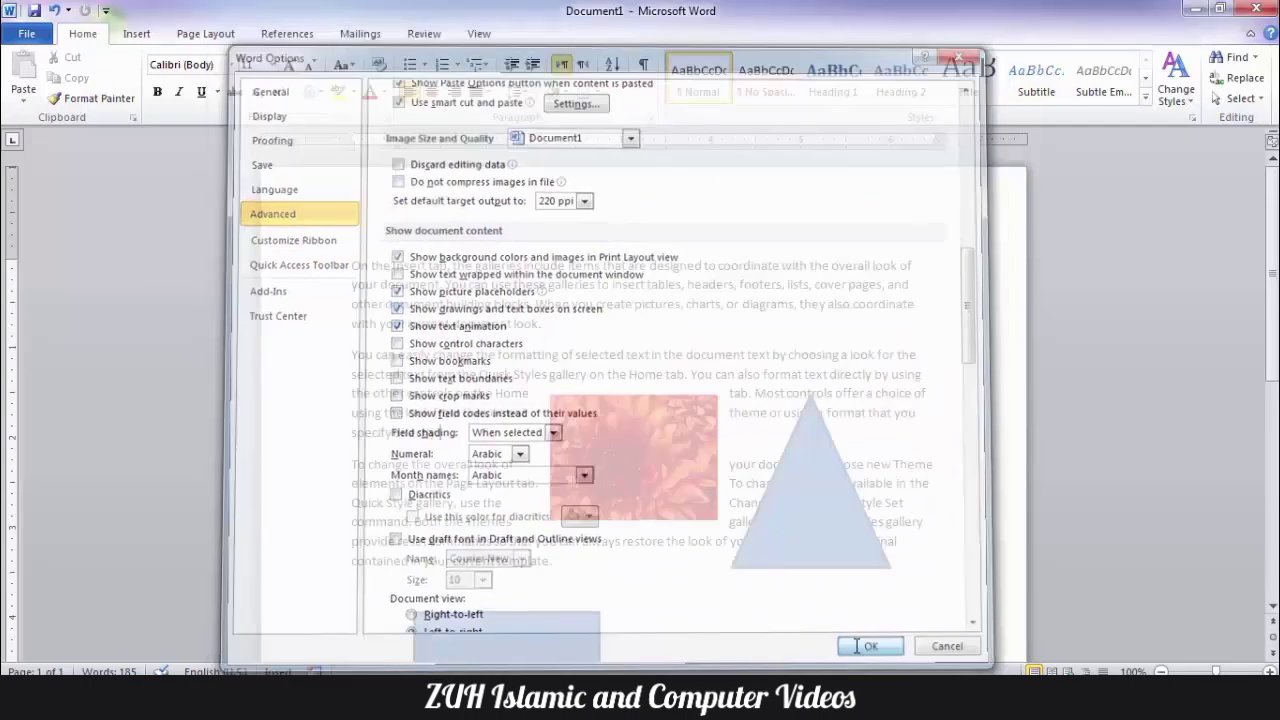
# Disable showing text animation in the document content section of the advanced options.
pyautogui.click(621, 445)
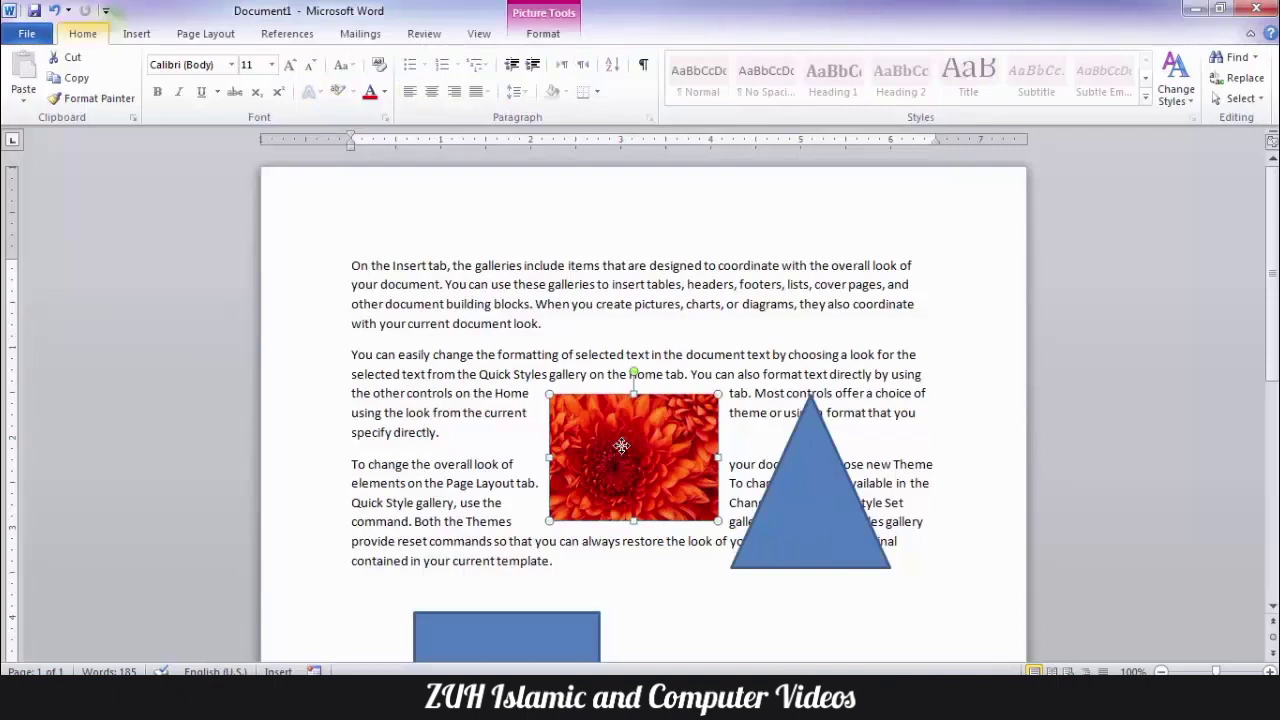
pyautogui.hotkey('alt', 't')
pyautogui.press('o')
pyautogui.click(309, 207)
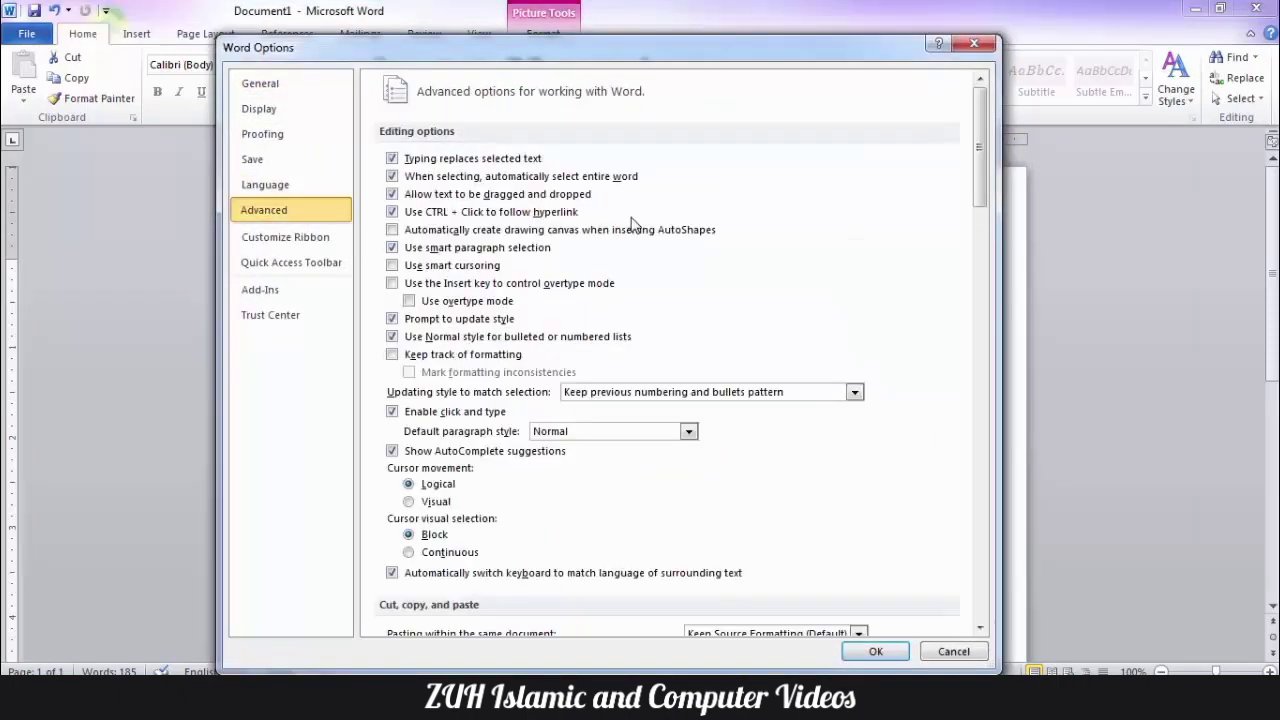
pyautogui.scroll(-15, 632, 224)
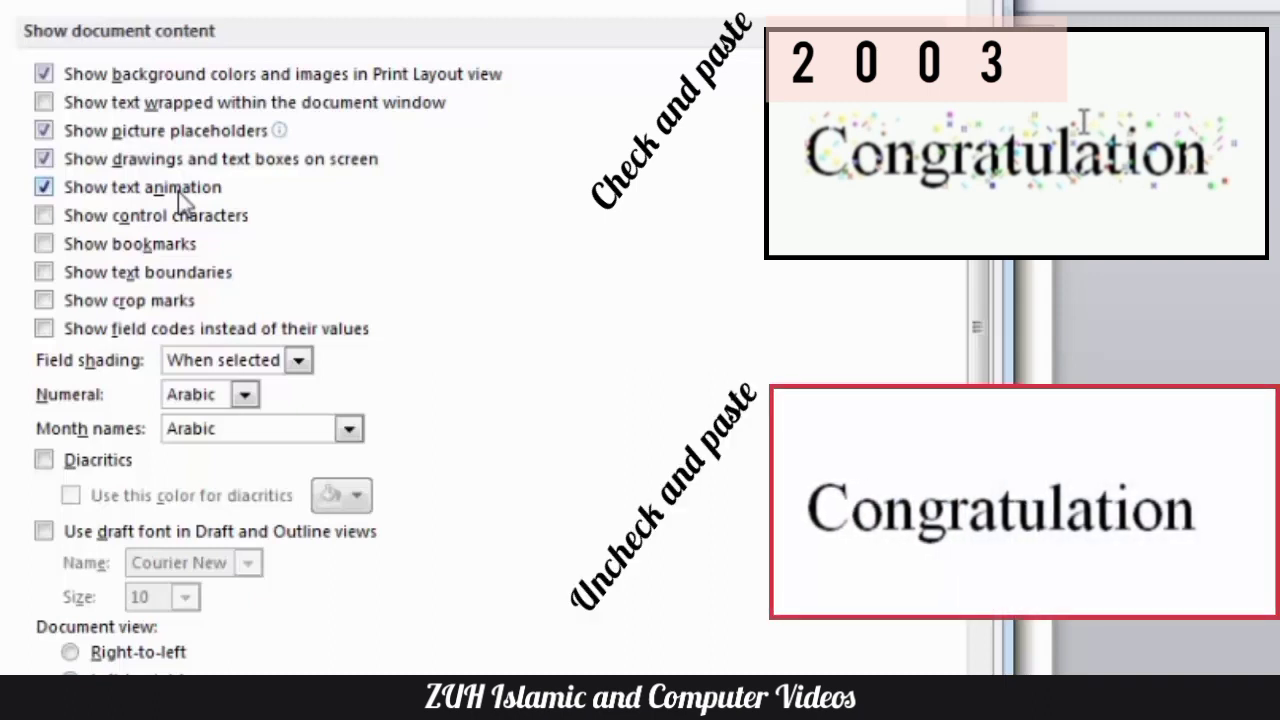
pyautogui.click(178, 193)
# Try out the control characters option by enabling and disabling it, and close the options with the changes applied.
pyautogui.click(156, 217)
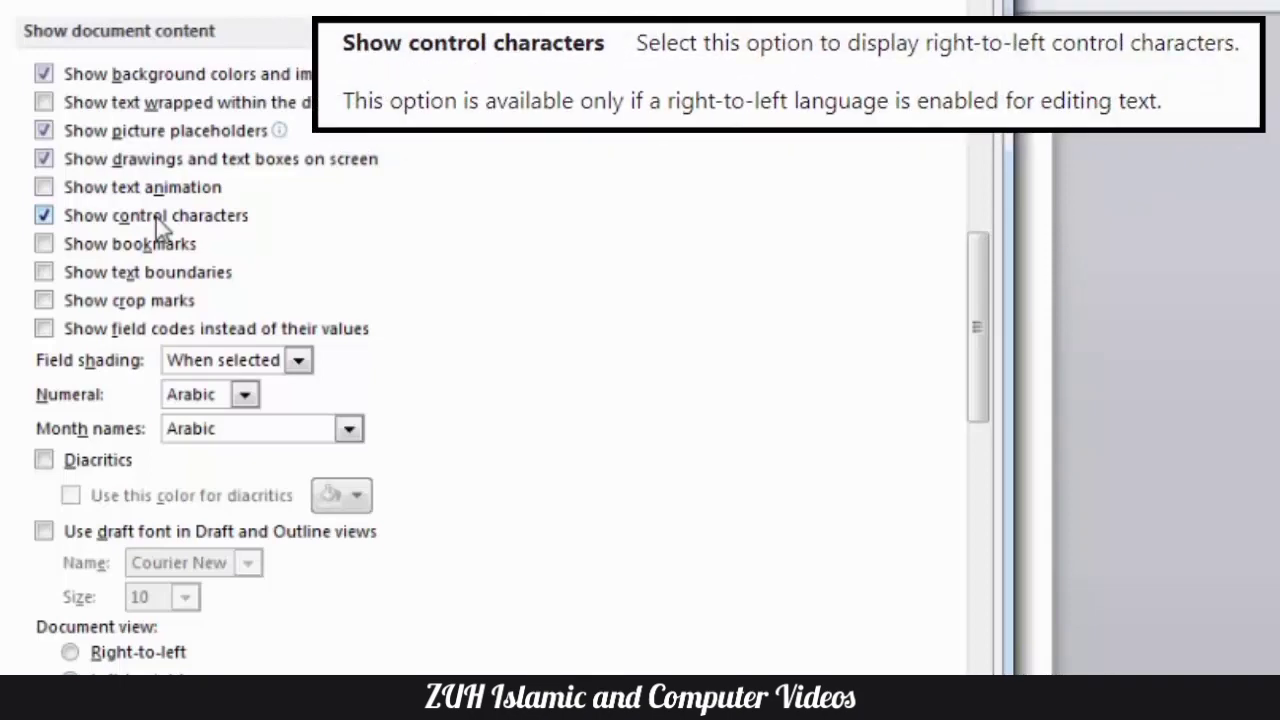
pyautogui.click(156, 218)
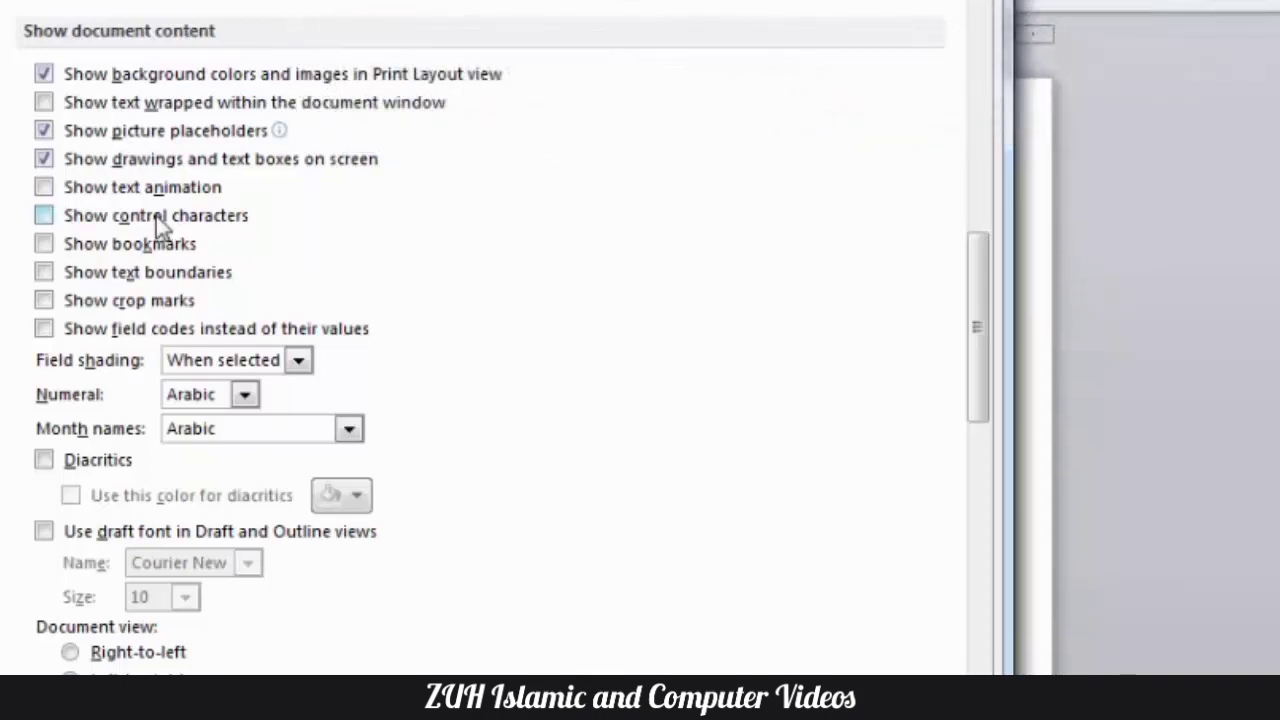
pyautogui.click(156, 216)
pyautogui.click(156, 216)
pyautogui.click(189, 474)
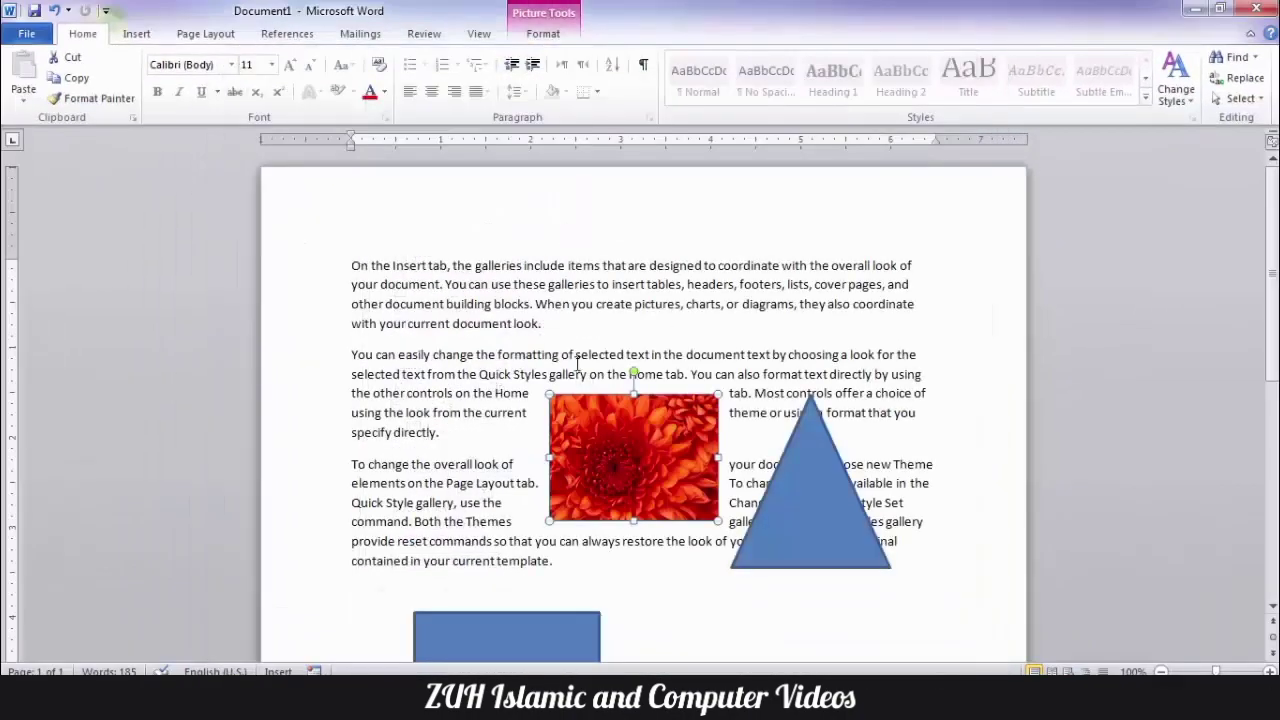
# Delete the flower picture, the rectangle and the triangle from the document.
pyautogui.press('Delete')
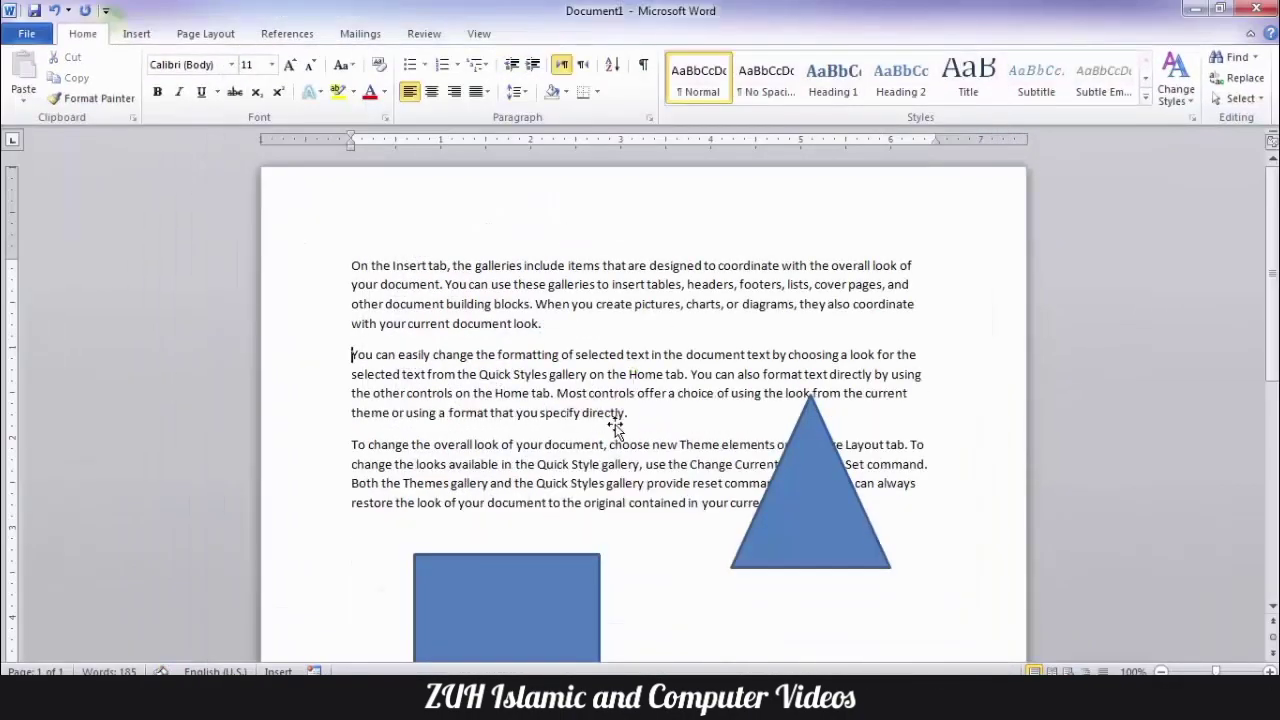
pyautogui.click(542, 621)
pyautogui.press('Delete')
pyautogui.click(853, 491)
pyautogui.press('Delete')
# Bookmark "format that you specify directly." in the second paragraph and enable showing bookmarks in the advanced options.
pyautogui.moveTo(630, 415); pyautogui.dragTo(449, 414)
pyautogui.click(136, 33)
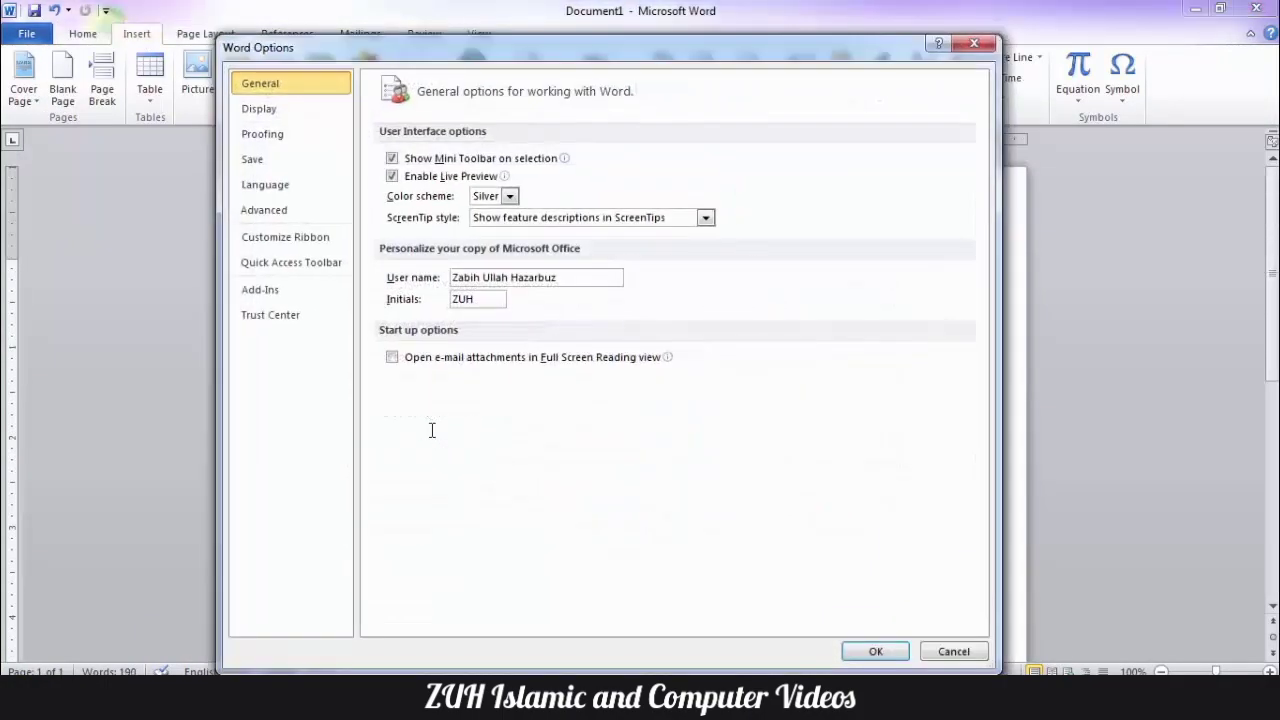
pyautogui.click(264, 209)
pyautogui.scroll(-15, 597, 235)
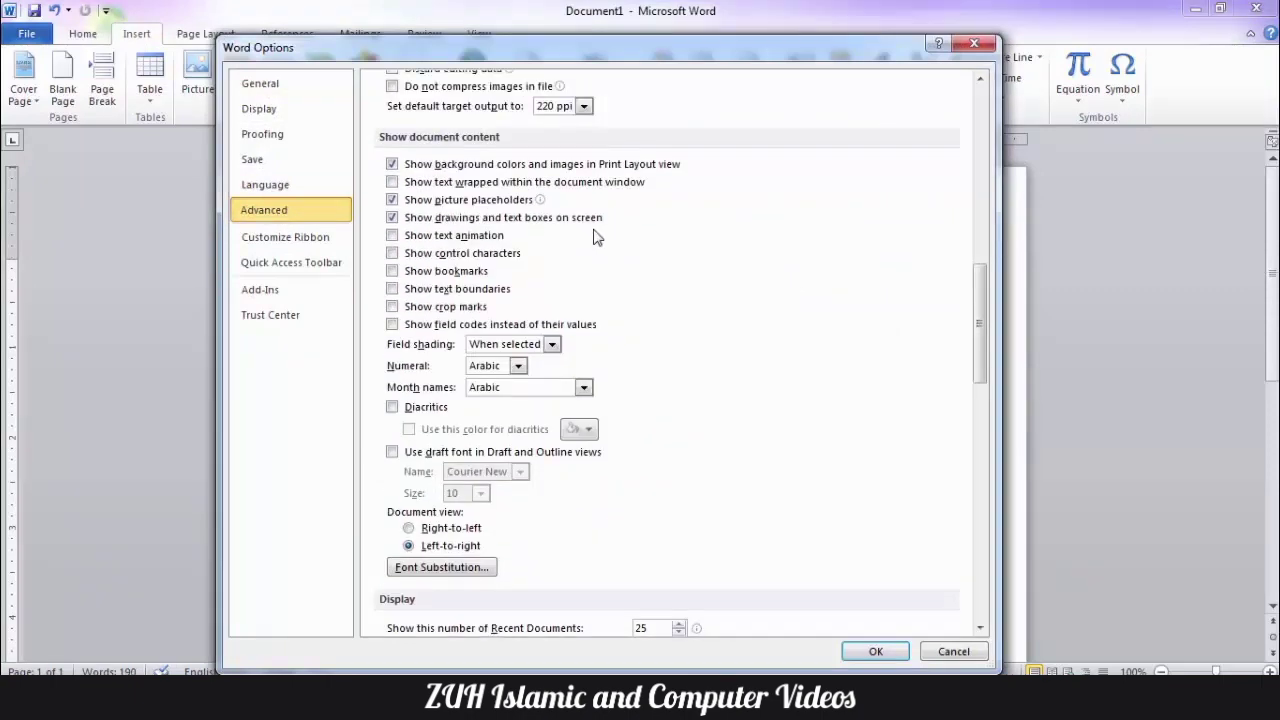
pyautogui.click(412, 272)
pyautogui.click(875, 651)
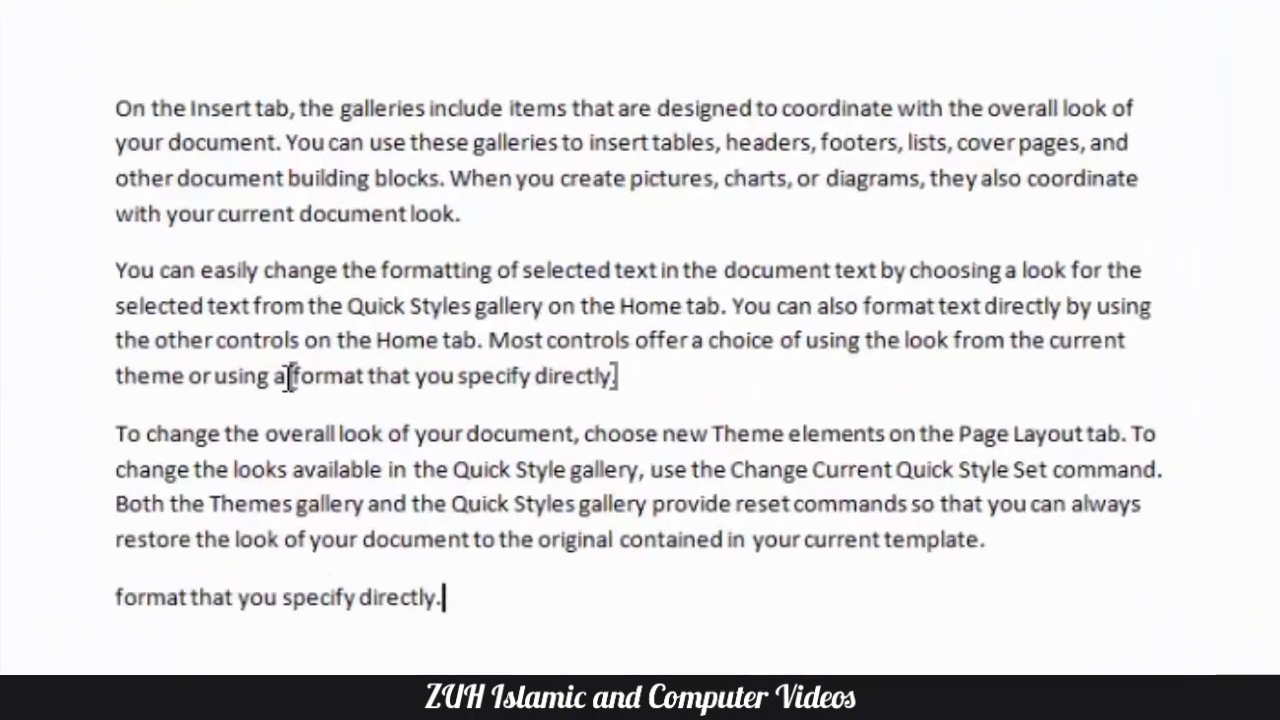
# Disable showing bookmarks and enable showing text boundaries in the advanced options.
pyautogui.moveTo(445, 414); pyautogui.dragTo(499, 416)
pyautogui.moveTo(367, 383); pyautogui.dragTo(623, 377)
pyautogui.click(488, 474)
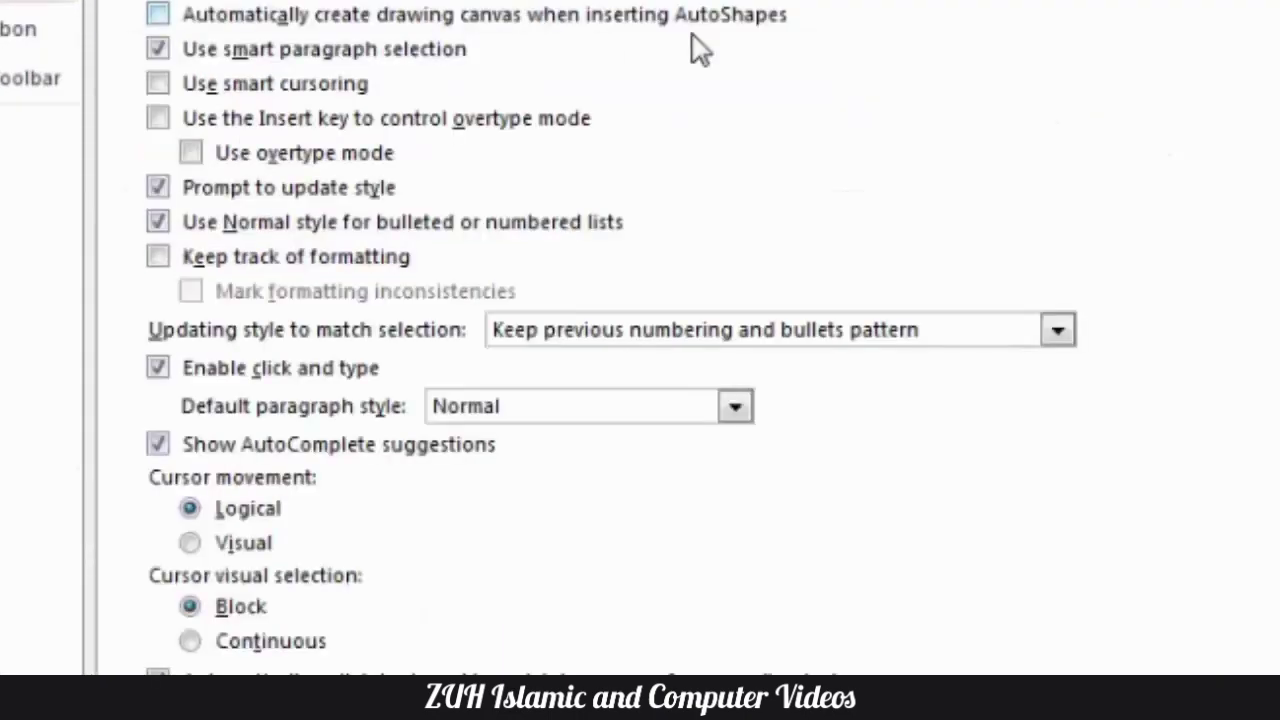
pyautogui.scroll(-15, 693, 37)
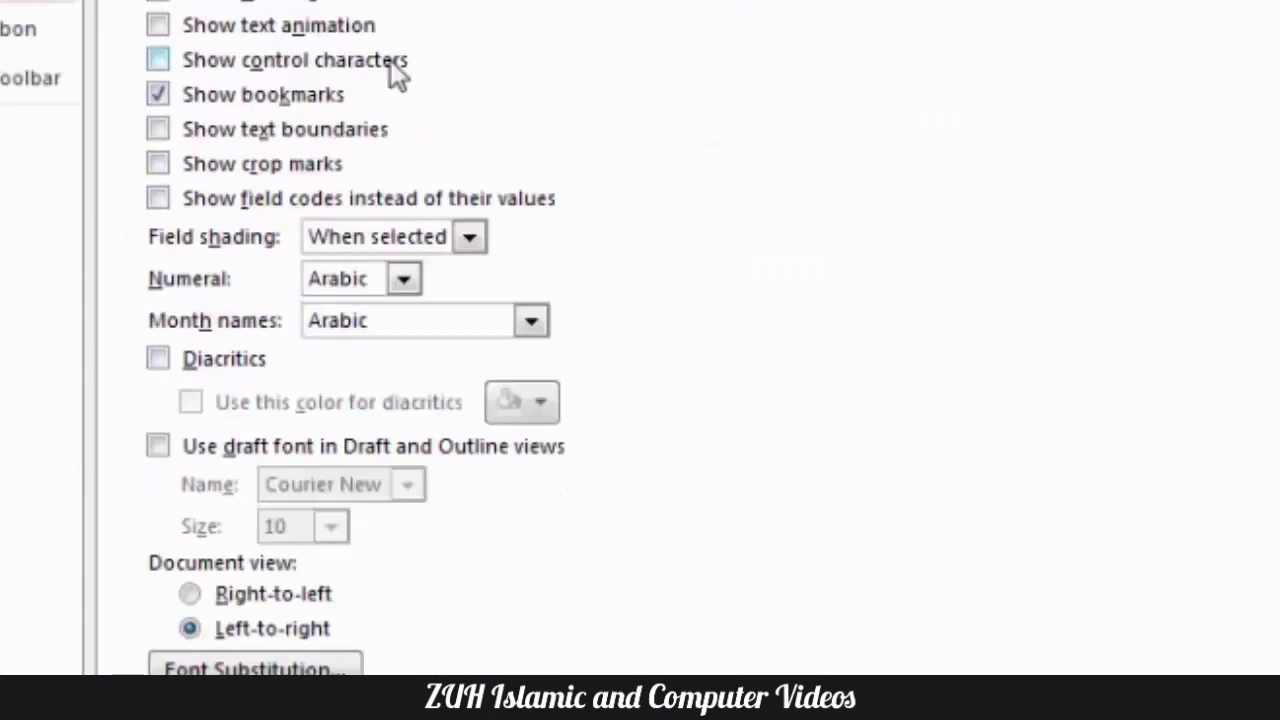
pyautogui.click(290, 97)
pyautogui.click(252, 135)
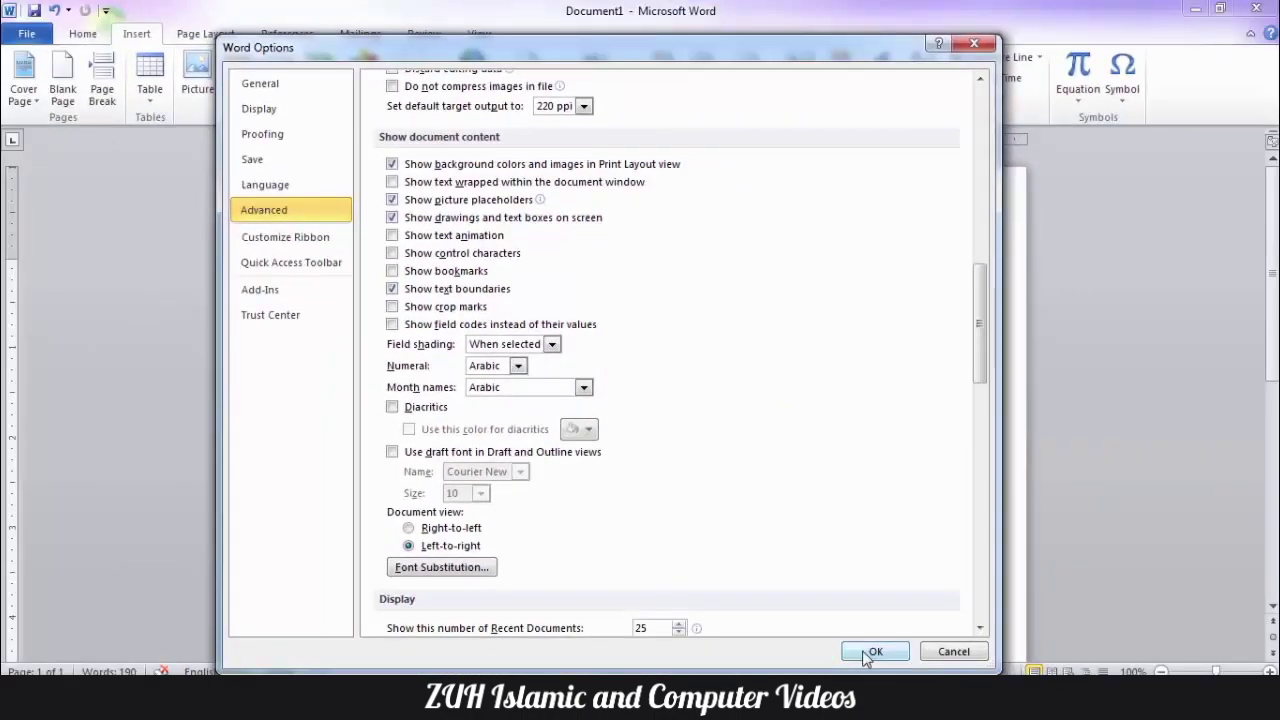
pyautogui.click(872, 652)
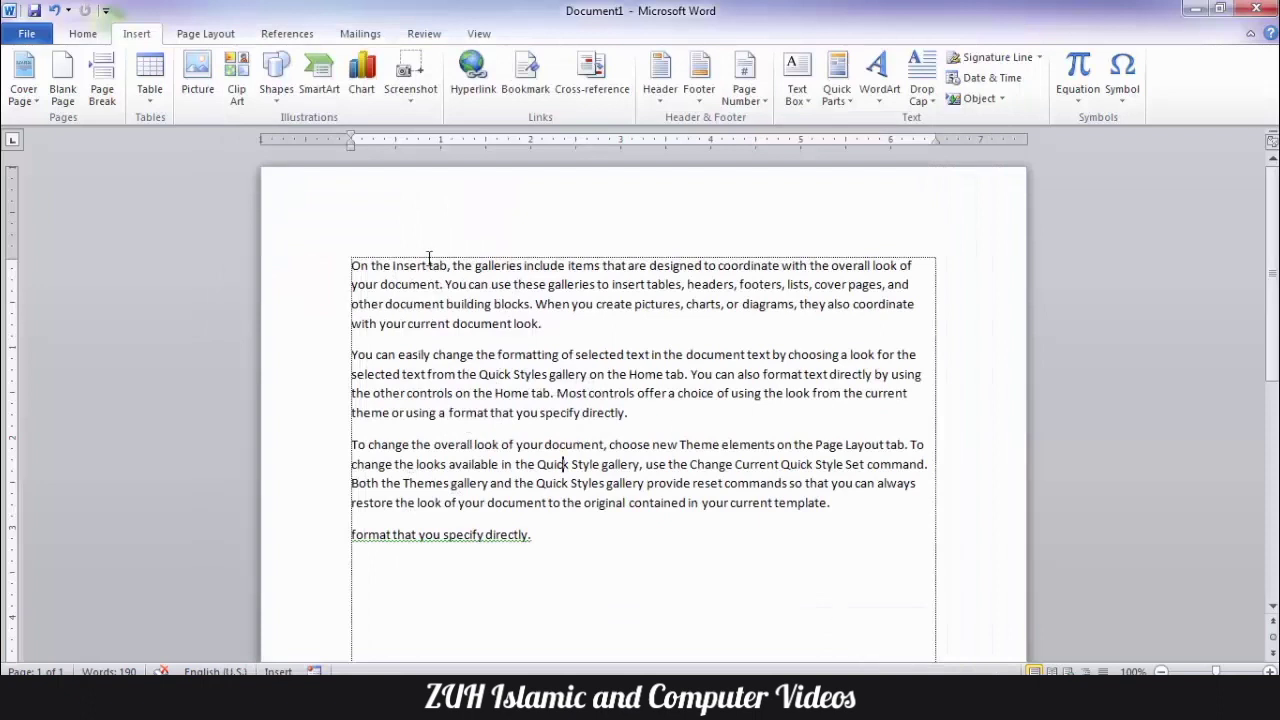
# Review the text boundaries on the page, and replace them with crop marks in the advanced options.
pyautogui.scroll(-2, 925, 394)
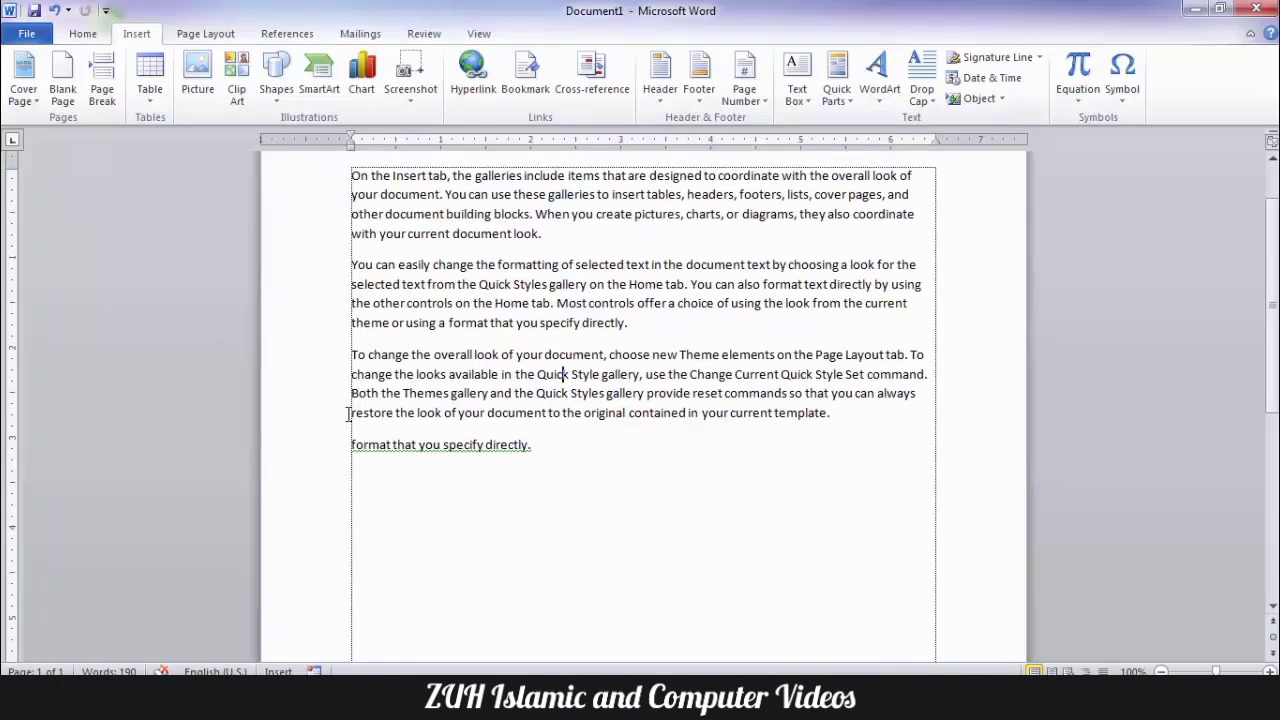
pyautogui.scroll(2, 502, 363)
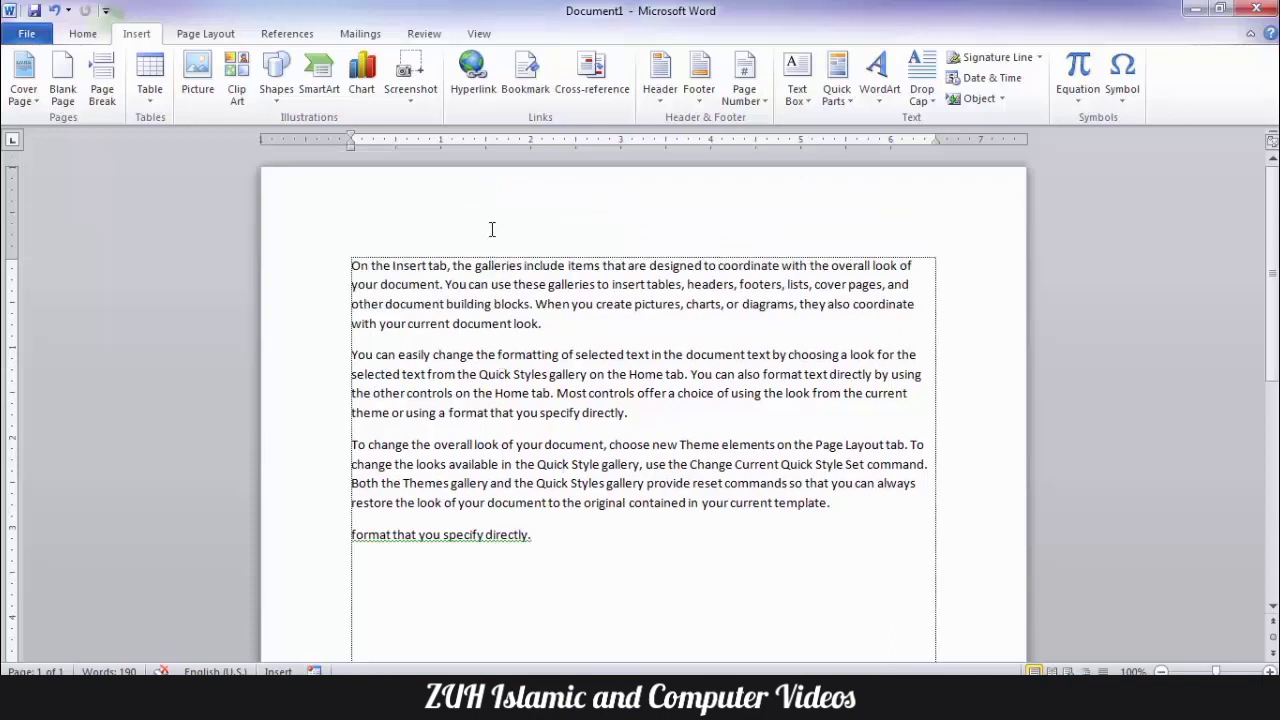
pyautogui.scroll(-8, 491, 229)
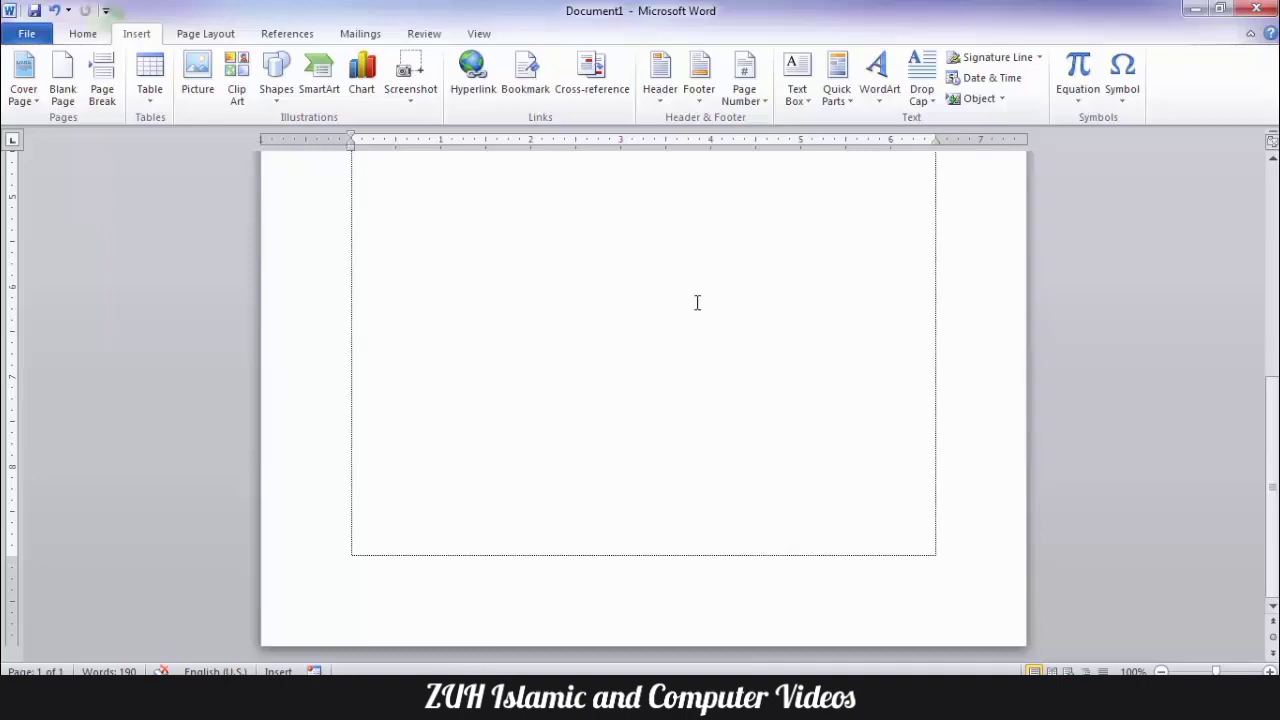
pyautogui.scroll(8, 697, 302)
pyautogui.hotkey('alt', 't')
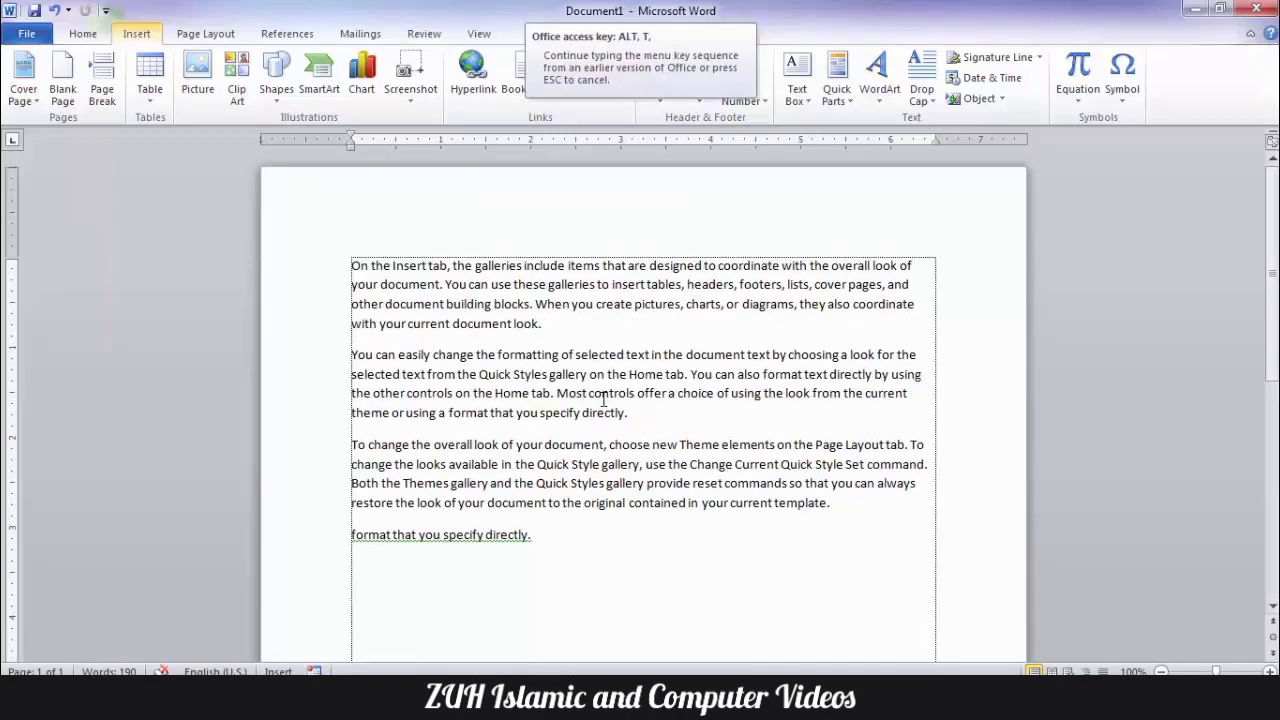
pyautogui.press('o')
pyautogui.click(275, 210)
pyautogui.scroll(-15, 614, 289)
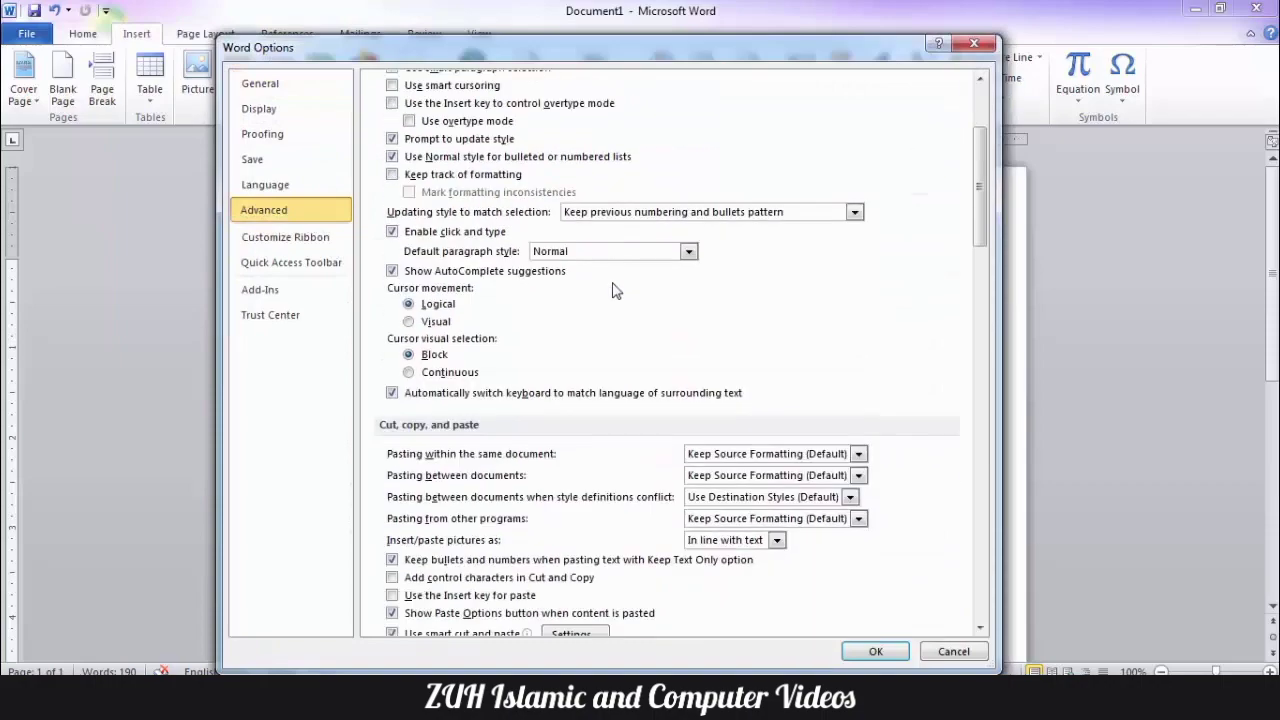
pyautogui.click(424, 426)
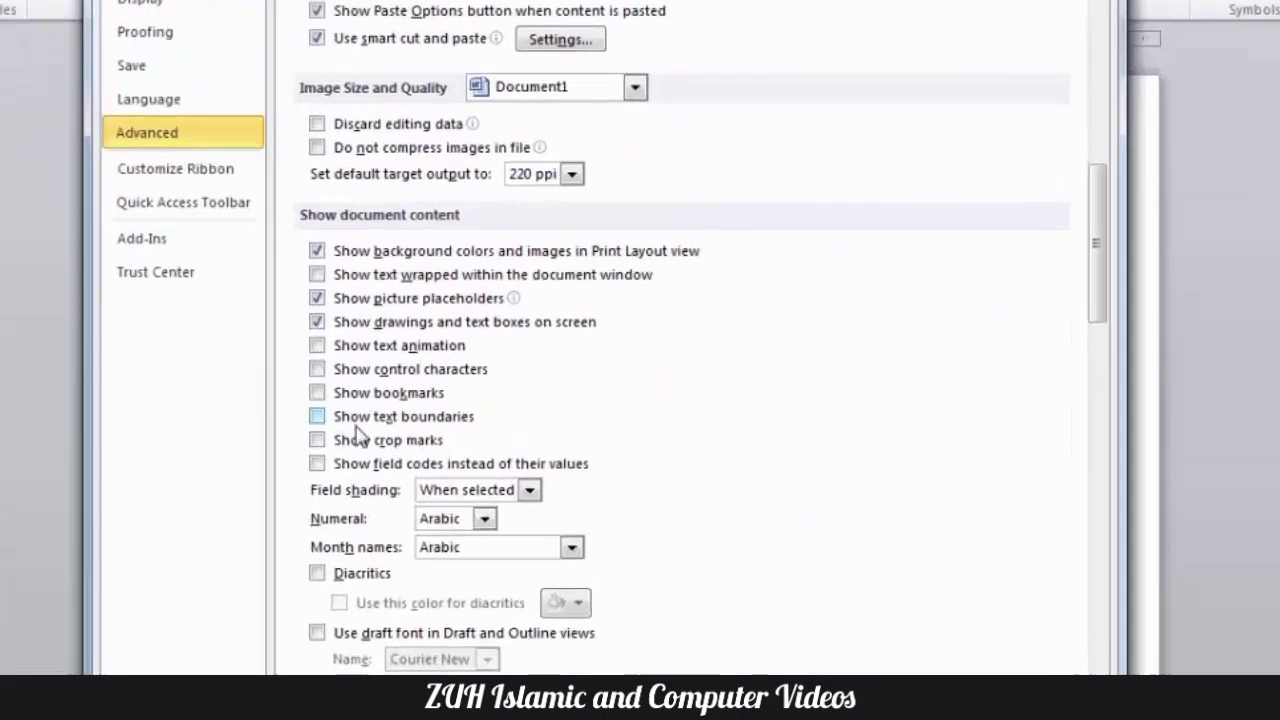
pyautogui.click(416, 444)
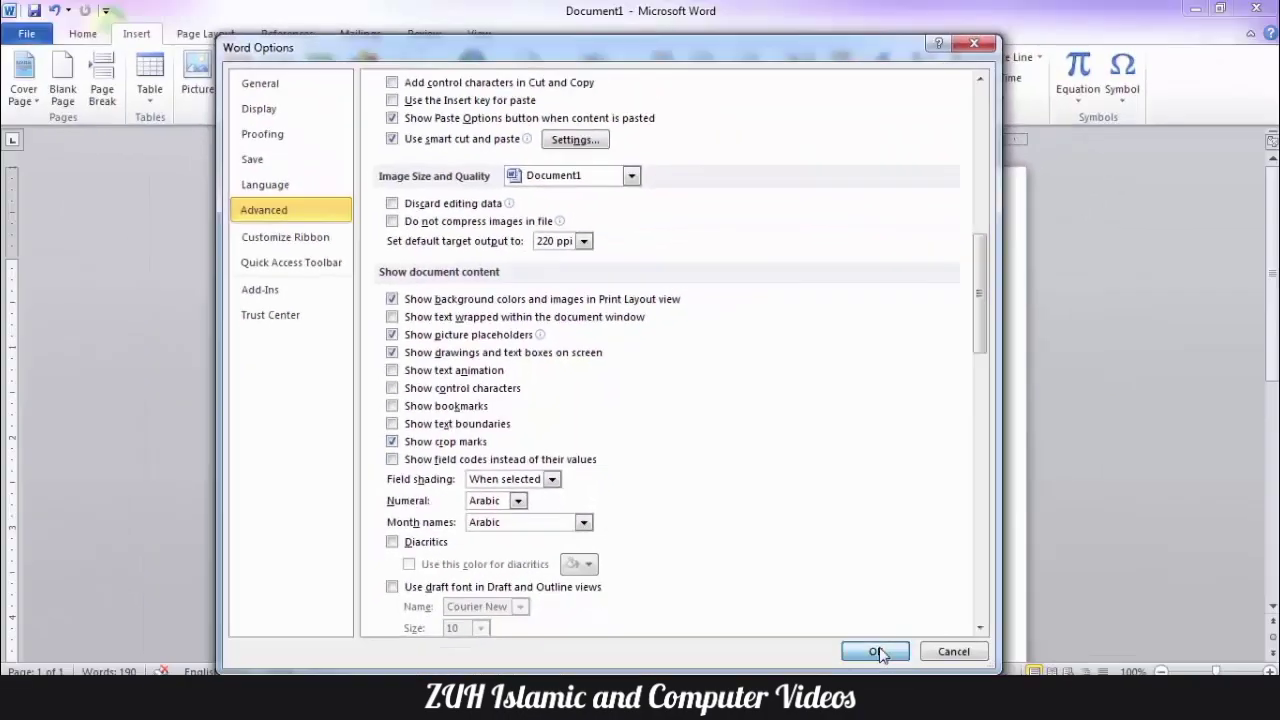
pyautogui.click(880, 651)
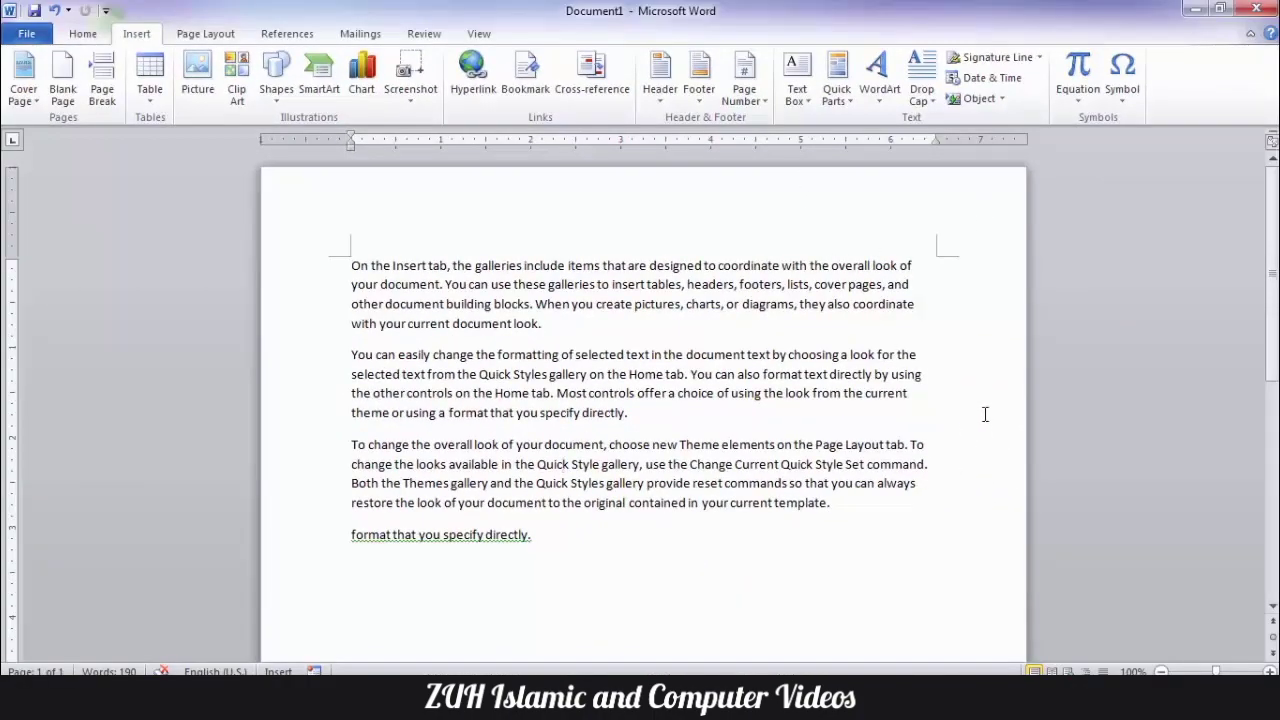
# Disable showing crop marks in the advanced options, keeping text boundaries disabled as well.
pyautogui.scroll(-10, 705, 365)
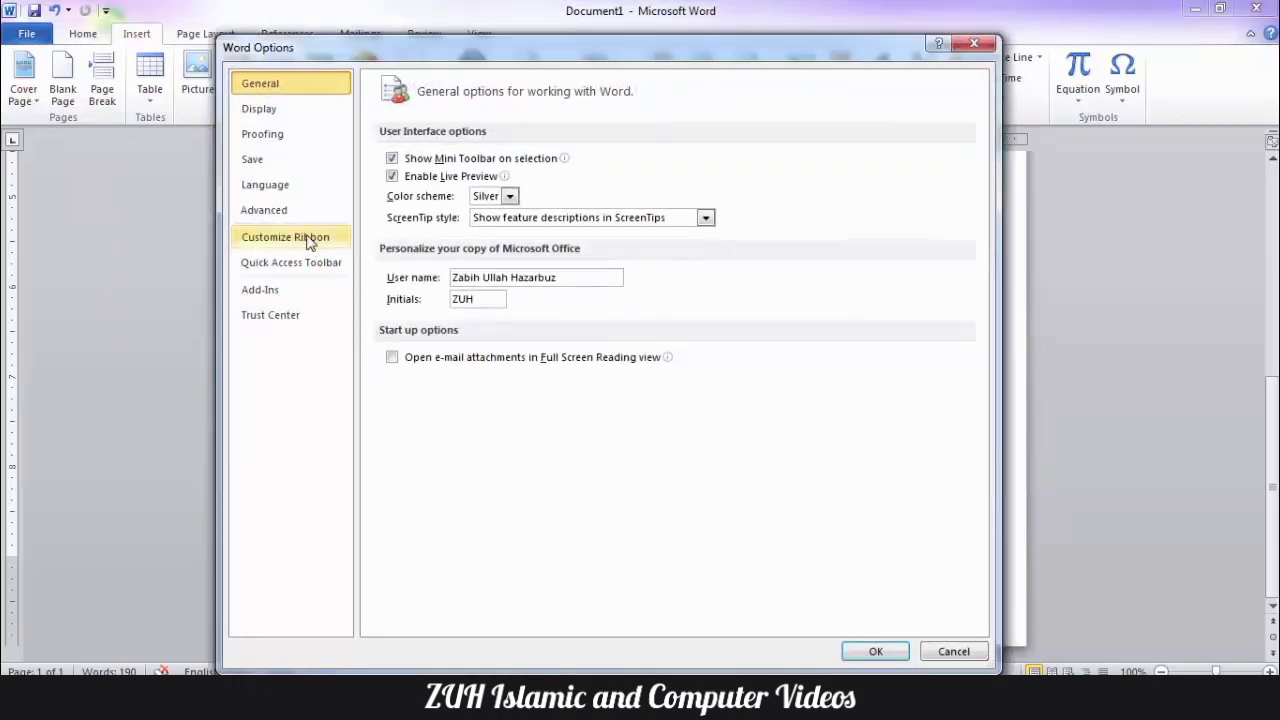
pyautogui.click(264, 210)
pyautogui.scroll(-15, 622, 254)
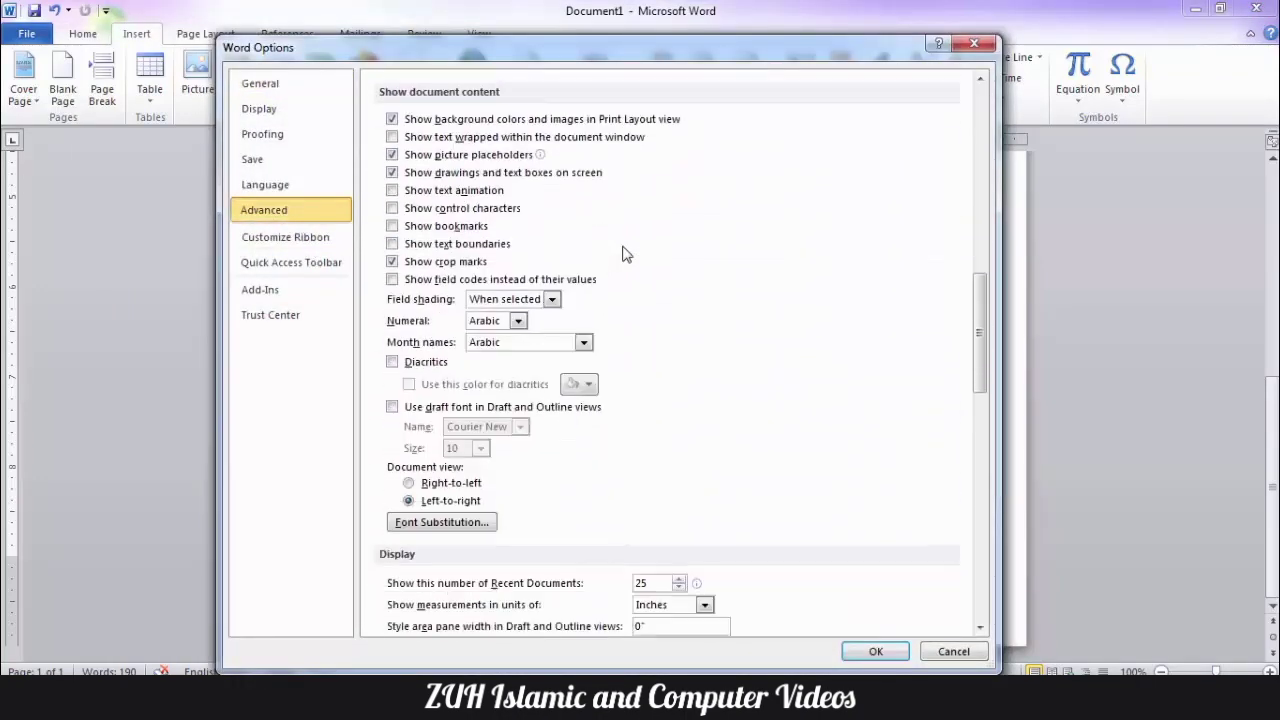
pyautogui.click(458, 245)
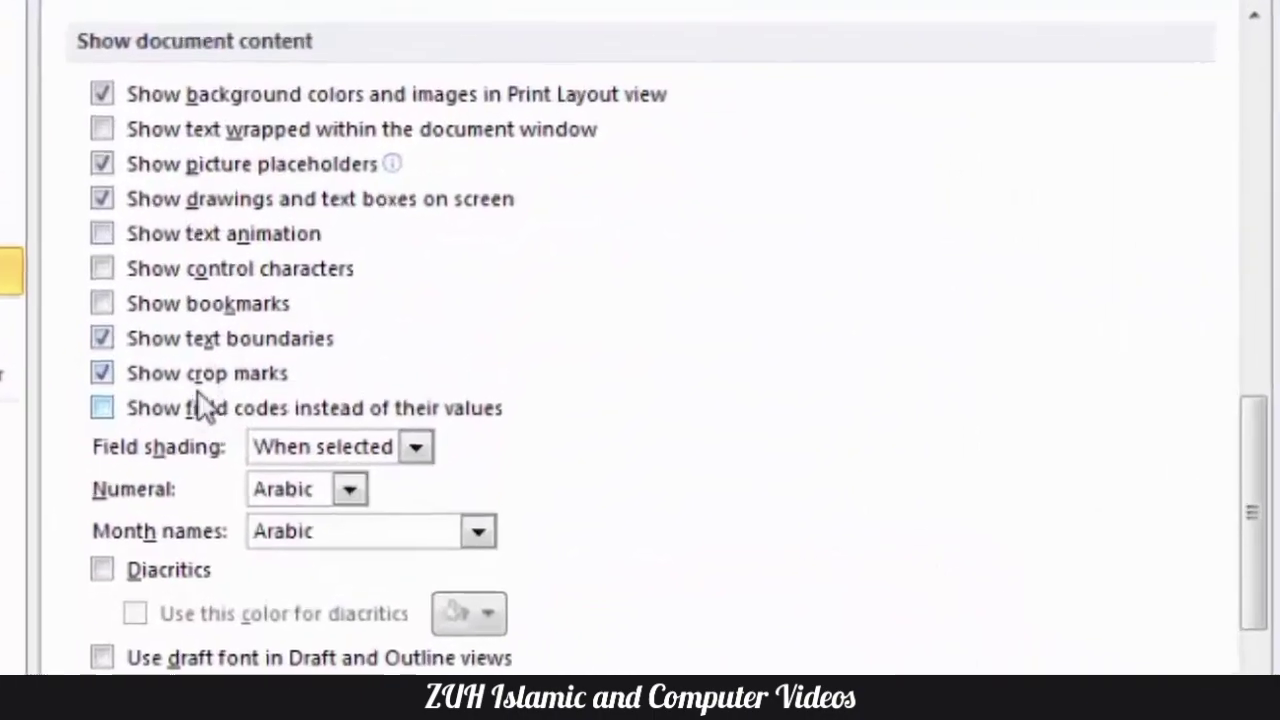
pyautogui.click(436, 262)
pyautogui.click(147, 356)
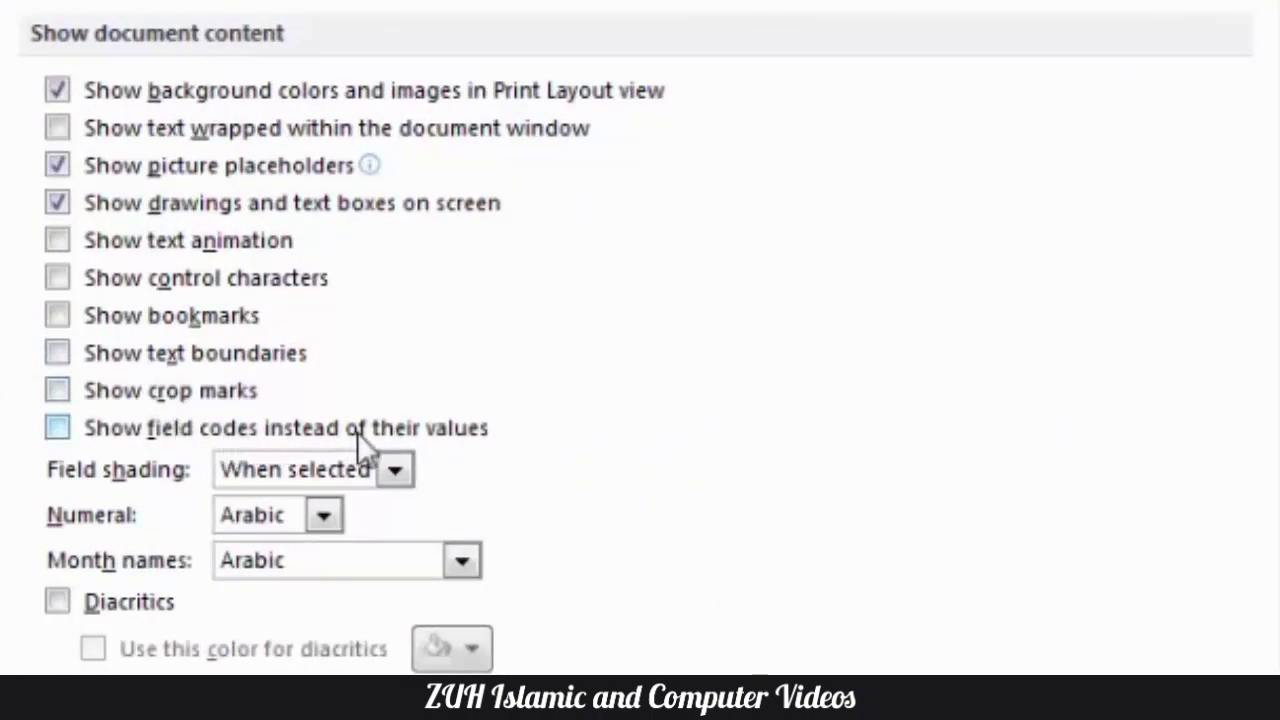
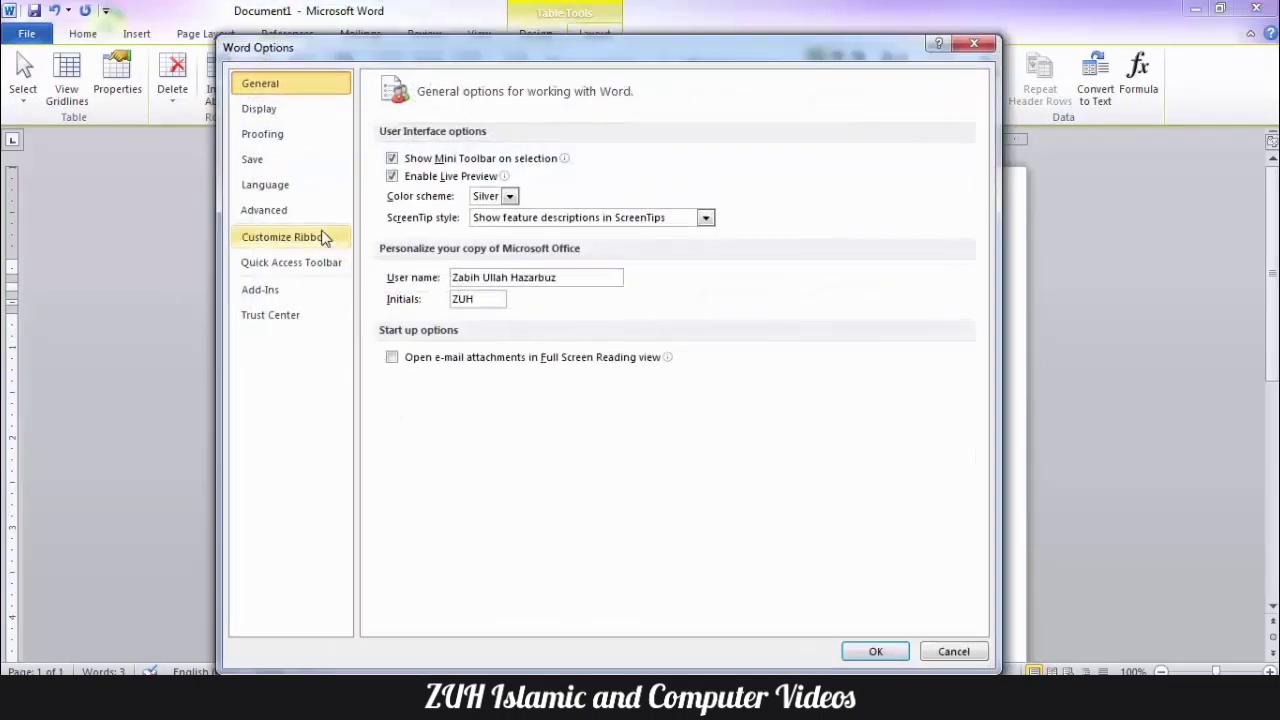
# Enable showing field codes instead of their values in the advanced options and apply the change.
pyautogui.click(264, 210)
pyautogui.scroll(-3, 658, 316)
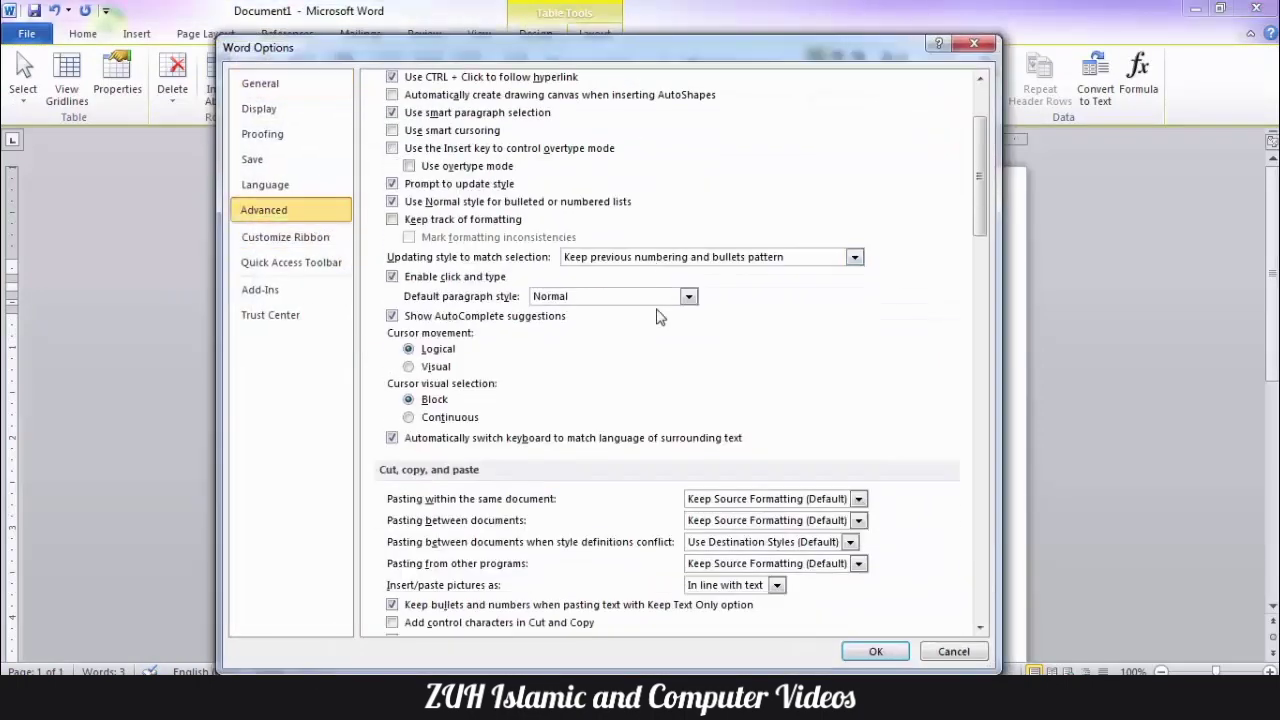
pyautogui.scroll(-5, 658, 316)
pyautogui.scroll(-3, 533, 465)
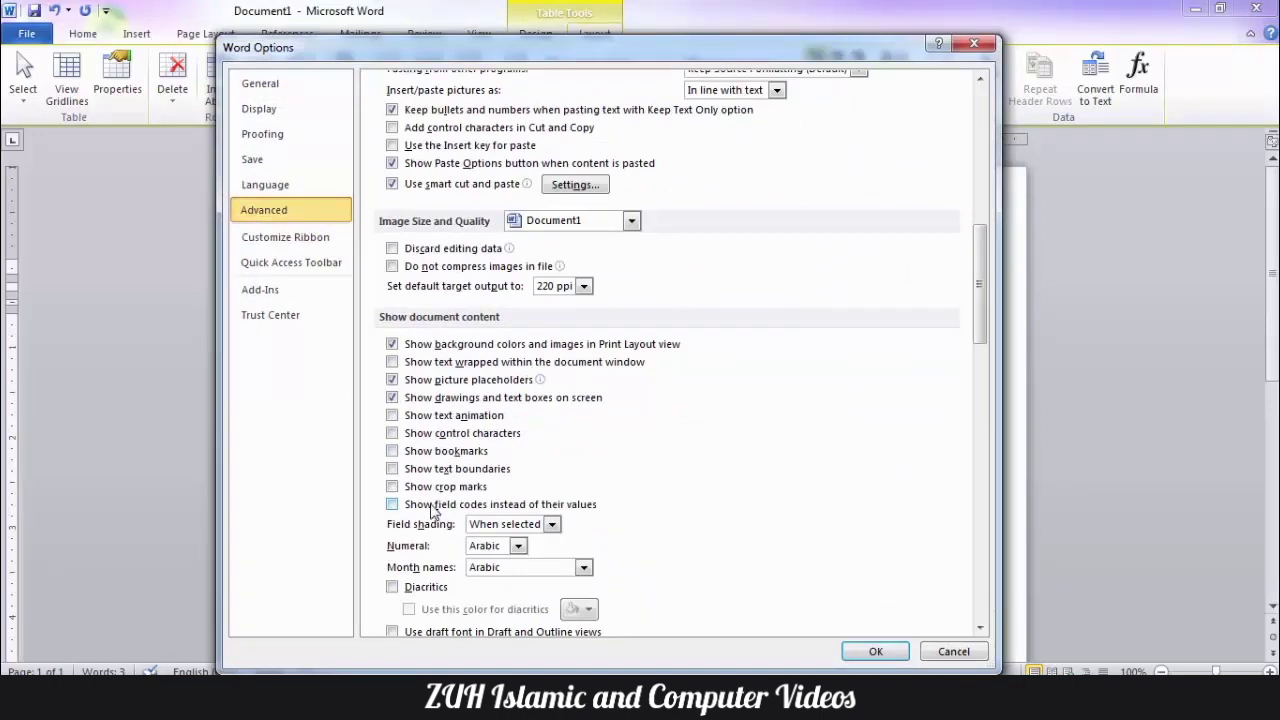
pyautogui.click(433, 507)
pyautogui.click(875, 651)
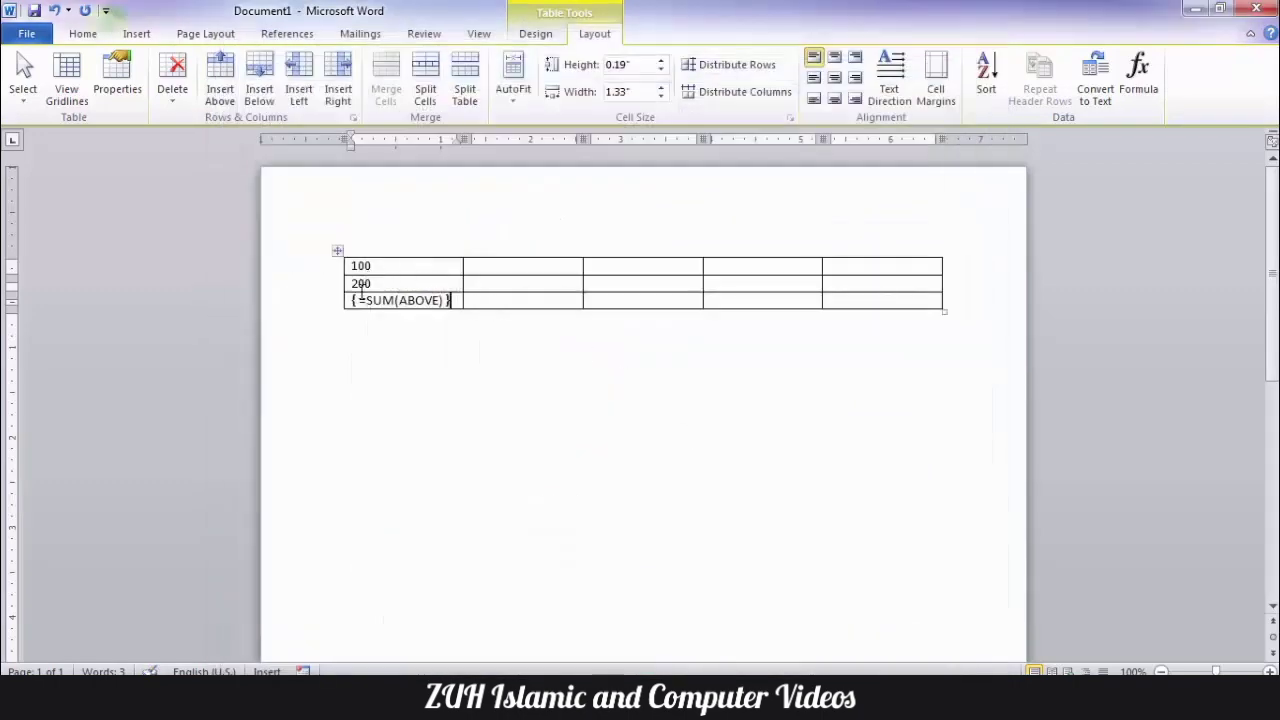
# Insert an automatically updating date below the table in the "Friday, February 03, 2023" format, and select its field code.
pyautogui.click(434, 378)
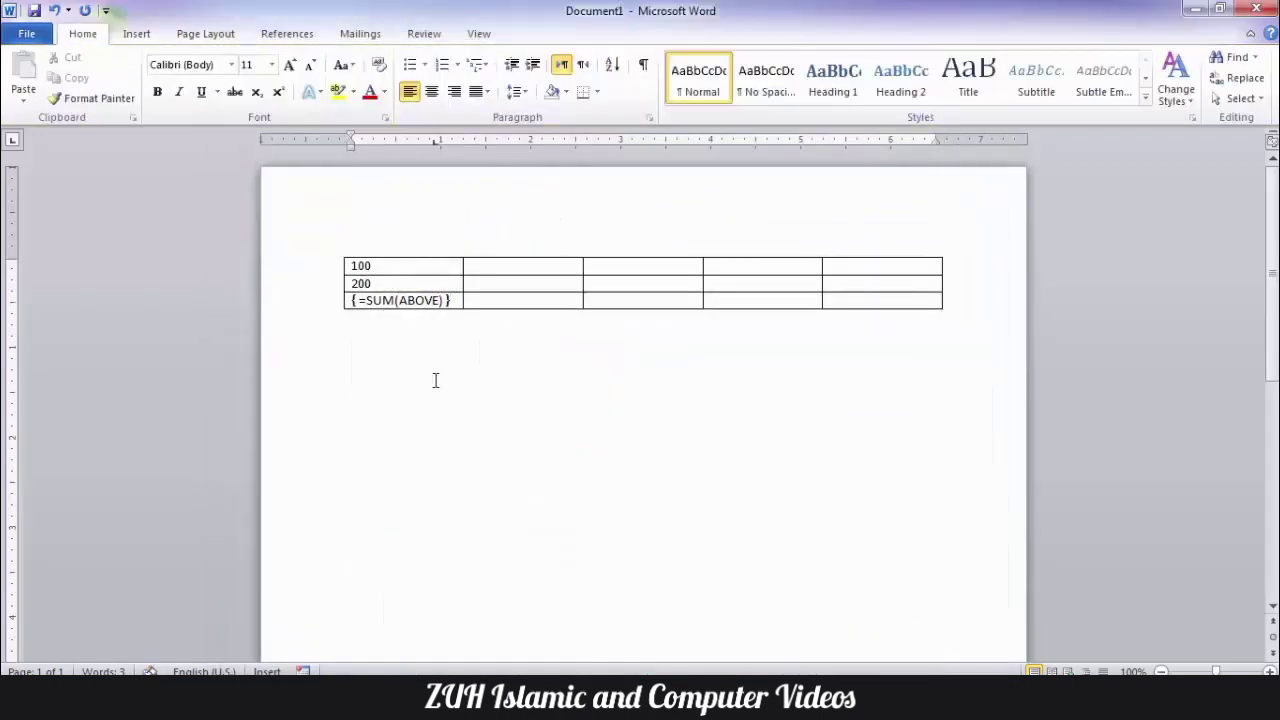
pyautogui.click(138, 34)
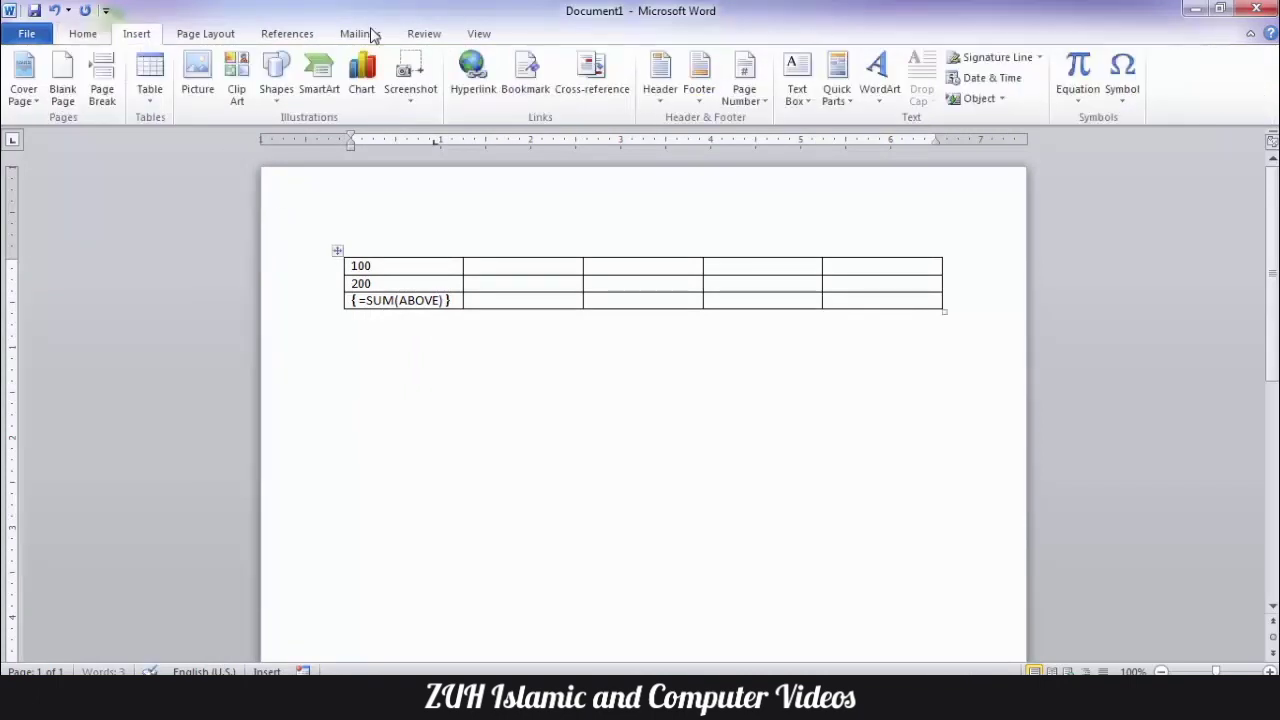
pyautogui.click(978, 80)
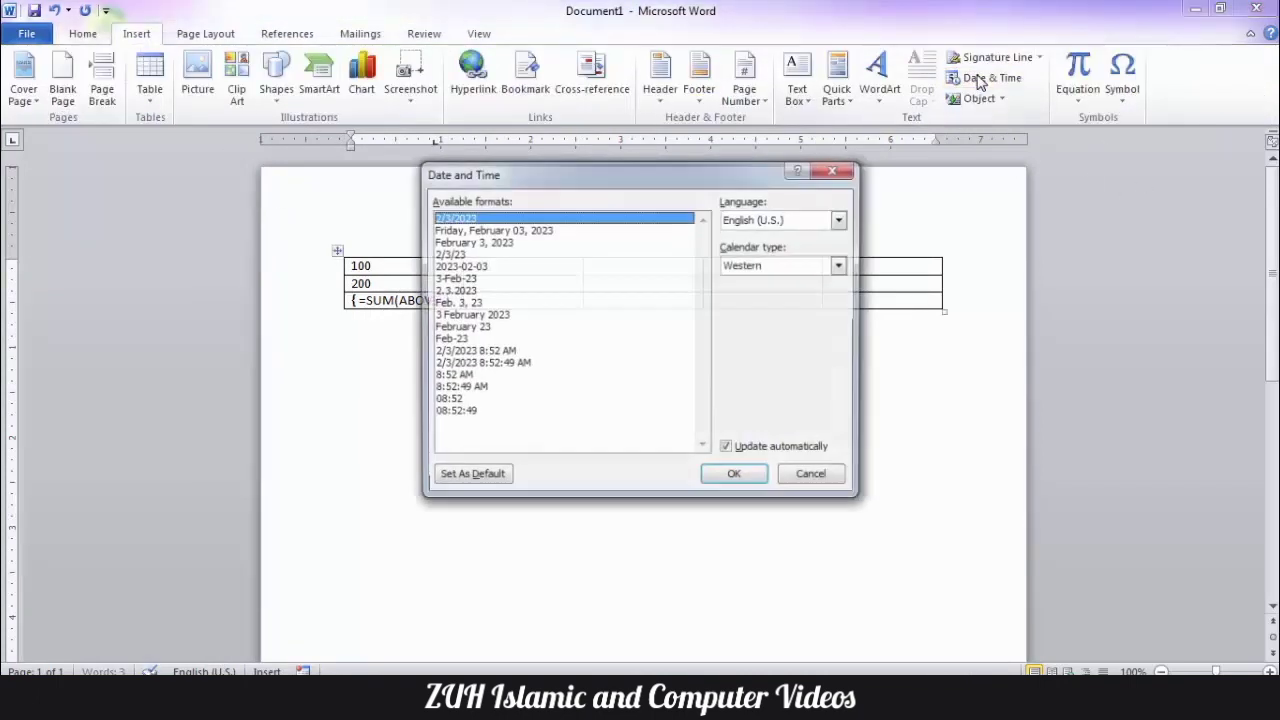
pyautogui.click(506, 230)
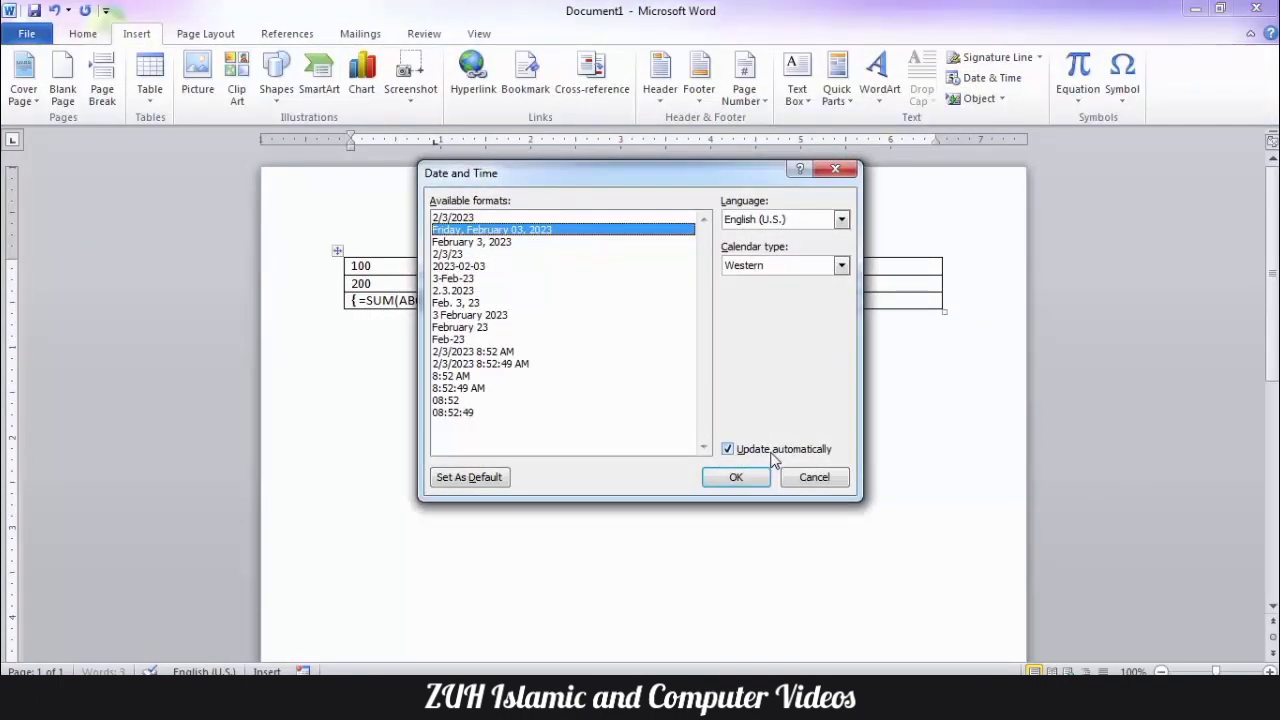
pyautogui.click(737, 477)
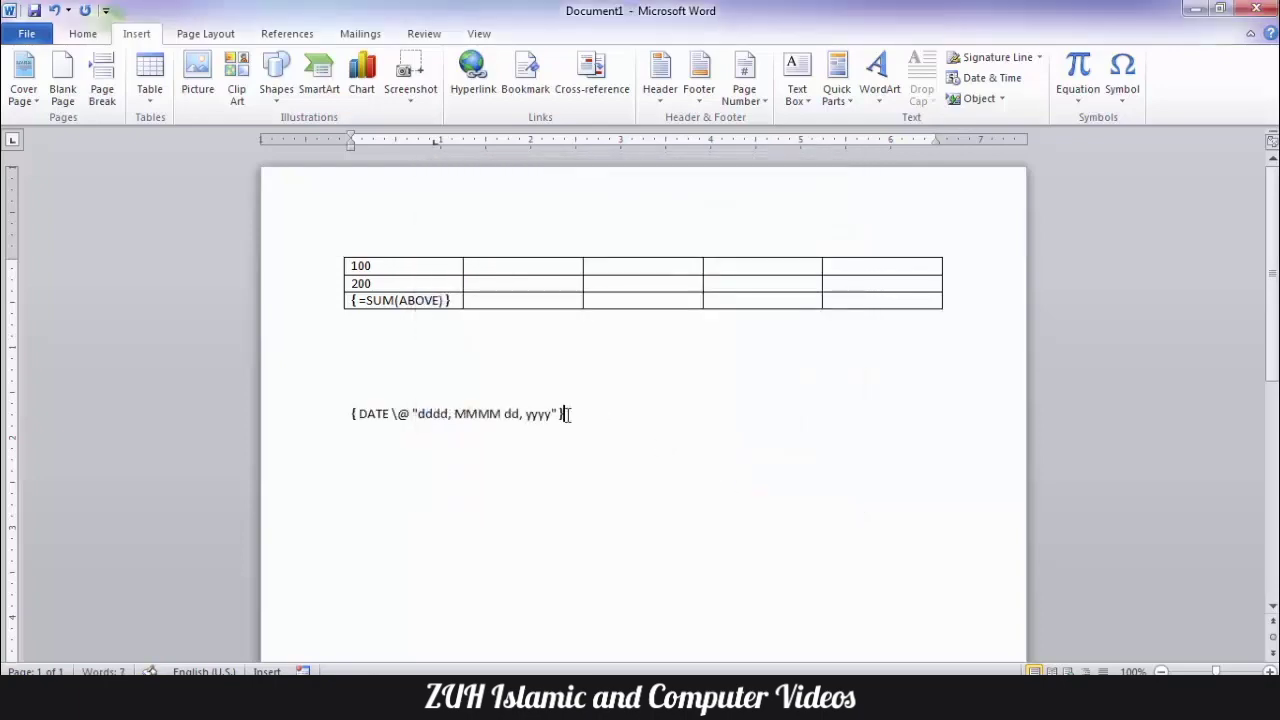
pyautogui.click(436, 416)
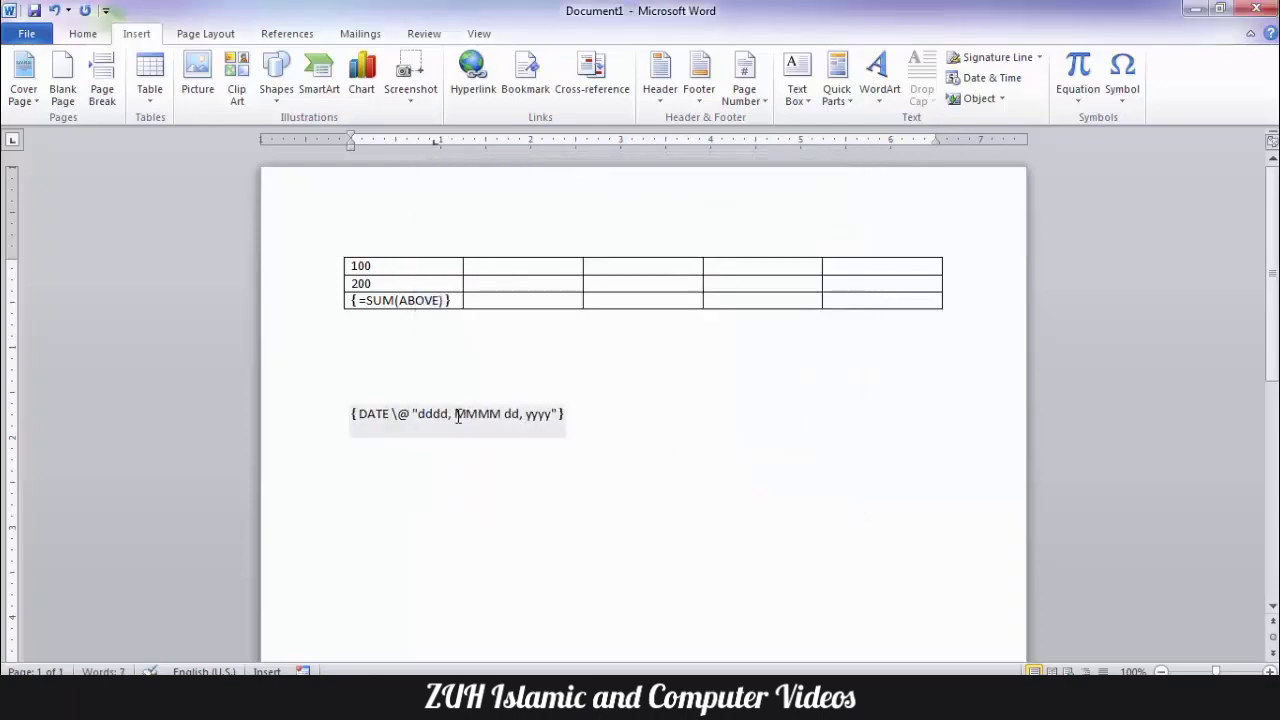
# Disable showing field codes instead of their values in the advanced options and apply the change.
pyautogui.hotkey('alt', 't')
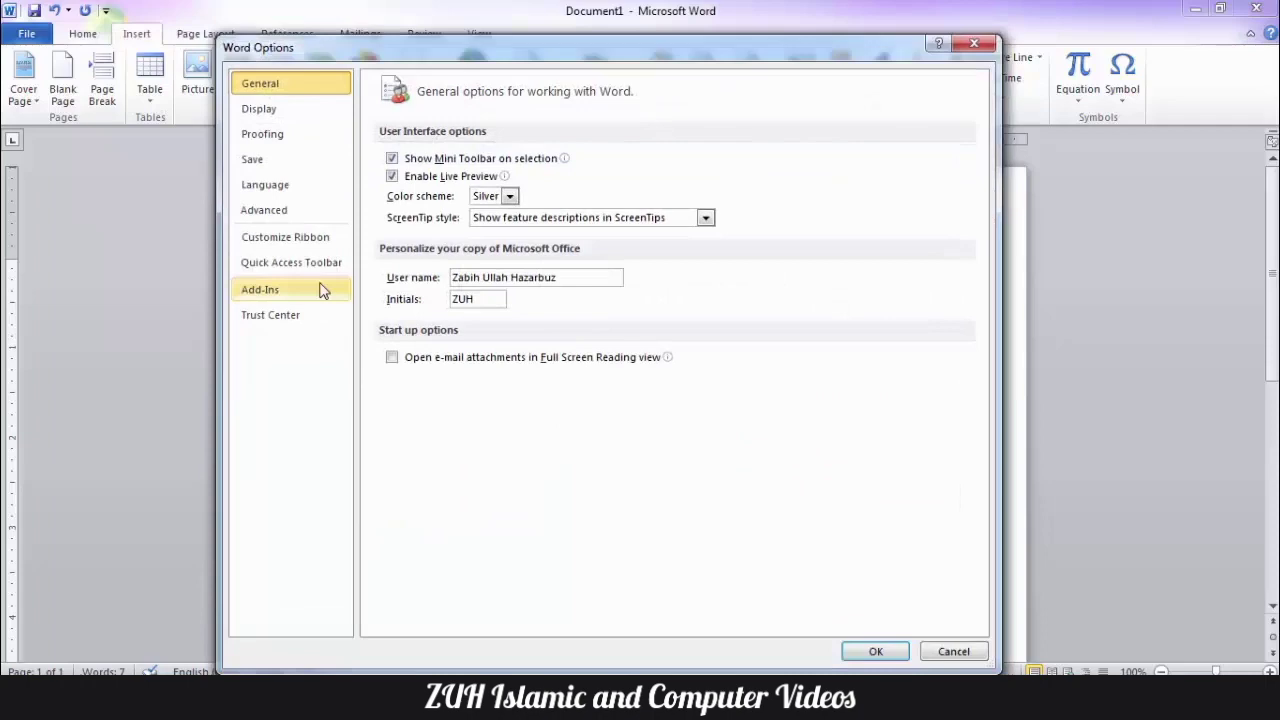
pyautogui.click(264, 210)
pyautogui.scroll(-15, 697, 254)
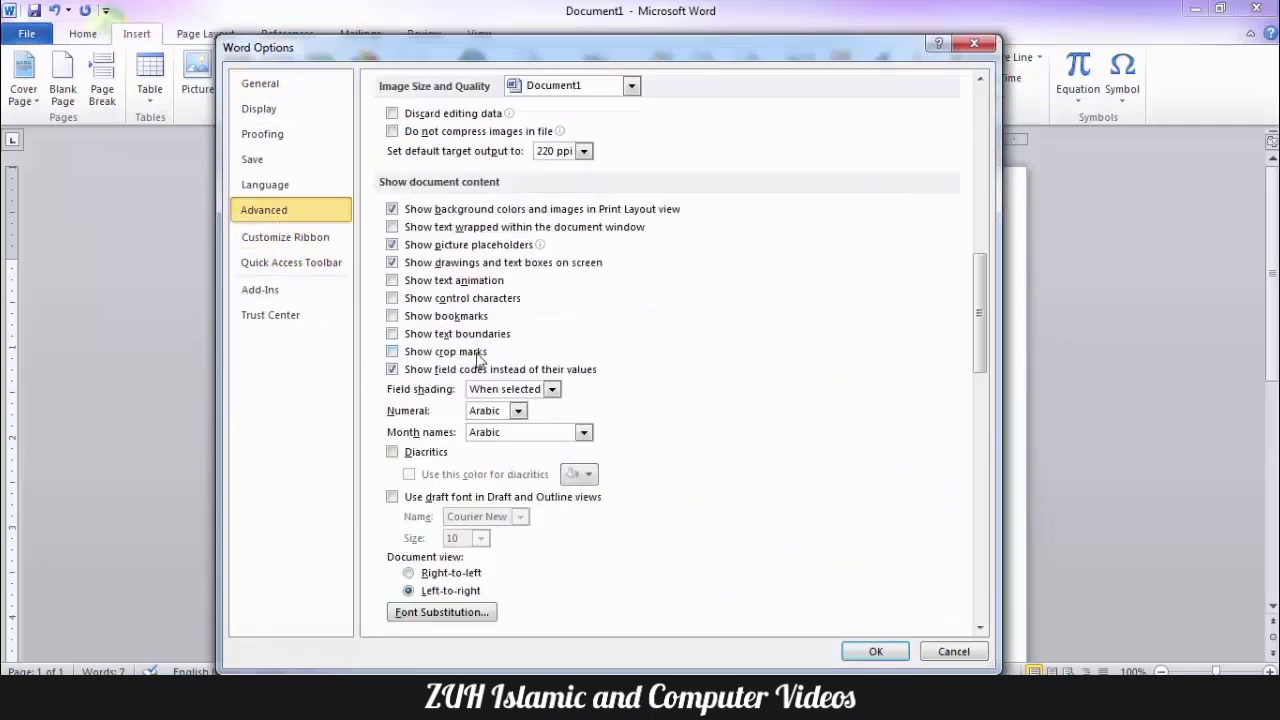
pyautogui.click(457, 370)
pyautogui.click(875, 651)
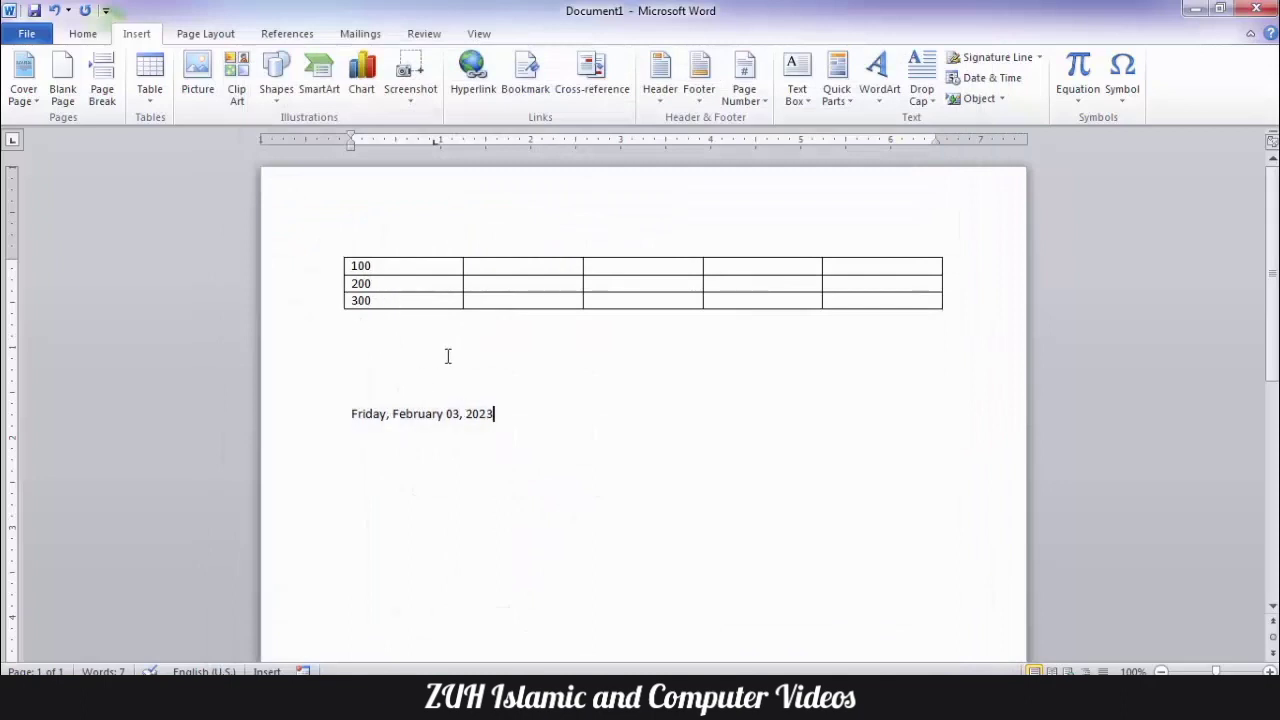
# Review the field shading setting in the advanced options, and check the shading on the date field and the table's sum field.
pyautogui.hotkey('alt', 't')
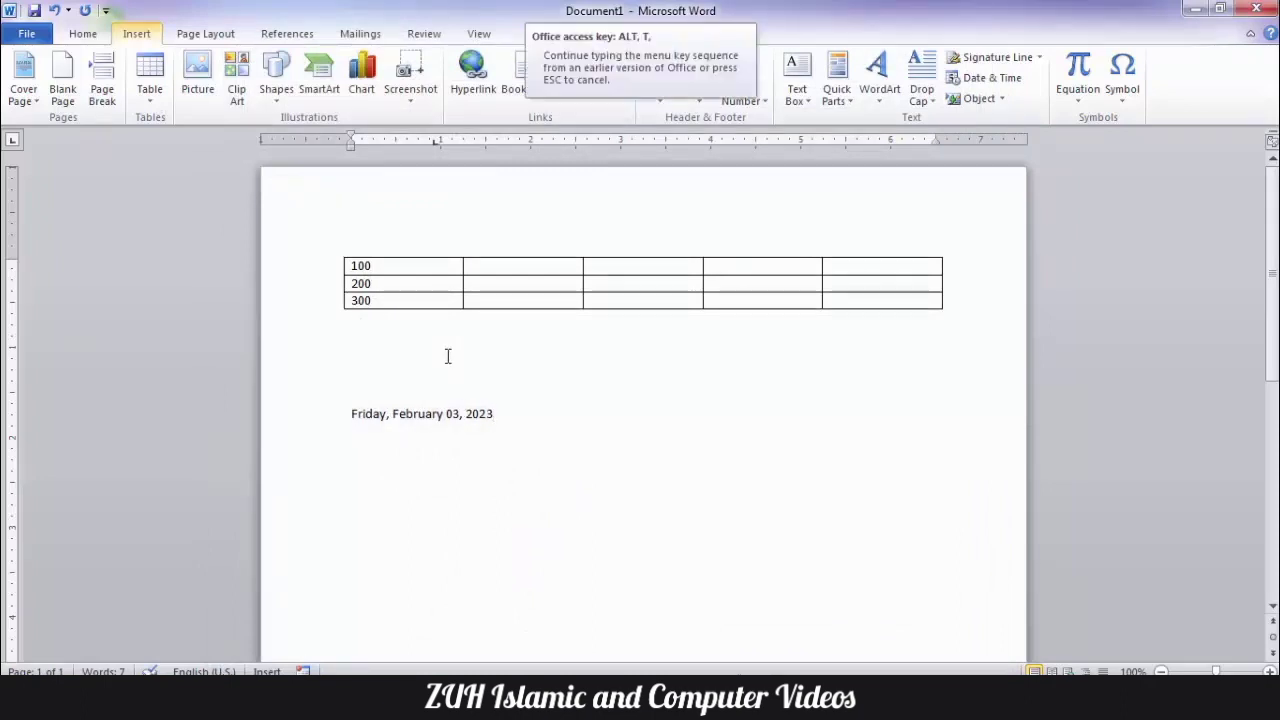
pyautogui.press('o')
pyautogui.click(264, 210)
pyautogui.scroll(-10, 617, 231)
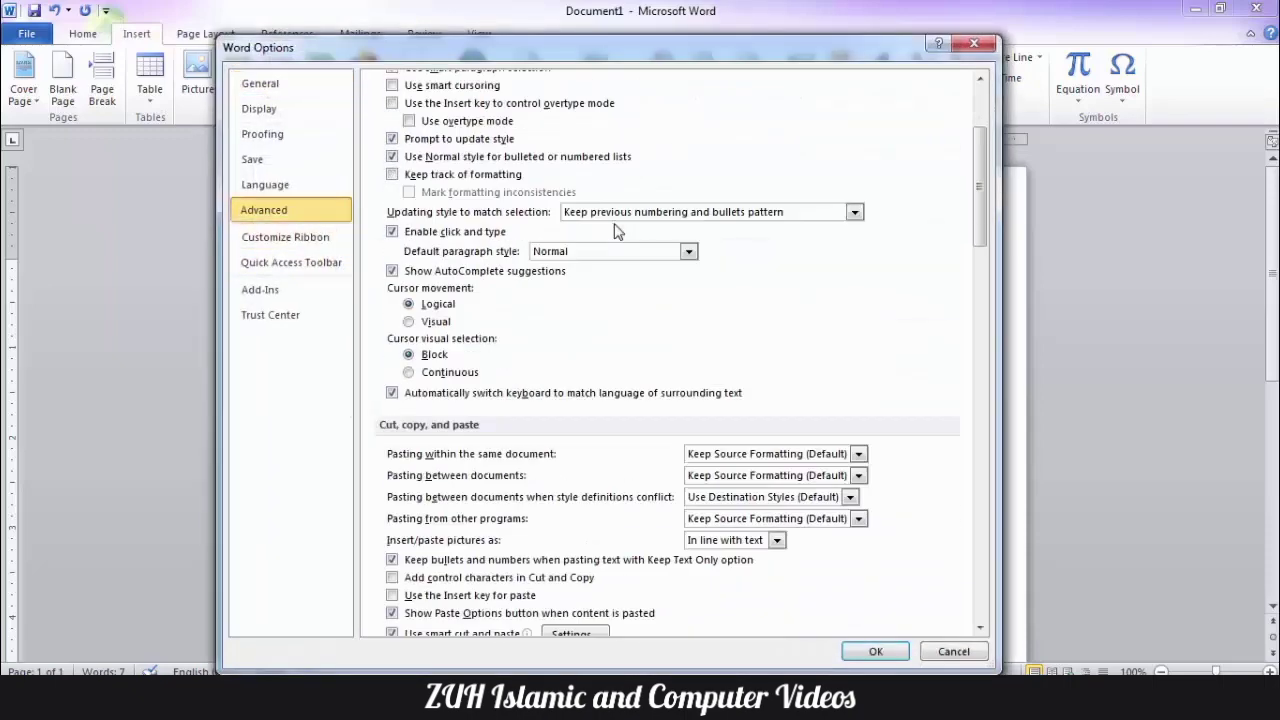
pyautogui.scroll(-3, 617, 231)
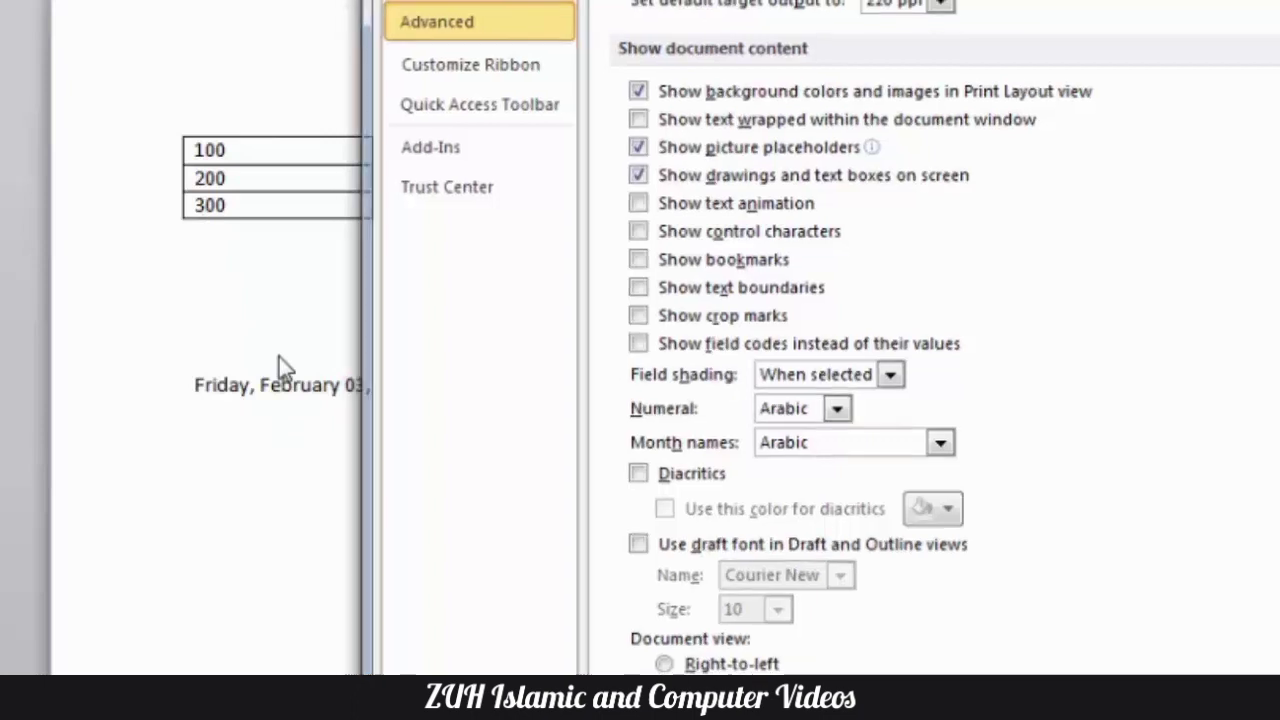
pyautogui.press('Return')
pyautogui.click(306, 386)
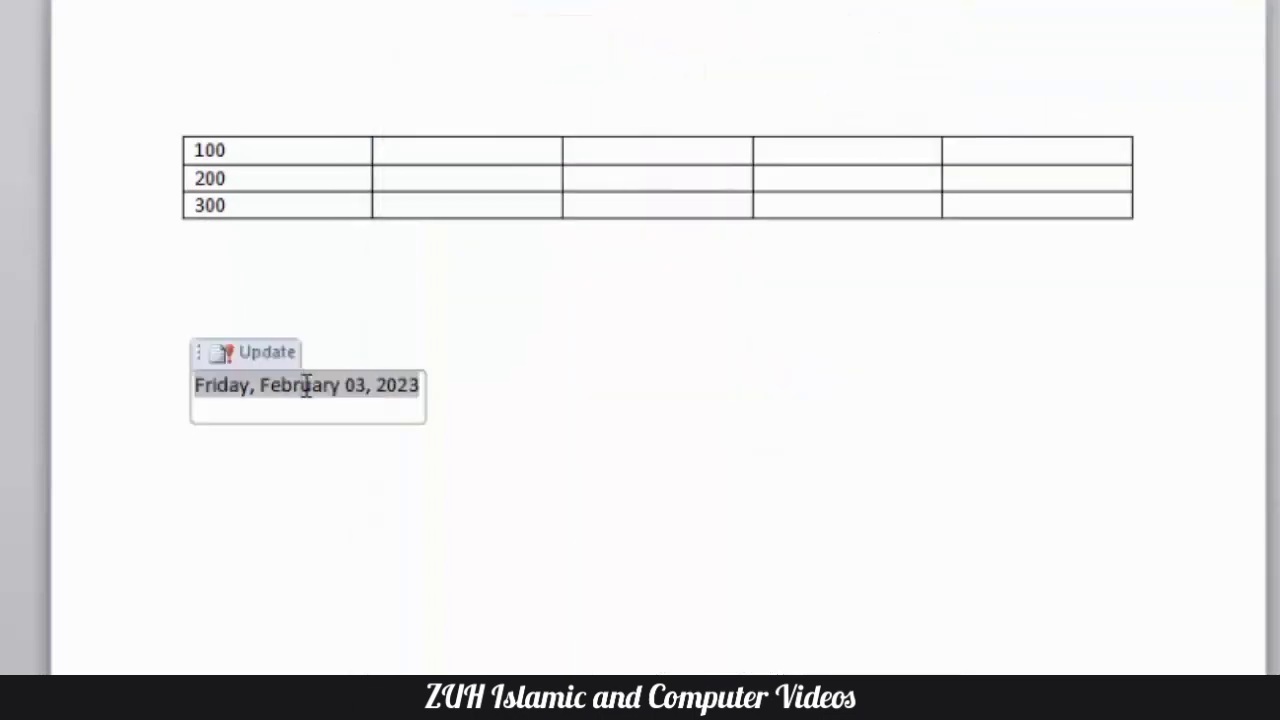
pyautogui.click(207, 205)
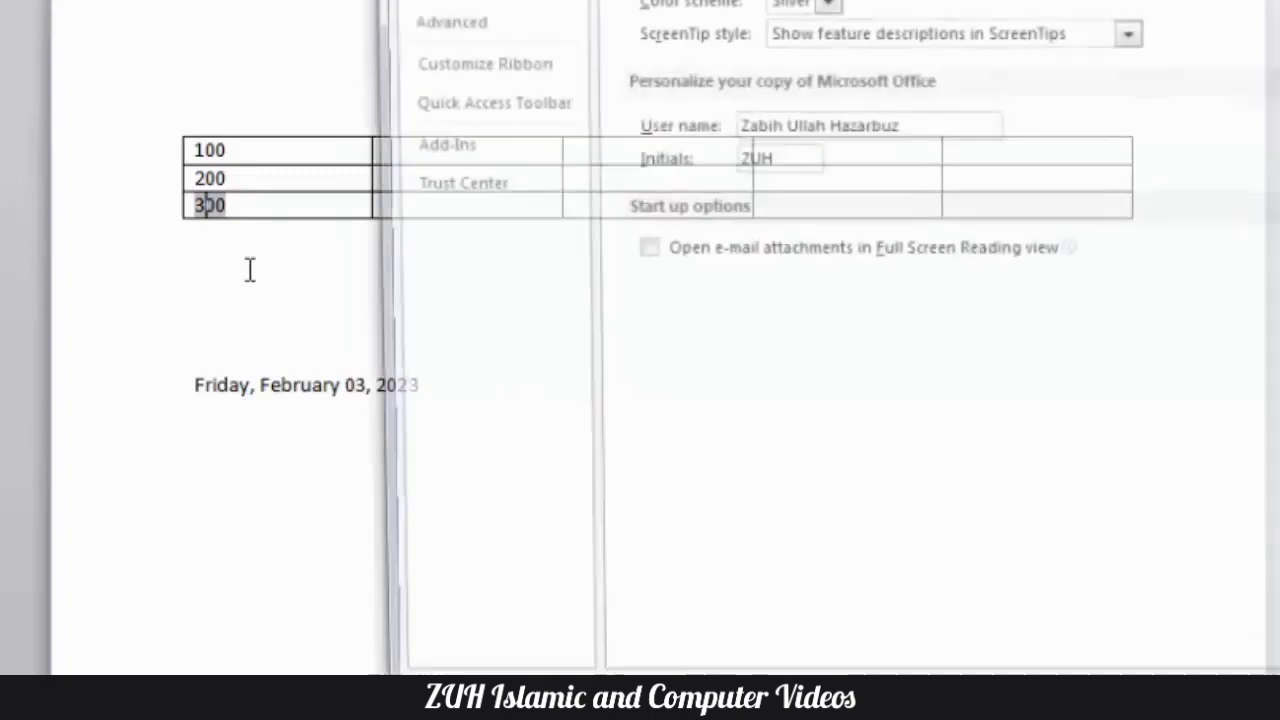
# Set field shading to Never in the advanced options, and check how the date field looks when selected.
pyautogui.click(434, 20)
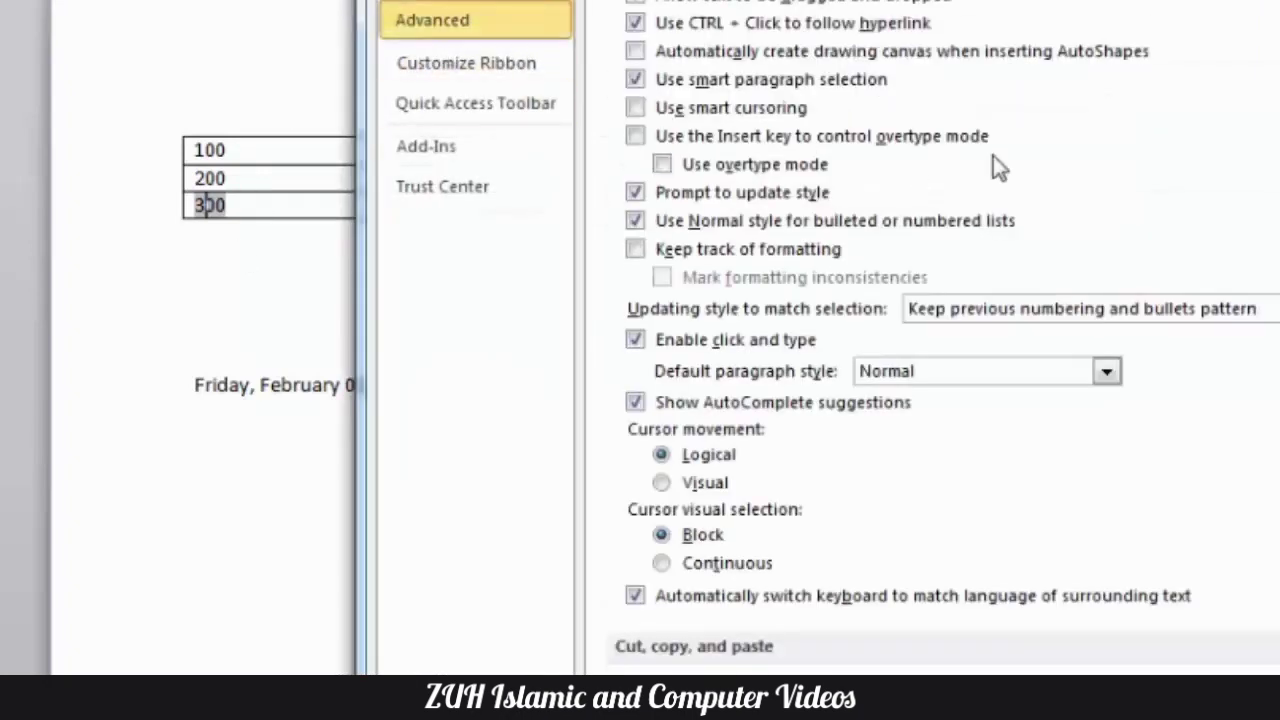
pyautogui.scroll(-15, 993, 156)
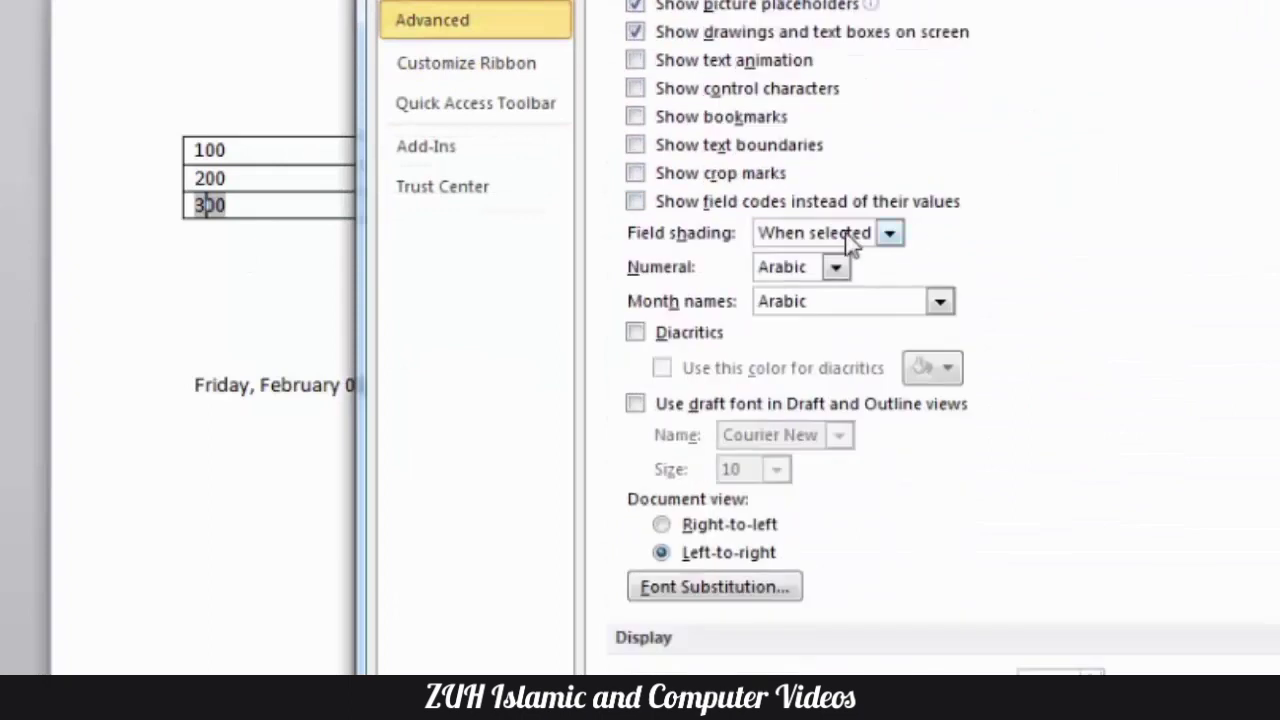
pyautogui.click(887, 232)
pyautogui.click(813, 265)
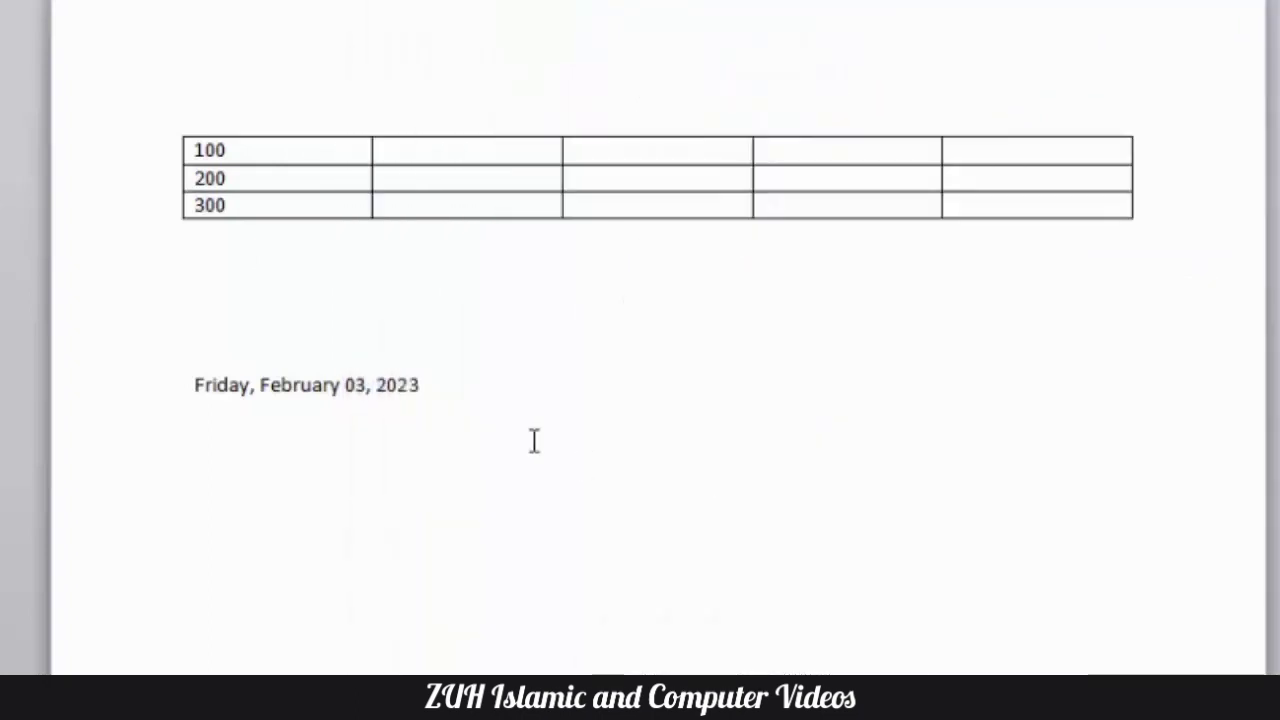
pyautogui.click(355, 390)
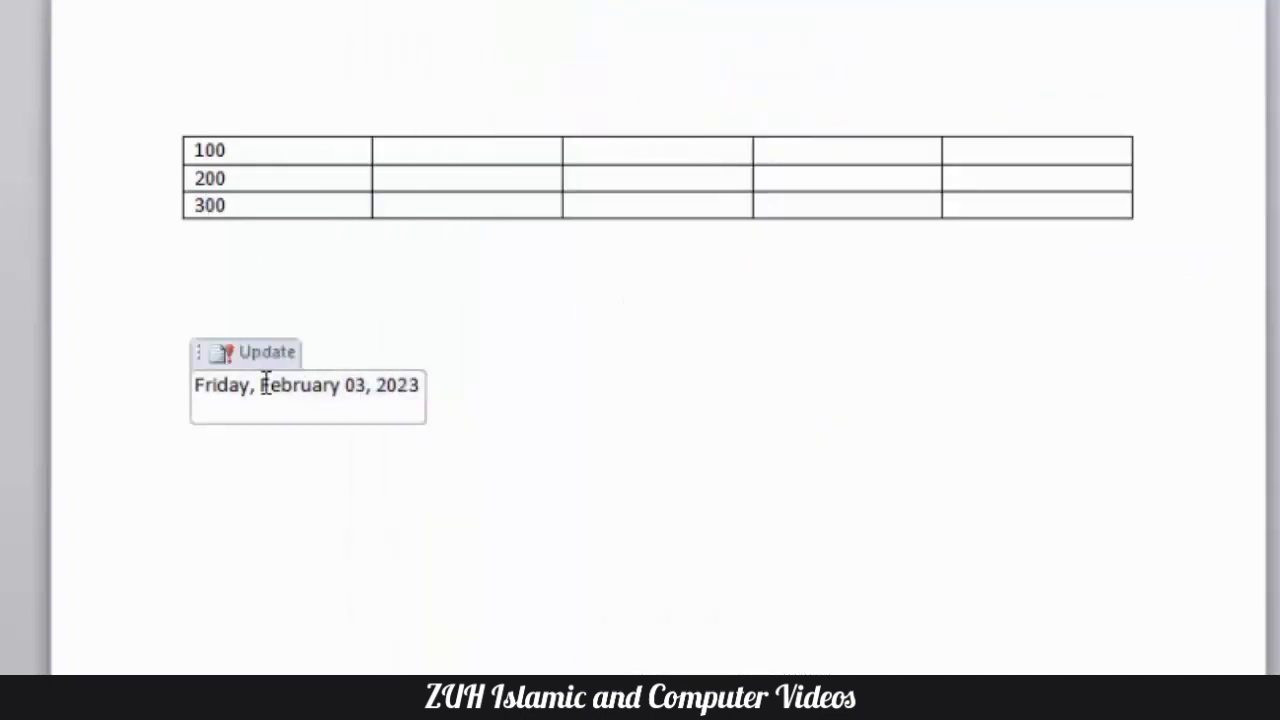
pyautogui.moveTo(263, 385); pyautogui.dragTo(422, 390)
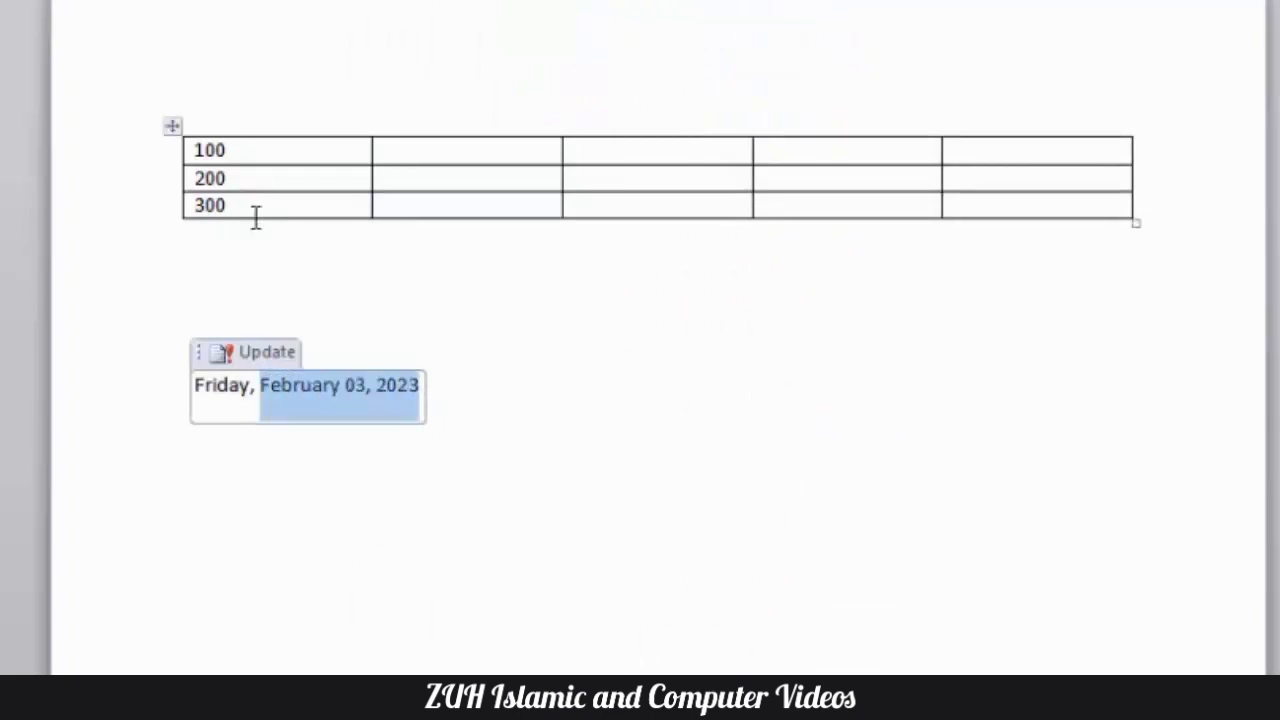
pyautogui.click(441, 341)
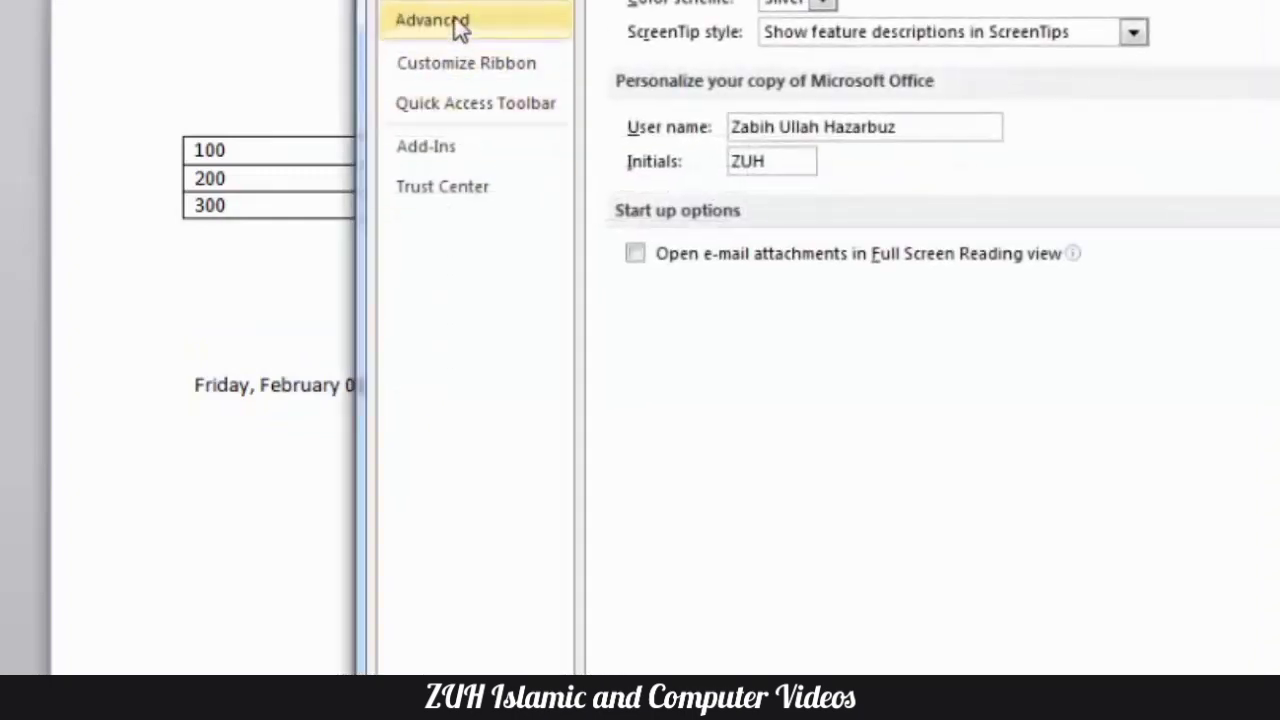
# Set field shading to Always in the advanced options and apply the change.
pyautogui.click(503, 20)
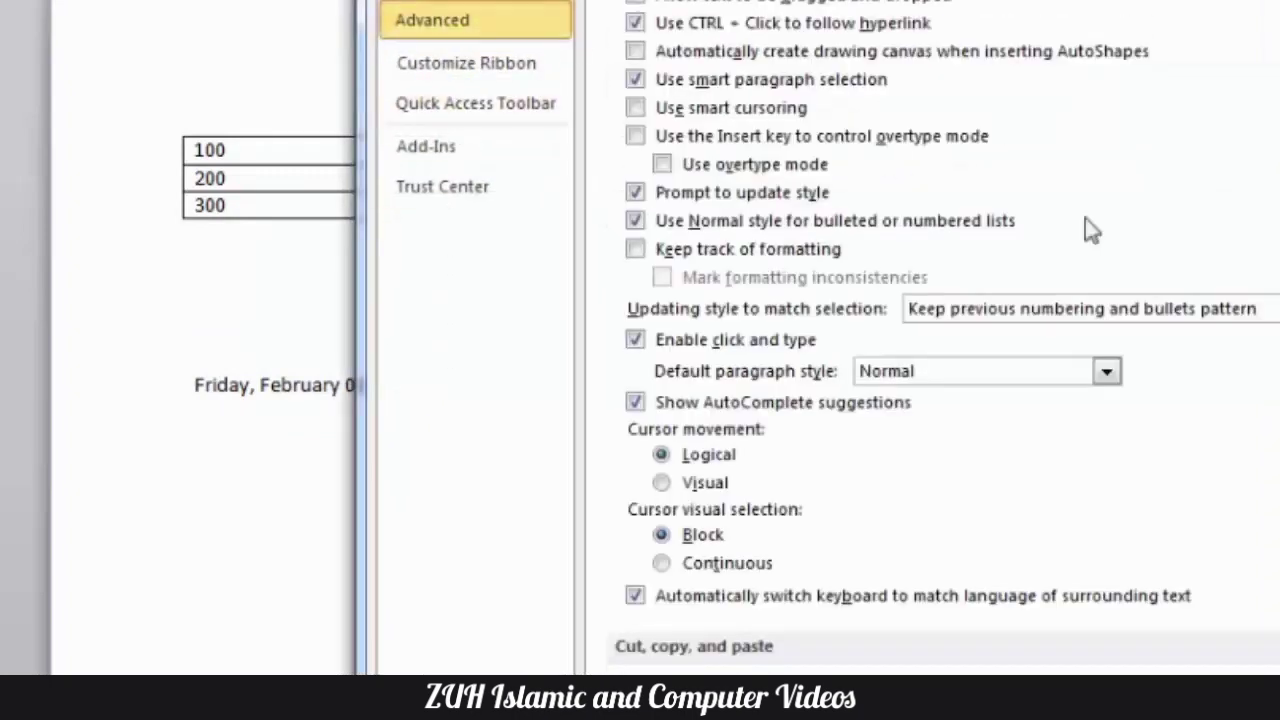
pyautogui.scroll(-10, 1085, 222)
pyautogui.scroll(-2, 1085, 218)
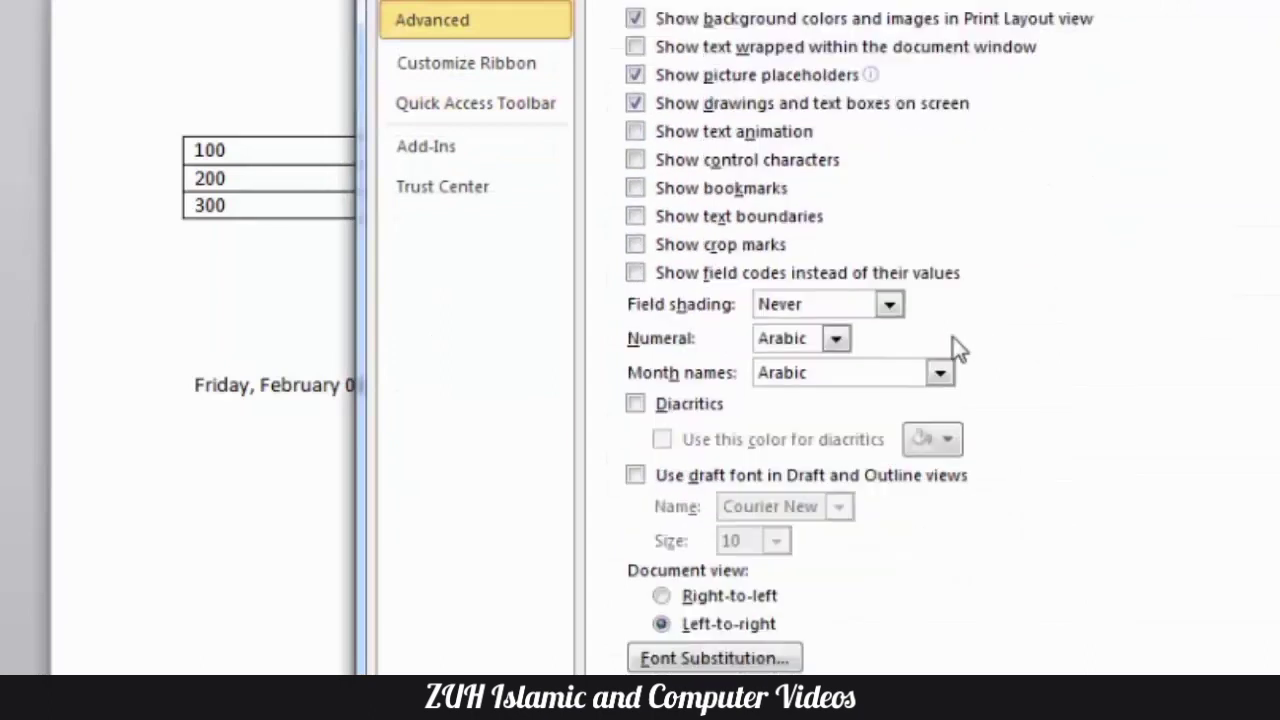
pyautogui.click(889, 304)
pyautogui.click(836, 360)
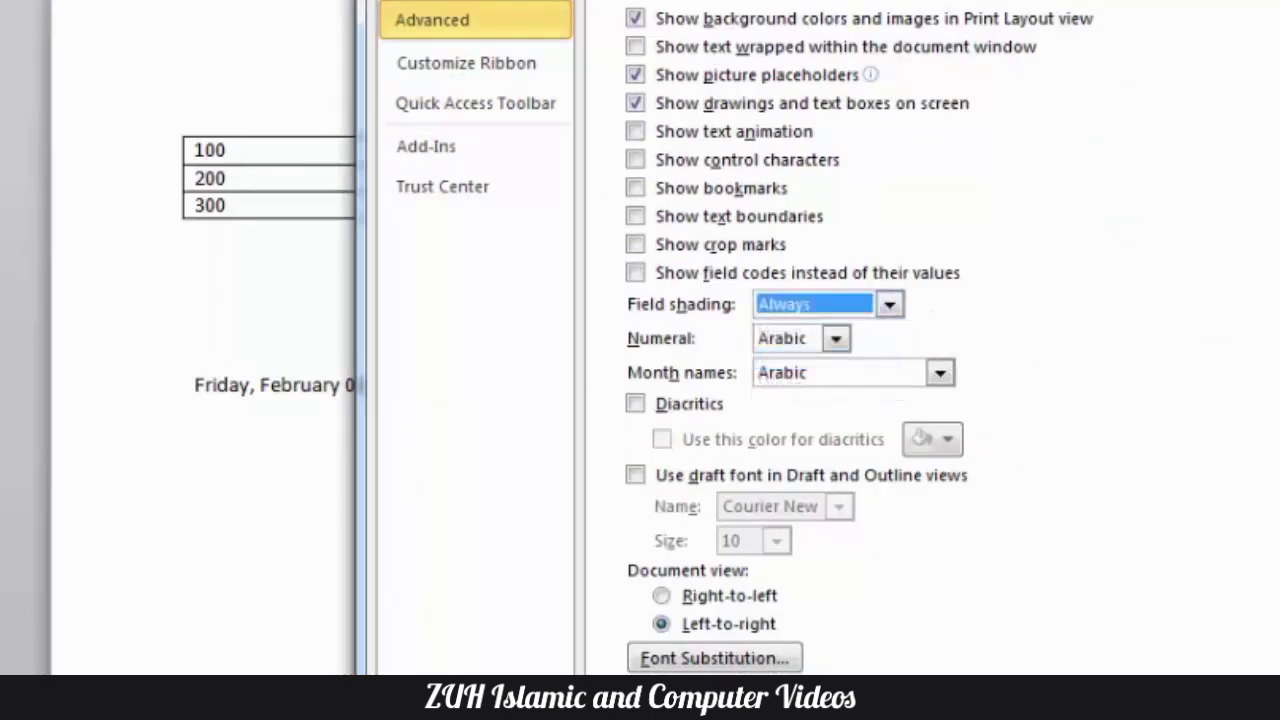
pyautogui.click(1252, 714)
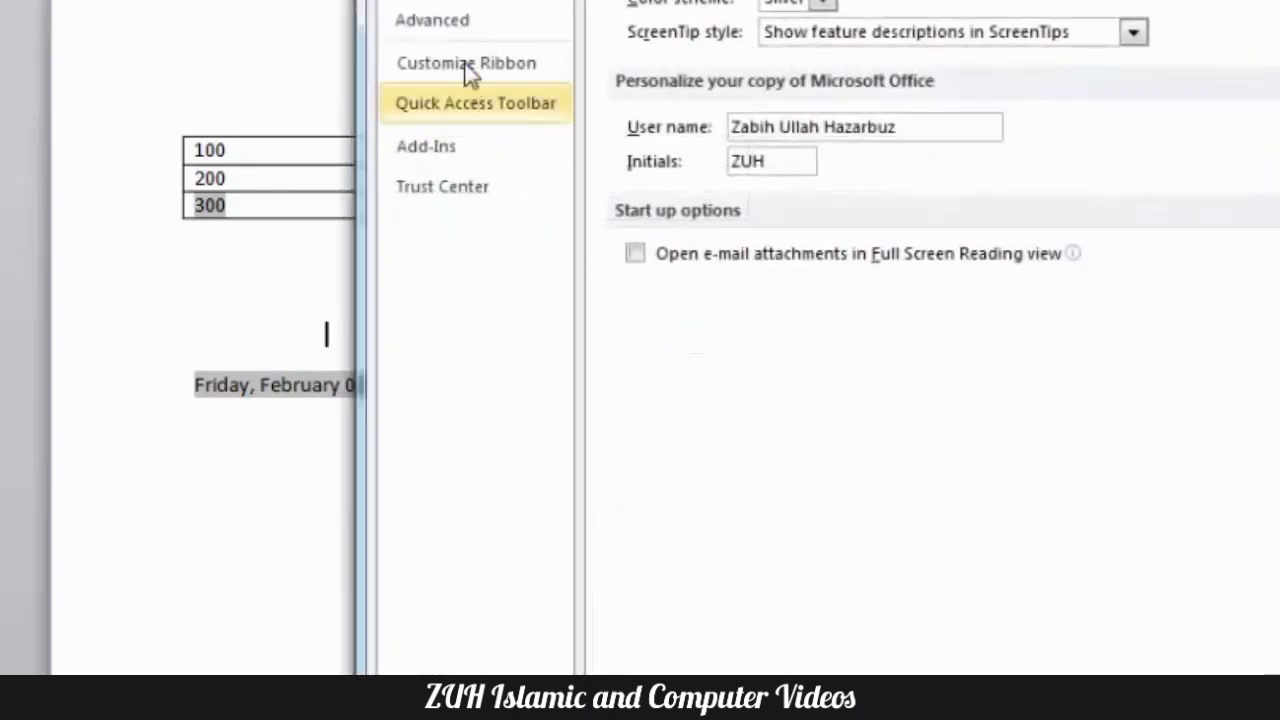
# Review the Numeral setting in the advanced options, and check which input languages are installed in Windows.
pyautogui.click(432, 20)
pyautogui.scroll(-10, 886, 194)
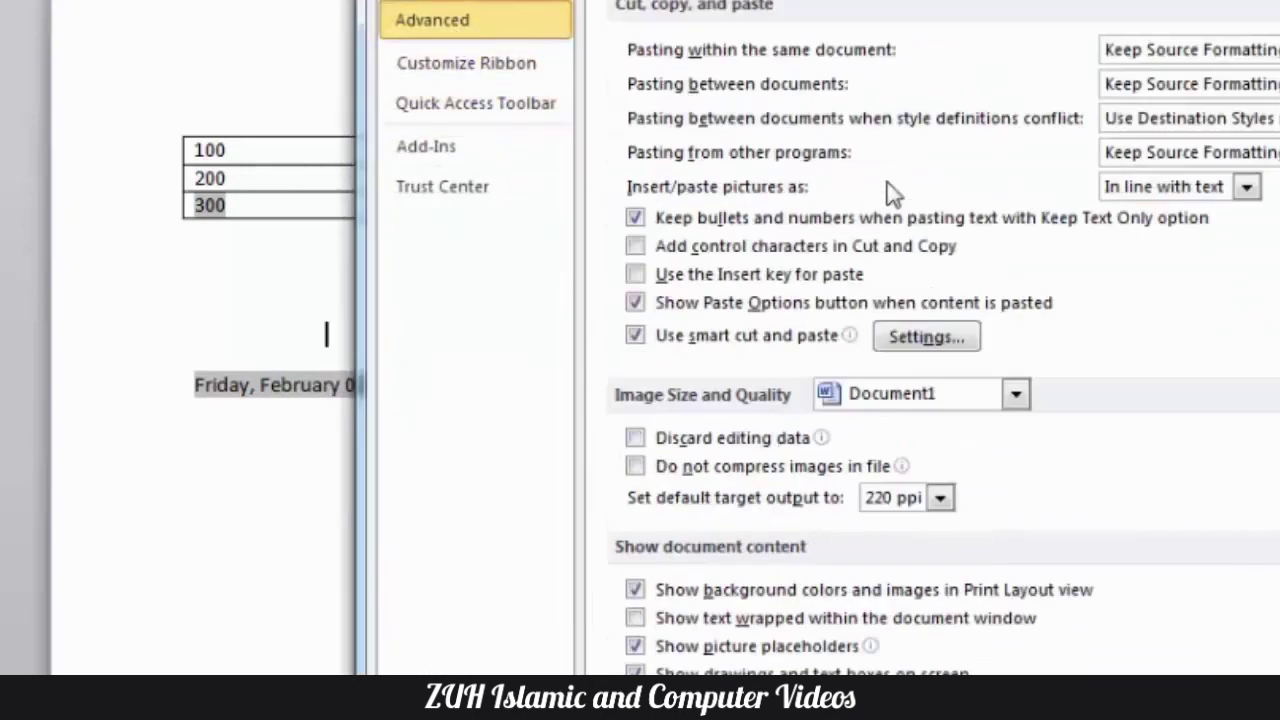
pyautogui.scroll(-3, 886, 194)
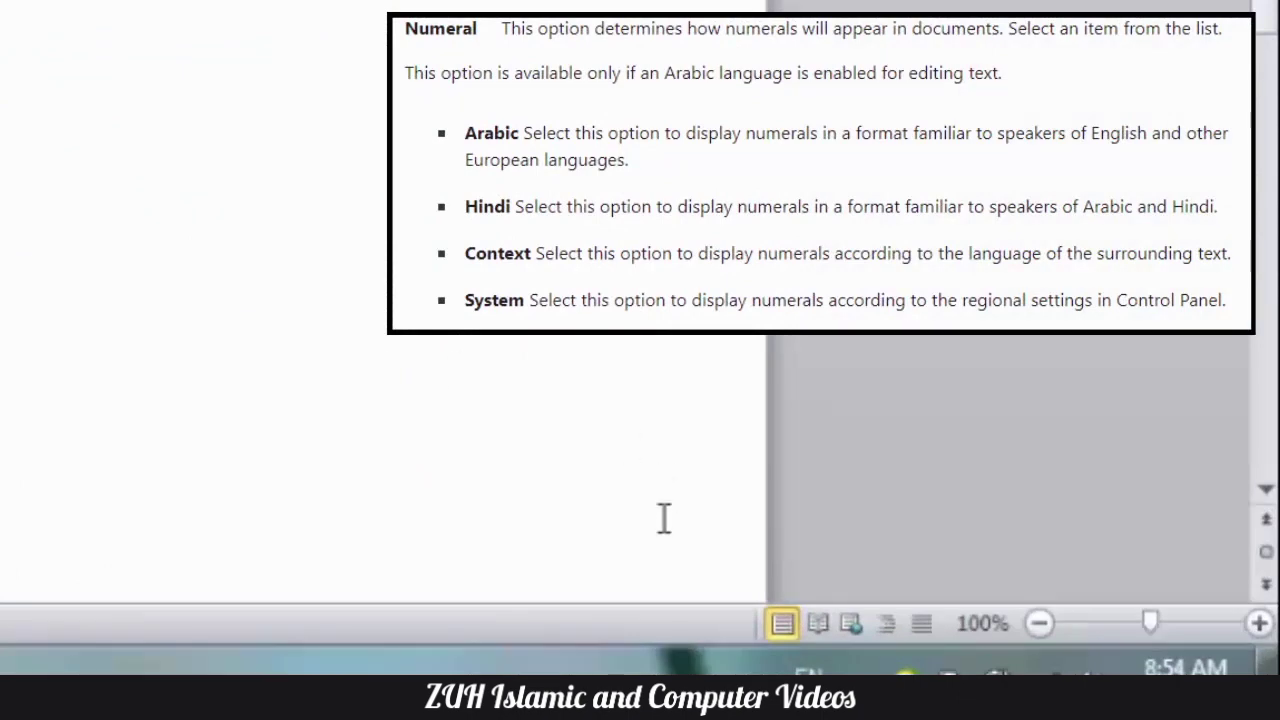
pyautogui.click(778, 668)
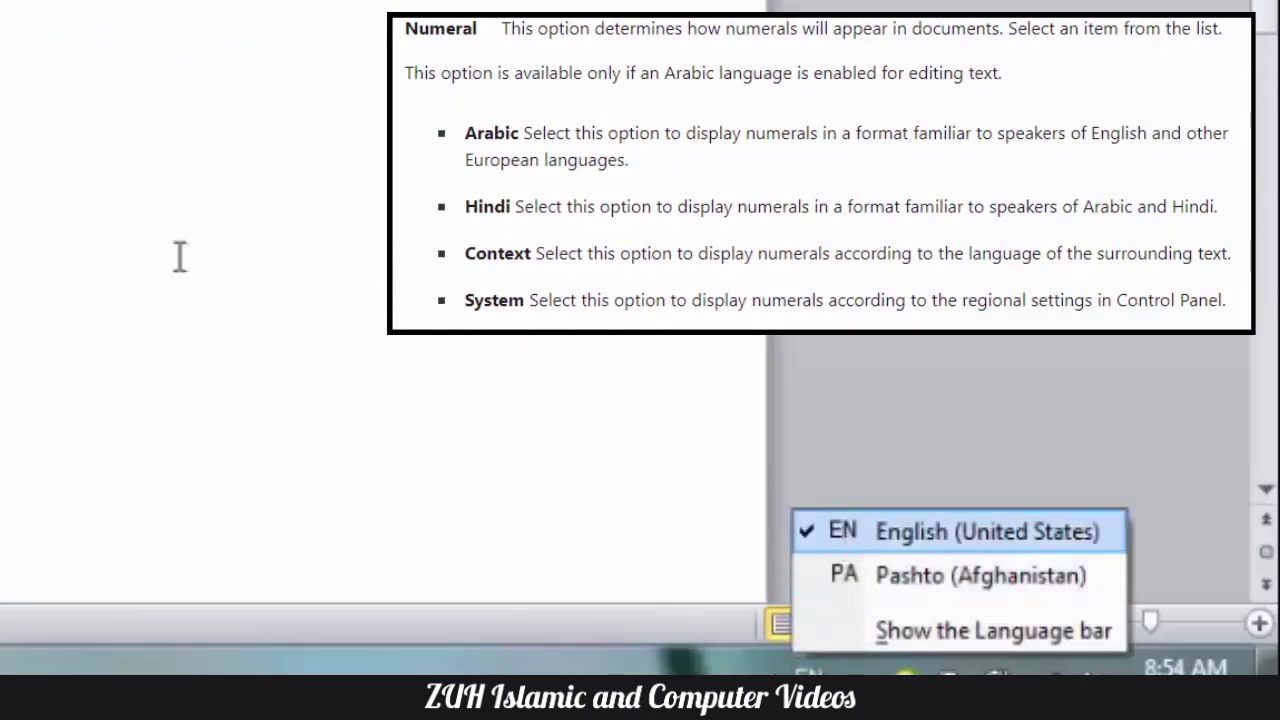
pyautogui.click(180, 257)
# Search Windows for "region" and open the keyboard and input language settings of Region and Language.
pyautogui.press('super')
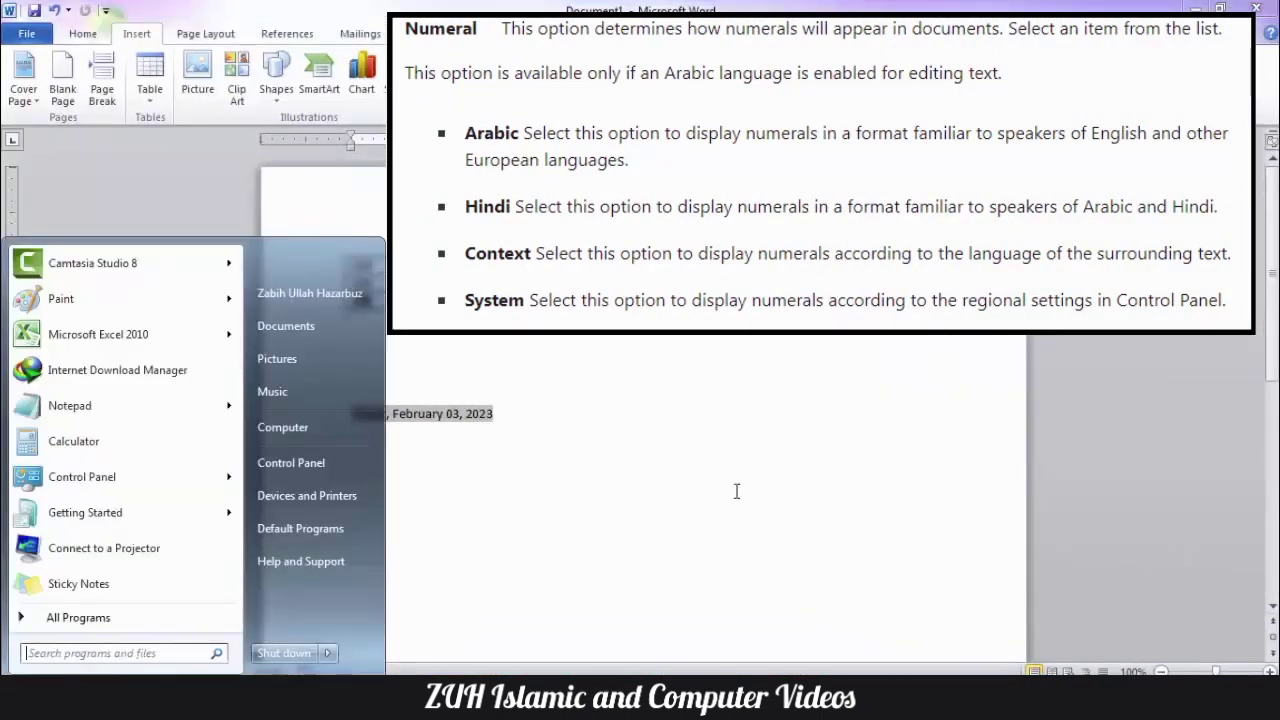
pyautogui.write('region')
pyautogui.press('Return')
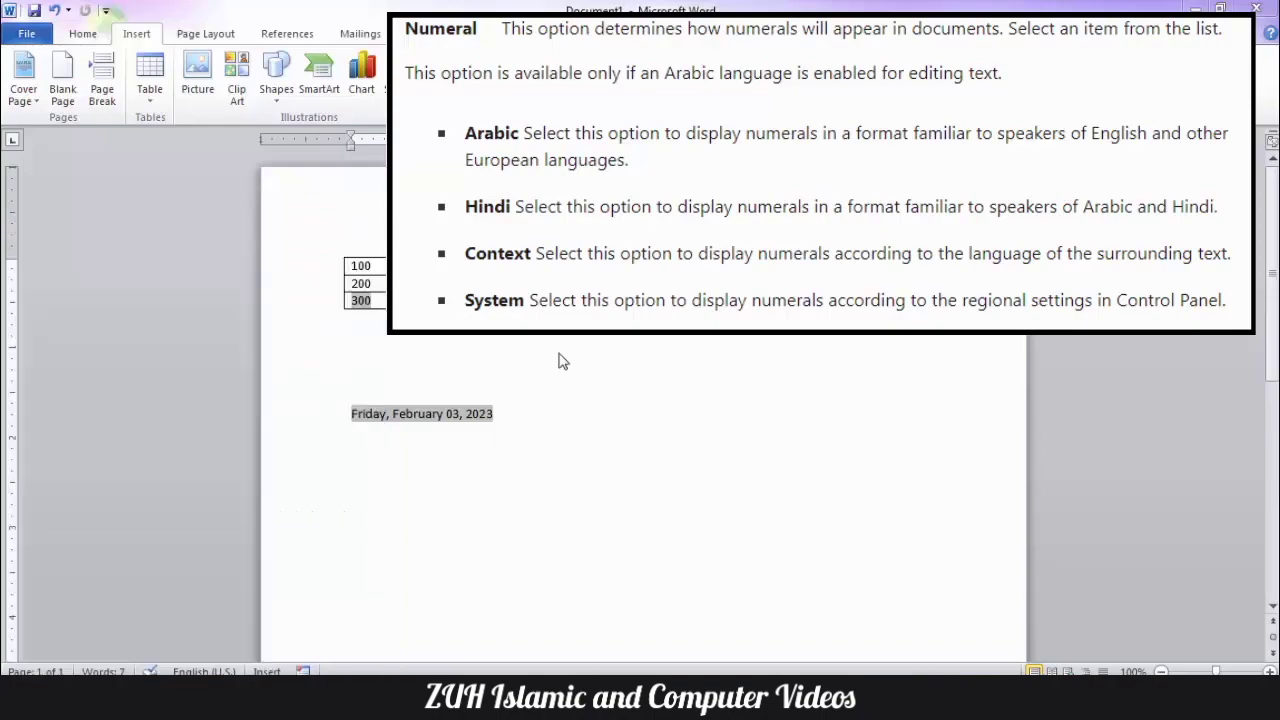
pyautogui.click(203, 68)
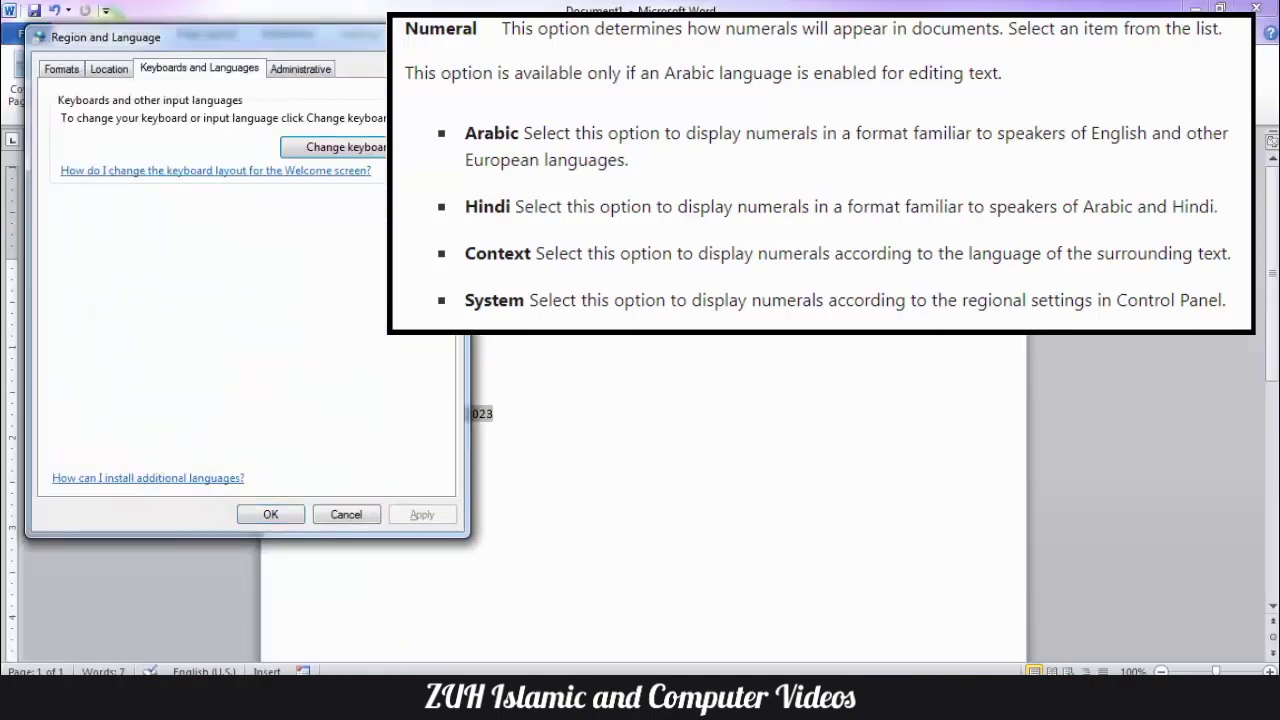
pyautogui.click(345, 147)
# Add the US keyboard of Arabic (Saudi Arabia) to the installed input languages.
pyautogui.click(385, 314)
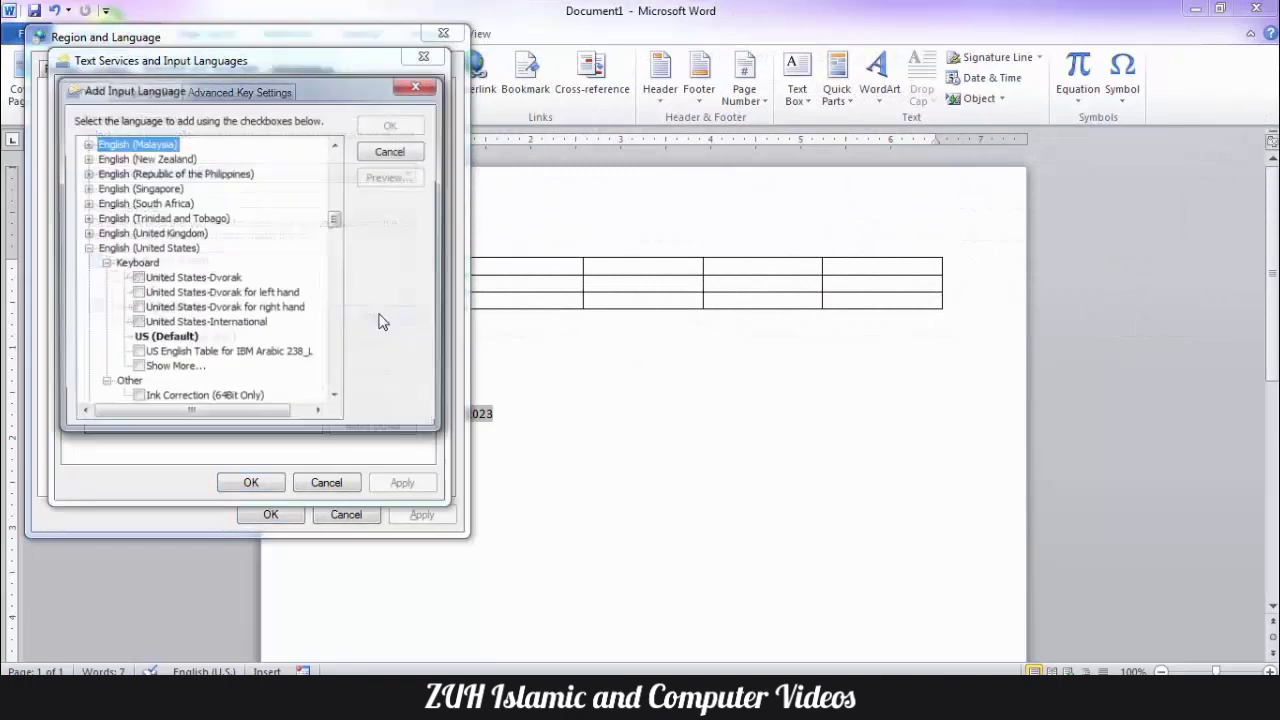
pyautogui.press('a')
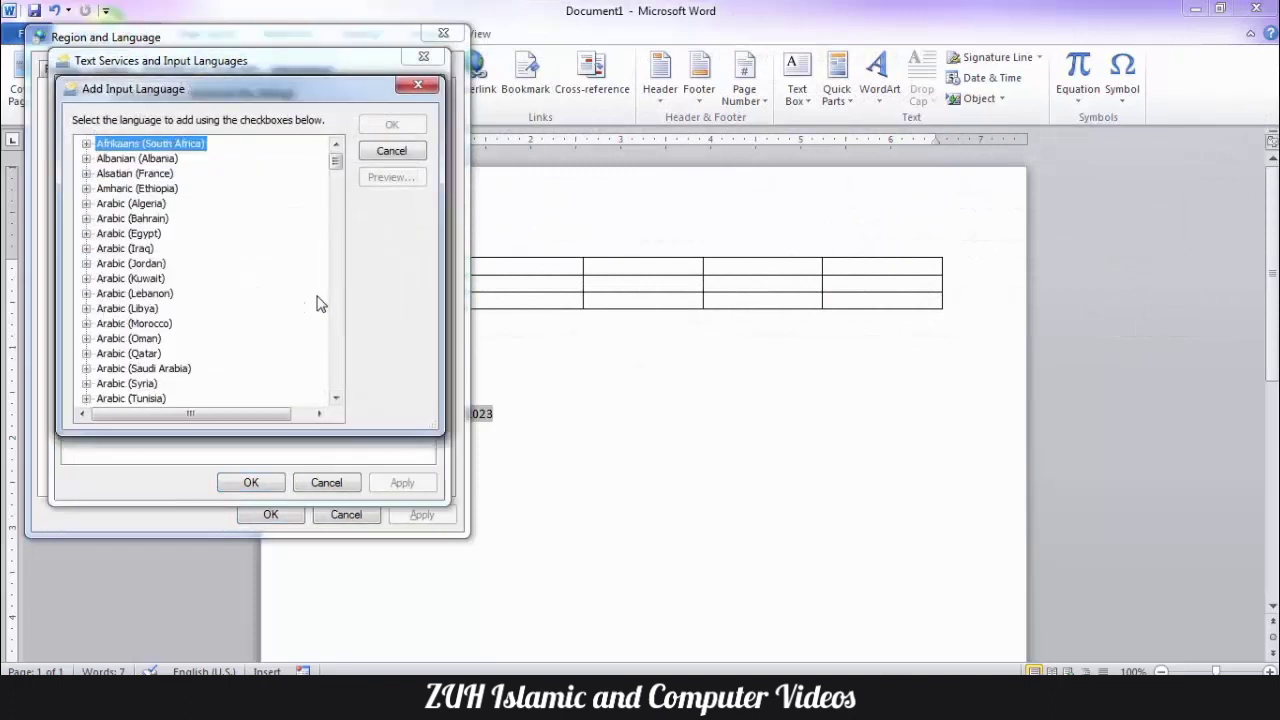
pyautogui.press('Down')
pyautogui.press('Down')
pyautogui.press('Down')
pyautogui.press('Down')
pyautogui.press('Down')
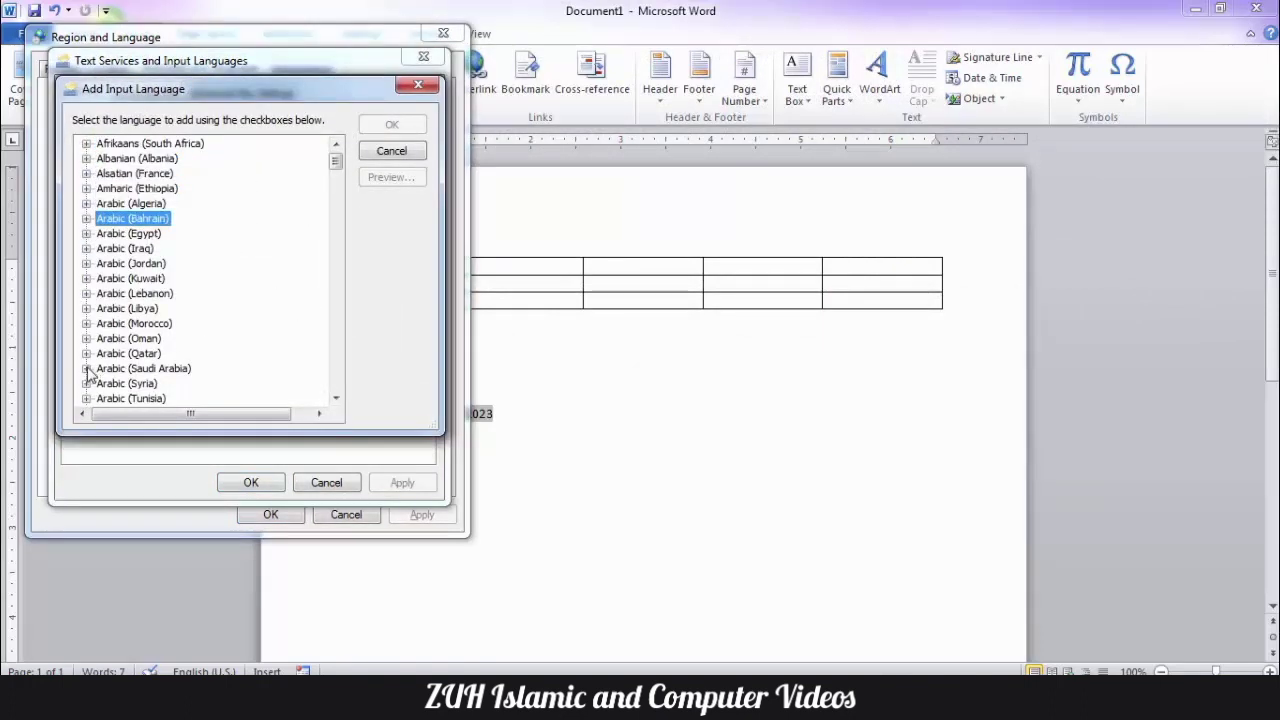
pyautogui.click(86, 368)
pyautogui.click(104, 383)
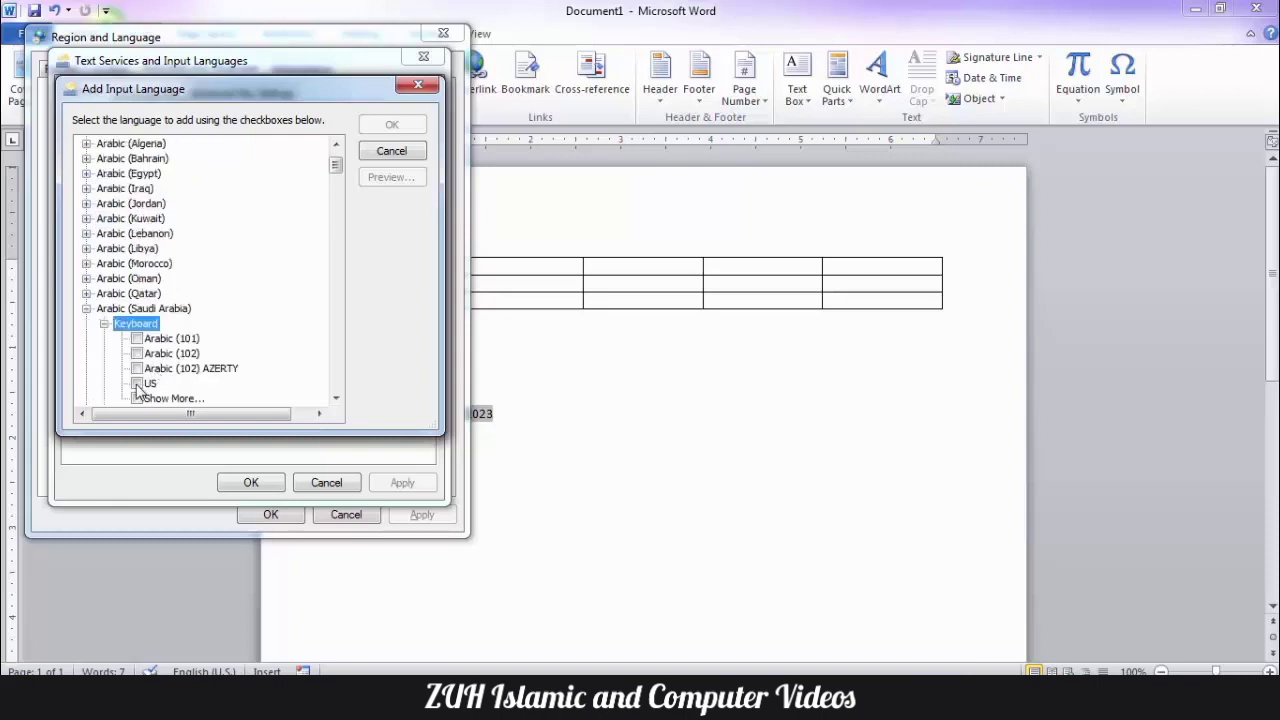
pyautogui.click(137, 384)
pyautogui.click(391, 125)
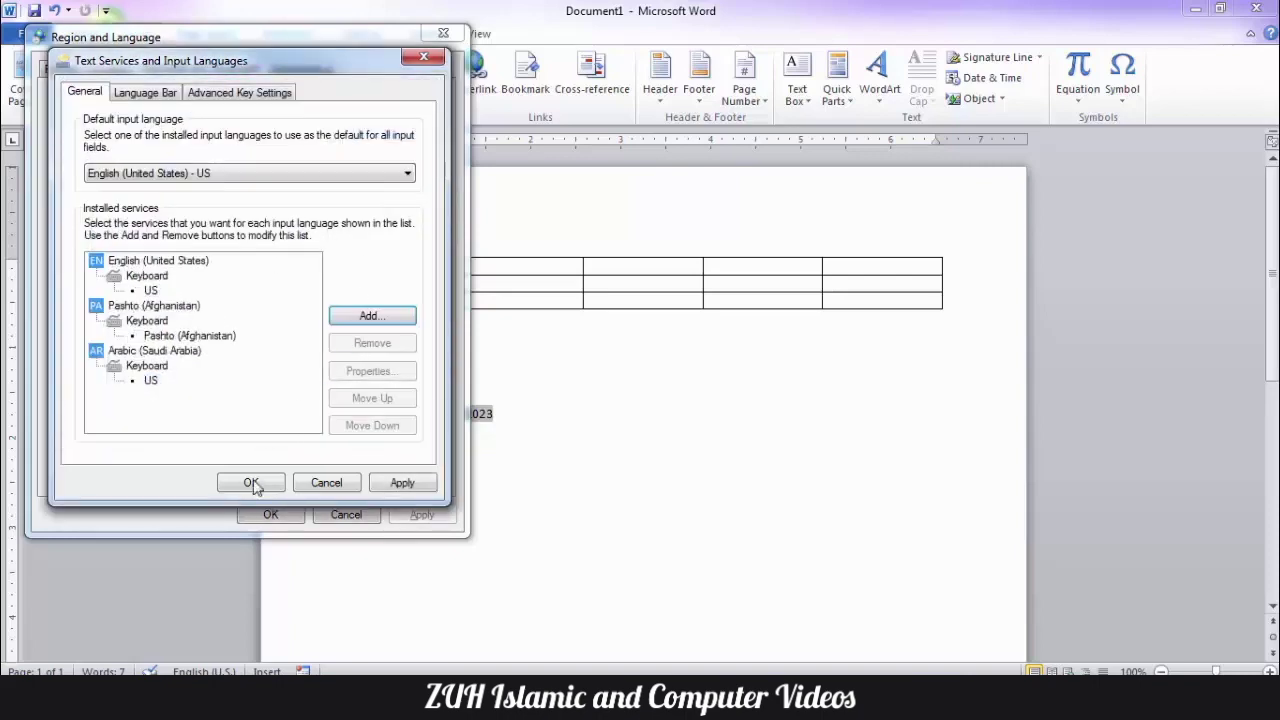
# Confirm the added input language, close the Region and Language settings and return to the document.
pyautogui.click(251, 482)
pyautogui.click(271, 514)
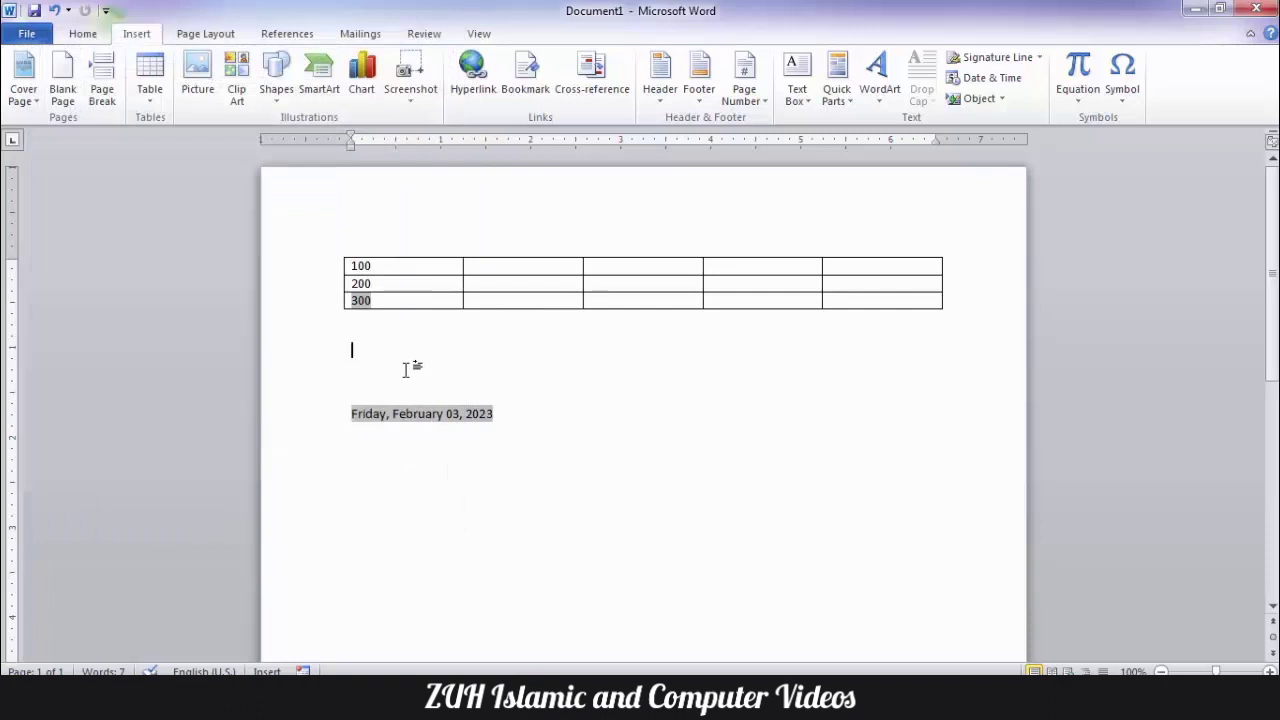
pyautogui.click(363, 329)
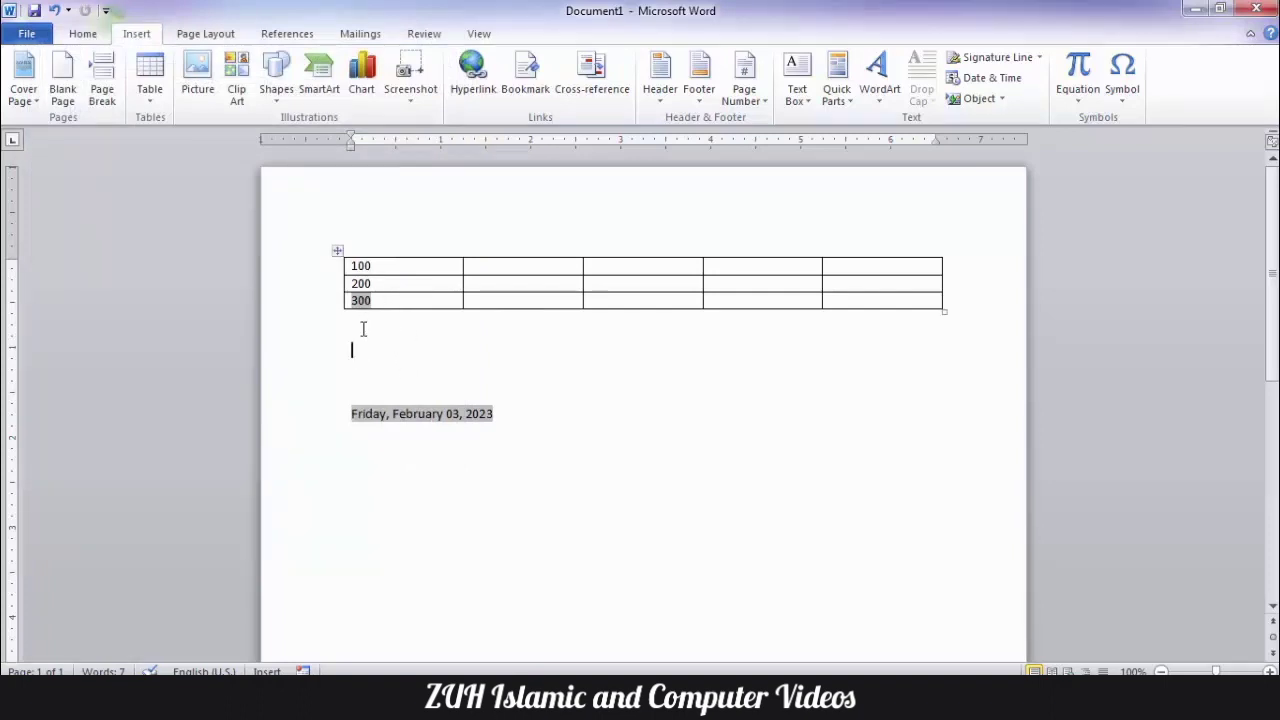
# Set the Numeral option to Hindi under Show document content in the advanced Word options and apply it.
pyautogui.hotkey('alt', 't')
pyautogui.press('o')
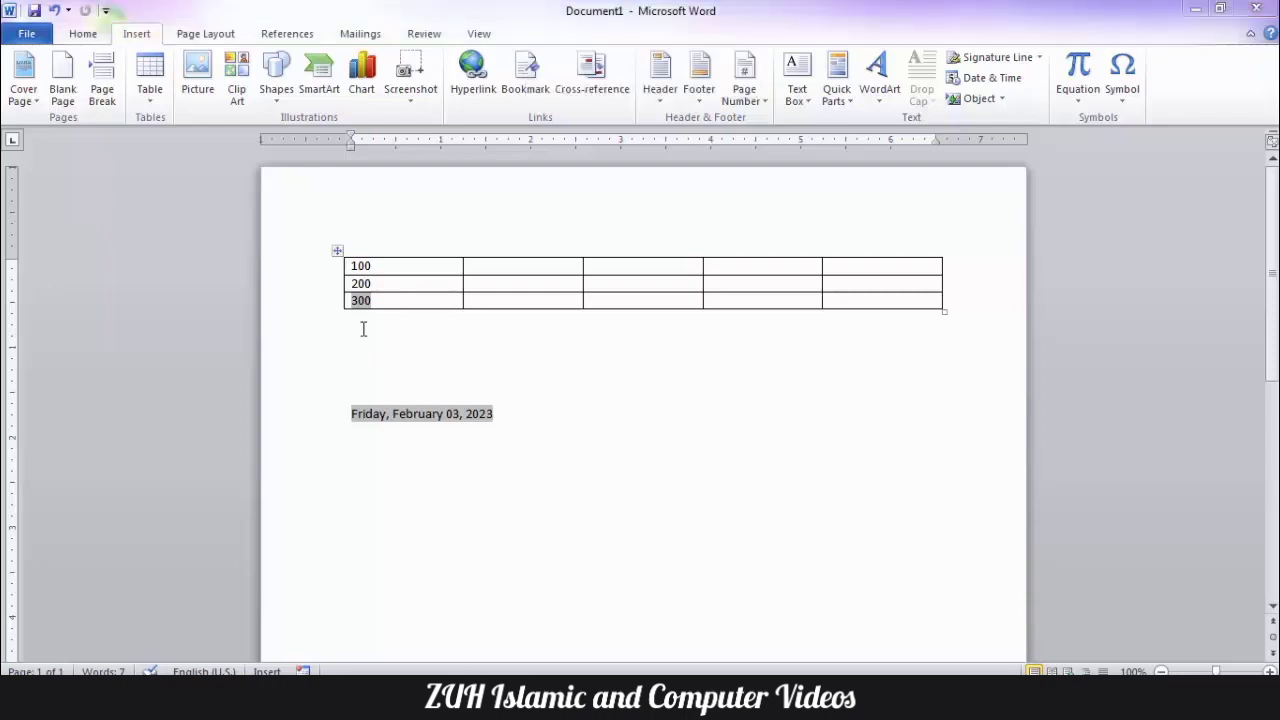
pyautogui.click(510, 184)
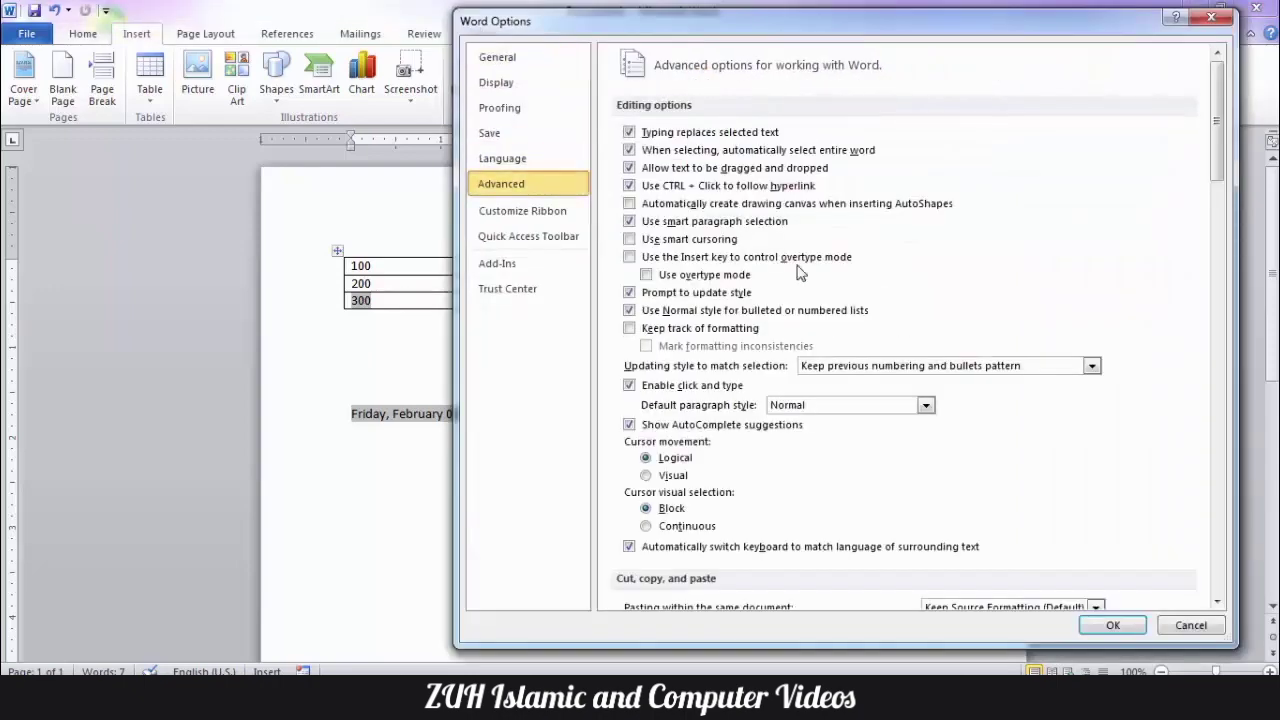
pyautogui.scroll(-10, 800, 270)
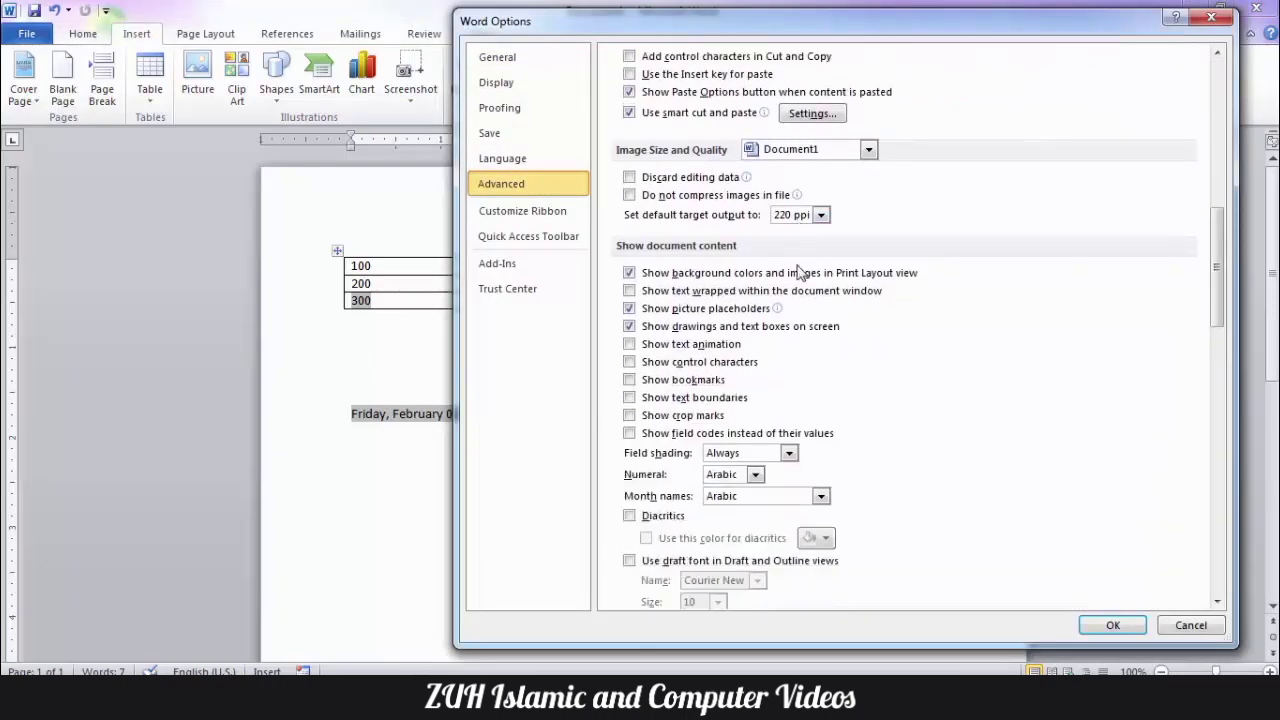
pyautogui.scroll(-3, 800, 270)
pyautogui.click(756, 295)
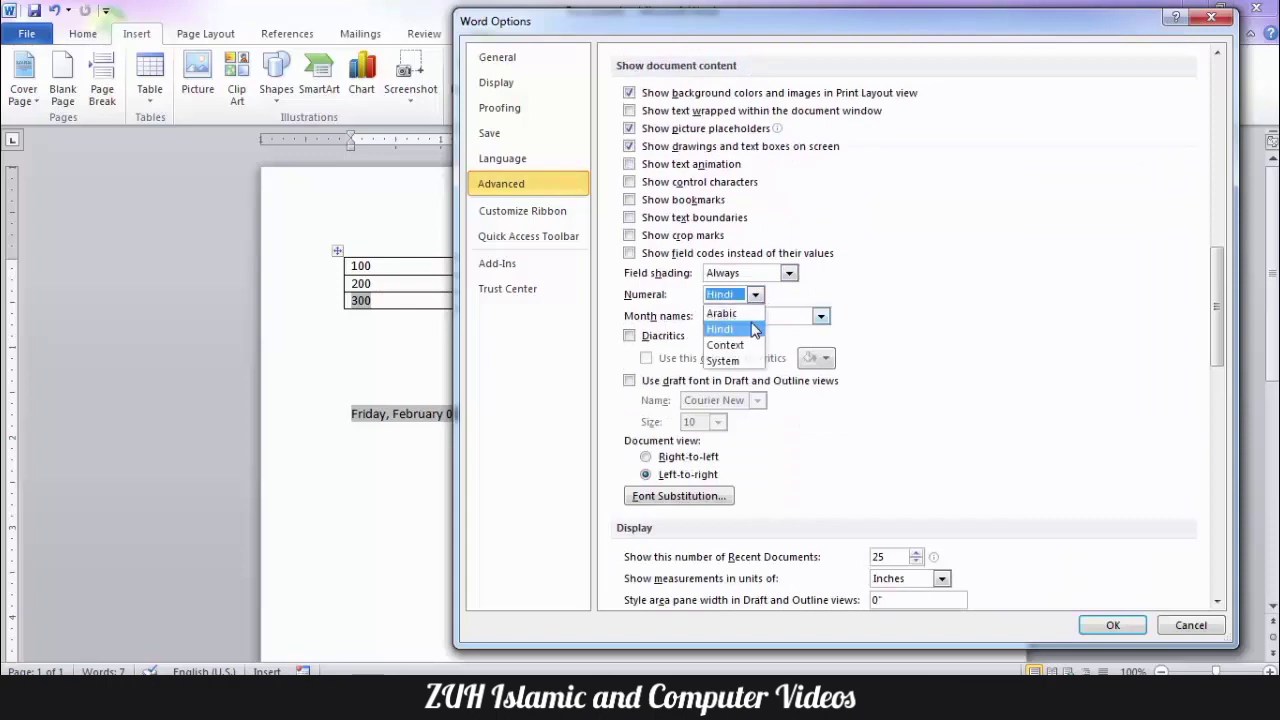
pyautogui.click(757, 329)
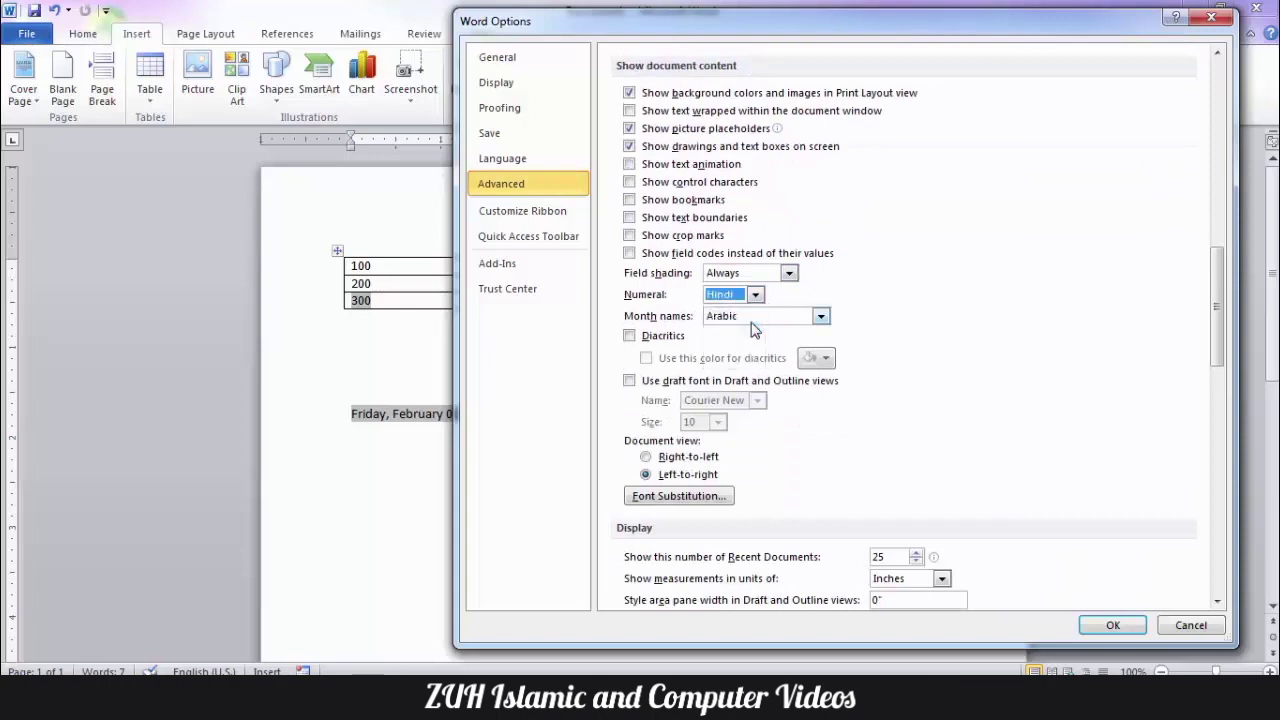
pyautogui.click(1110, 625)
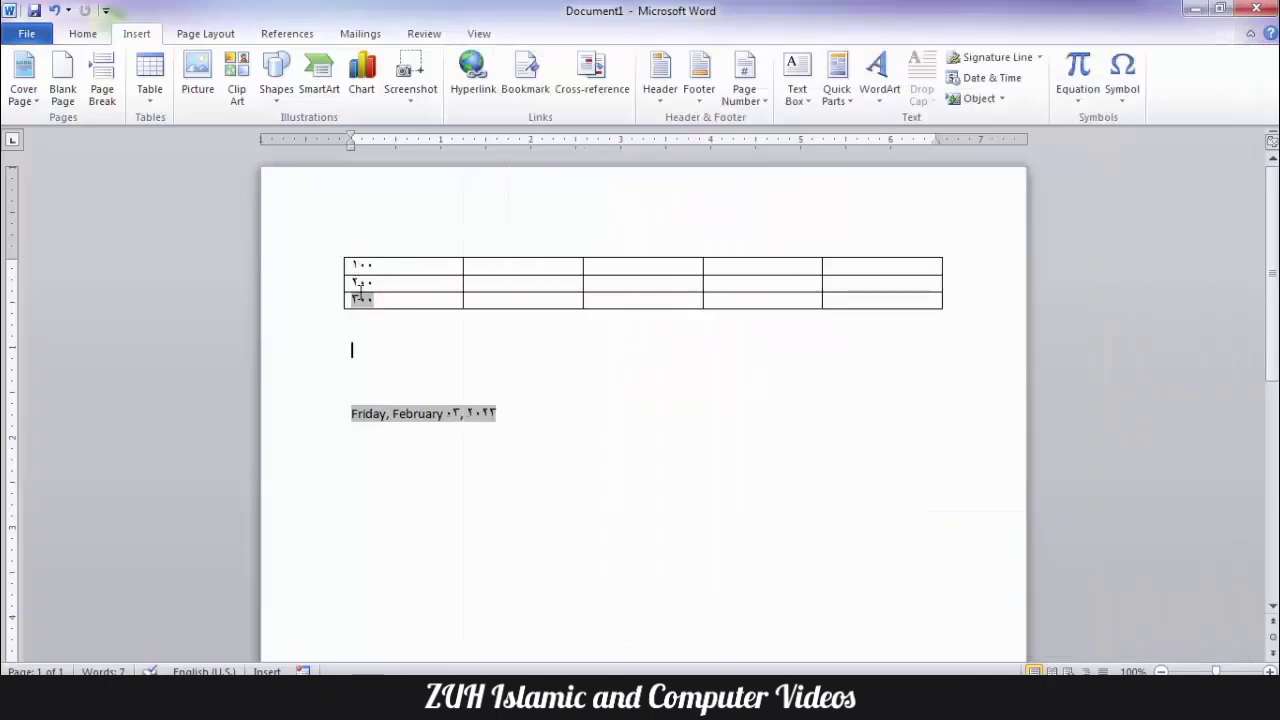
# Set the Month names option to English transliterated in the advanced Word options and apply it.
pyautogui.click(422, 356)
pyautogui.hotkey('alt', 'f')
pyautogui.press('t')
pyautogui.click(505, 183)
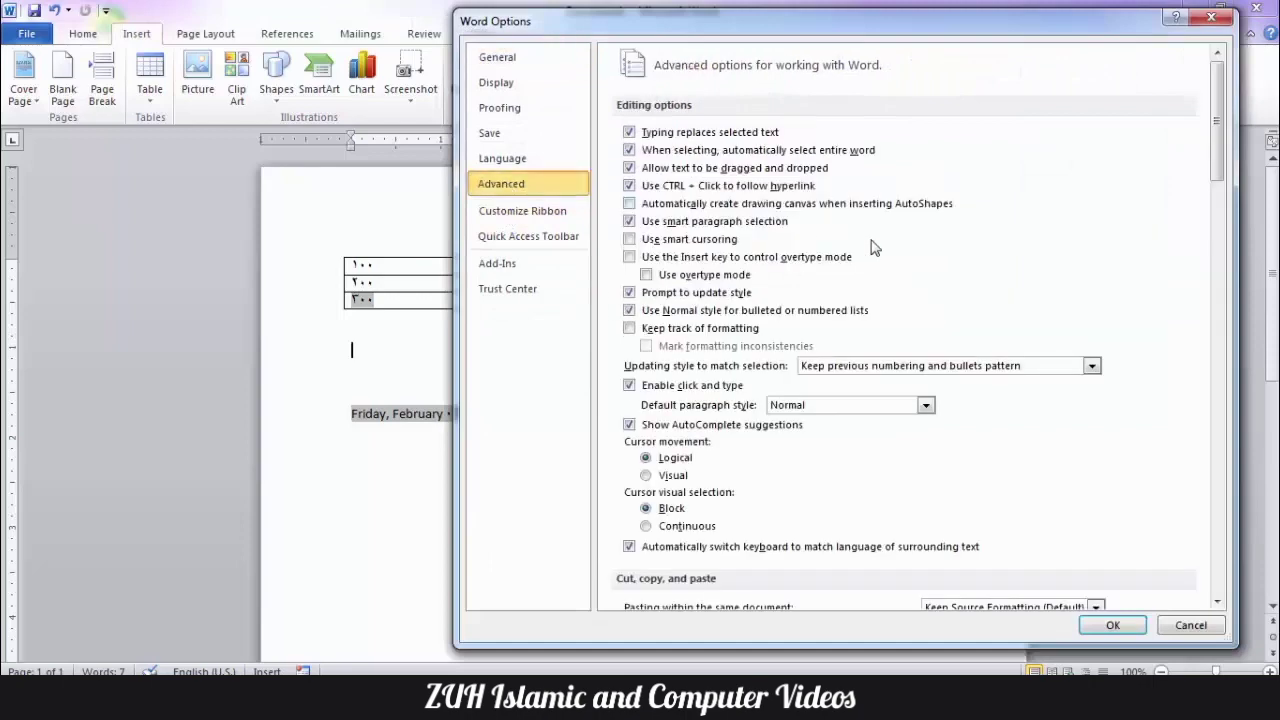
pyautogui.scroll(-15, 872, 247)
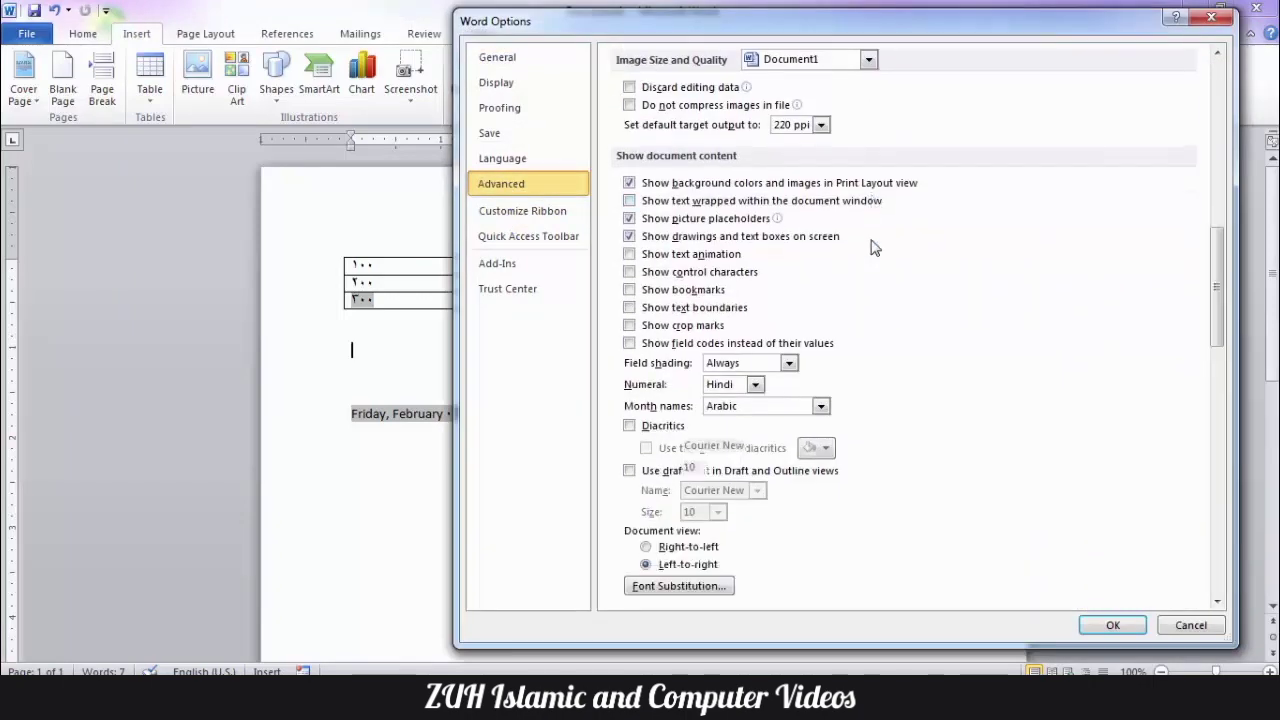
pyautogui.scroll(-2, 872, 247)
pyautogui.click(785, 322)
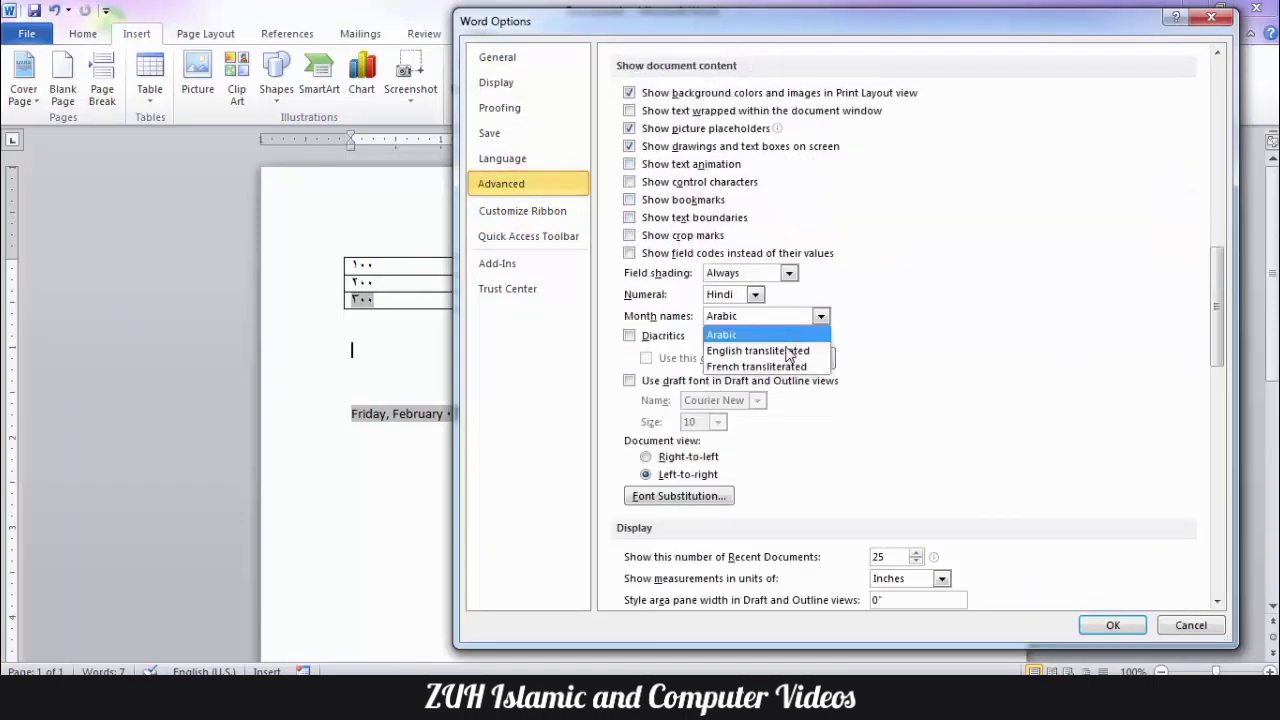
pyautogui.click(787, 353)
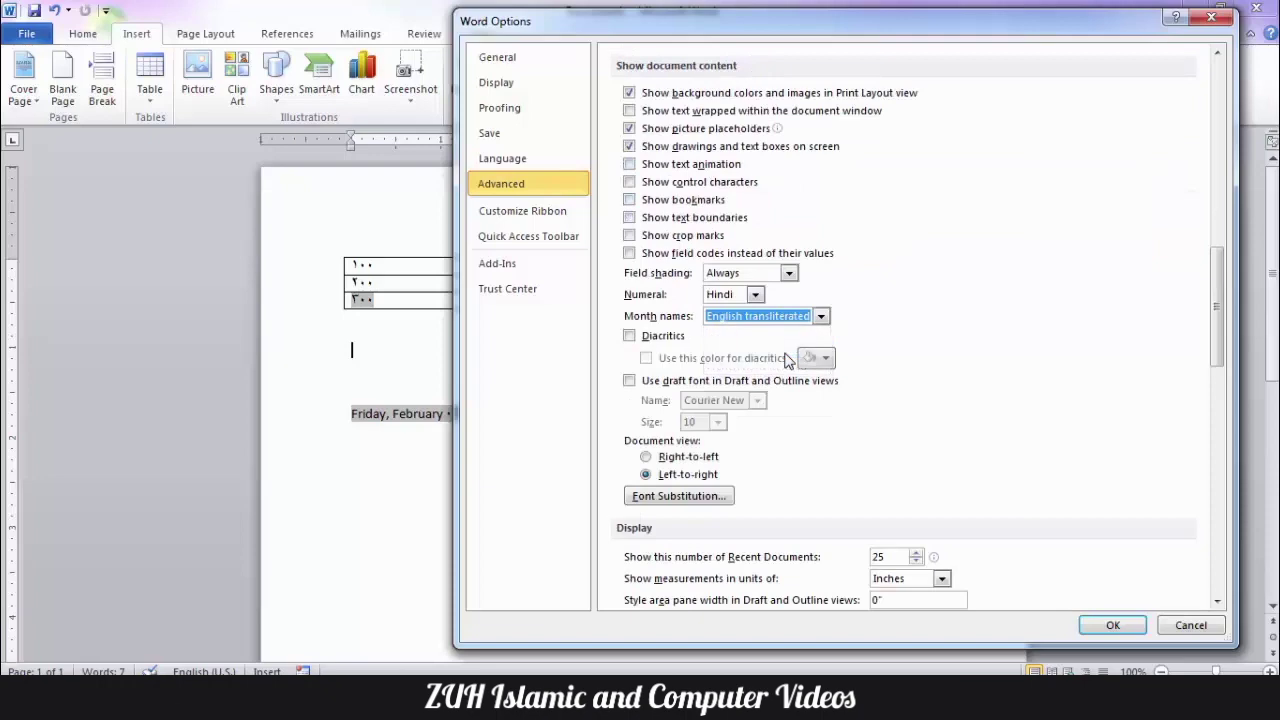
pyautogui.click(1113, 625)
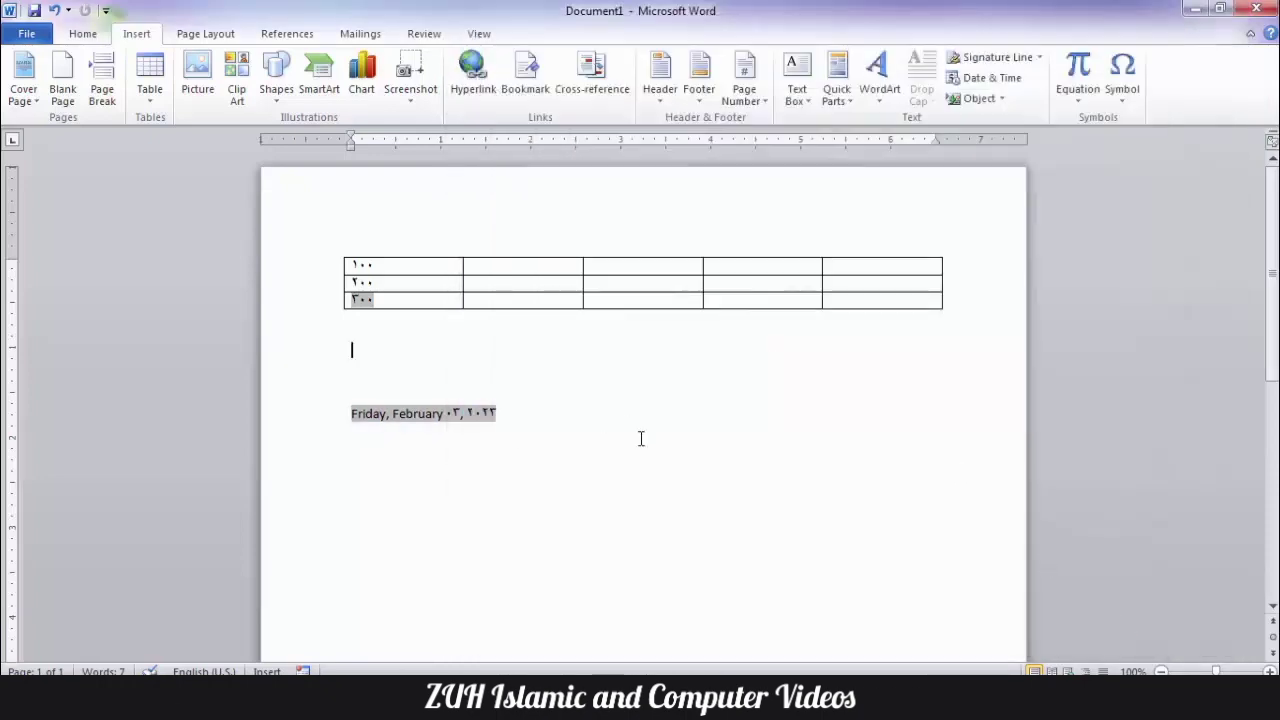
# Set the Month names option to French transliterated in the advanced Word options and apply it.
pyautogui.hotkey('alt', 't')
pyautogui.press('o')
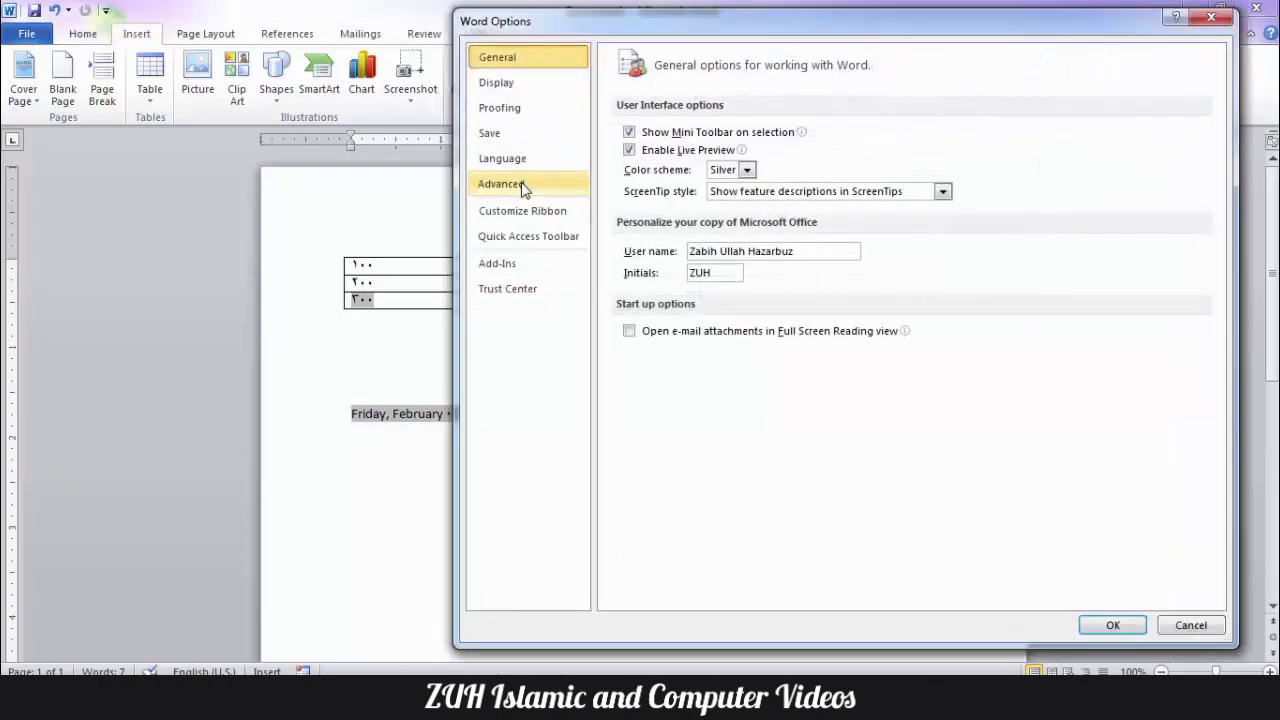
pyautogui.click(522, 183)
pyautogui.scroll(-18, 833, 226)
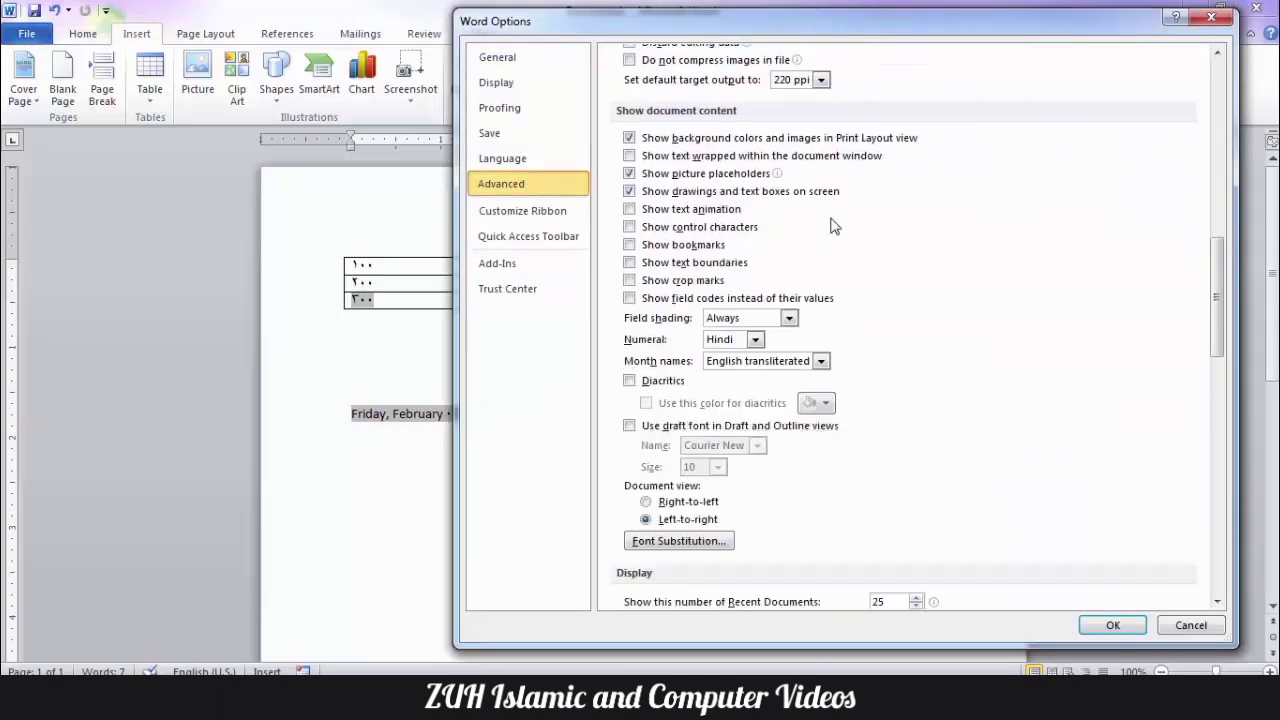
pyautogui.click(821, 227)
pyautogui.click(760, 275)
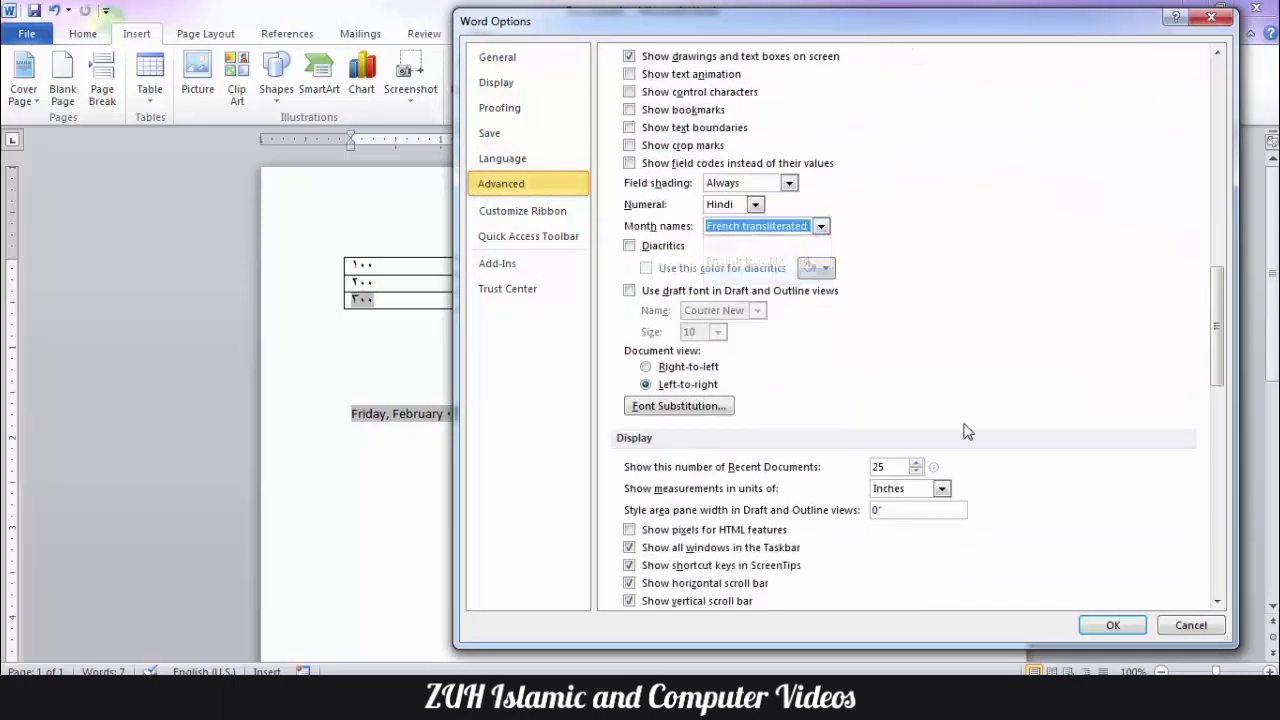
pyautogui.click(1100, 624)
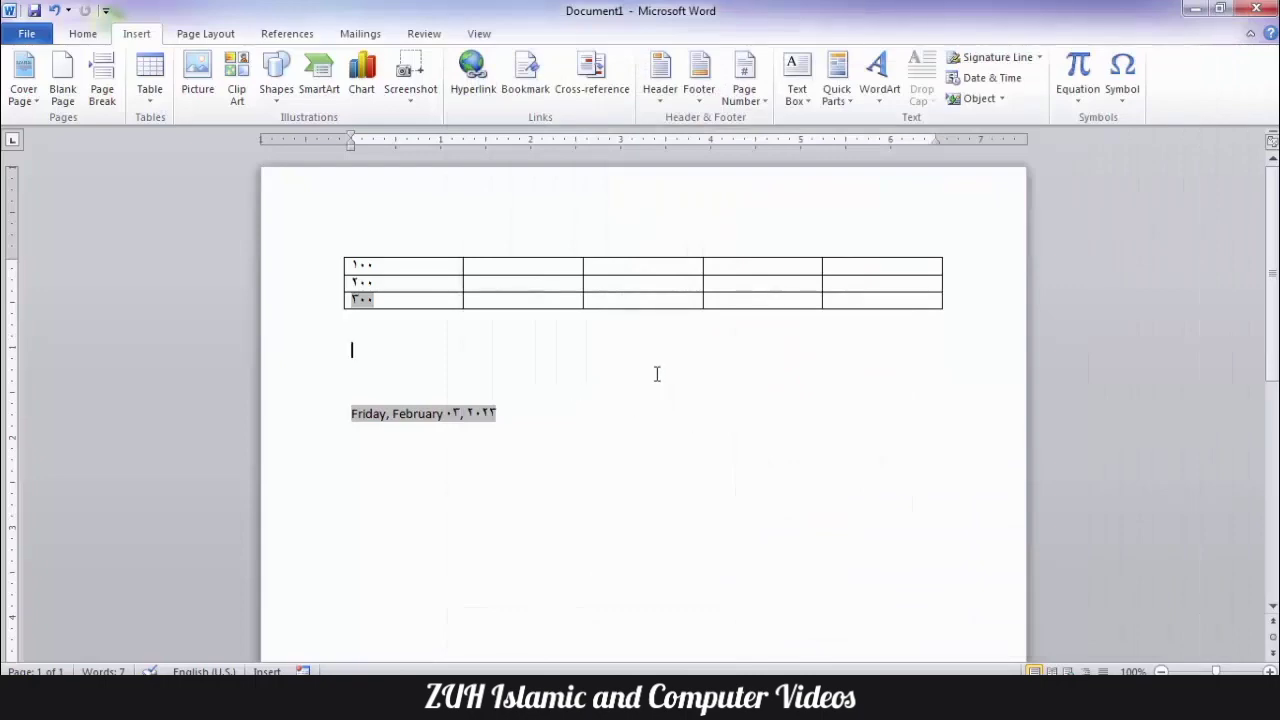
# Enable Diacritics in the advanced Word options, give diacritics their own teal color and apply the settings.
pyautogui.hotkey('alt', 't')
pyautogui.press('o')
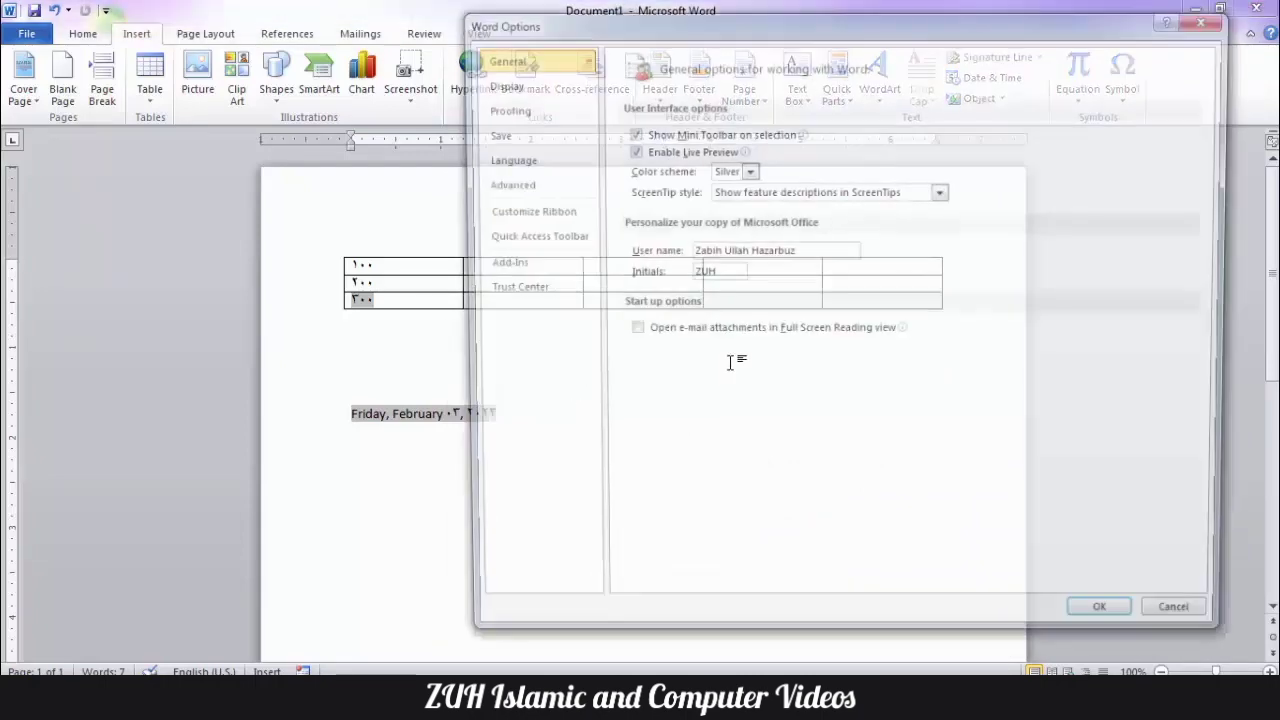
pyautogui.click(525, 186)
pyautogui.scroll(-15, 838, 206)
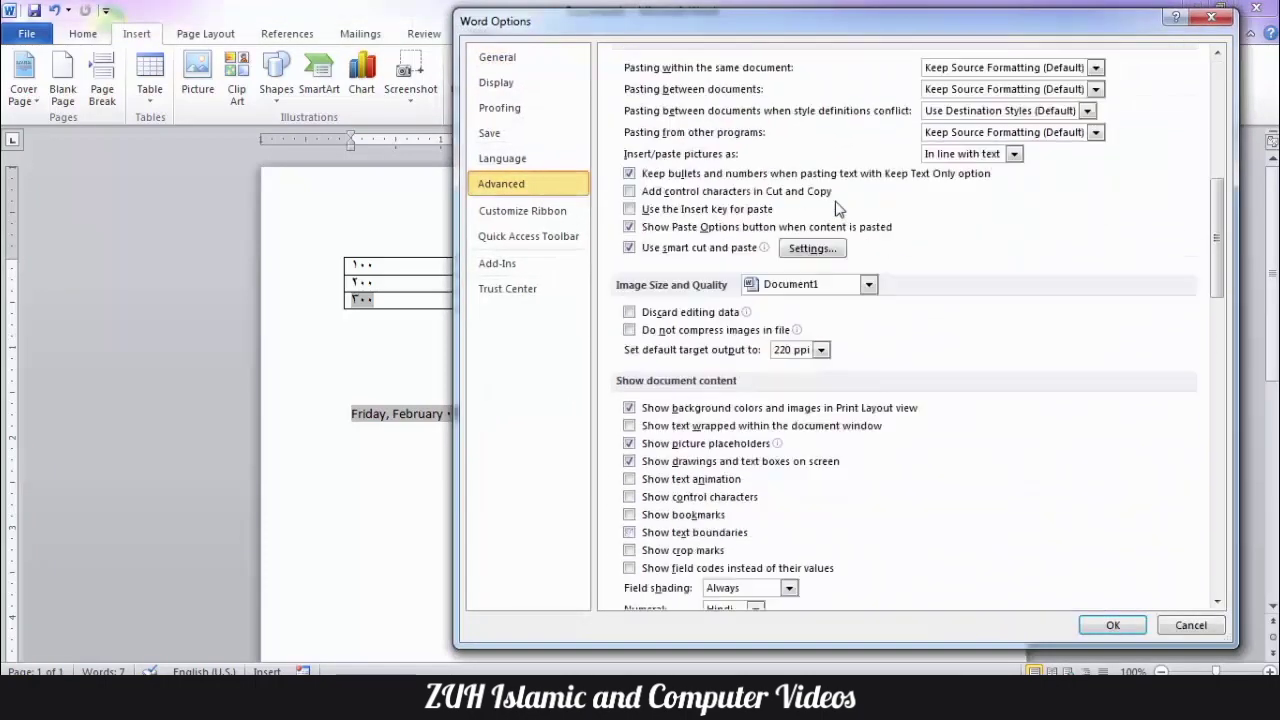
pyautogui.scroll(-2, 838, 208)
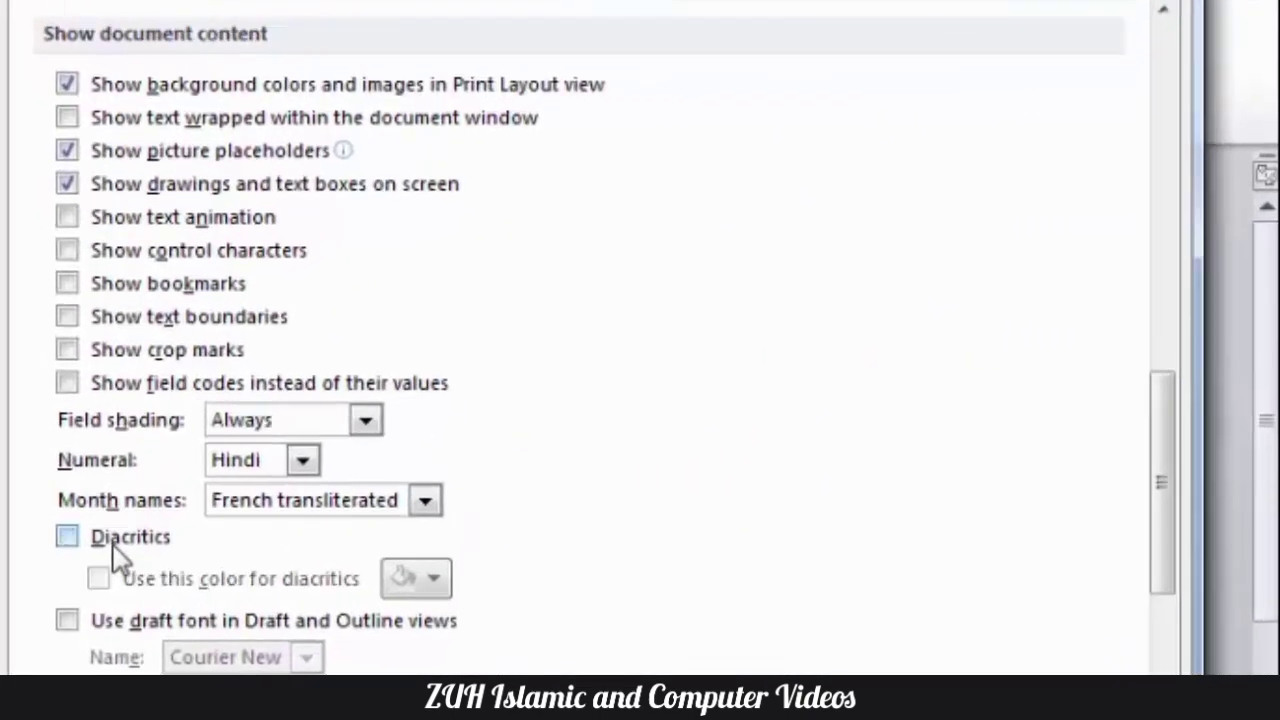
pyautogui.click(115, 556)
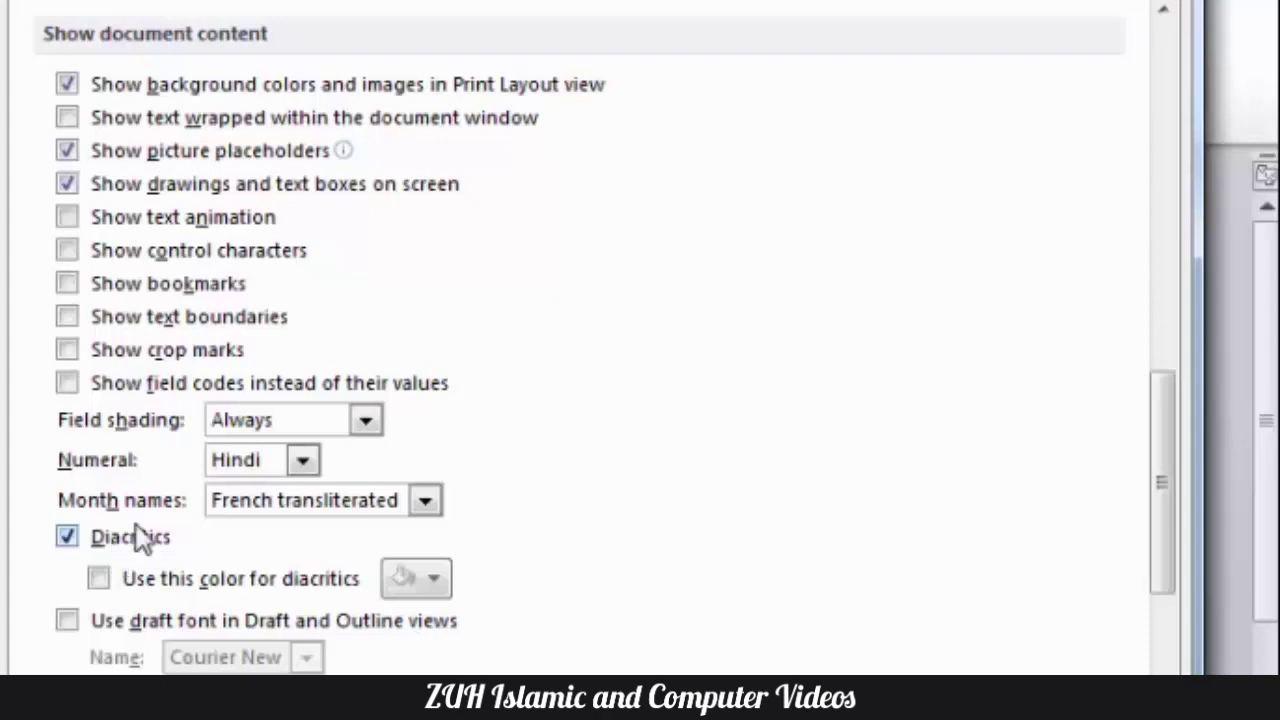
pyautogui.click(228, 590)
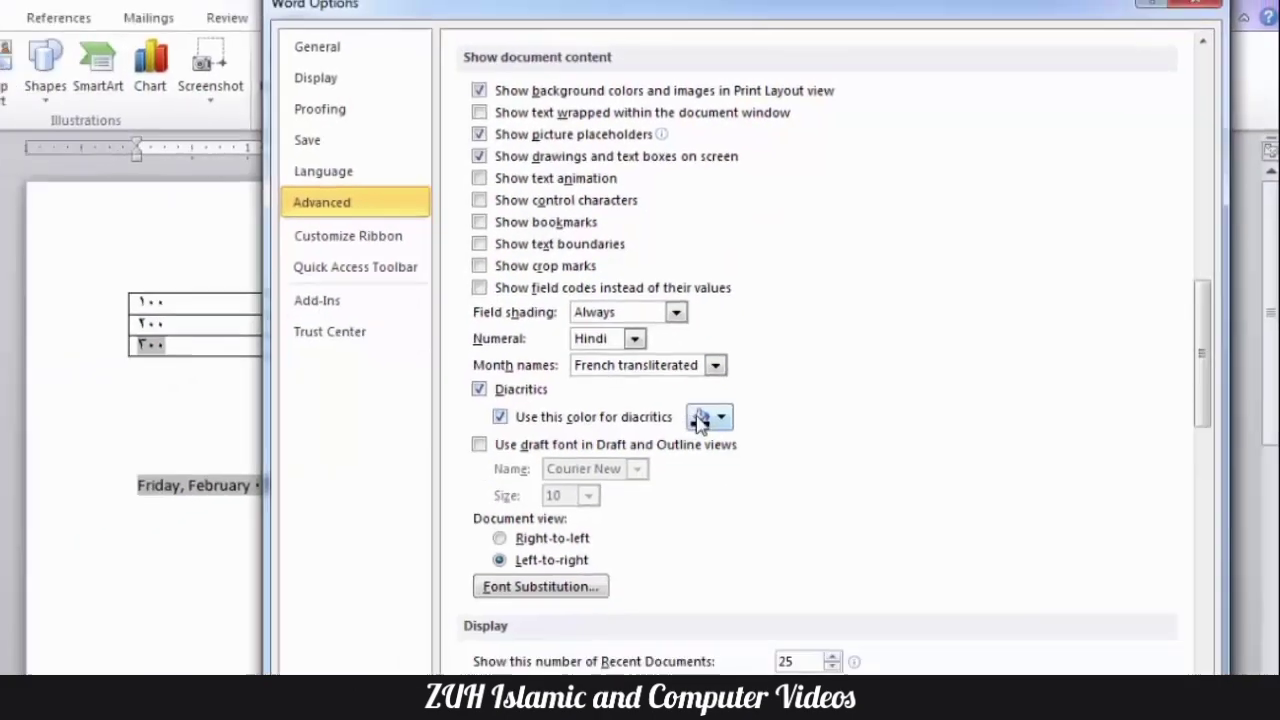
pyautogui.click(428, 580)
pyautogui.click(806, 430)
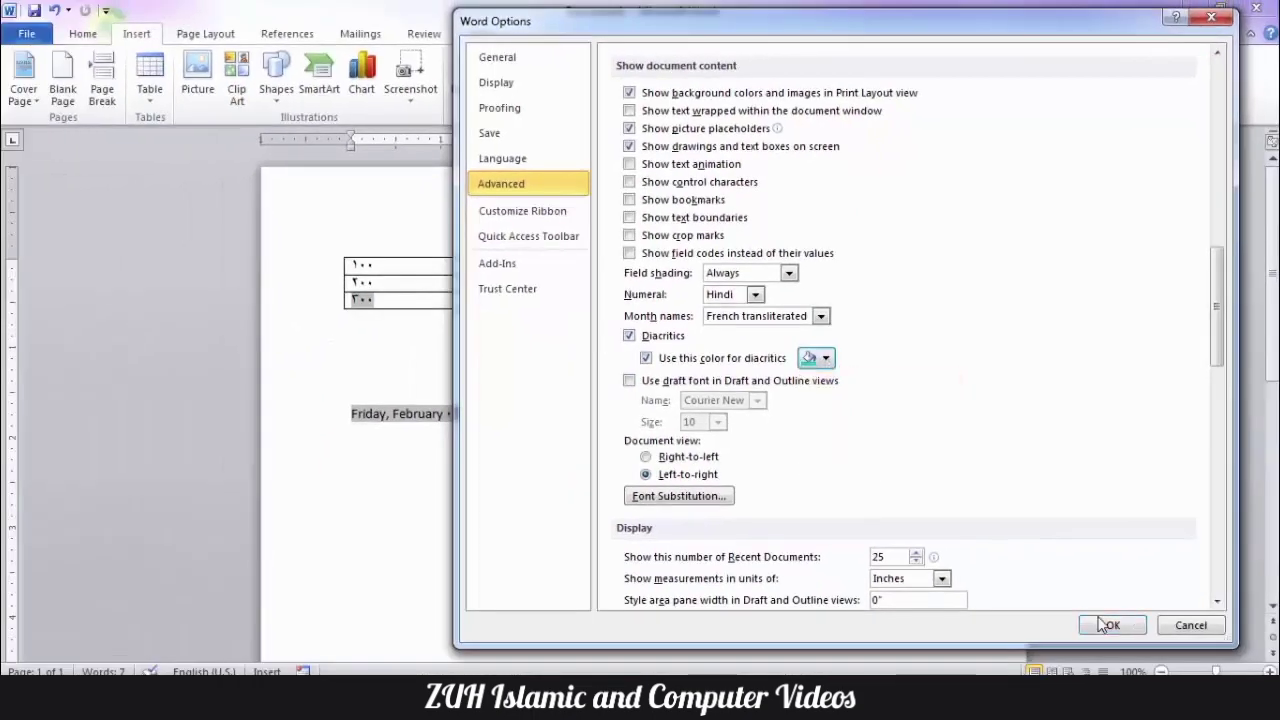
pyautogui.click(1110, 624)
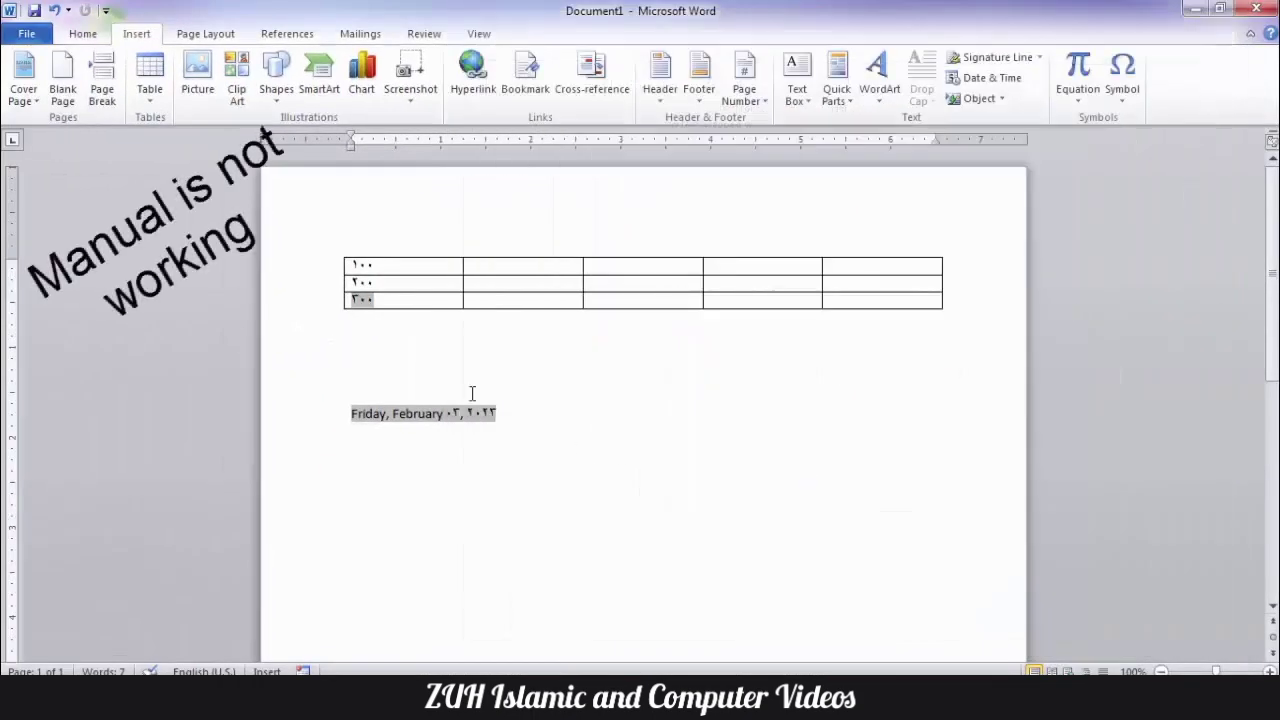
# Enlarge the font on the empty line above the date and try to enter an accented letter "a" there.
pyautogui.hotkey('ctrl', 'shift', '.')
pyautogui.hotkey('ctrl', 'shift', '.')
pyautogui.hotkey('ctrl', 'shift', '.')
pyautogui.hotkey('ctrl', 'shift', '.')
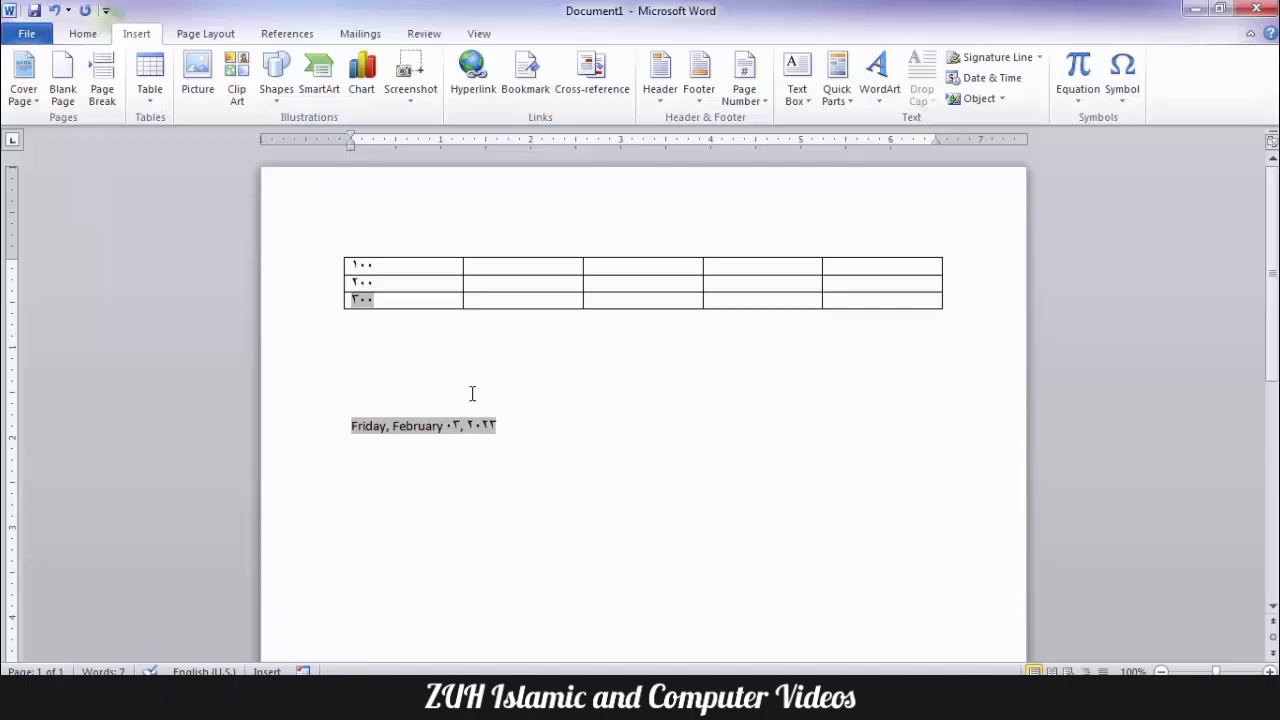
pyautogui.hotkey('ctrl', "'")
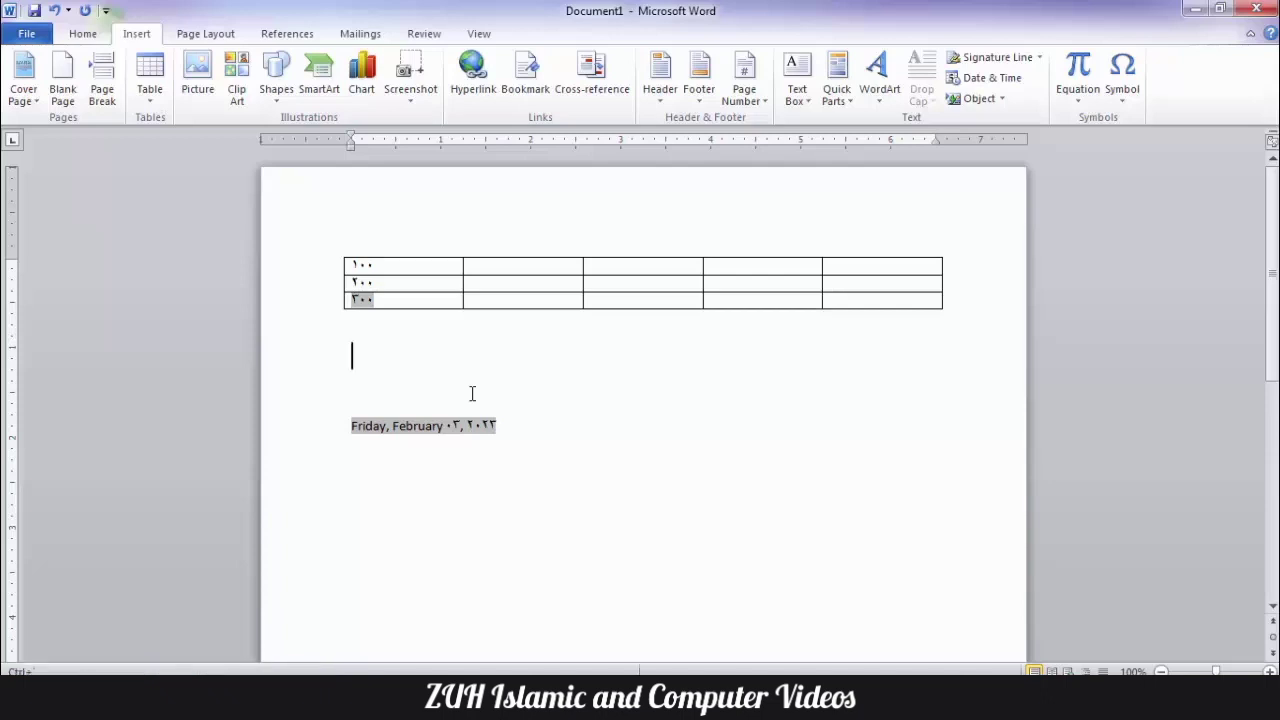
pyautogui.press('Escape')
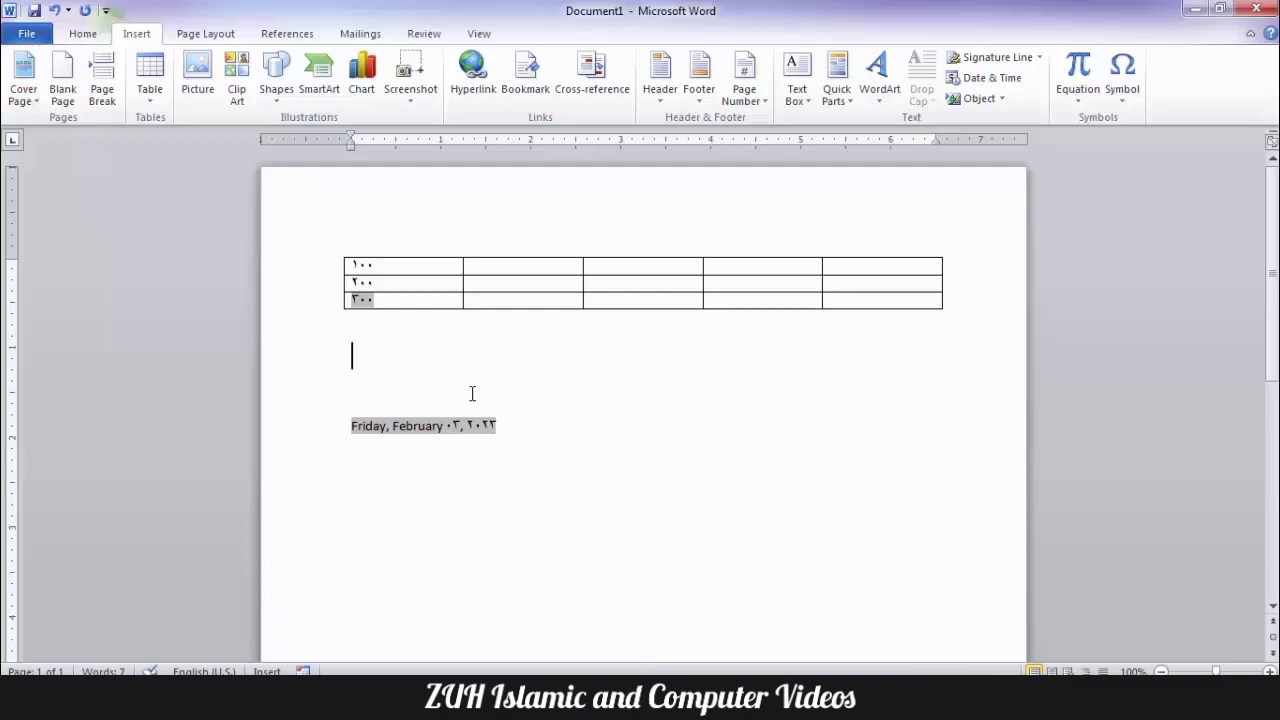
pyautogui.write('a')
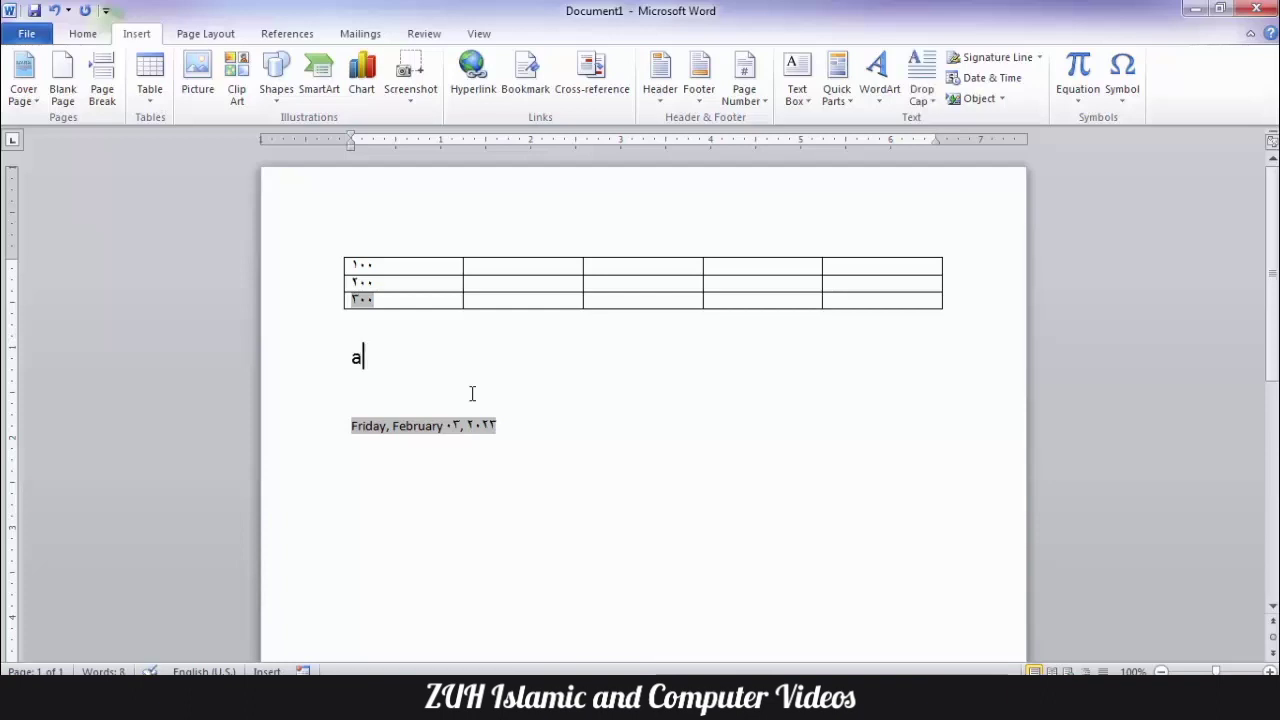
pyautogui.press('BackSpace')
pyautogui.hotkey('ctrl', '`')
pyautogui.write('a')
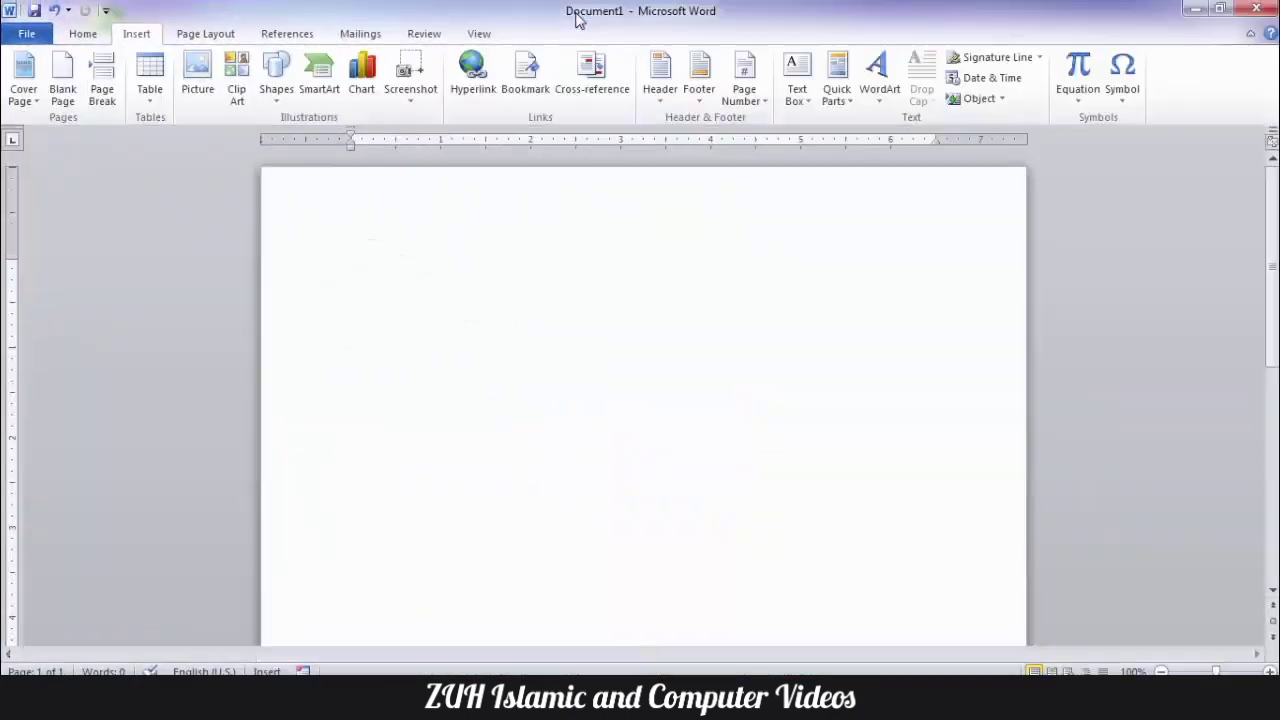
# Insert the Combining Grave Accent (0300) from the Combining Diacritical Marks symbol subset onto the letter B.
pyautogui.click(1122, 75)
pyautogui.click(1145, 234)
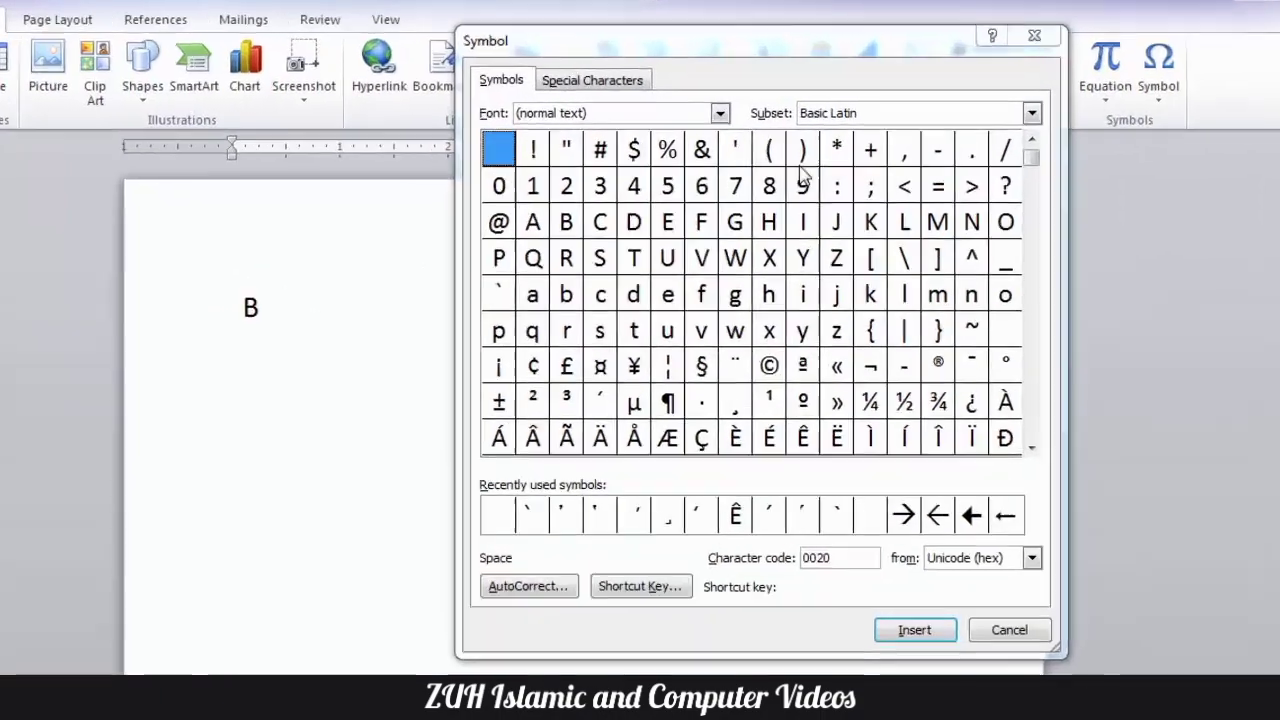
pyautogui.click(1016, 111)
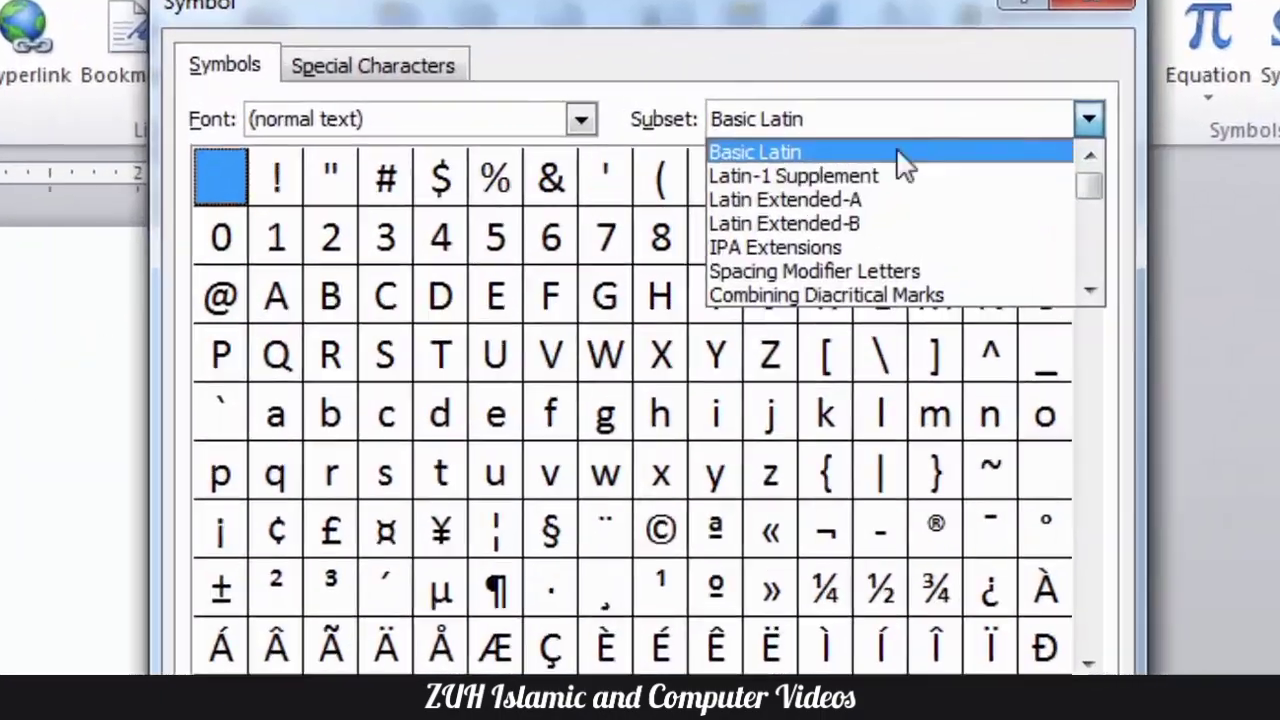
pyautogui.click(867, 201)
pyautogui.click(125, 402)
pyautogui.click(200, 408)
pyautogui.click(274, 405)
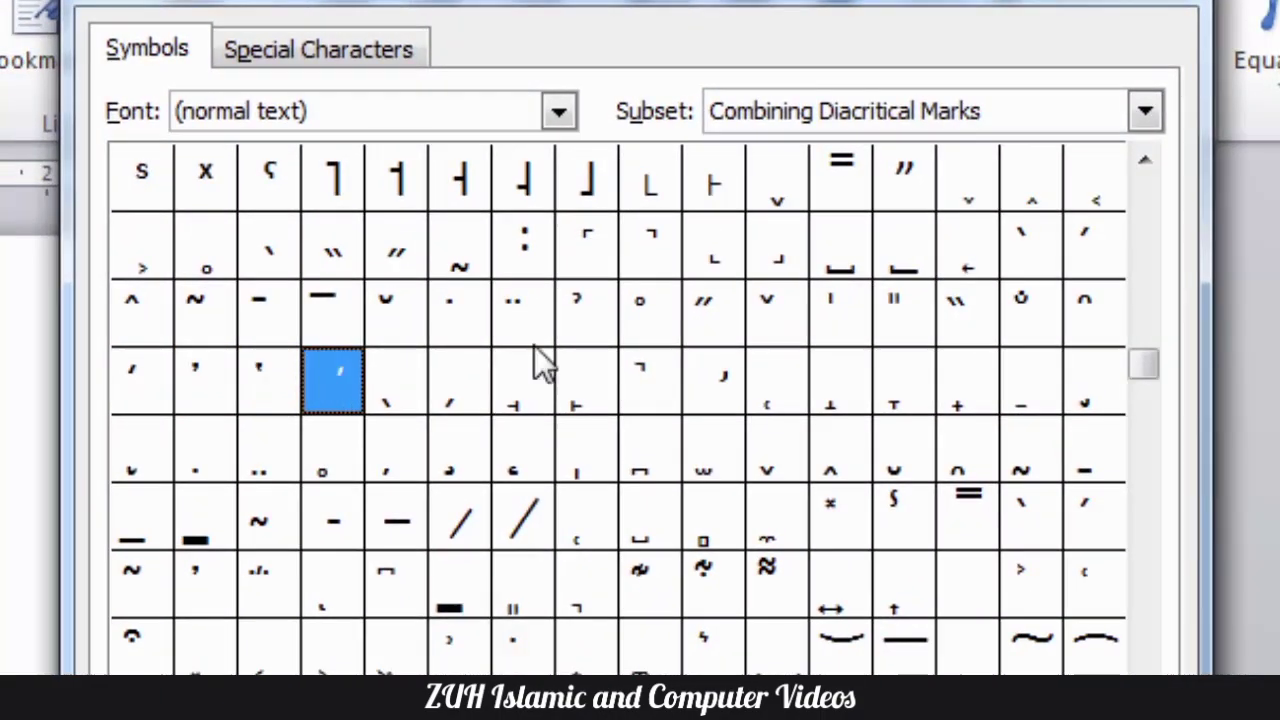
pyautogui.click(1012, 262)
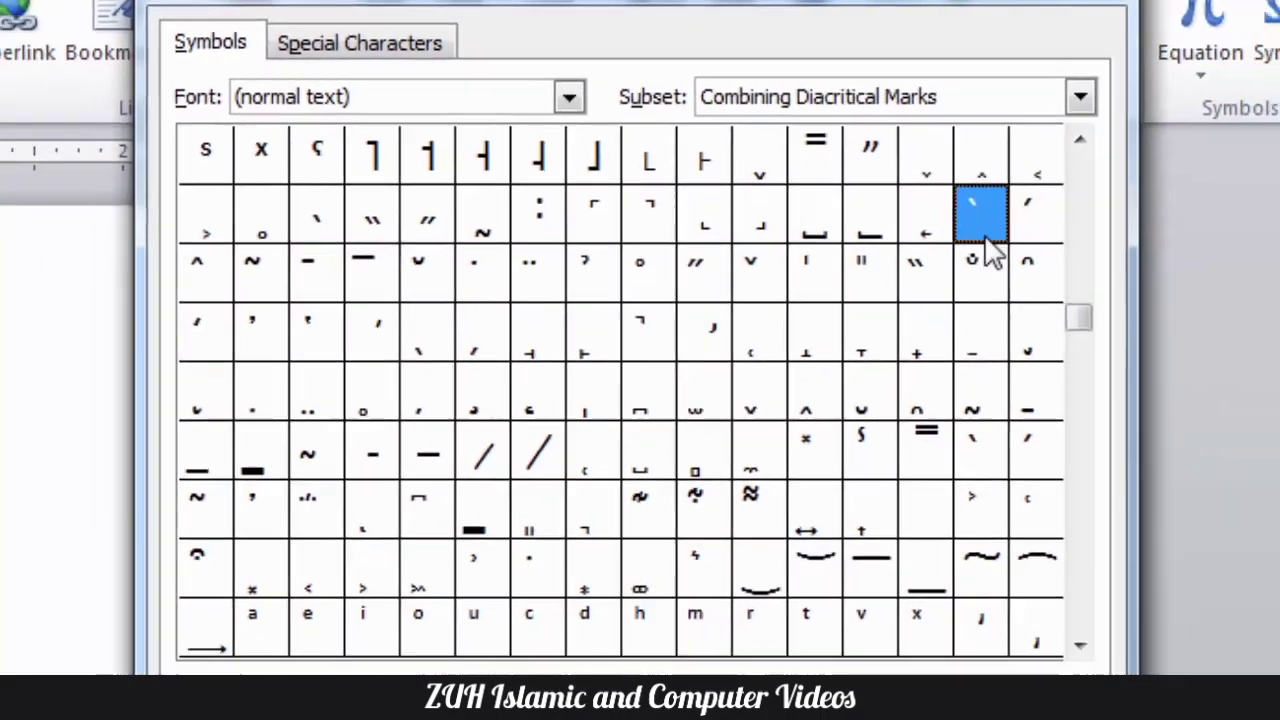
pyautogui.click(797, 620)
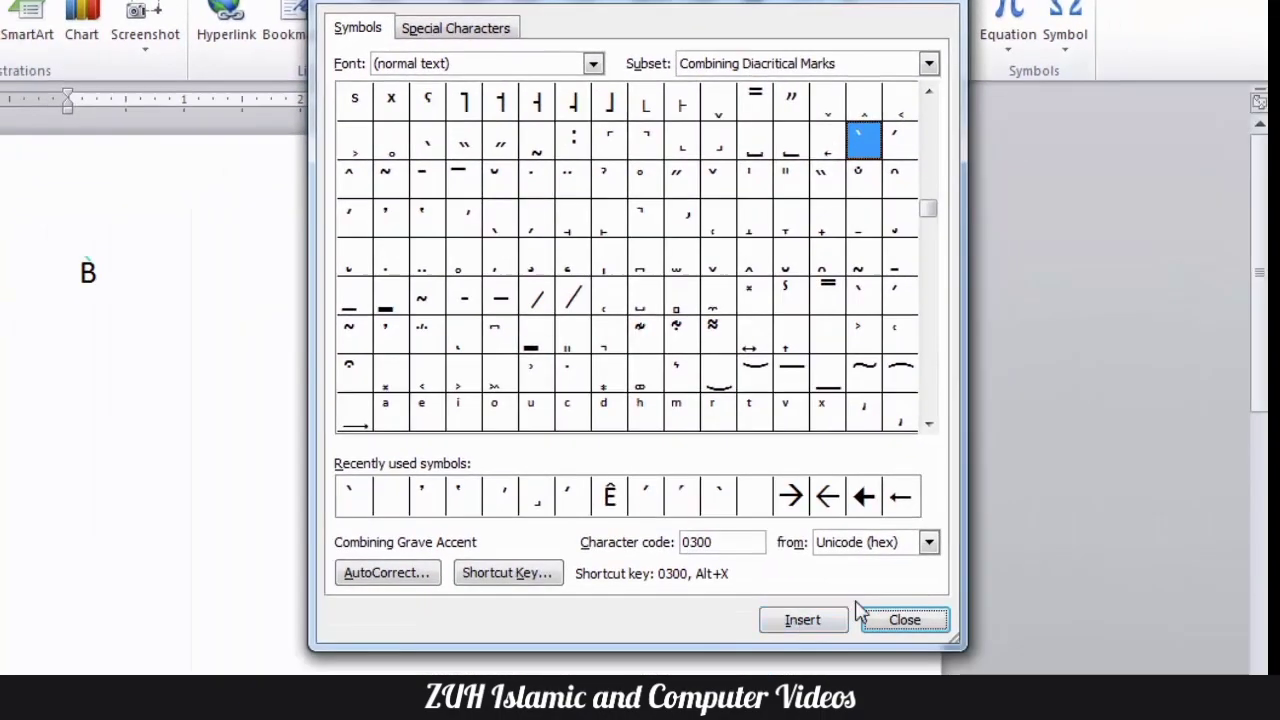
pyautogui.click(900, 617)
# Select the line with the accented B and increase its font size repeatedly until the letter is very large.
pyautogui.click(22, 268)
pyautogui.hotkey('ctrl', 'shift', '.')
pyautogui.hotkey('ctrl', 'shift', '.')
pyautogui.hotkey('ctrl', 'shift', '.')
pyautogui.hotkey('ctrl', 'shift', '.')
pyautogui.hotkey('ctrl', 'shift', '.')
pyautogui.hotkey('ctrl', 'shift', '.')
pyautogui.hotkey('ctrl', 'shift', '.')
pyautogui.hotkey('ctrl', 'shift', '.')
pyautogui.hotkey('ctrl', 'shift', '.')
pyautogui.hotkey('ctrl', 'shift', '.')
pyautogui.hotkey('ctrl', 'shift', '.')
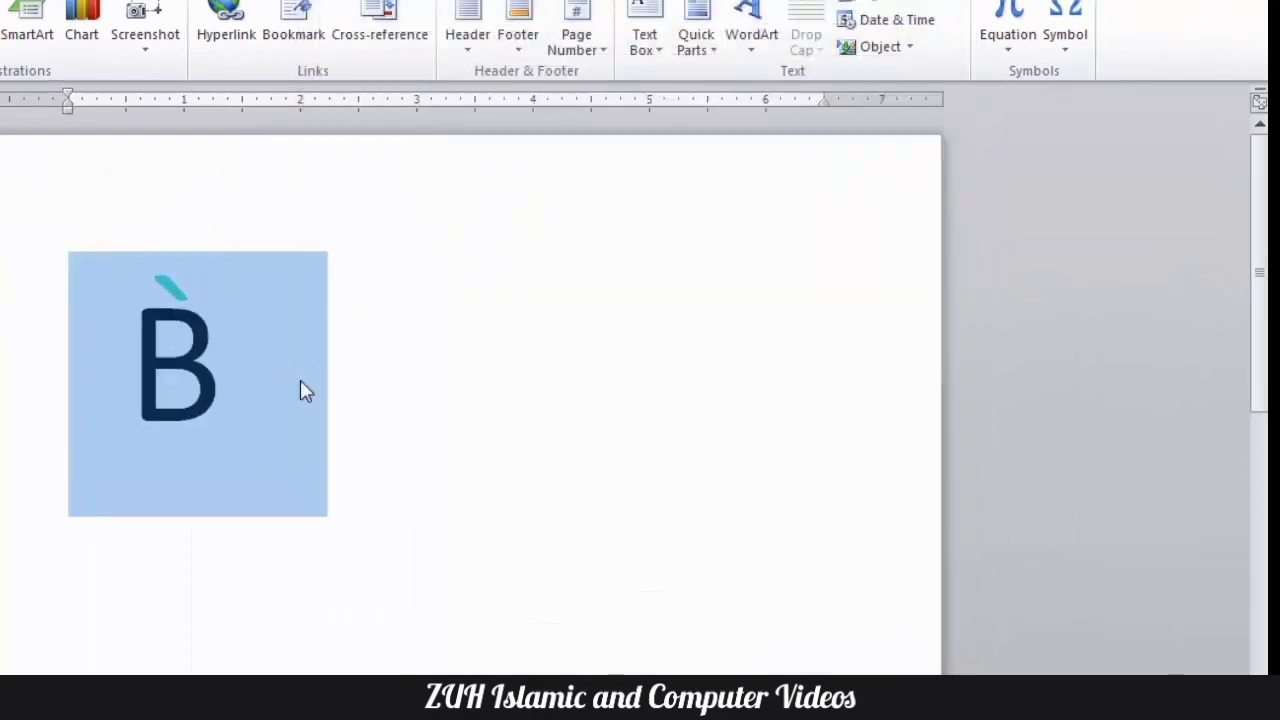
# Turn off "Use this color for diacritics" in the advanced Word options and apply the change to the large accented B.
pyautogui.click(243, 365)
pyautogui.hotkey('alt', 't')
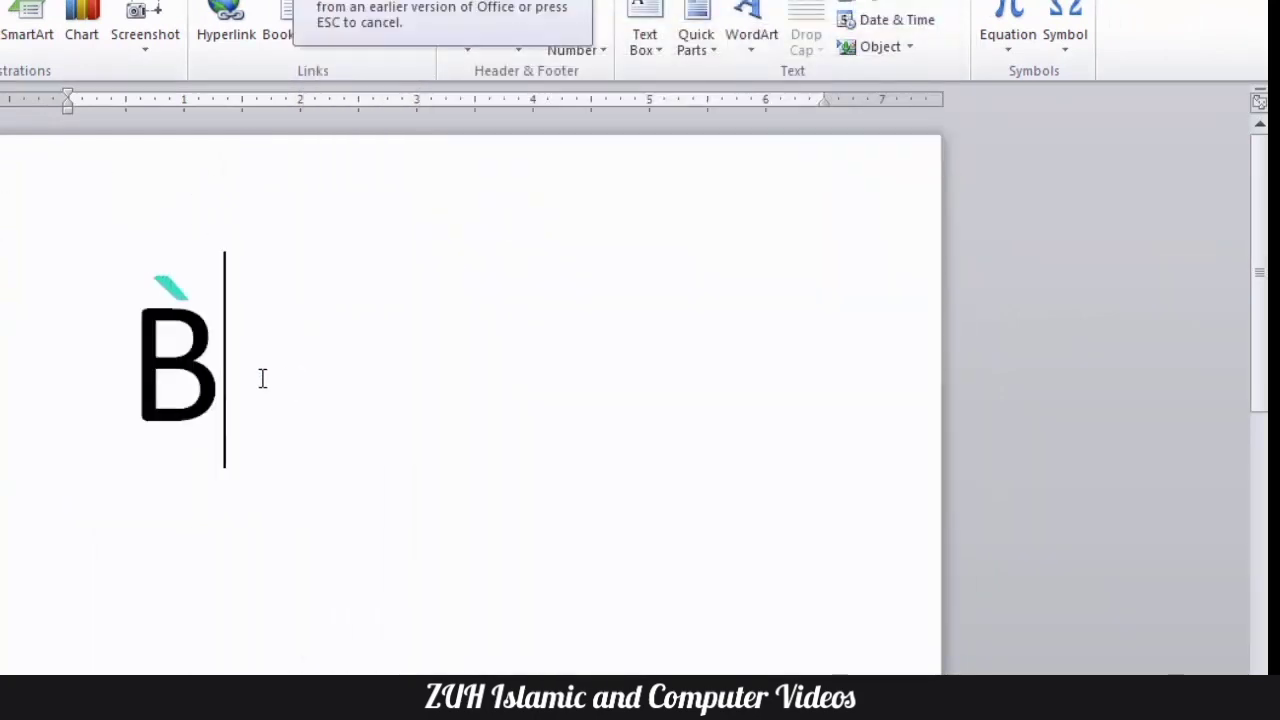
pyautogui.press('o')
pyautogui.click(262, 156)
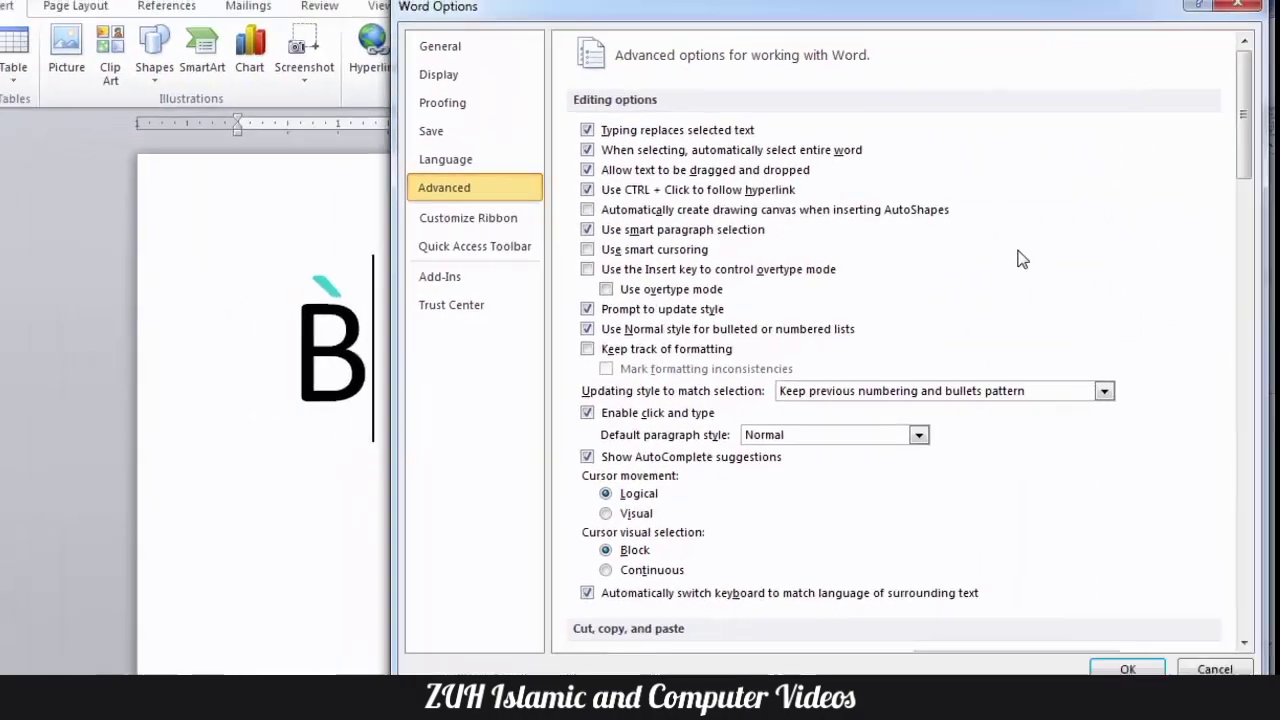
pyautogui.scroll(-15, 933, 235)
pyautogui.click(680, 371)
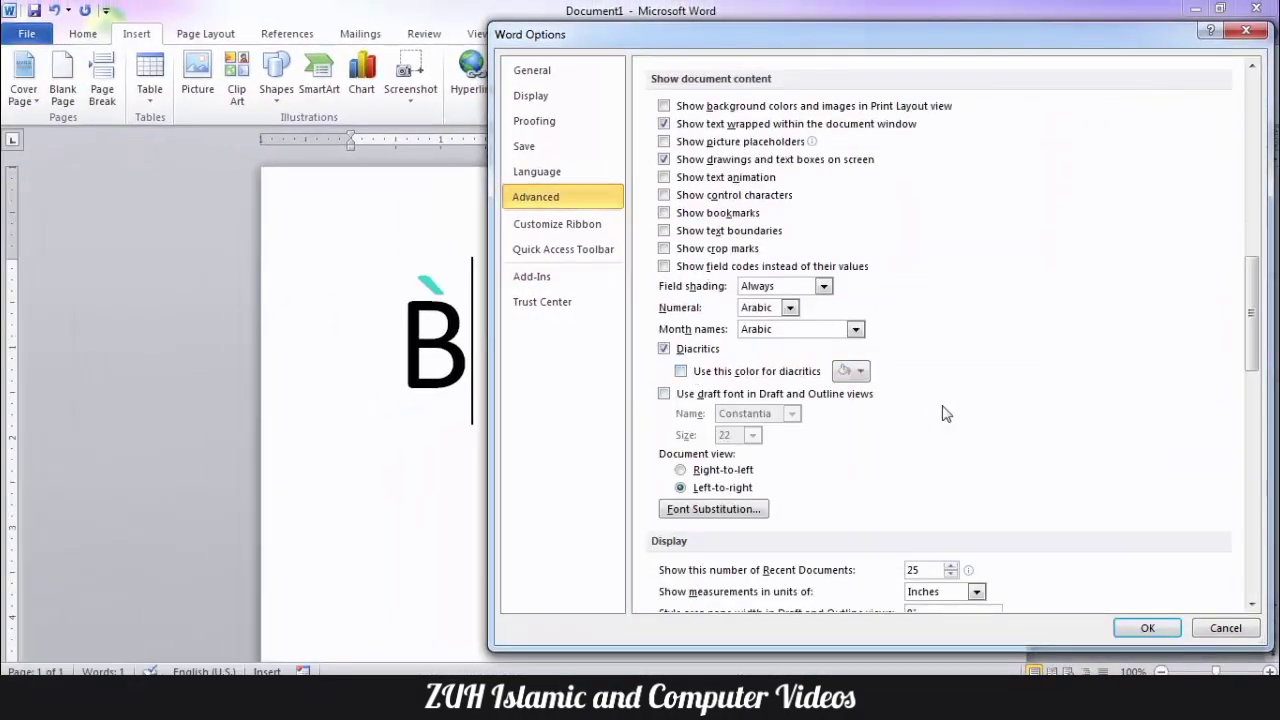
pyautogui.click(1147, 628)
# Turn off Diacritics under "Show document content" in the advanced Word options and apply the settings.
pyautogui.hotkey('alt', 't')
pyautogui.press('o')
pyautogui.click(571, 200)
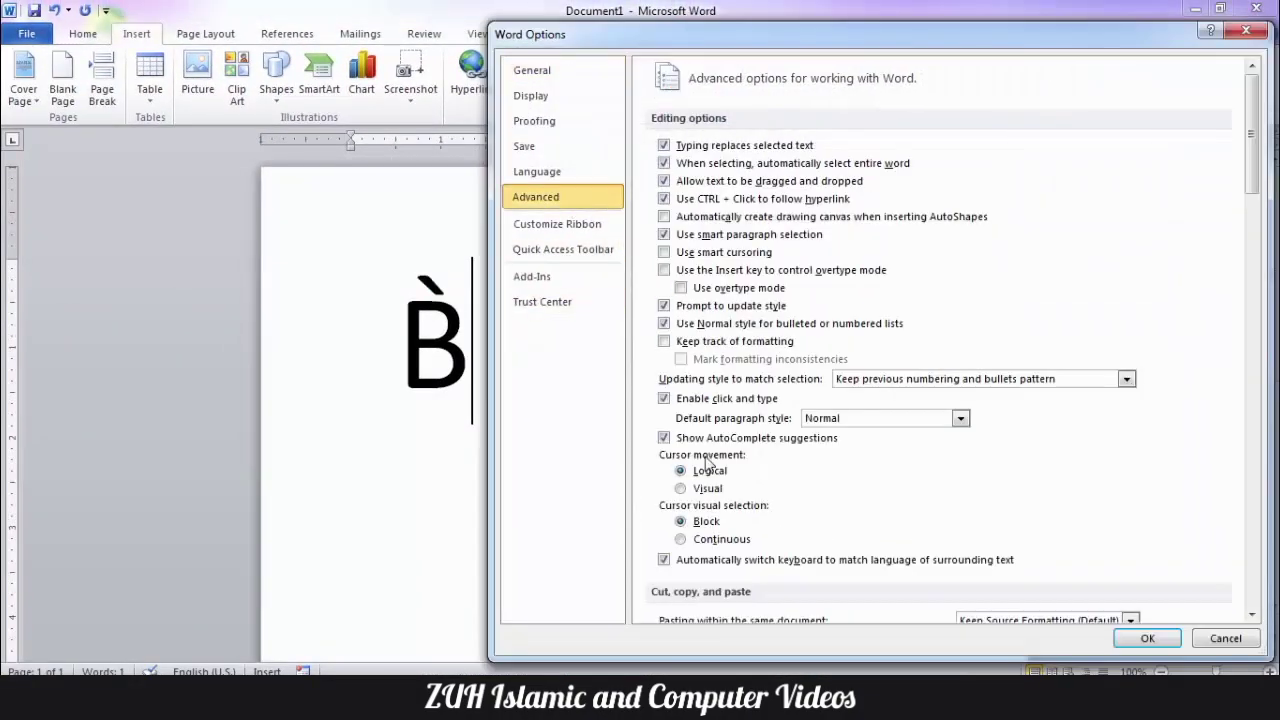
pyautogui.scroll(-20, 793, 329)
pyautogui.click(695, 172)
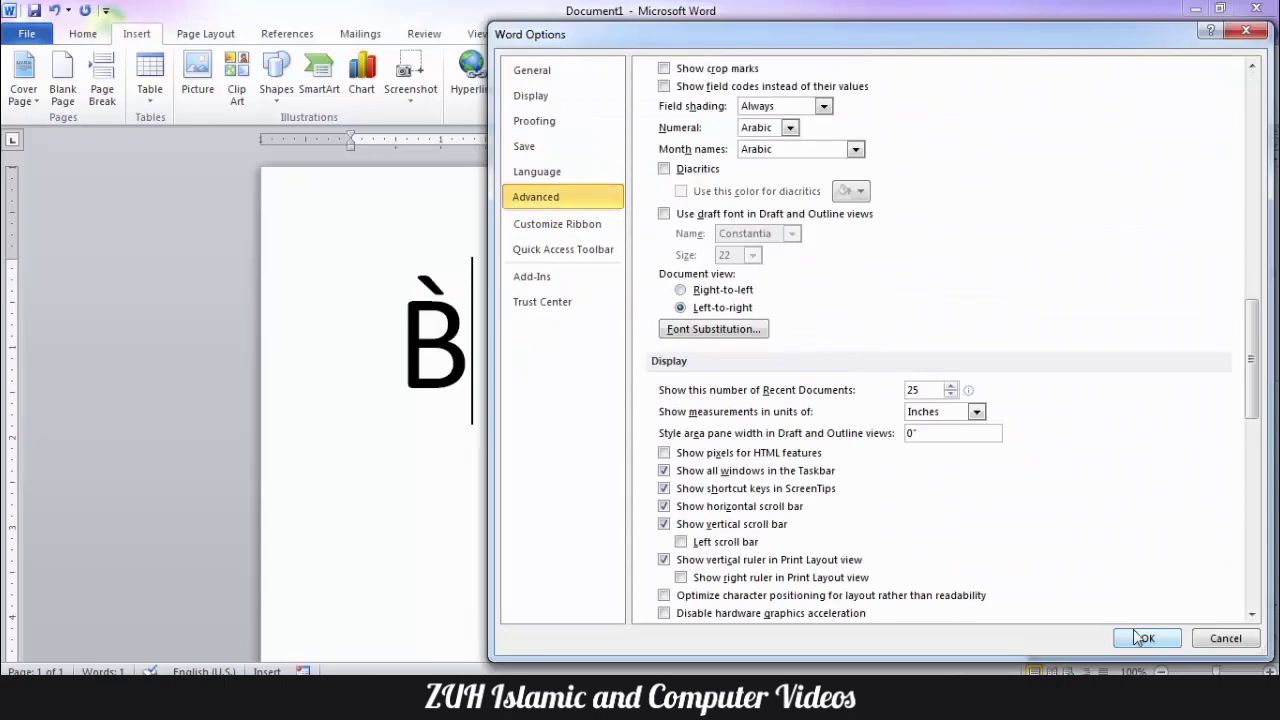
pyautogui.click(1147, 638)
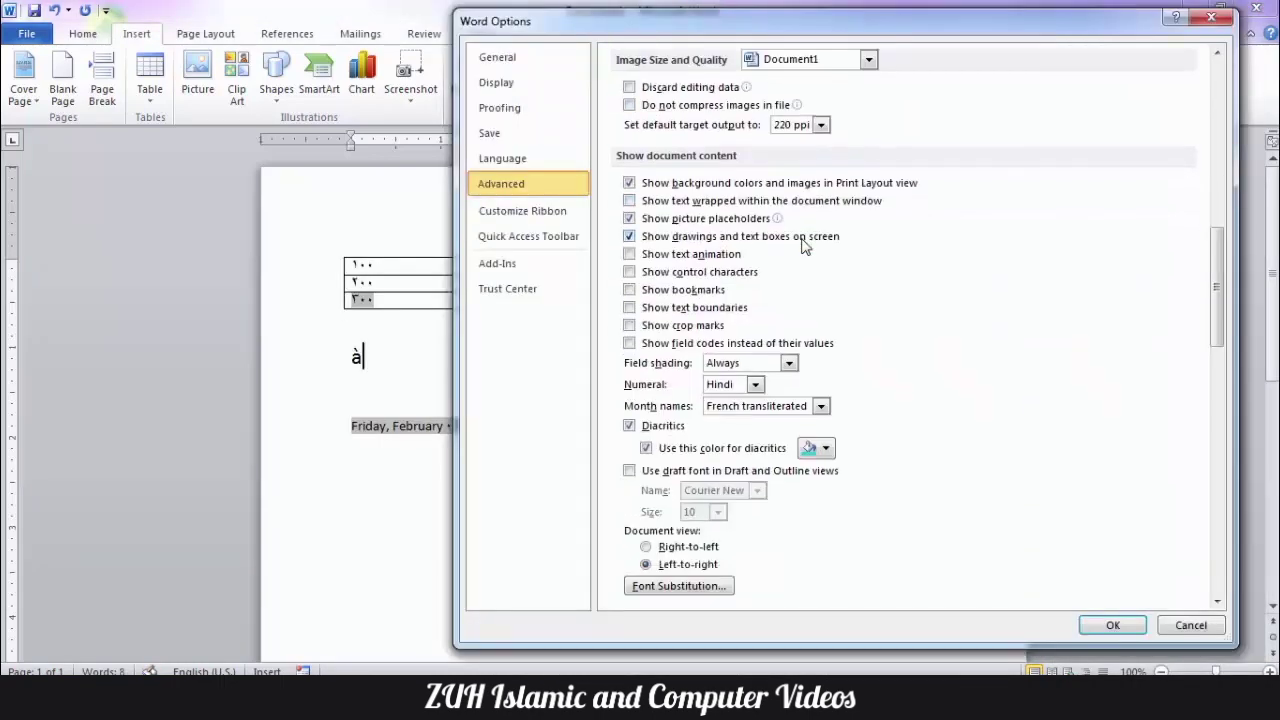
# Enable "Use draft font in Draft and Outline views", look through its font list and apply the options.
pyautogui.scroll(-3, 805, 247)
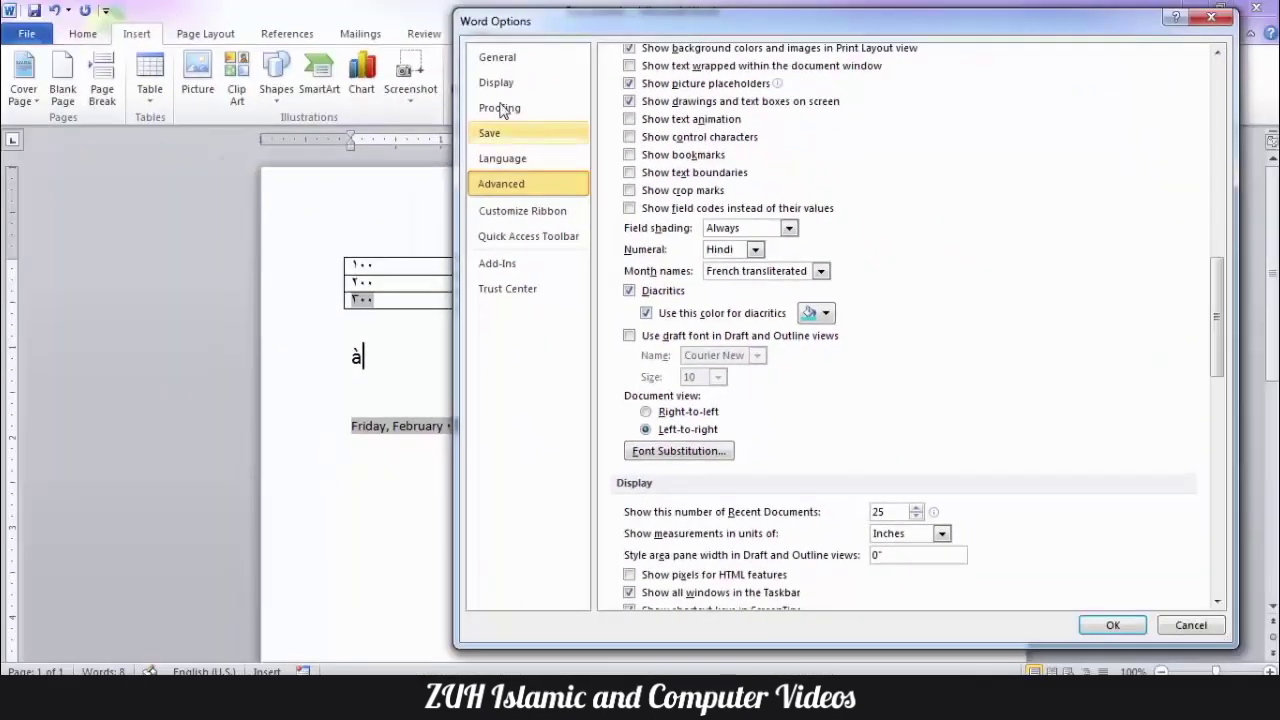
pyautogui.click(684, 342)
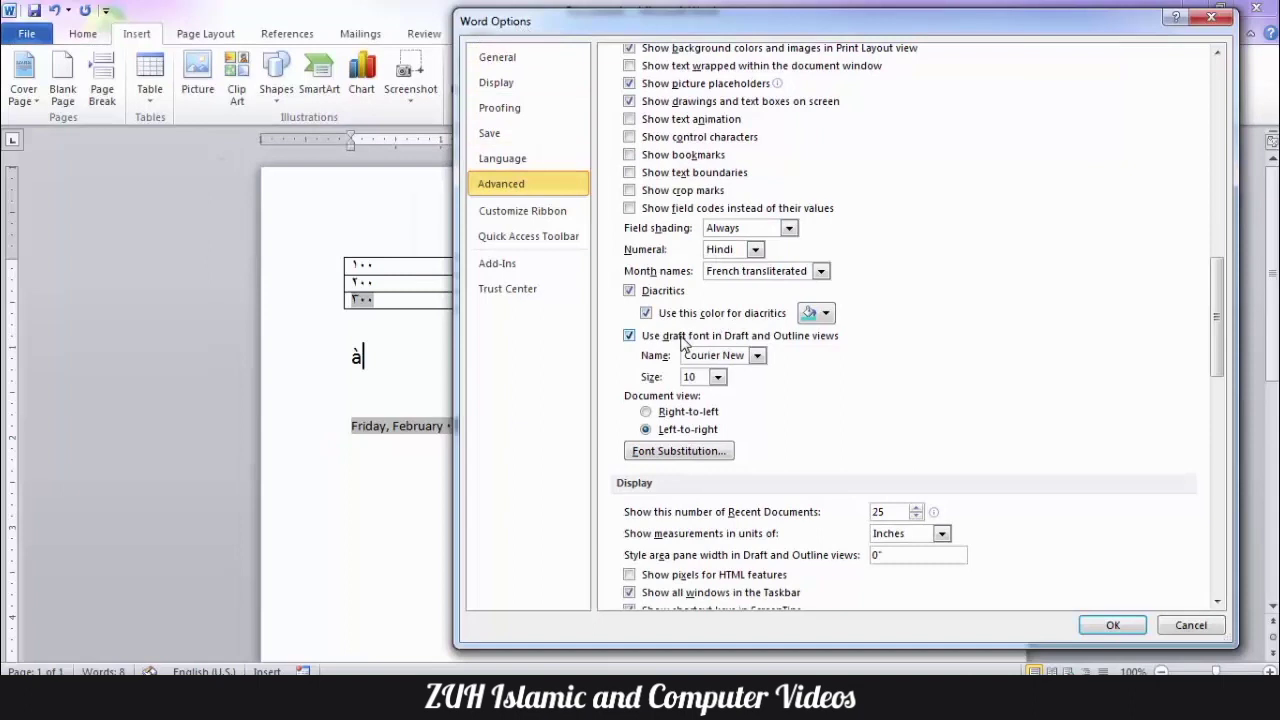
pyautogui.click(757, 357)
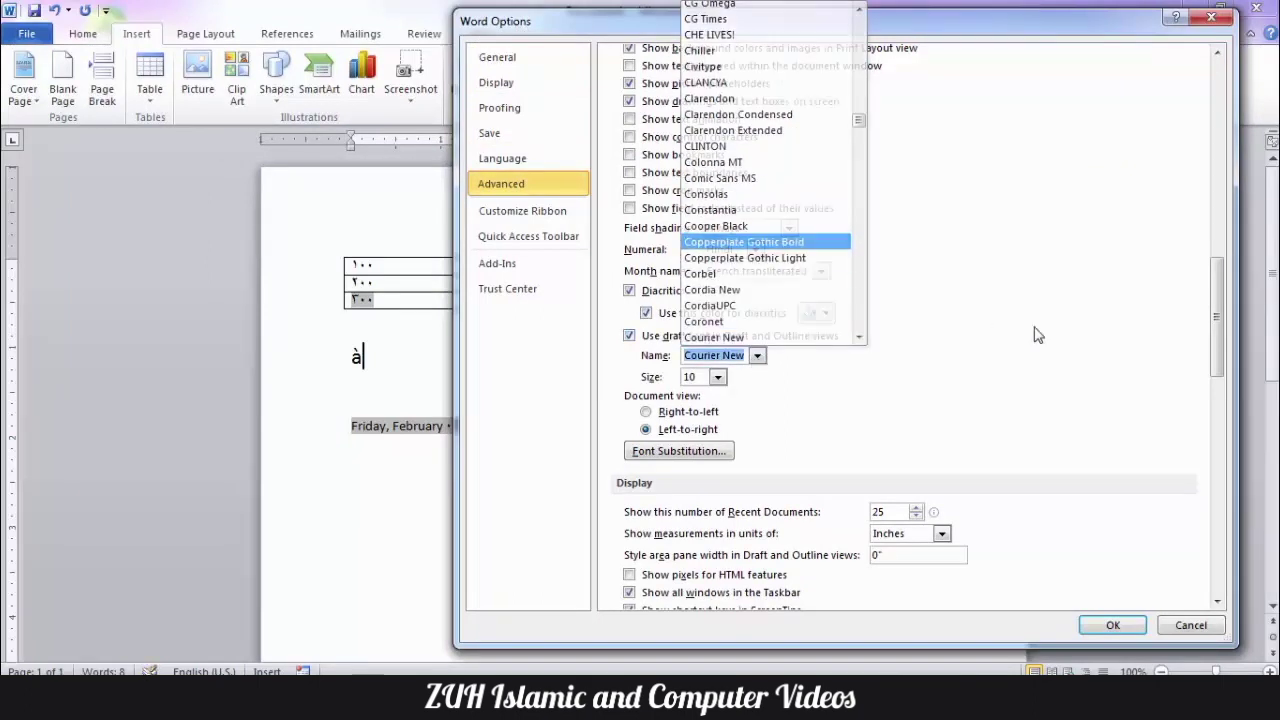
pyautogui.click(745, 241)
pyautogui.click(1113, 625)
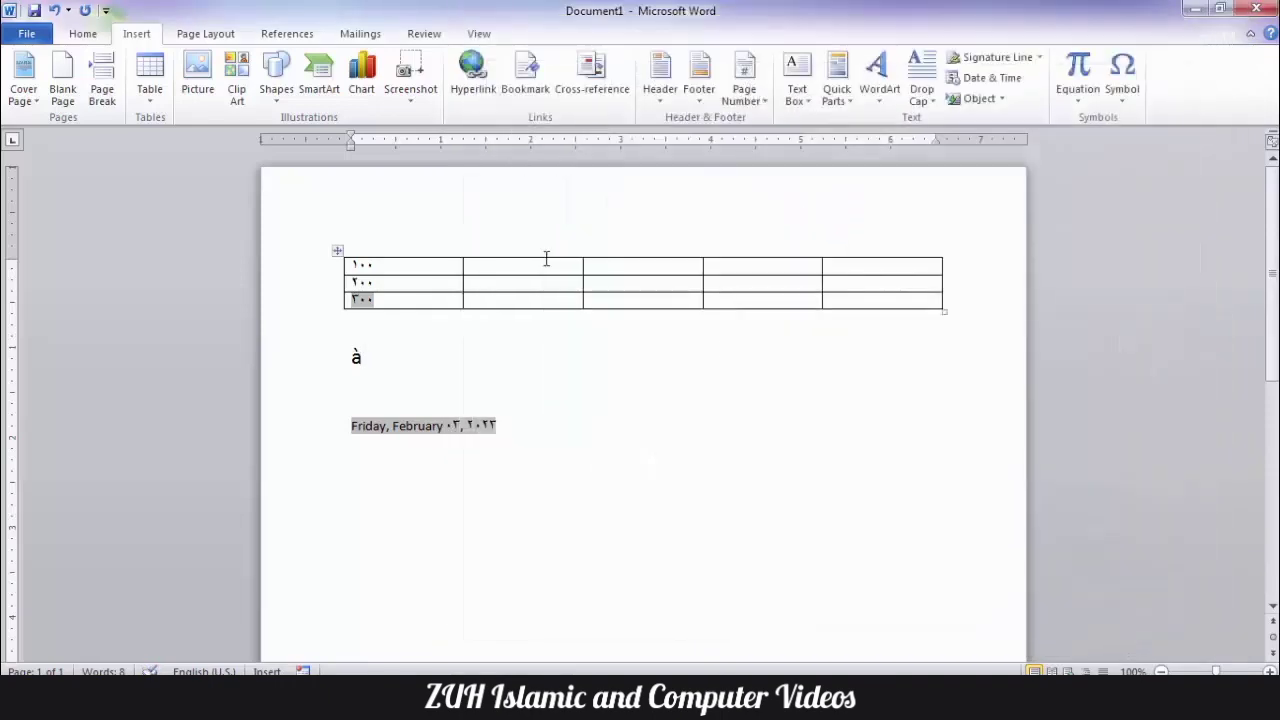
# Replace the entire document content with =rand() sample text and check it in Draft view before returning to Print Layout.
pyautogui.click(479, 33)
pyautogui.hotkey('ctrl', 'a')
pyautogui.press('Delete')
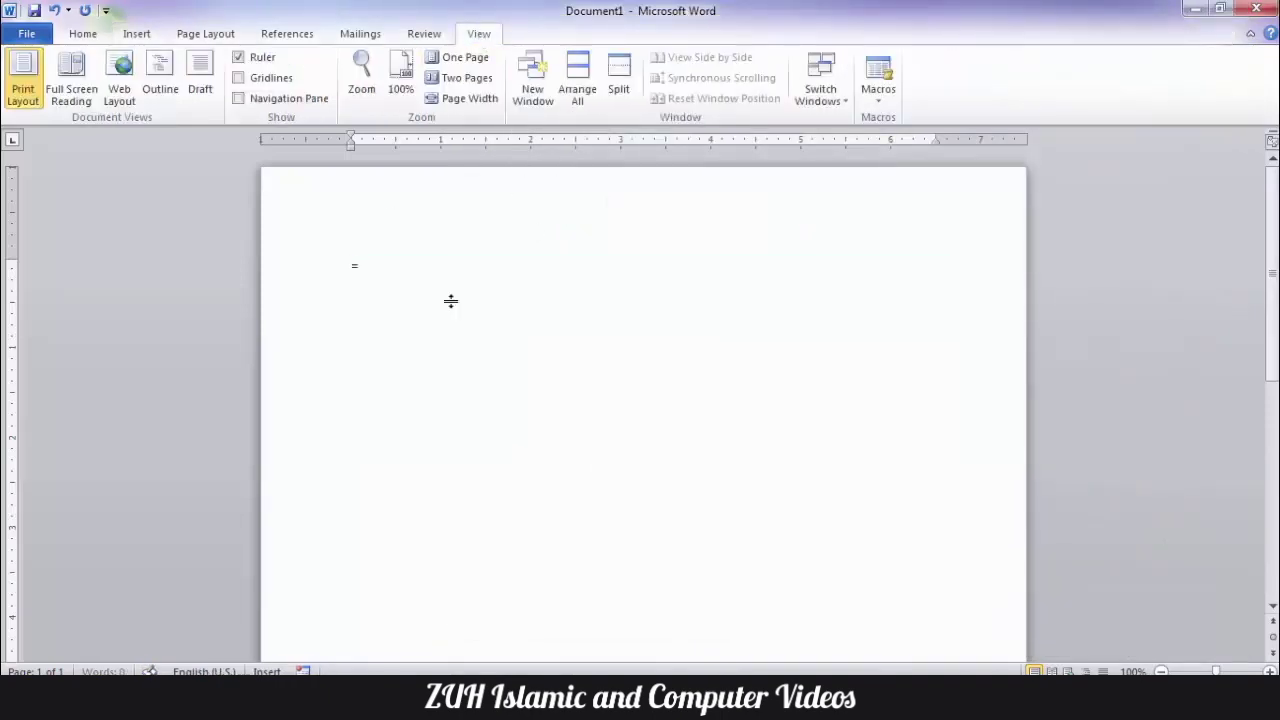
pyautogui.write('=rand()')
pyautogui.press('Return')
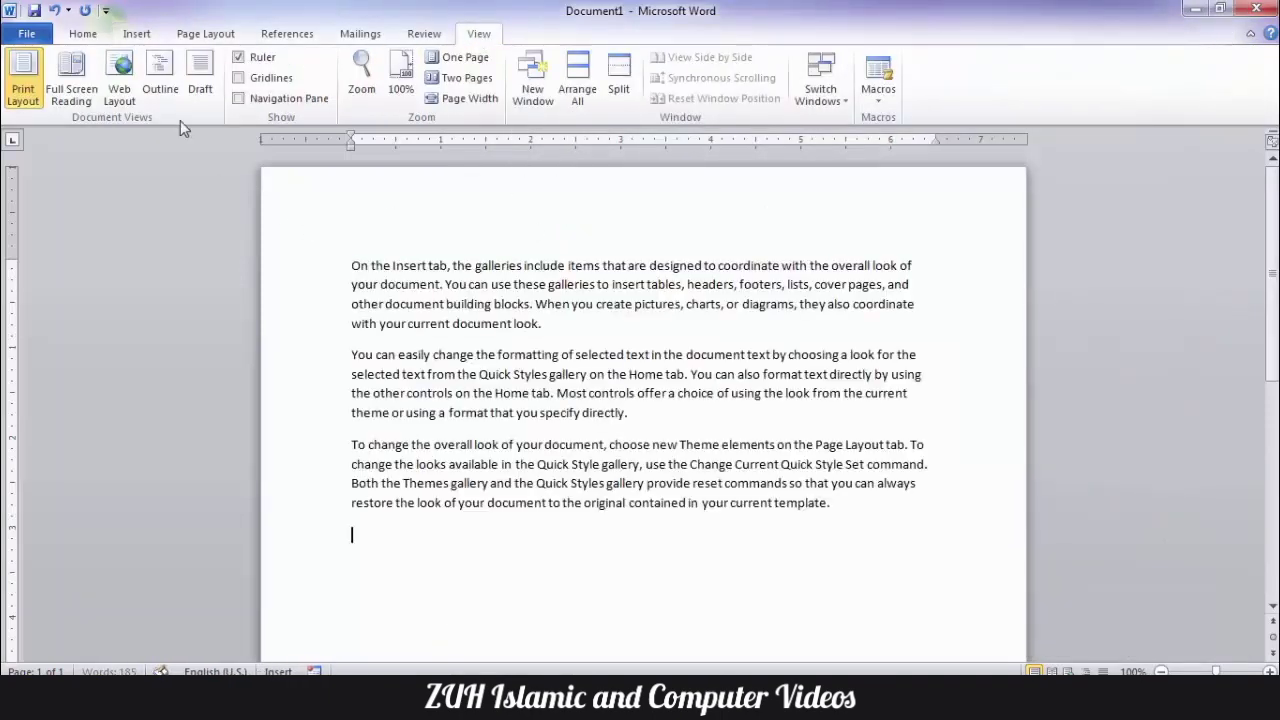
pyautogui.click(200, 80)
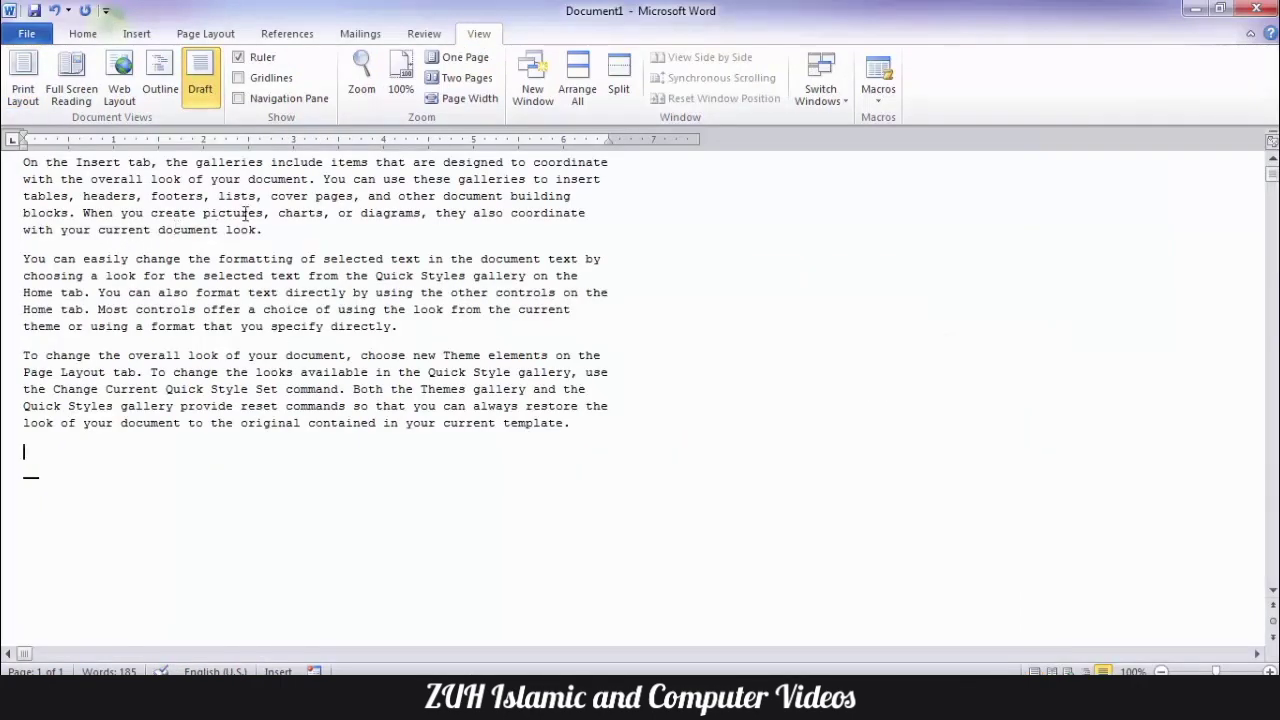
pyautogui.click(22, 78)
# Set the draft font to Constantia at size 22 in the advanced Word options and apply the settings.
pyautogui.hotkey('alt', 't')
pyautogui.press('o')
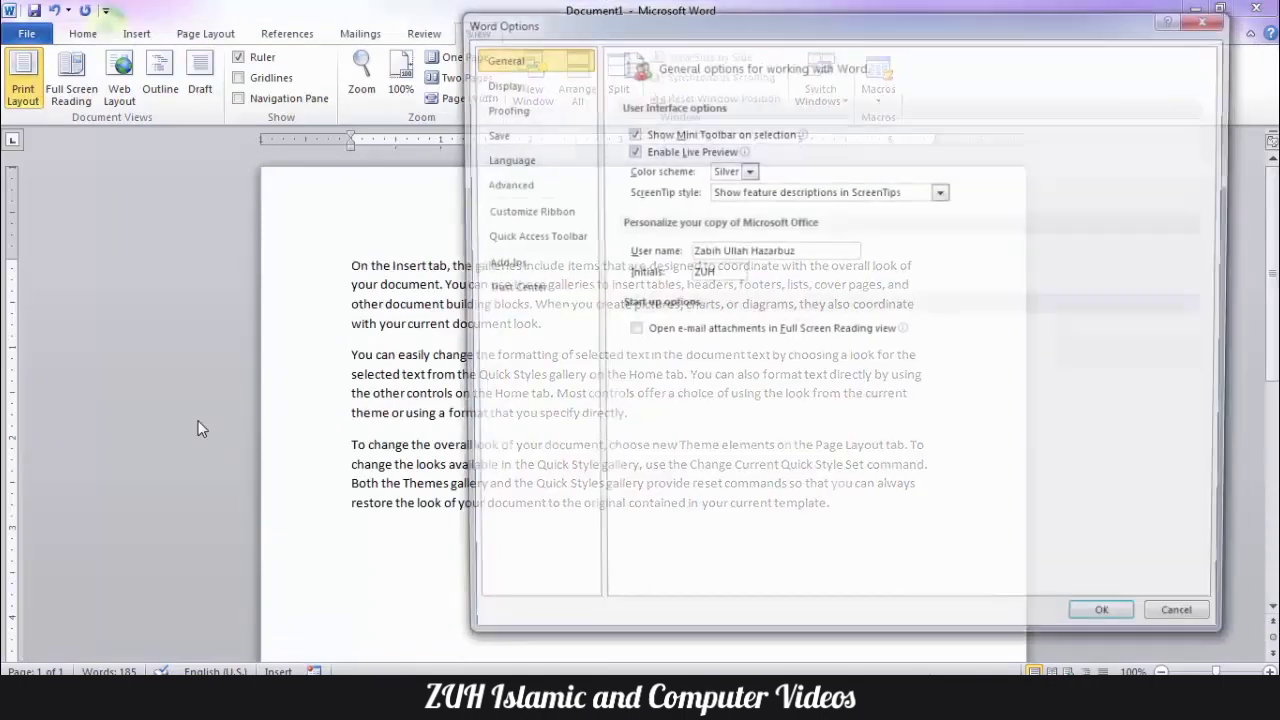
pyautogui.click(503, 184)
pyautogui.scroll(-5, 804, 258)
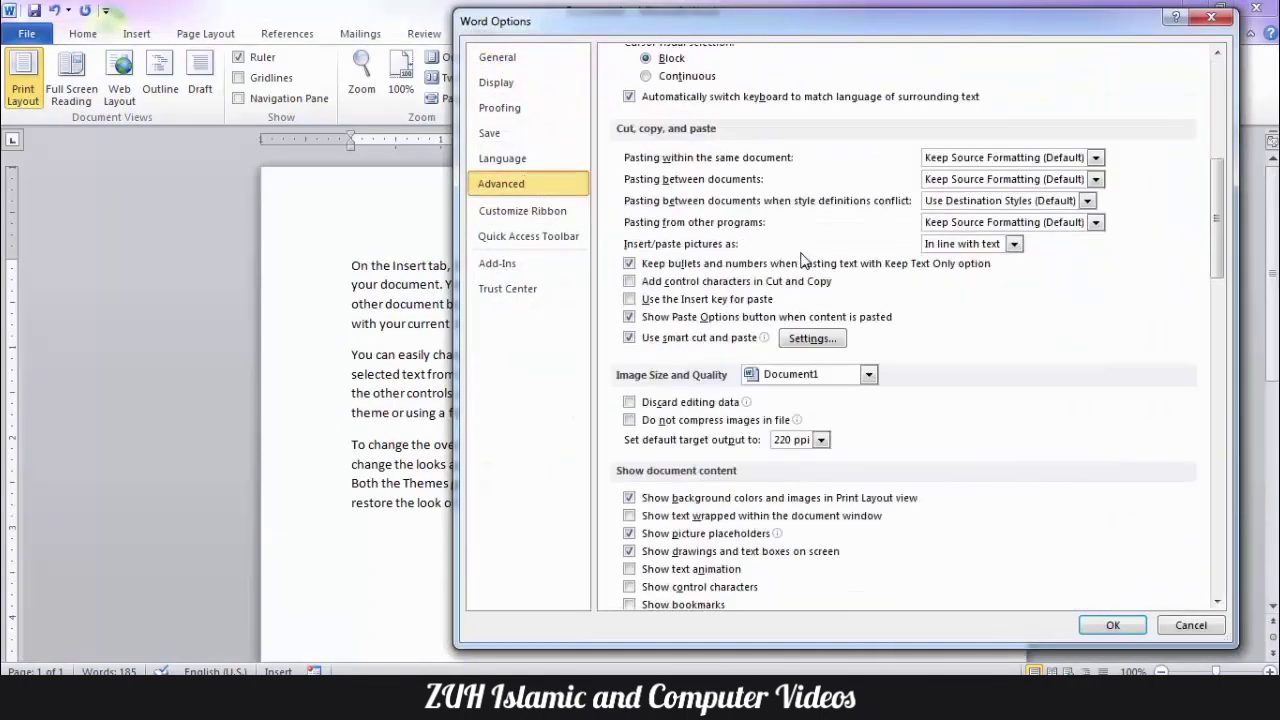
pyautogui.scroll(-6, 804, 258)
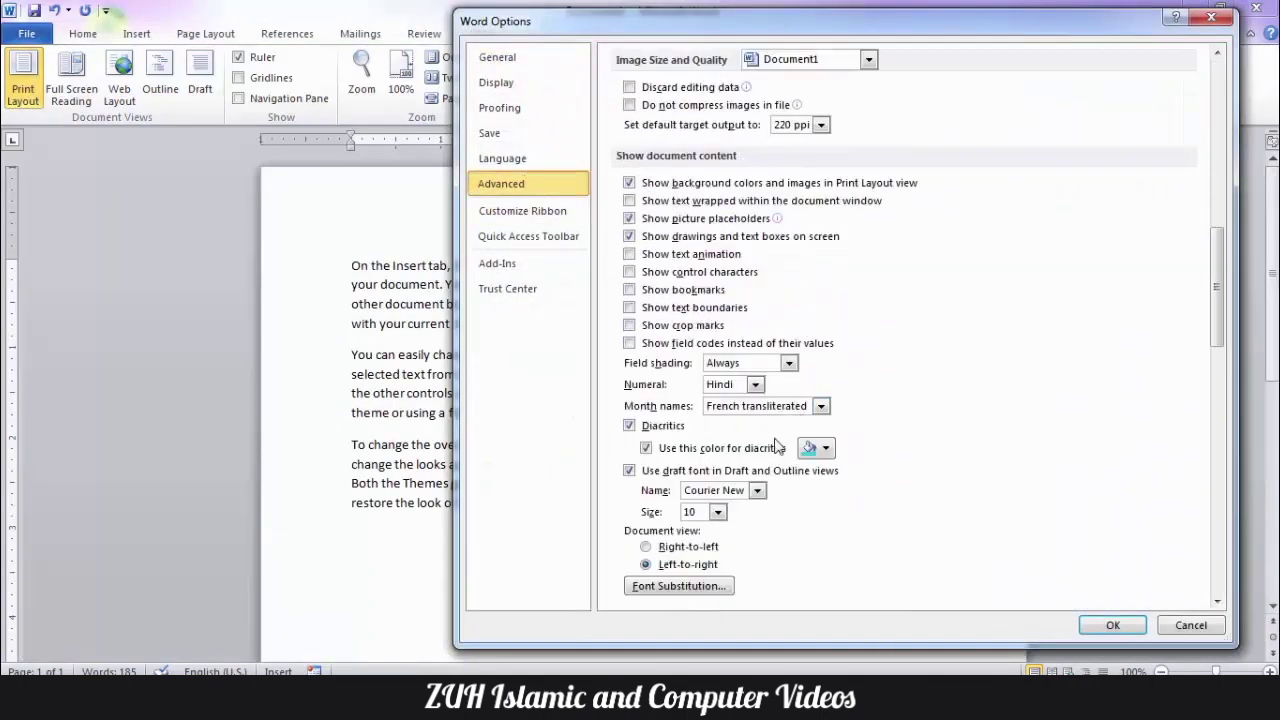
pyautogui.click(757, 490)
pyautogui.click(740, 343)
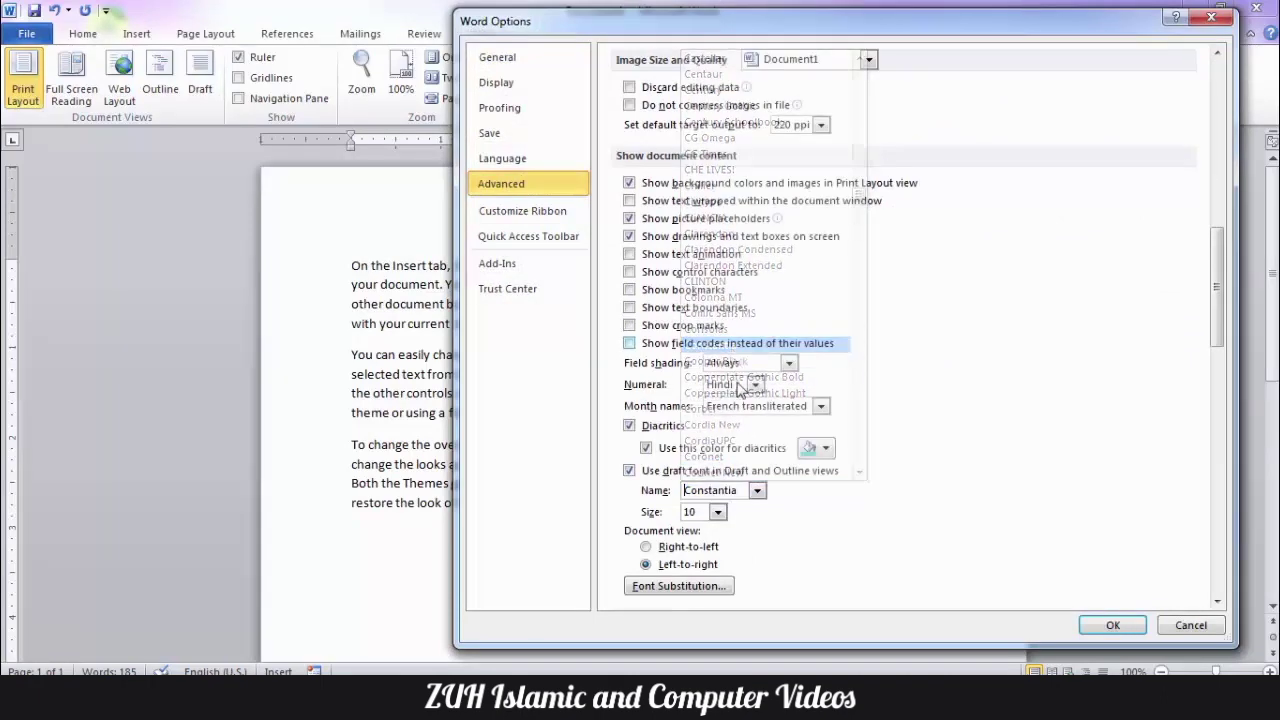
pyautogui.click(717, 511)
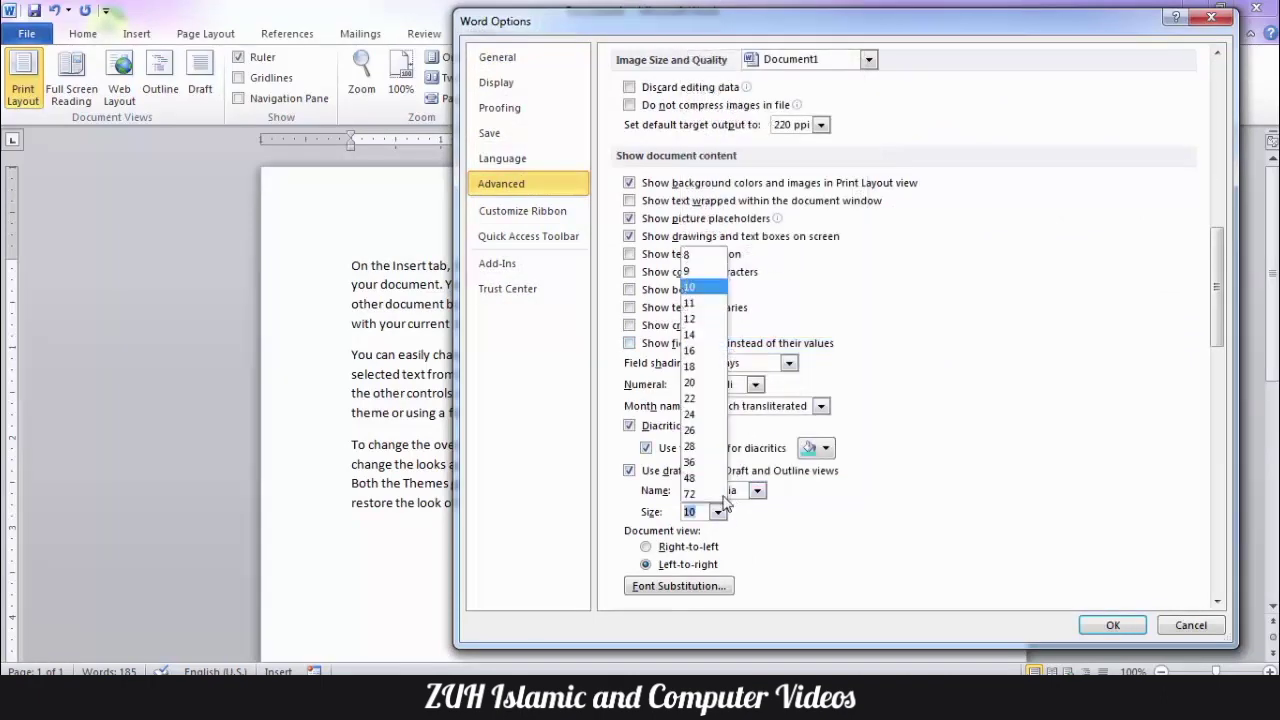
pyautogui.click(703, 400)
pyautogui.click(1113, 625)
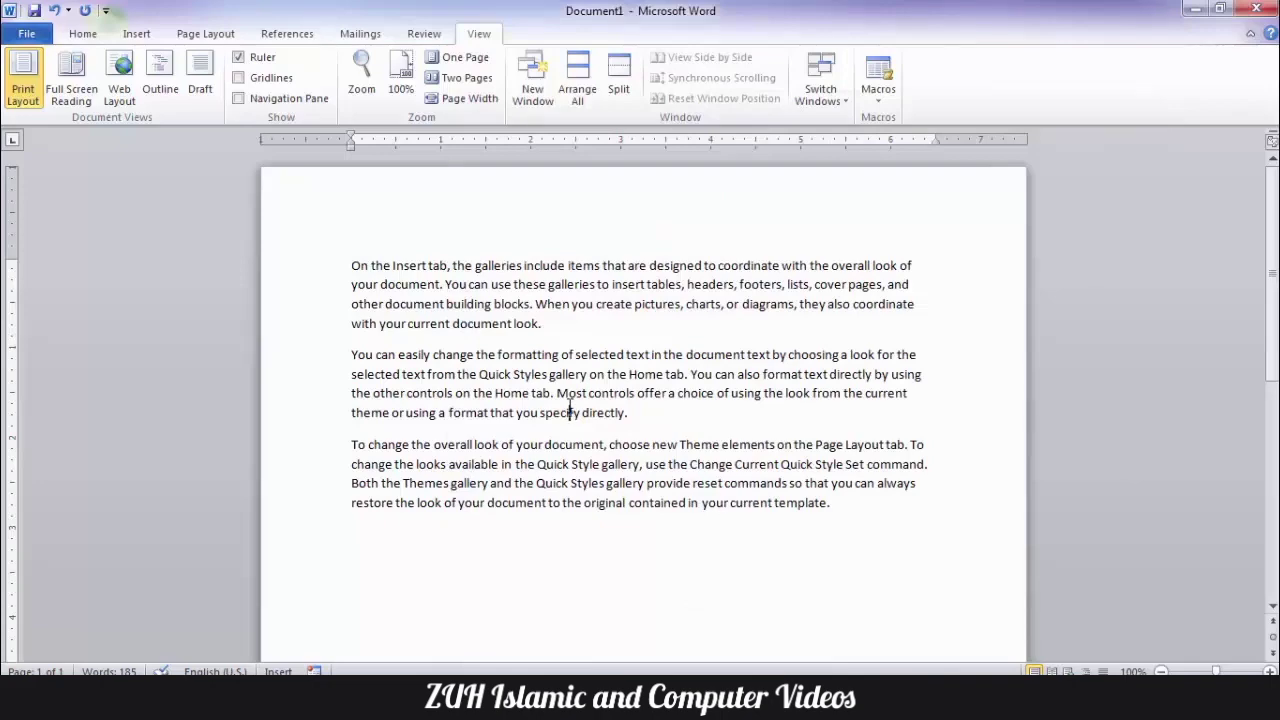
# View the sample text in Draft view and in Outline view, and close Outline view.
pyautogui.click(200, 89)
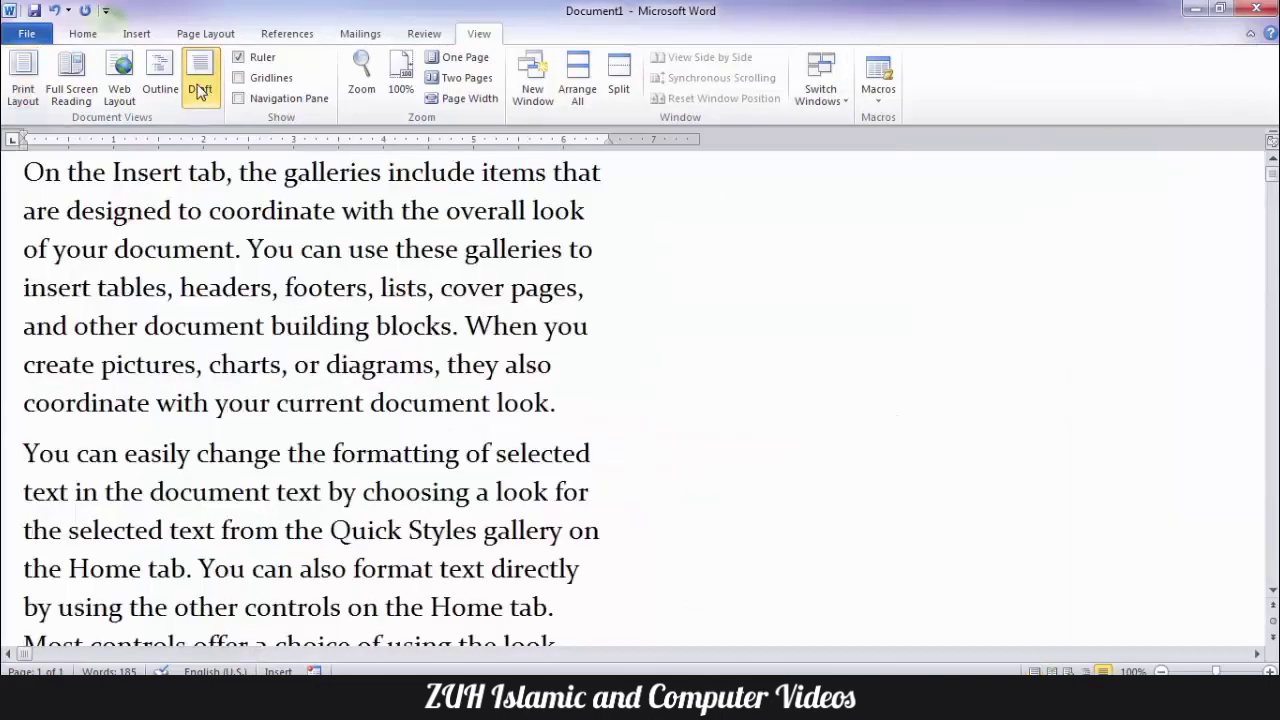
pyautogui.click(168, 89)
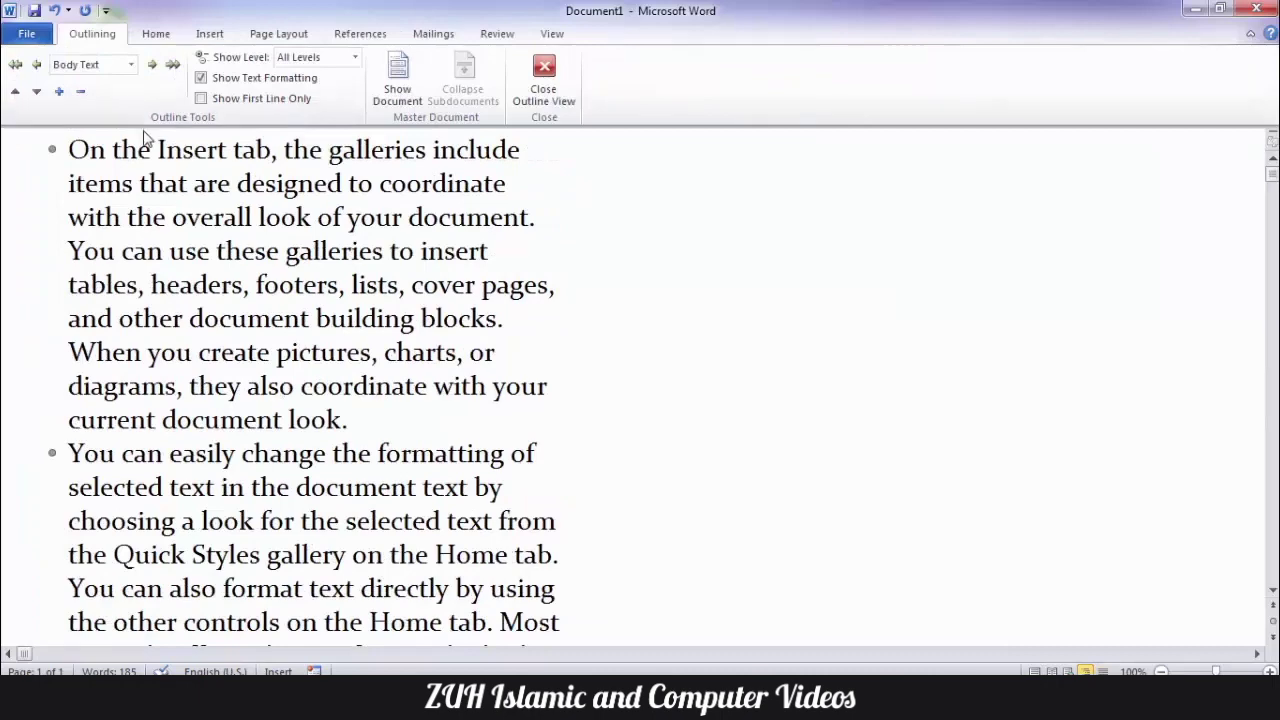
pyautogui.click(544, 80)
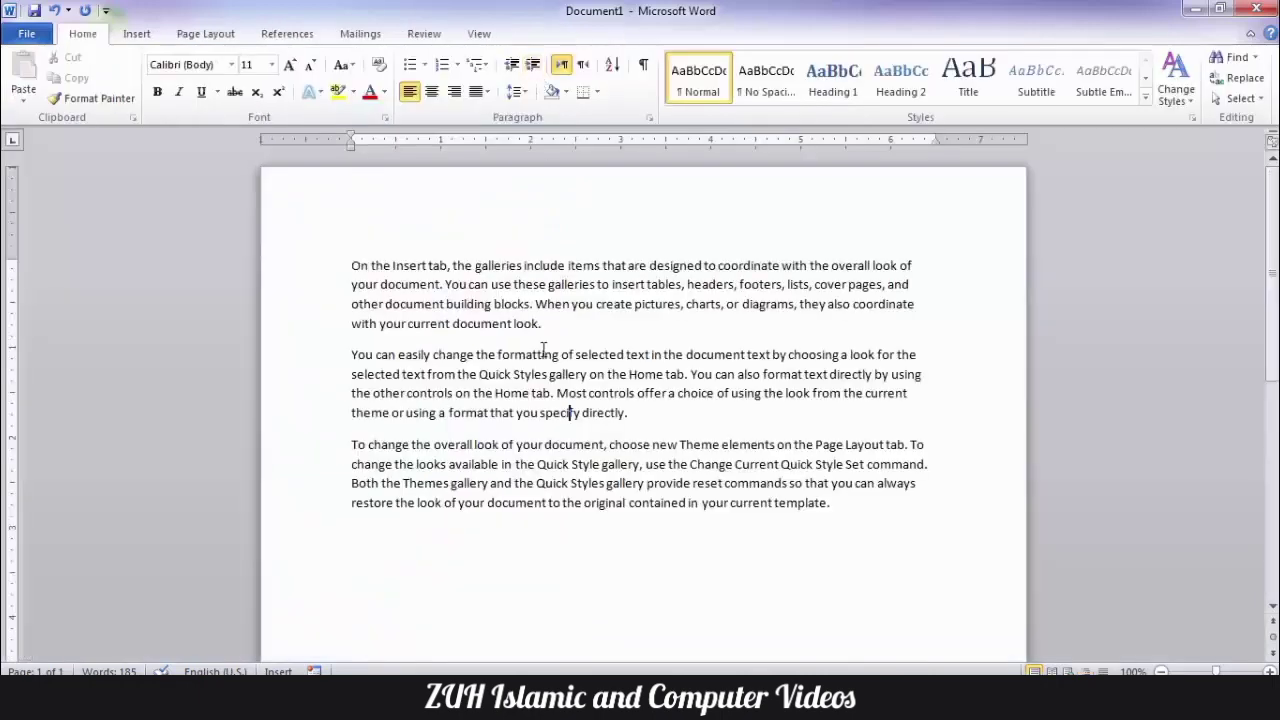
# Turn off "Use draft font in Draft and Outline views" in the advanced Word options and apply the change.
pyautogui.hotkey('alt', 't')
pyautogui.press('o')
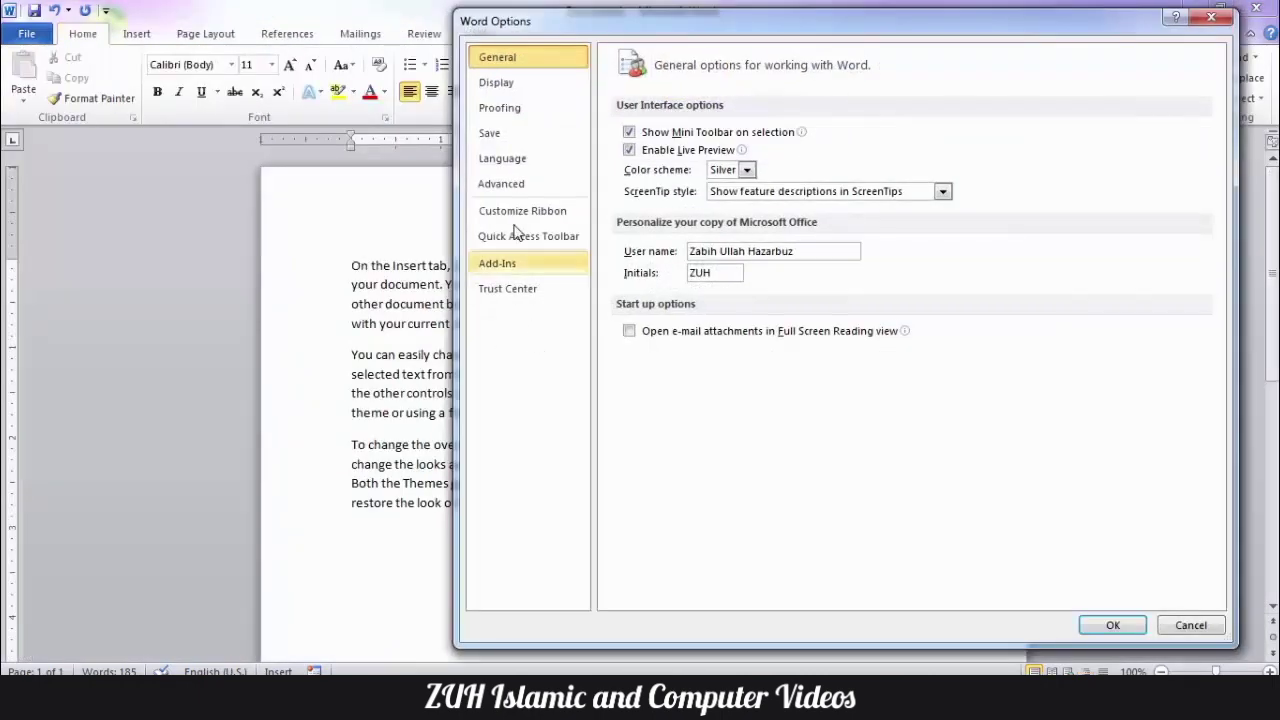
pyautogui.click(520, 186)
pyautogui.scroll(-18, 790, 287)
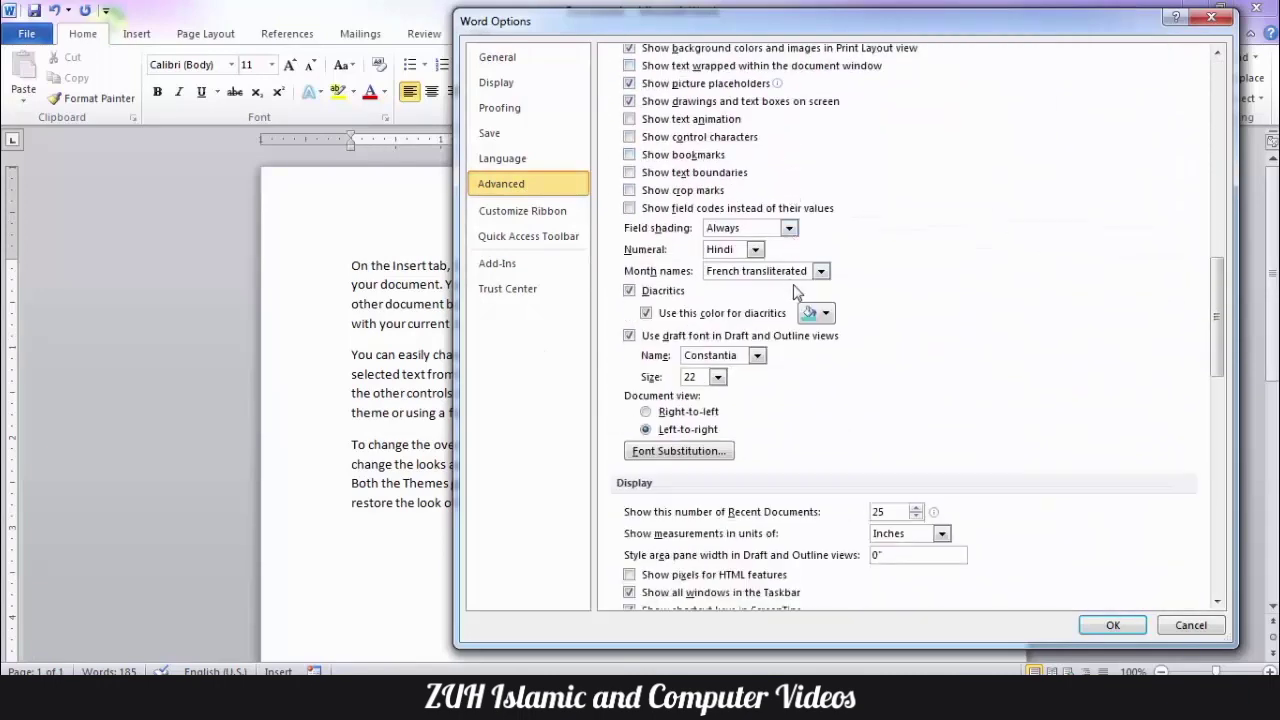
pyautogui.click(660, 340)
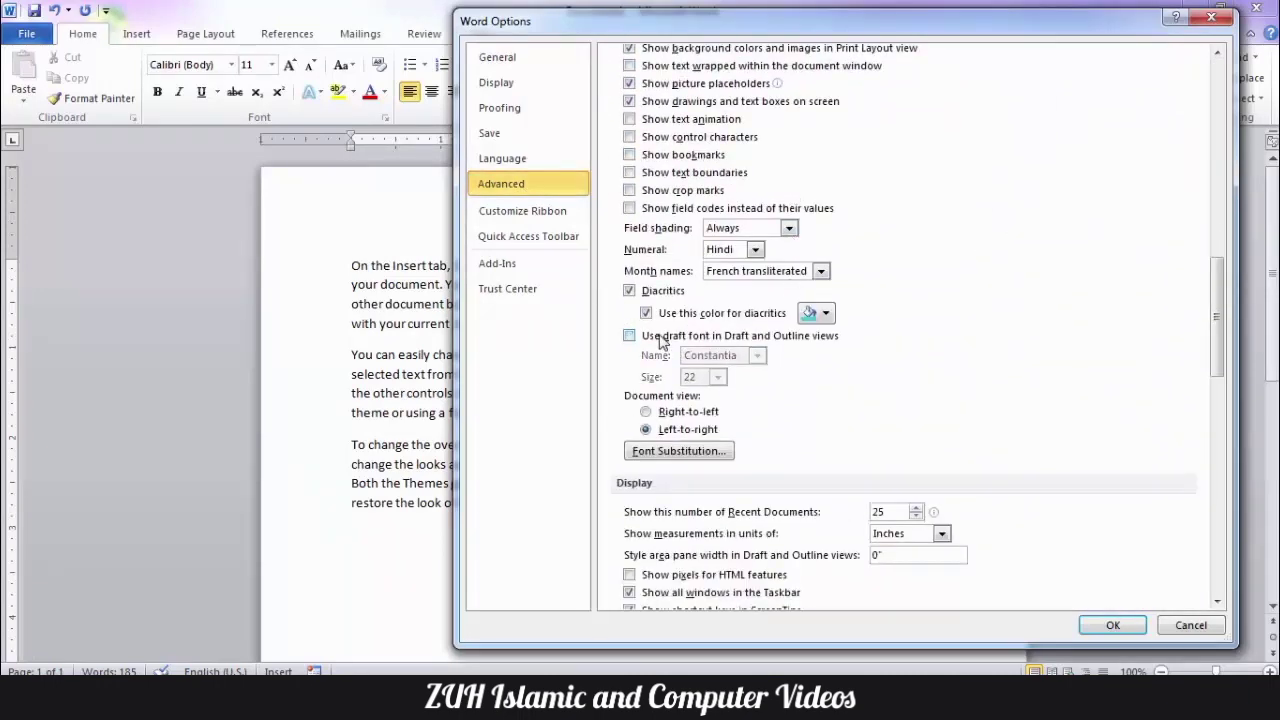
pyautogui.click(1113, 625)
# Examine the sample text in Draft view without the draft font and return to Print Layout view.
pyautogui.click(479, 33)
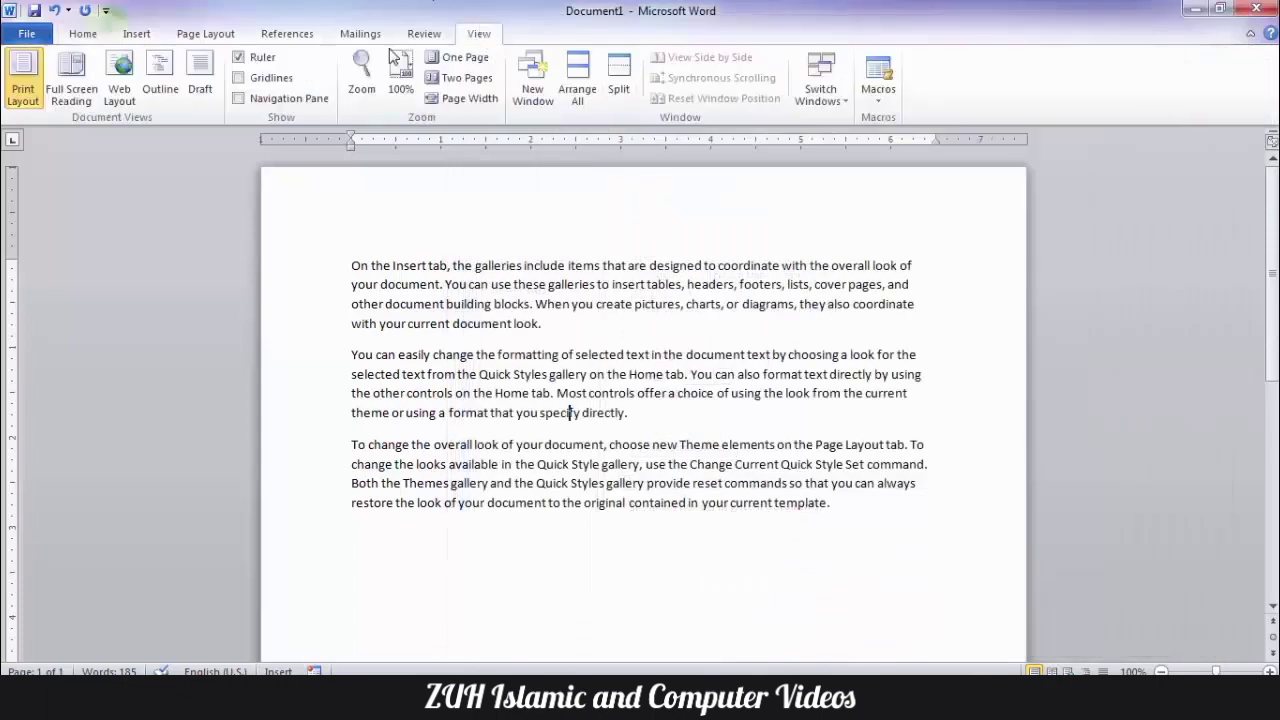
pyautogui.click(200, 80)
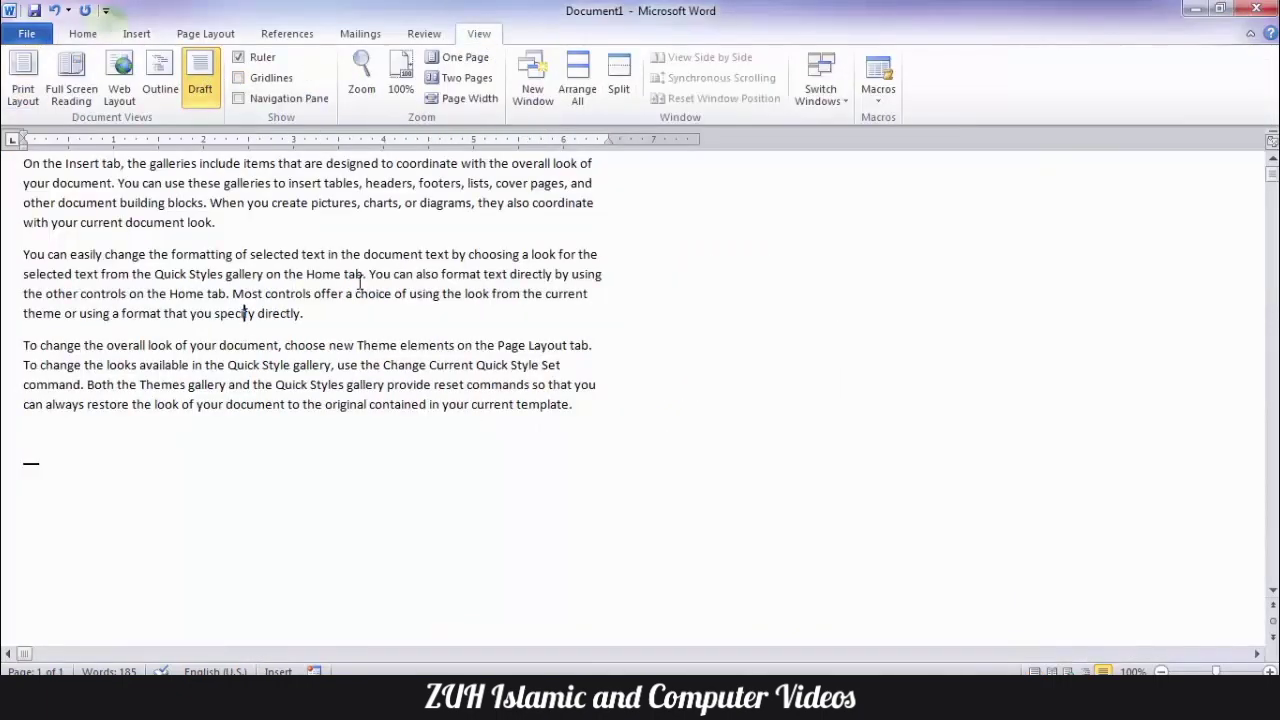
pyautogui.click(23, 80)
# Look at the Document view direction settings in the advanced Word options and close the dialog.
pyautogui.hotkey('alt', 't')
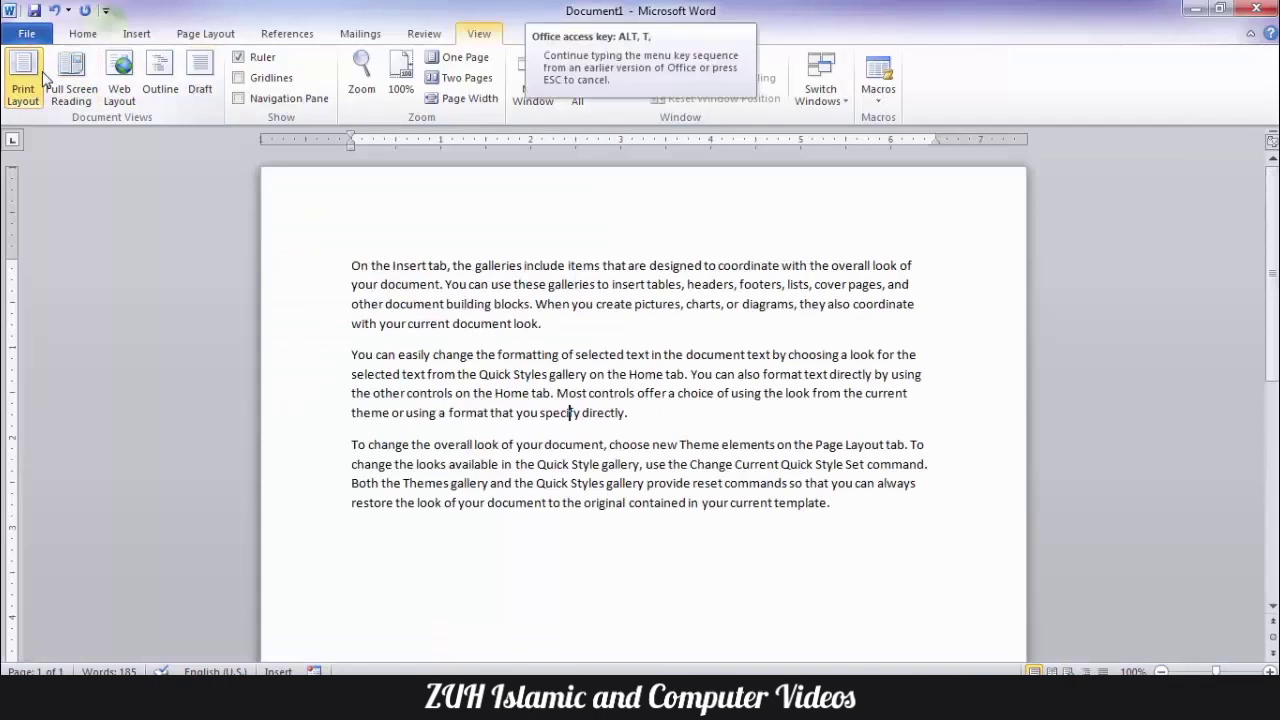
pyautogui.press('o')
pyautogui.click(500, 183)
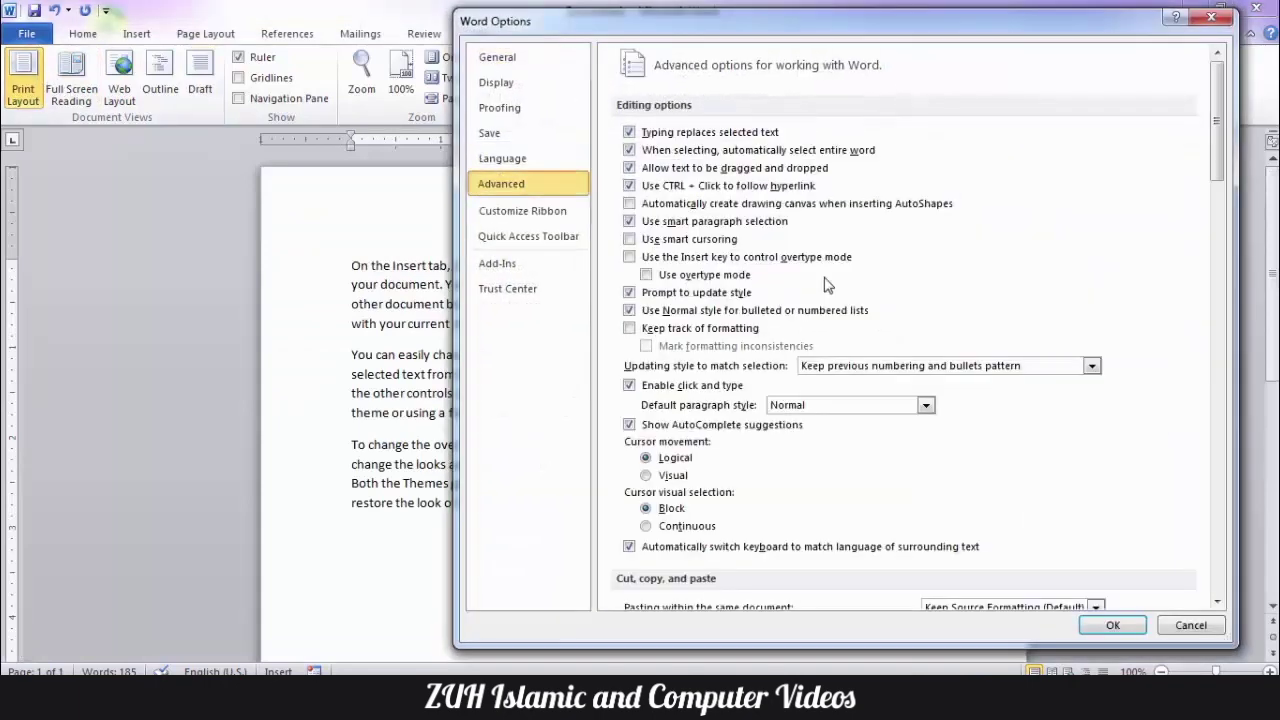
pyautogui.scroll(-10, 826, 284)
pyautogui.scroll(-3, 826, 284)
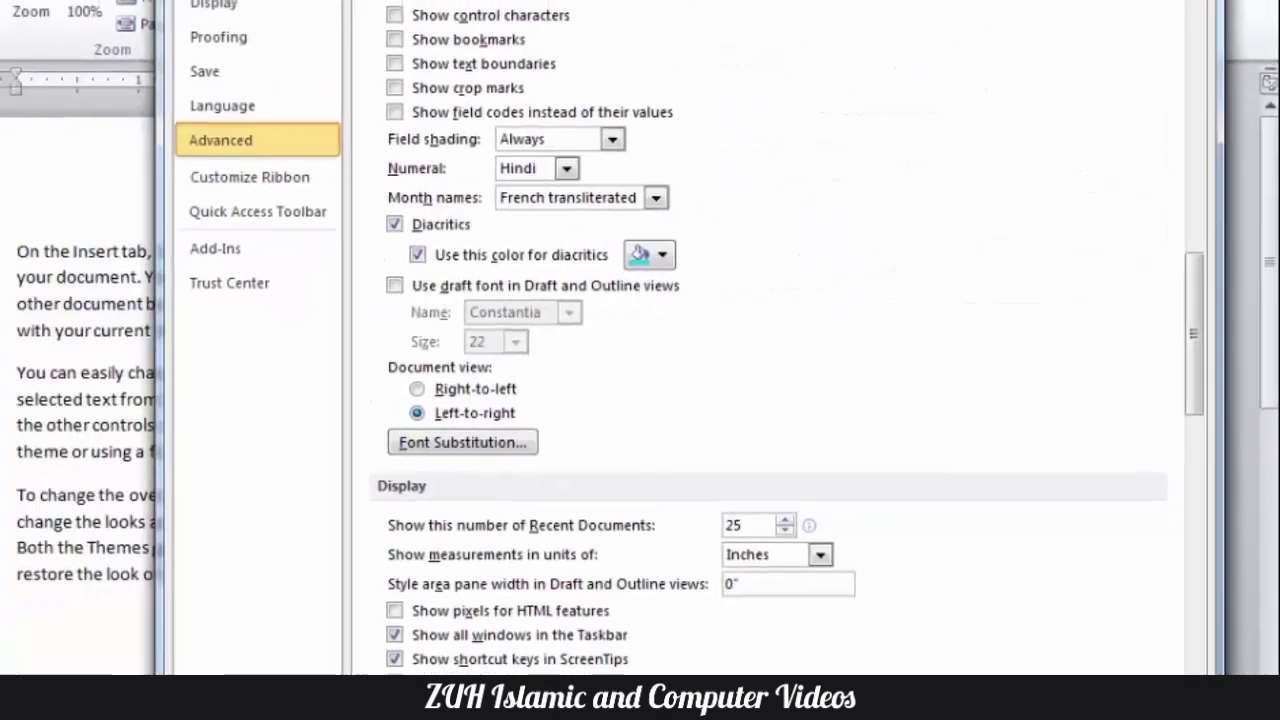
pyautogui.click(1010, 705)
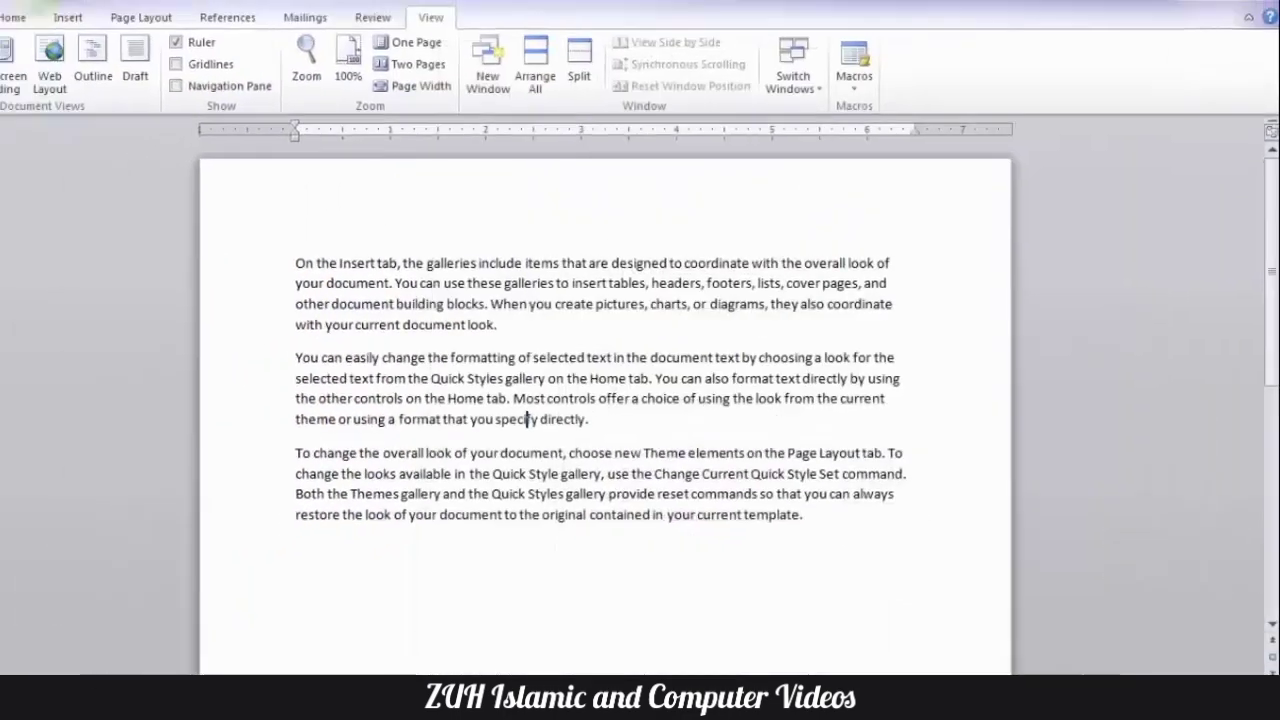
# Switch the input language to Arabic (Saudi Arabia) and enter "askfjalsdfjafkj" and a first name inside the word "specify".
pyautogui.click(1050, 702)
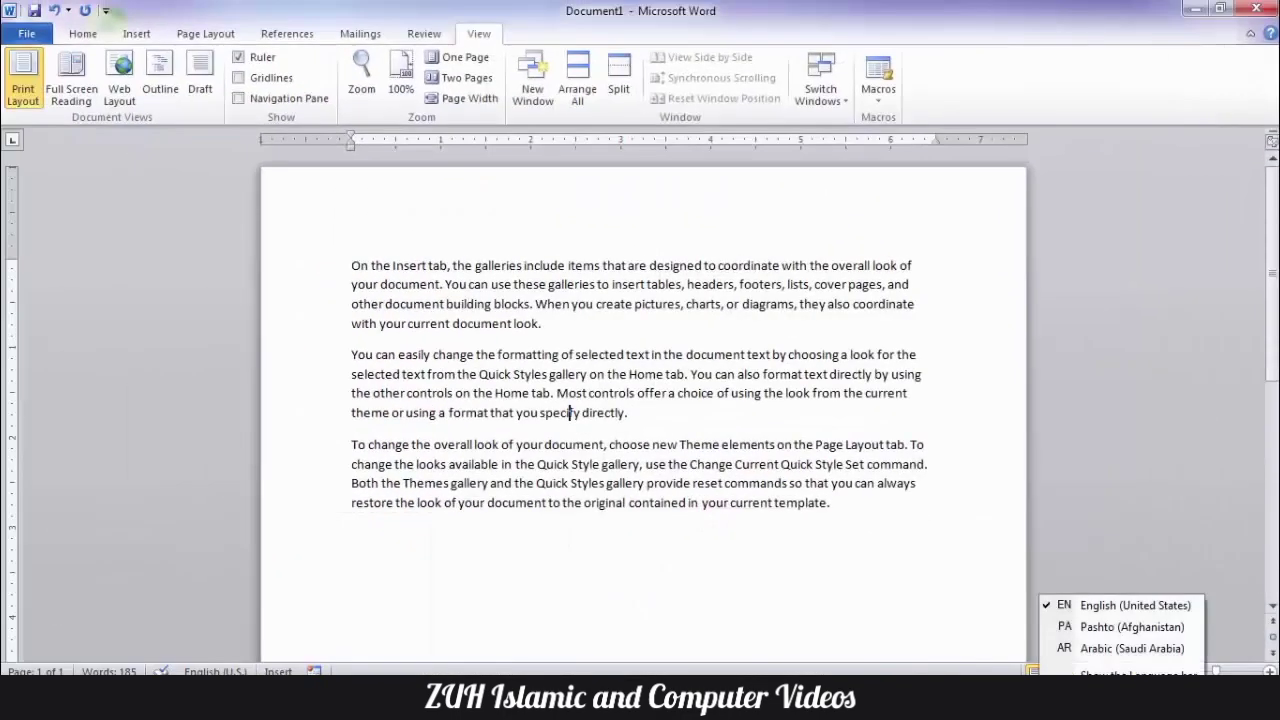
pyautogui.click(1096, 650)
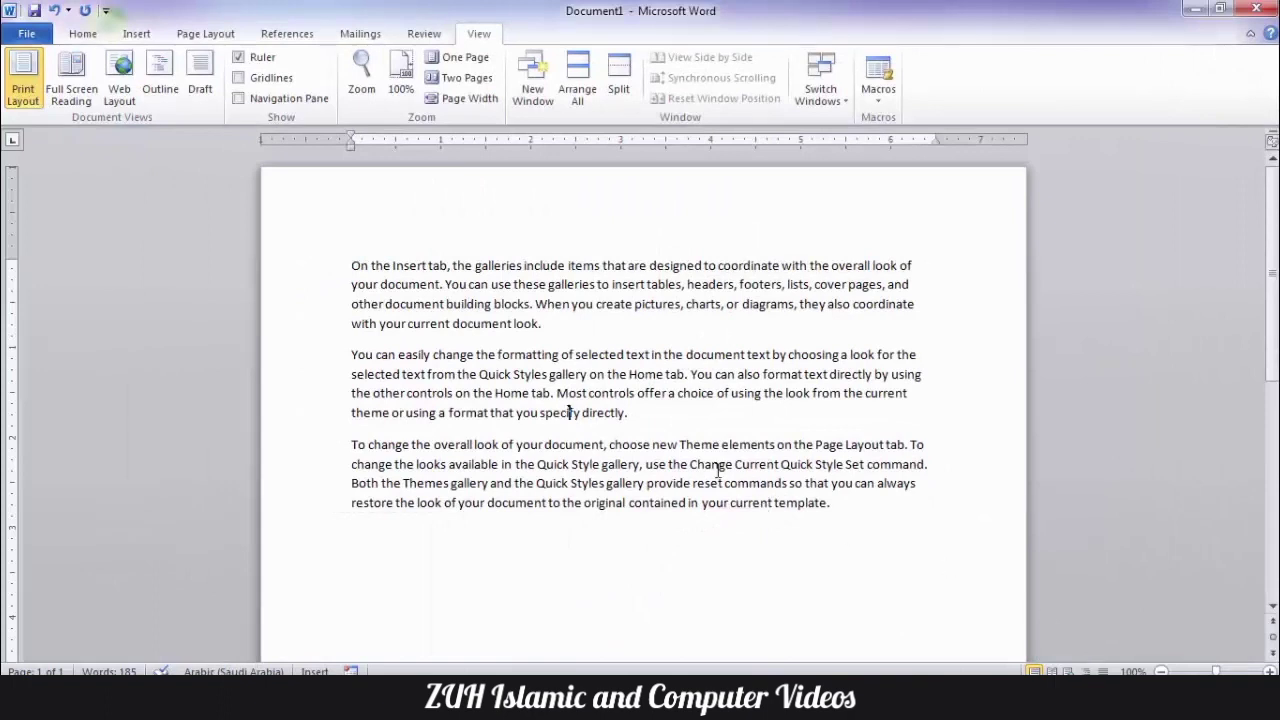
pyautogui.write('askfjalsdfjafkj')
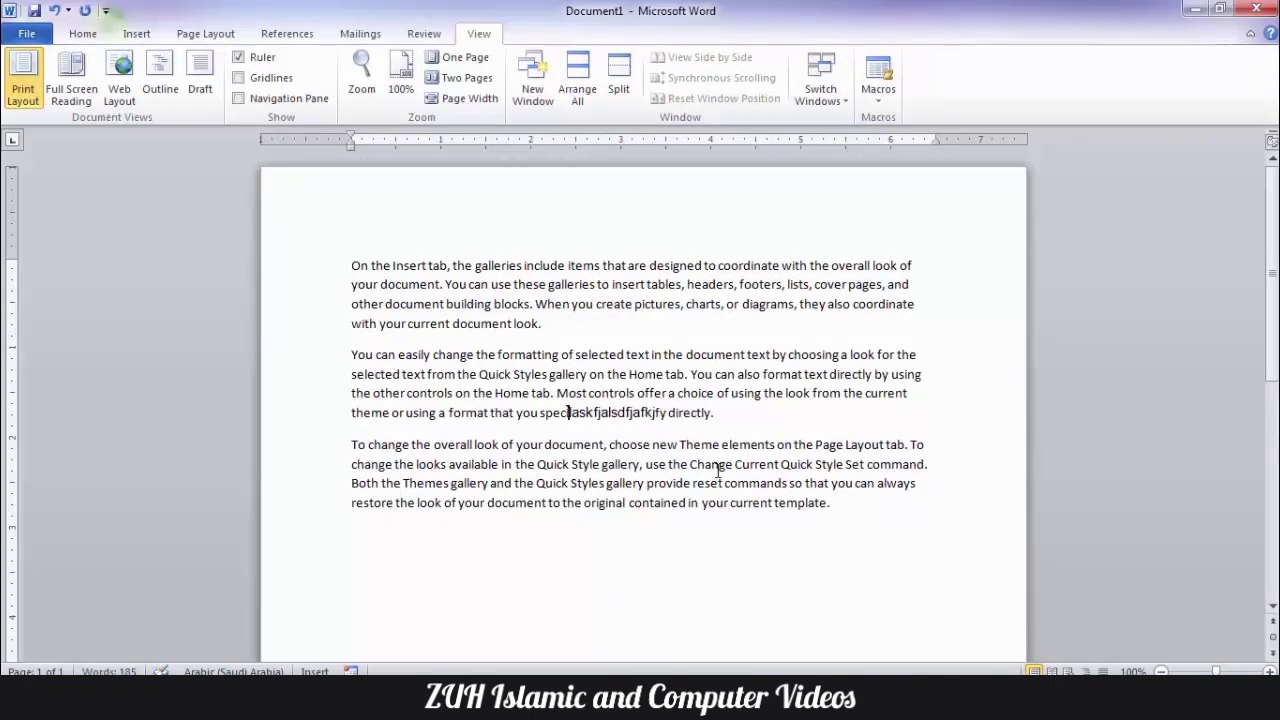
pyautogui.write(' Ahmad ')
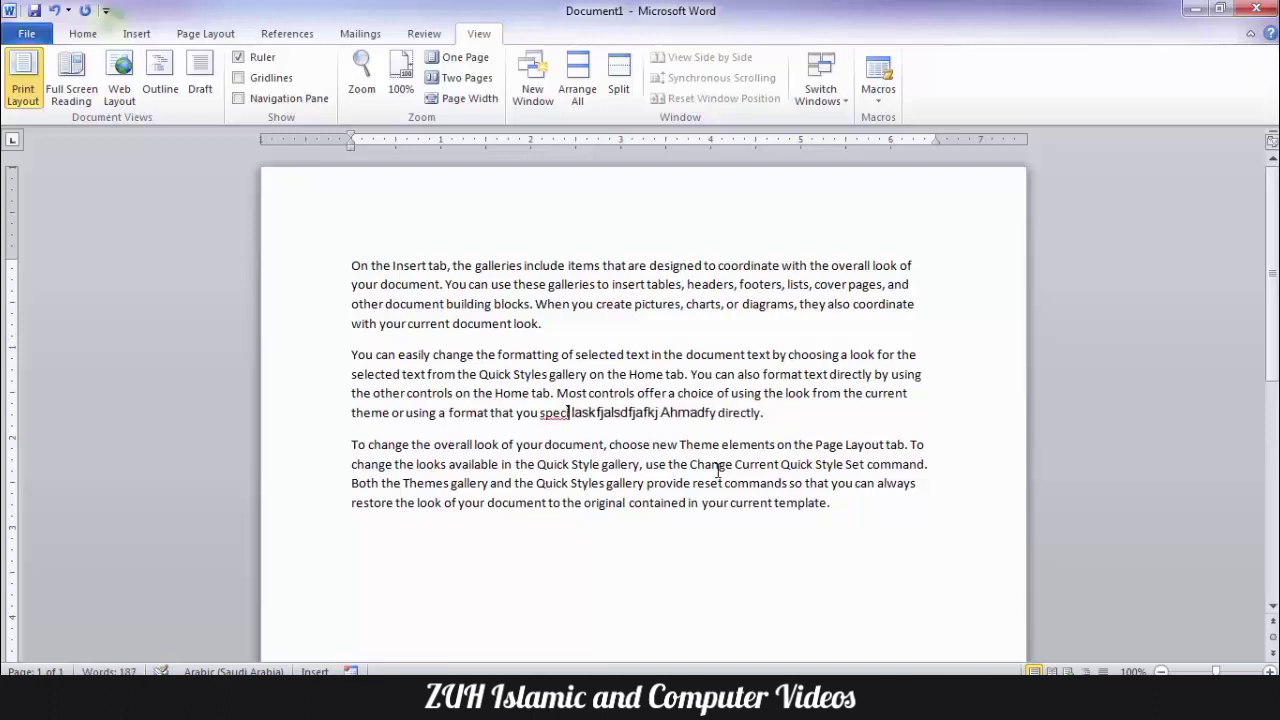
# Complete the sentence after the first name inside "specify" with "is a good boy.".
pyautogui.write('is a good boy')
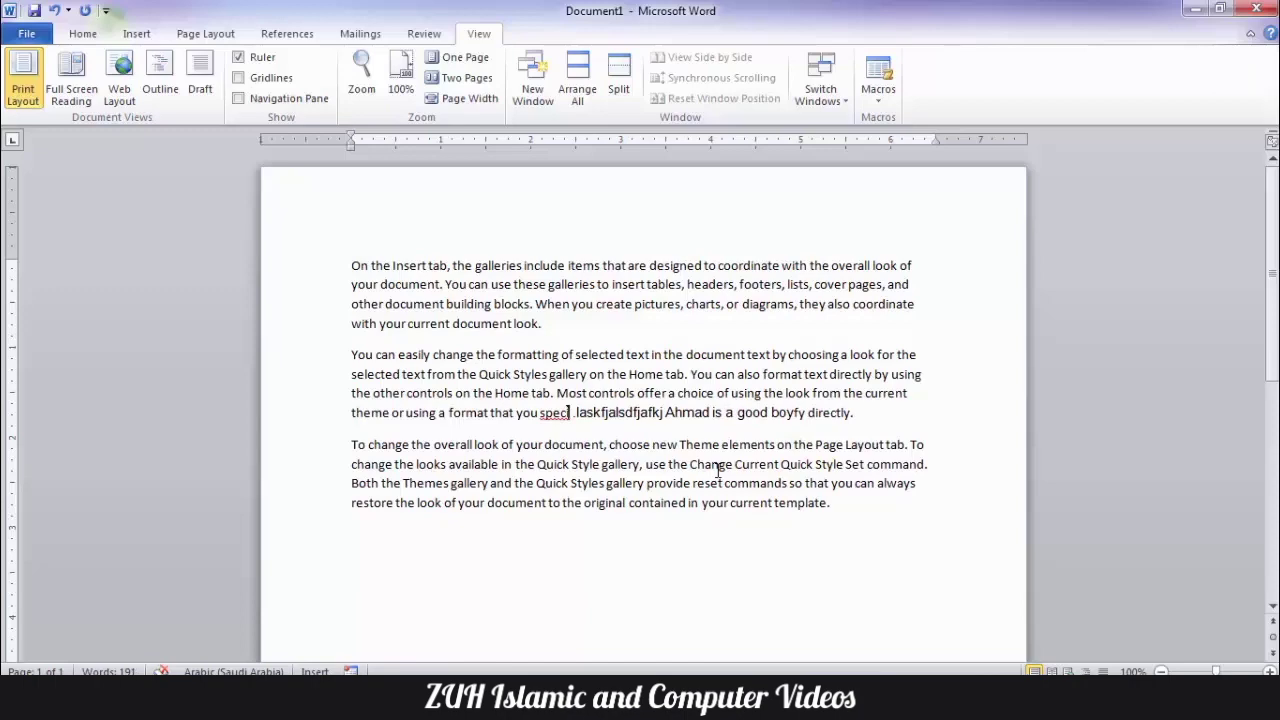
# Set the Document view direction to Right-to-left in the advanced Word options and apply the change.
pyautogui.hotkey('alt', 't')
pyautogui.press('o')
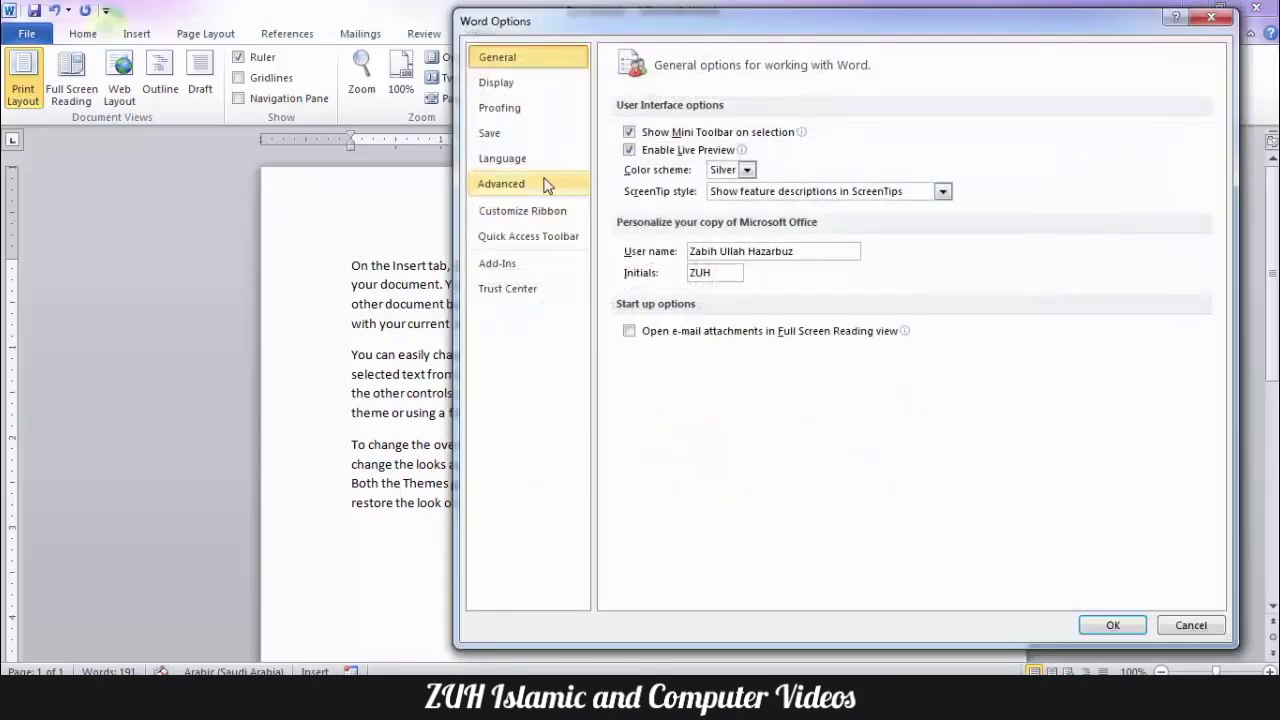
pyautogui.click(510, 183)
pyautogui.scroll(-15, 822, 272)
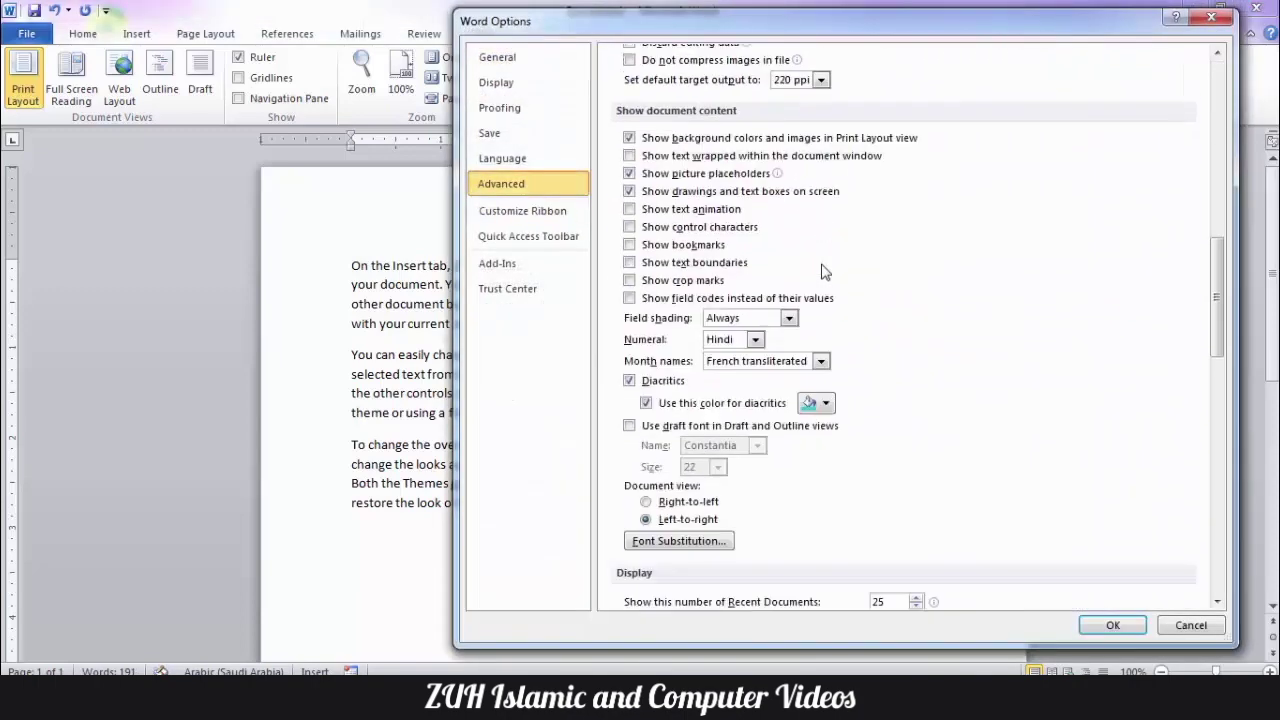
pyautogui.click(693, 503)
pyautogui.click(1105, 627)
# Insert "He is very good boy." at the cursor in the second paragraph and set that paragraph's direction to right-to-left.
pyautogui.write('He is very g')
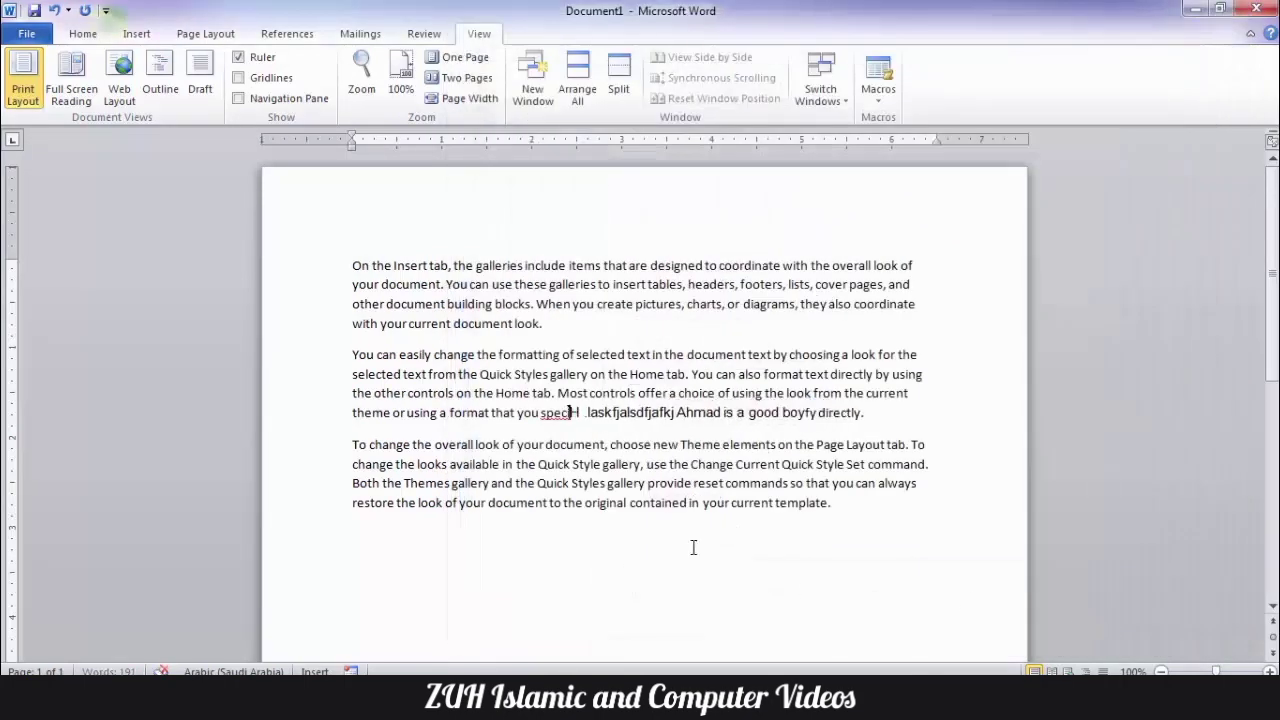
pyautogui.write('ood boy')
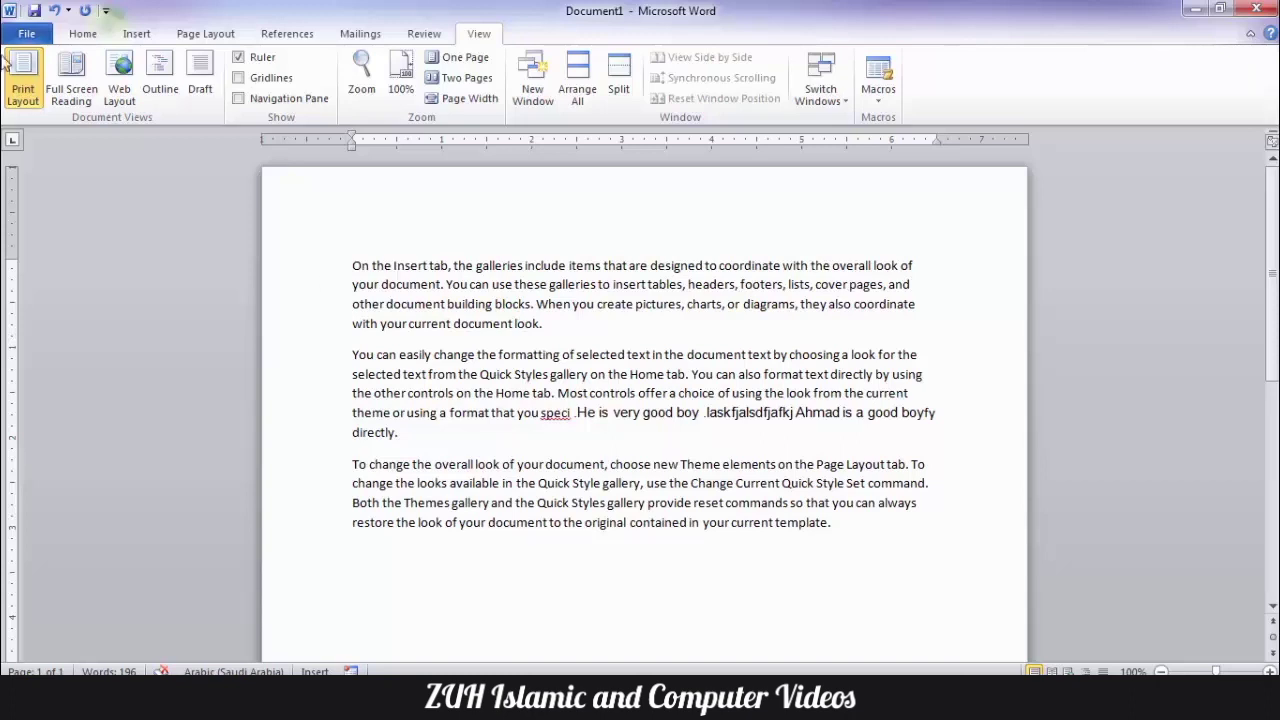
pyautogui.click(83, 33)
pyautogui.click(582, 66)
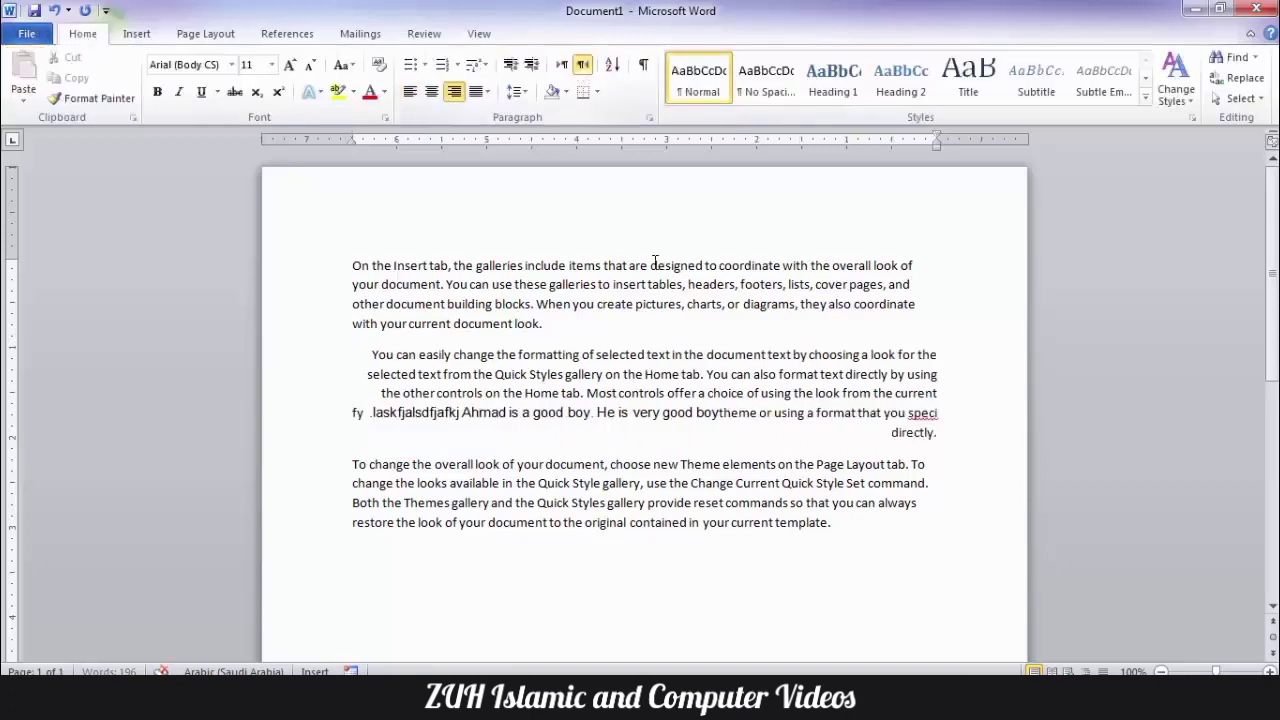
# Delete all the document text and enter "He is a good boy." as the first line, followed by a new line.
pyautogui.hotkey('ctrl', 'a')
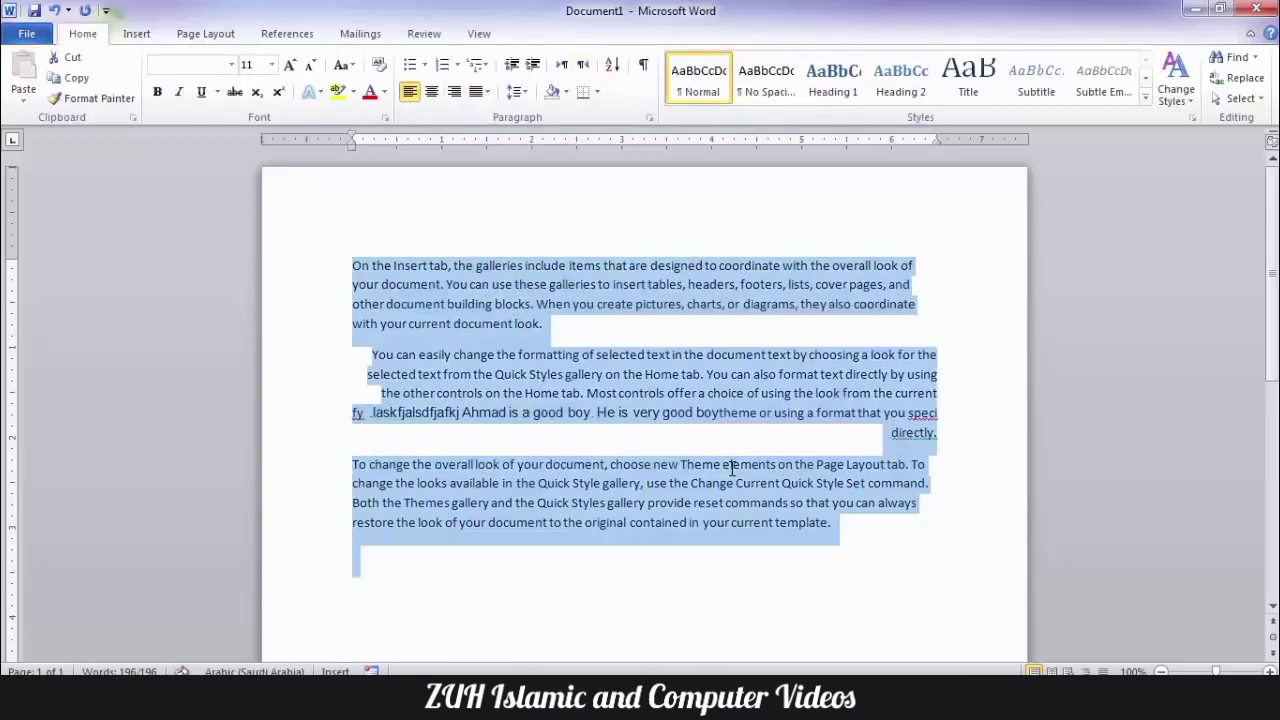
pyautogui.press('Delete')
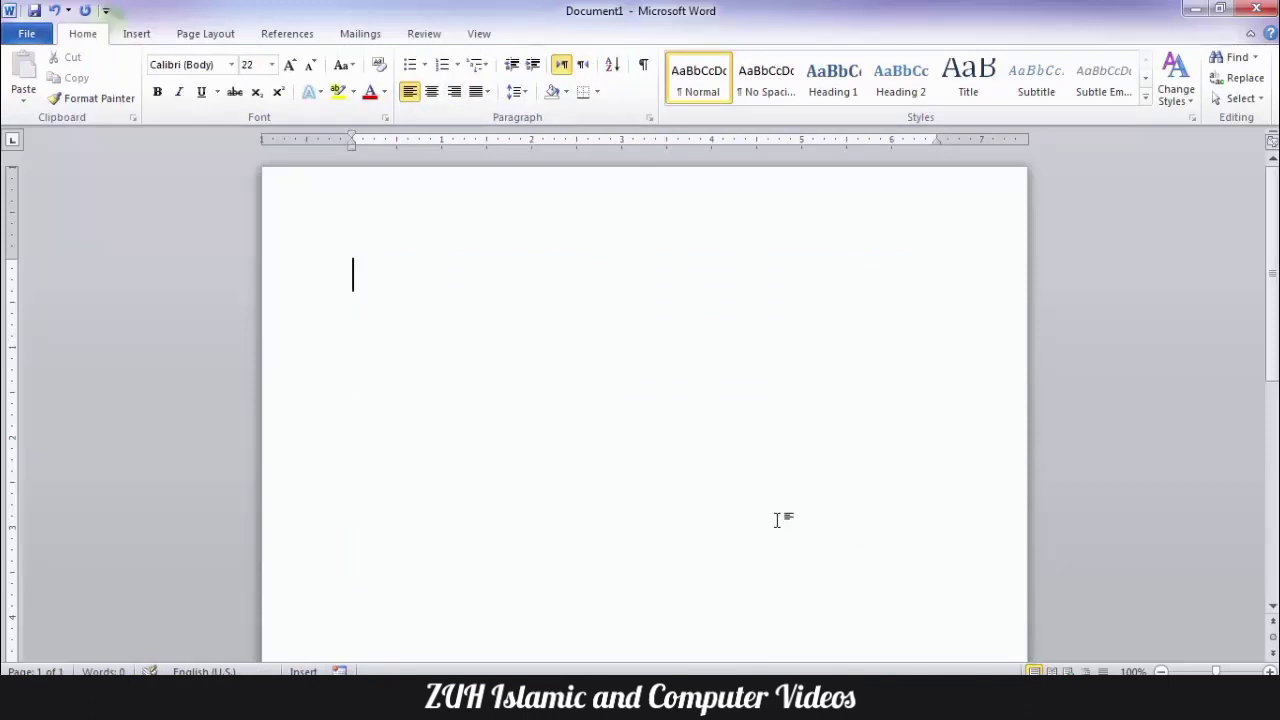
pyautogui.write('He is a good')
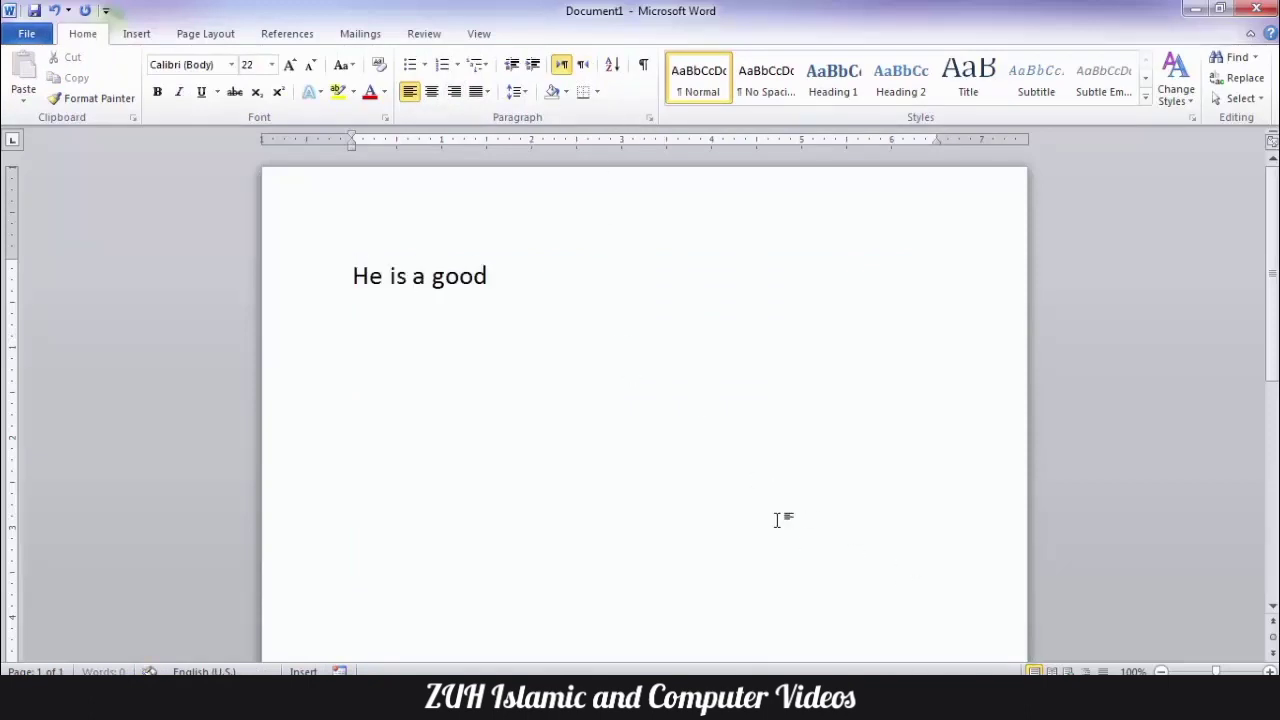
pyautogui.write(' boy.')
pyautogui.press('Return')
# Switch the input language to Arabic (Saudi Arabia) and enter "He is a good boy." on the second line.
pyautogui.click(1048, 704)
pyautogui.click(1068, 651)
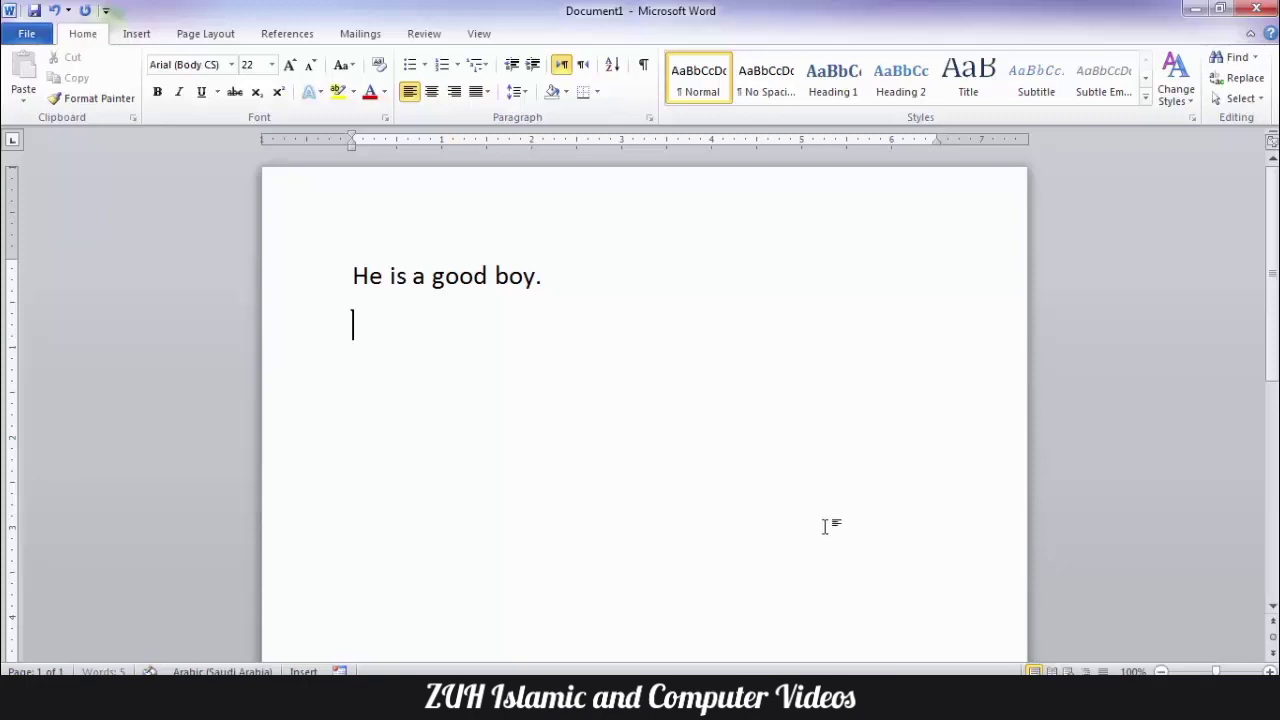
pyautogui.write('He is a g')
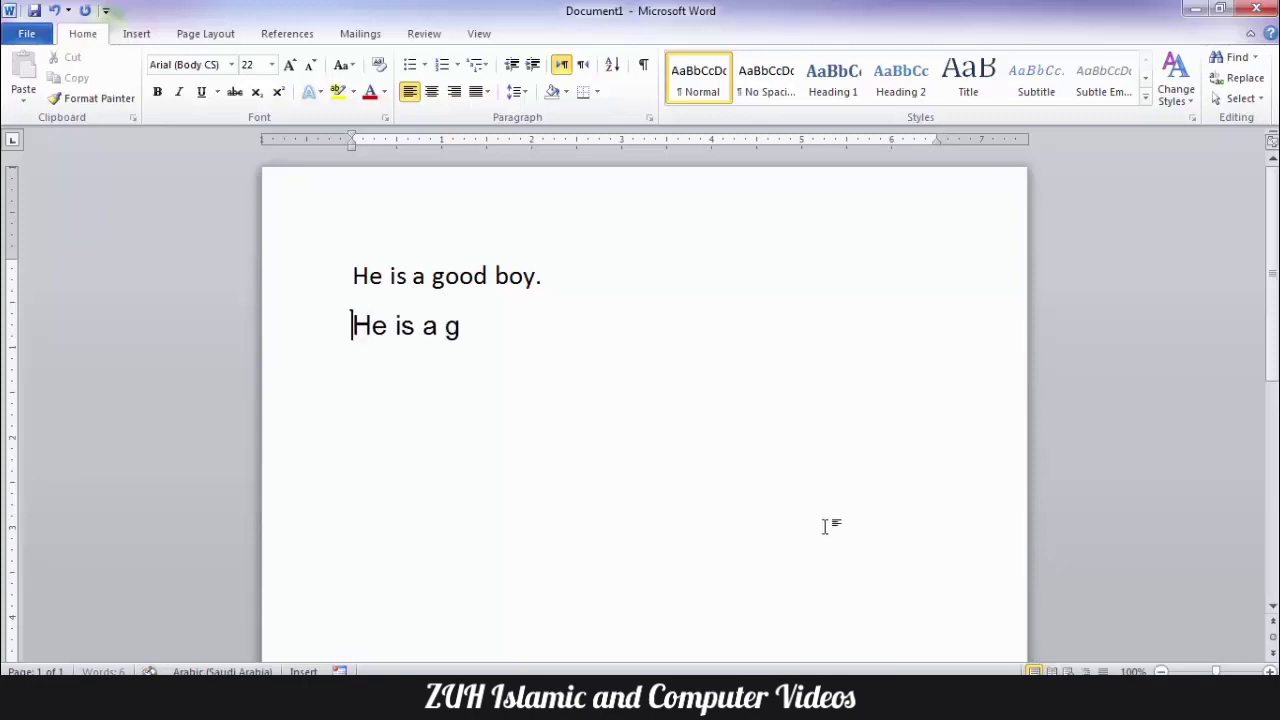
pyautogui.write('ood boy')
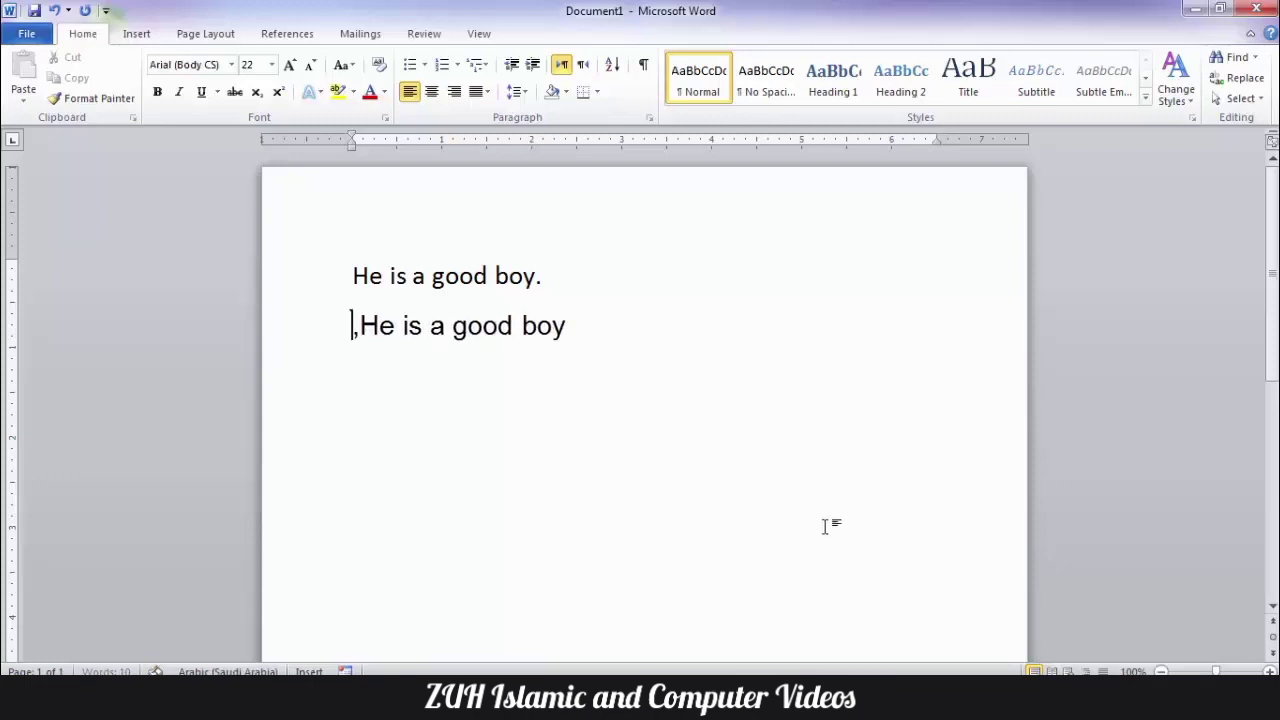
pyautogui.write('y.')
# Check the Document view direction setting in the advanced Word options and close the dialog.
pyautogui.hotkey('alt', 't')
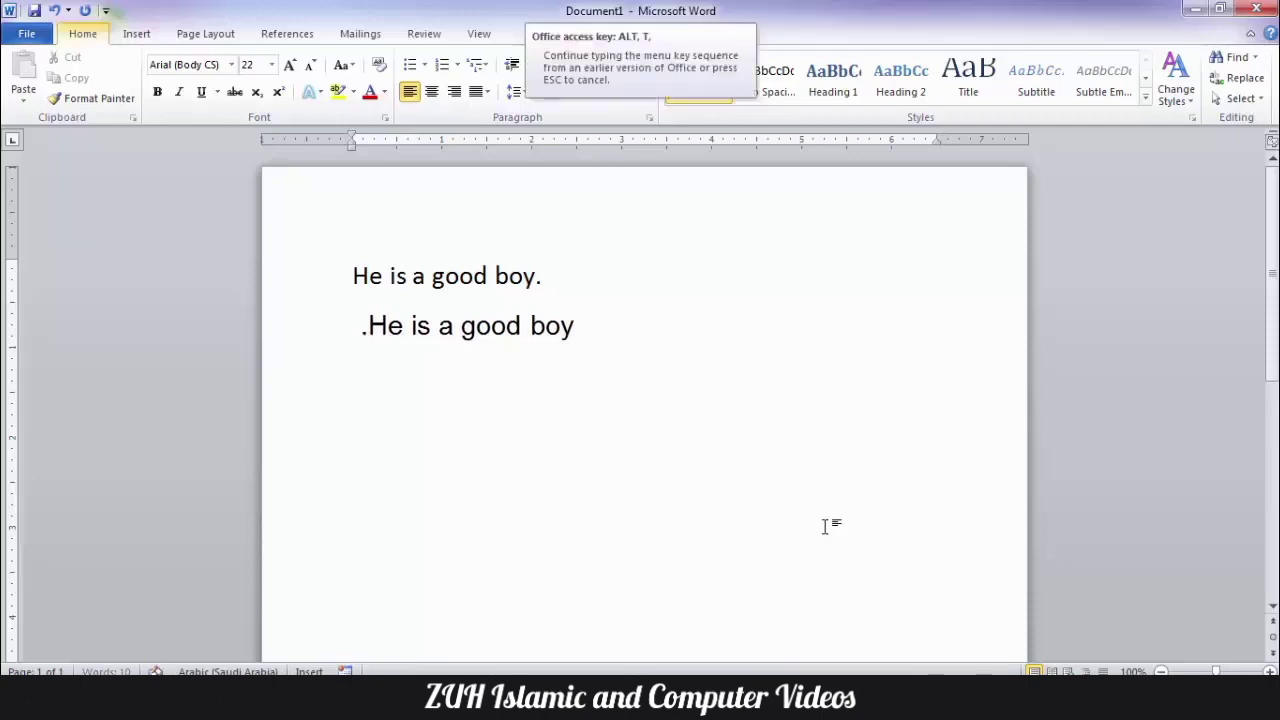
pyautogui.press('o')
pyautogui.click(580, 183)
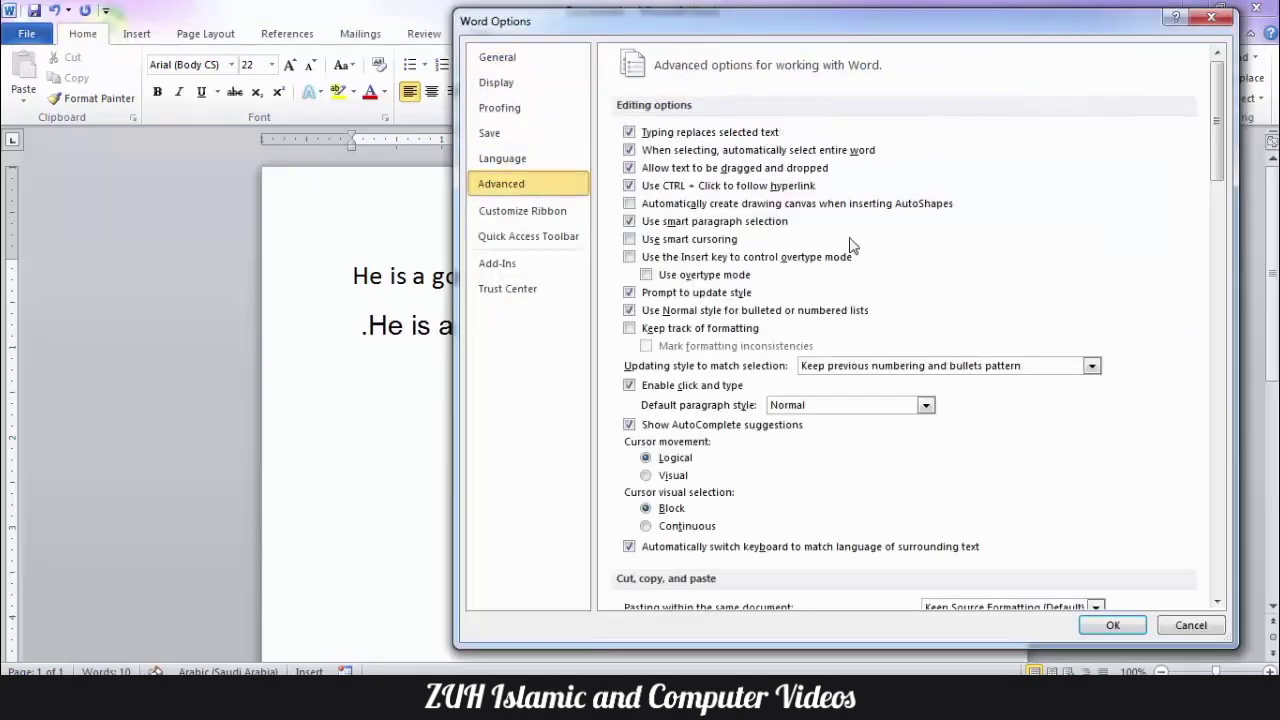
pyautogui.scroll(-15, 850, 245)
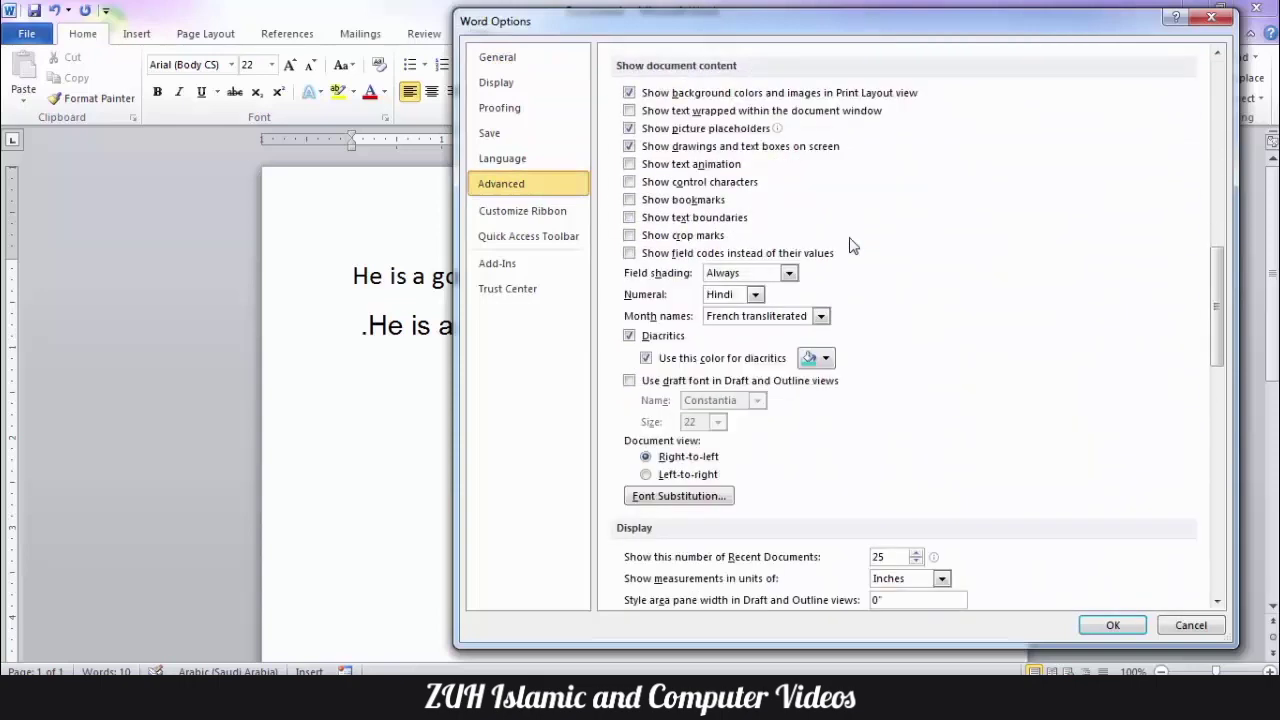
pyautogui.click(1108, 626)
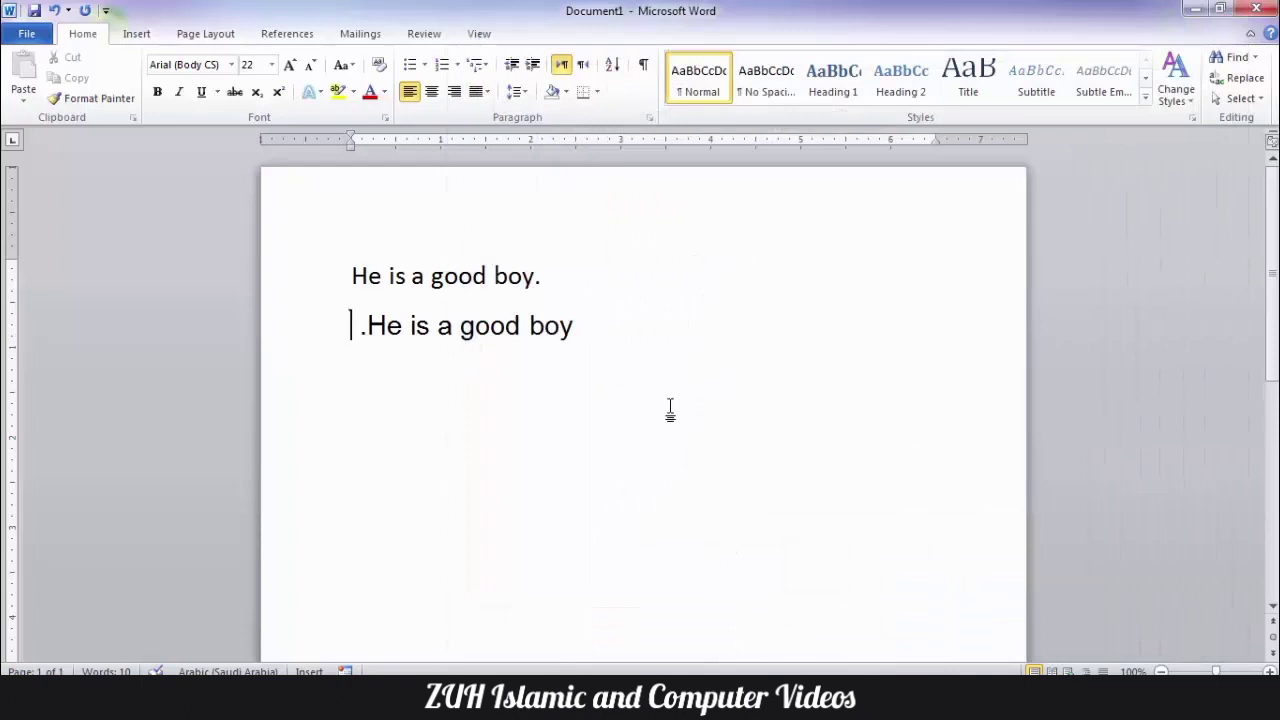
# Continue the second line with the sentence "She is going to Home.".
pyautogui.write('She is ')
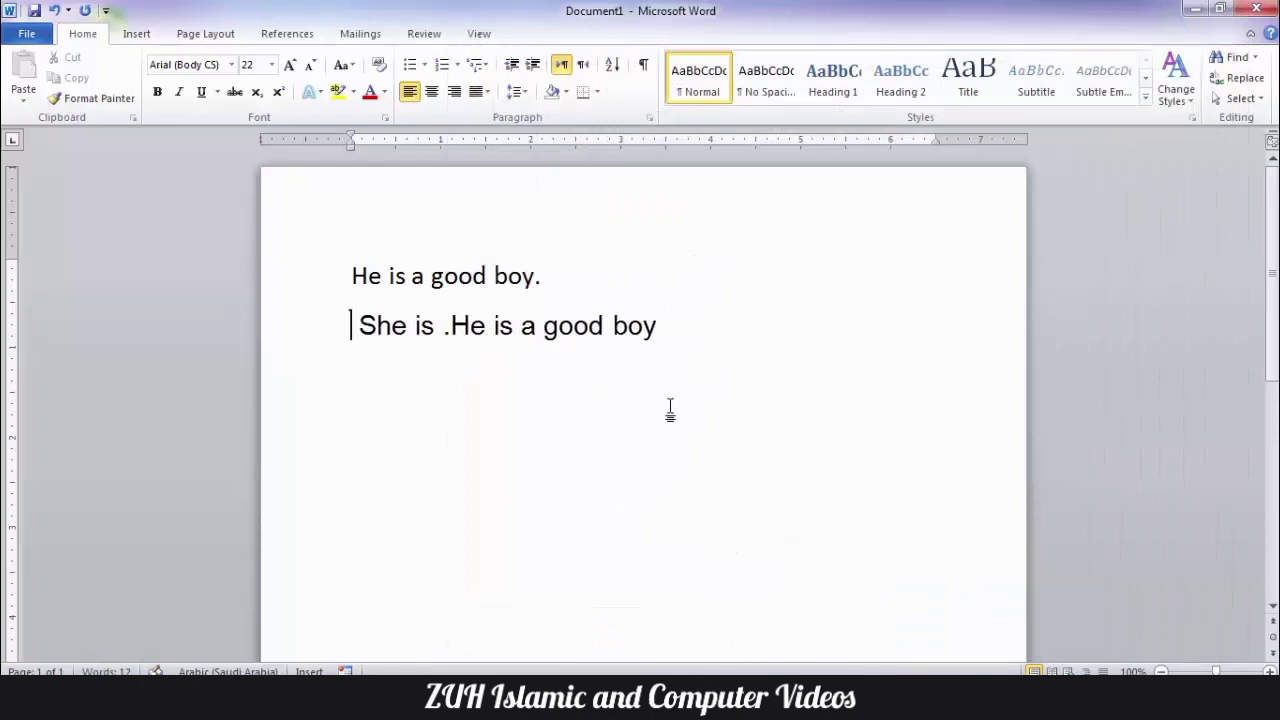
pyautogui.write('going to H')
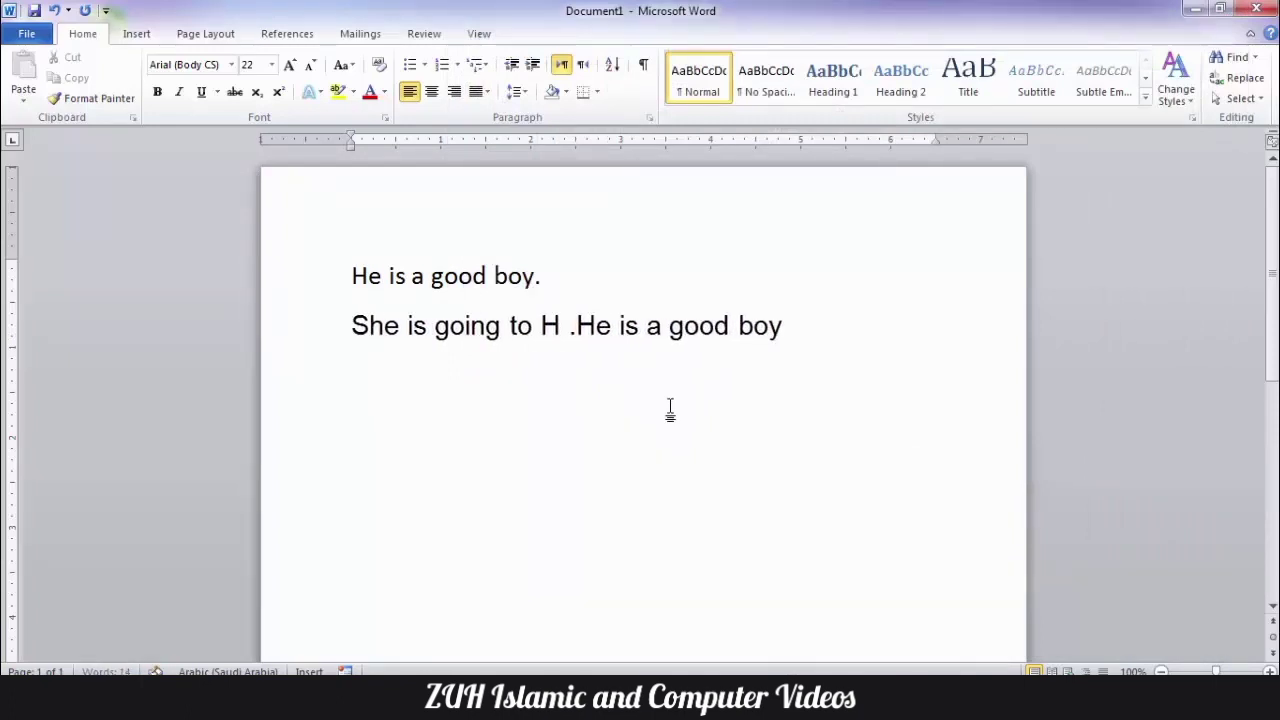
pyautogui.write('ome .')
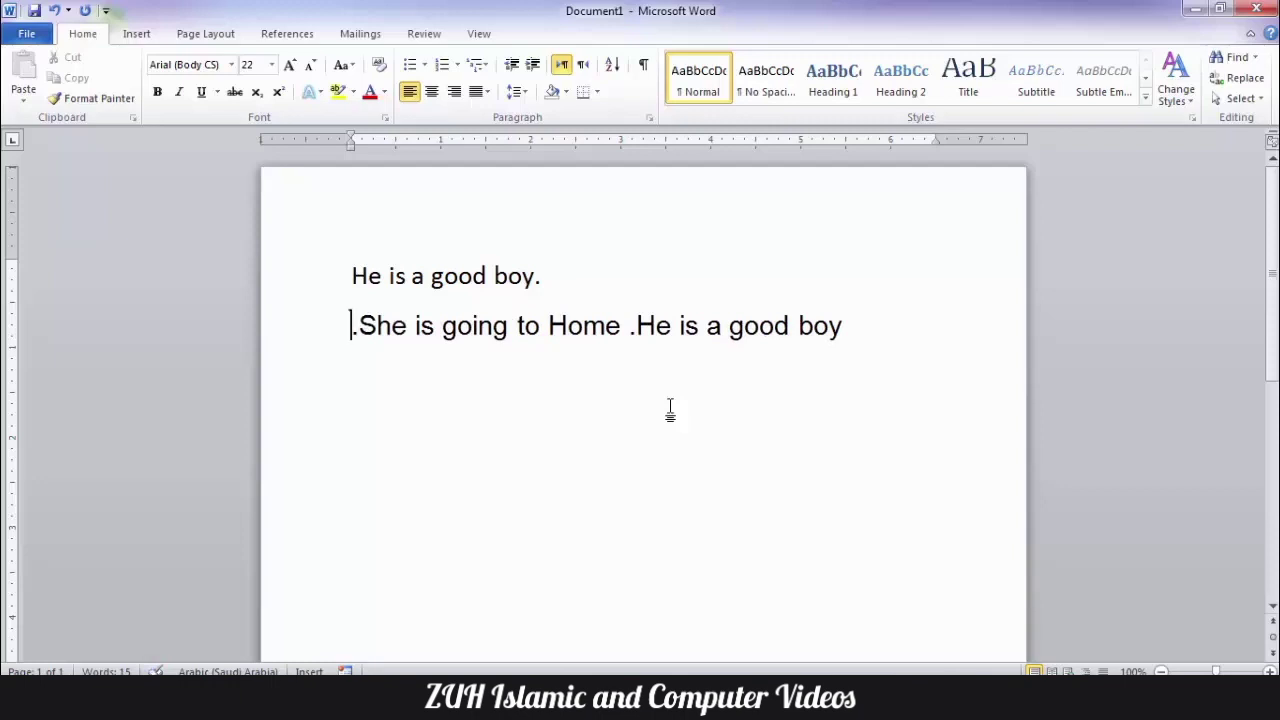
# Set the second paragraph's direction to right-to-left and start a line below it with a first name and "is v".
pyautogui.click(584, 65)
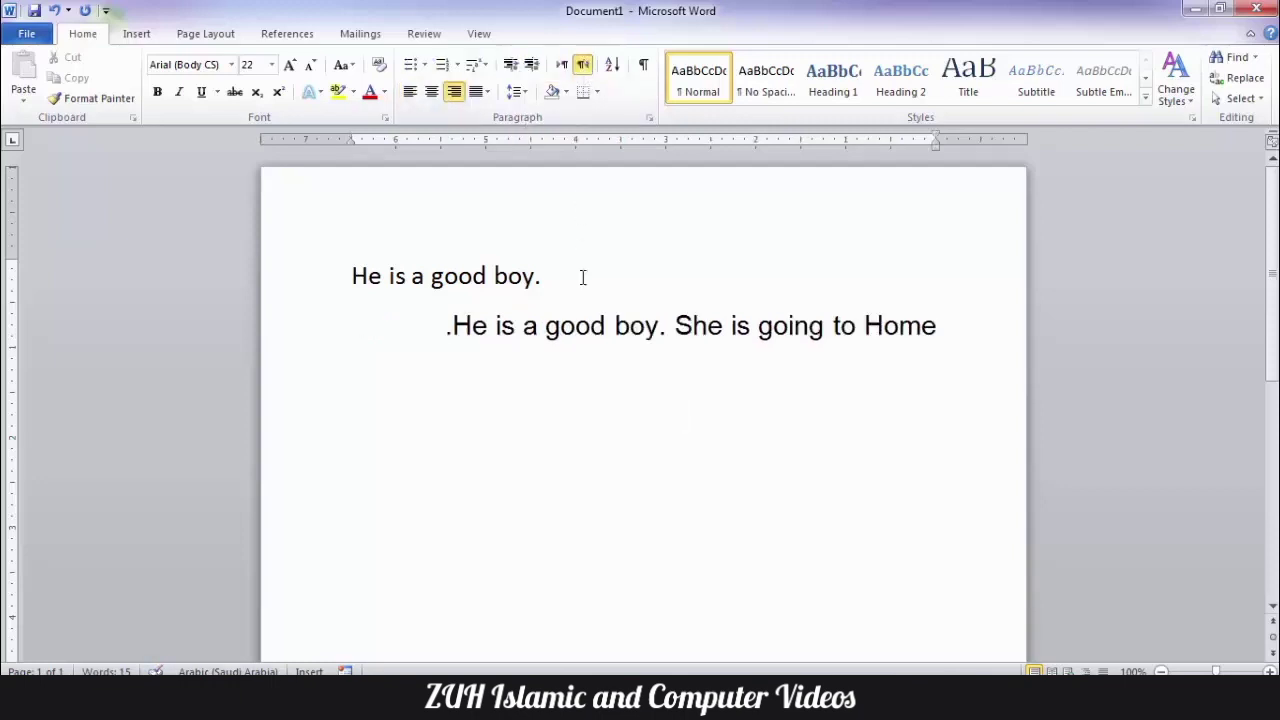
pyautogui.write('Ahmad is v')
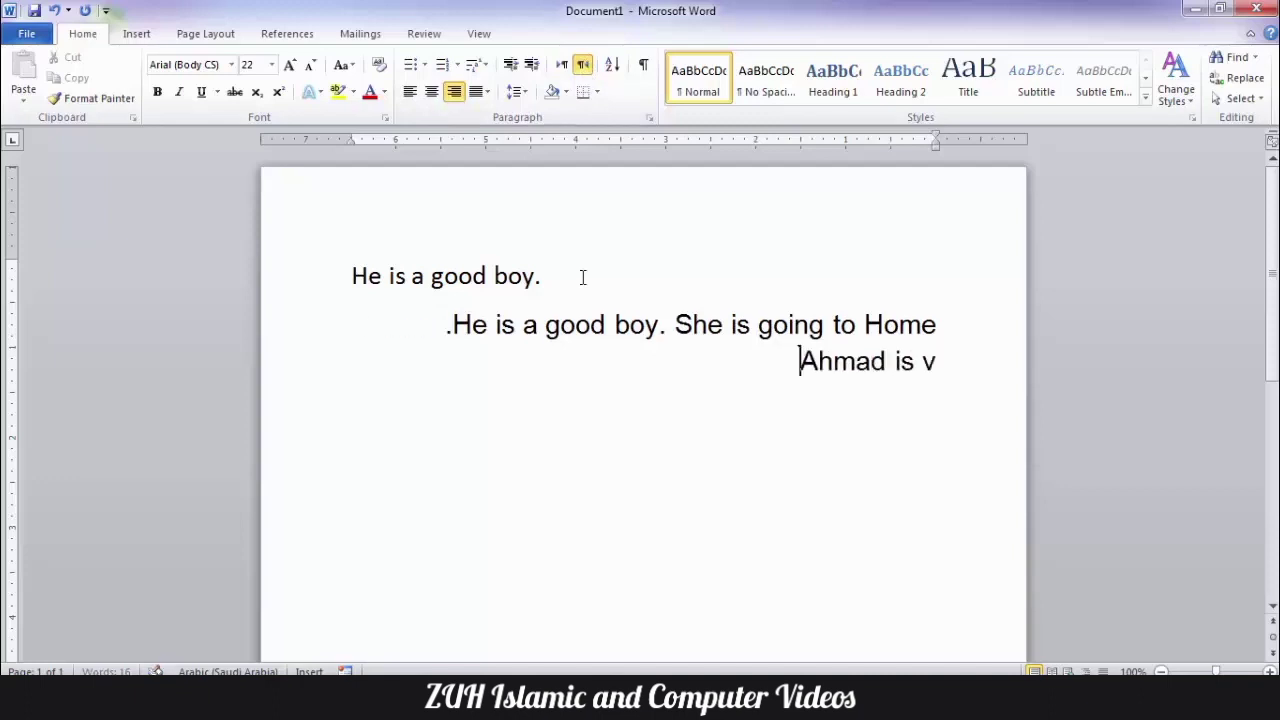